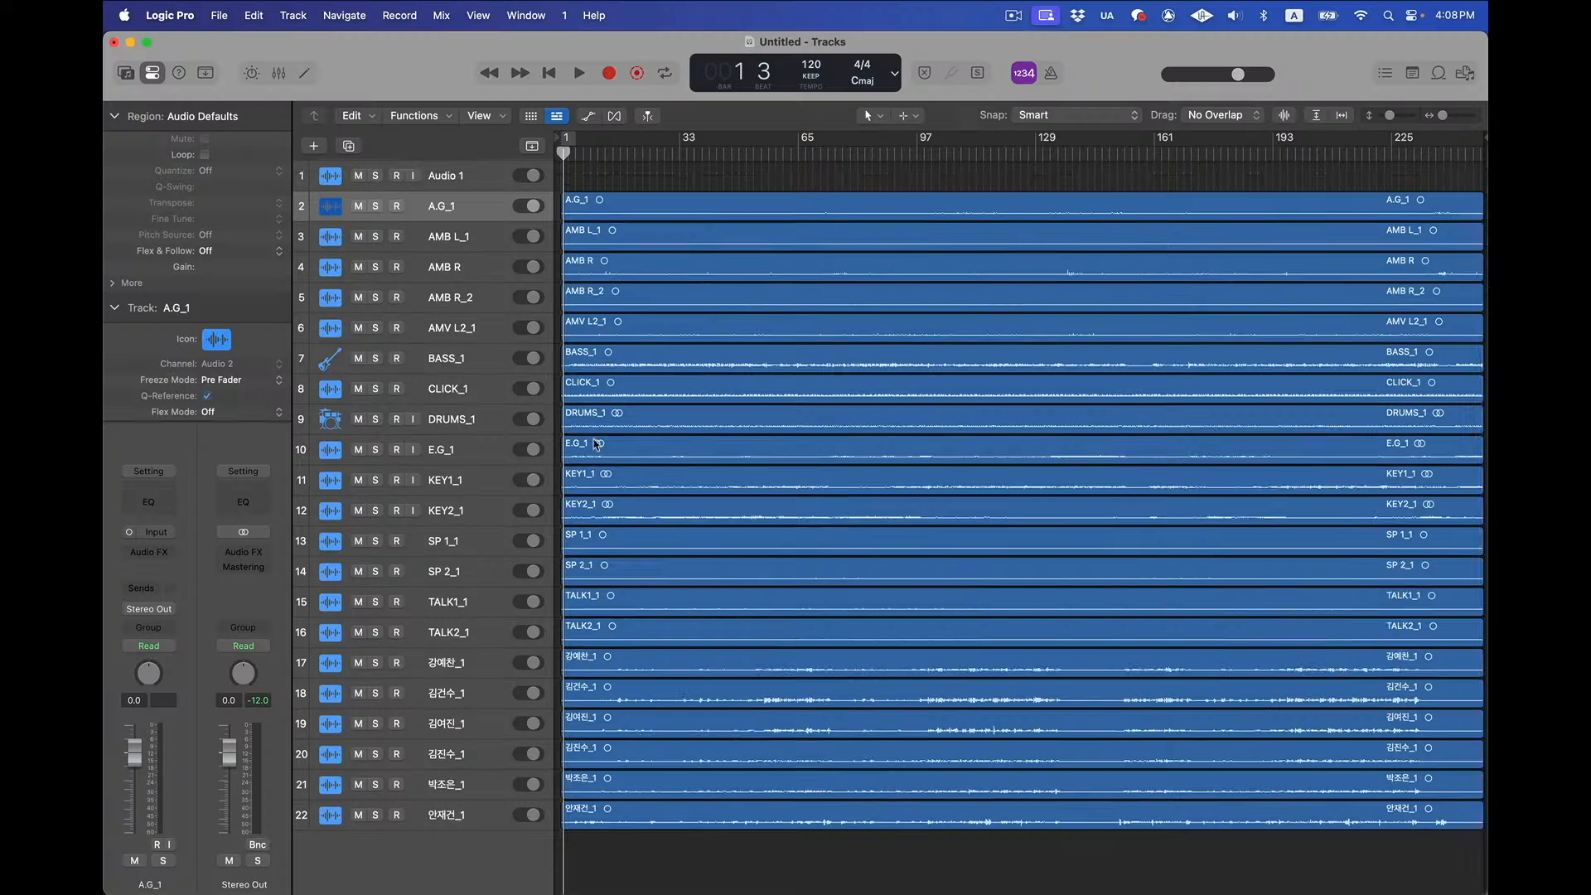
Play the session from the start and mute the CLICK_1 track
scroll(493, 280, "down", 2)
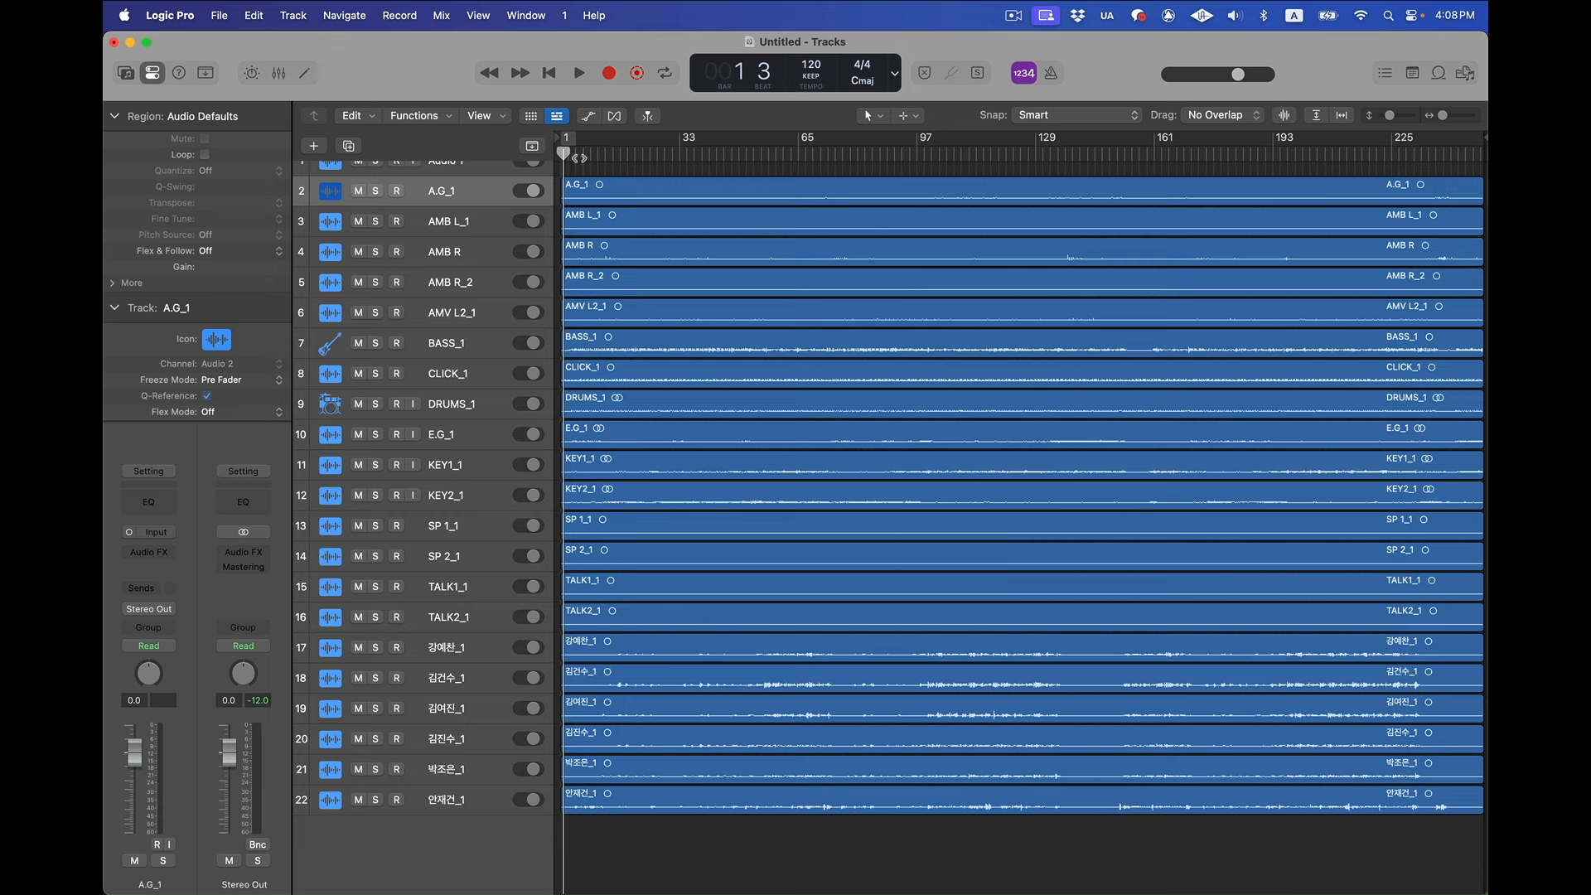
key("space")
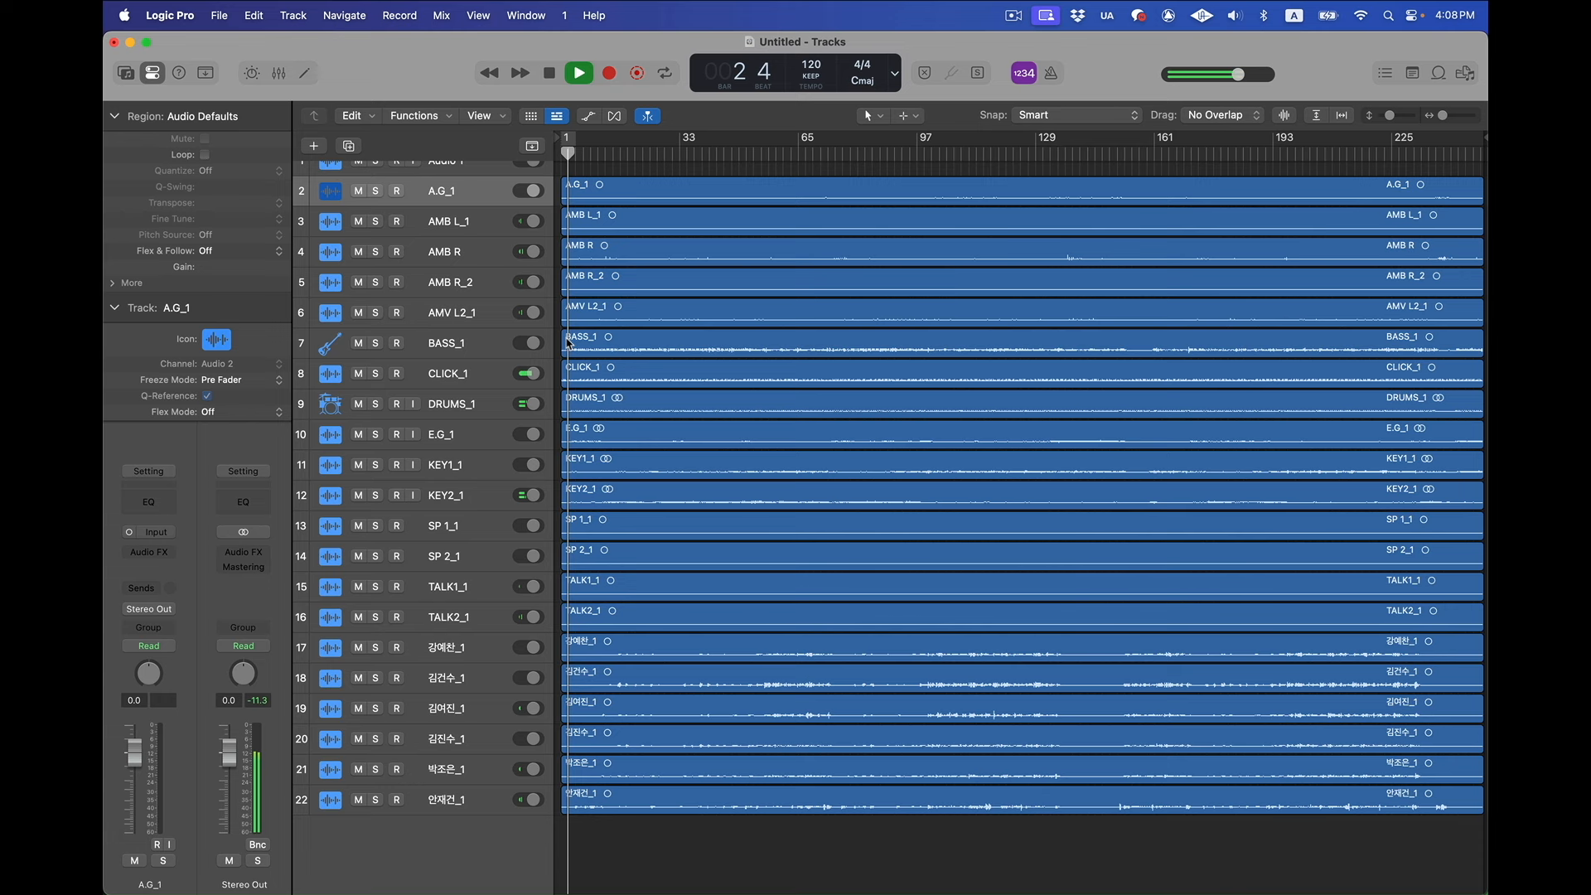
key("super+Right")
key("super+Right")
key("super+Left")
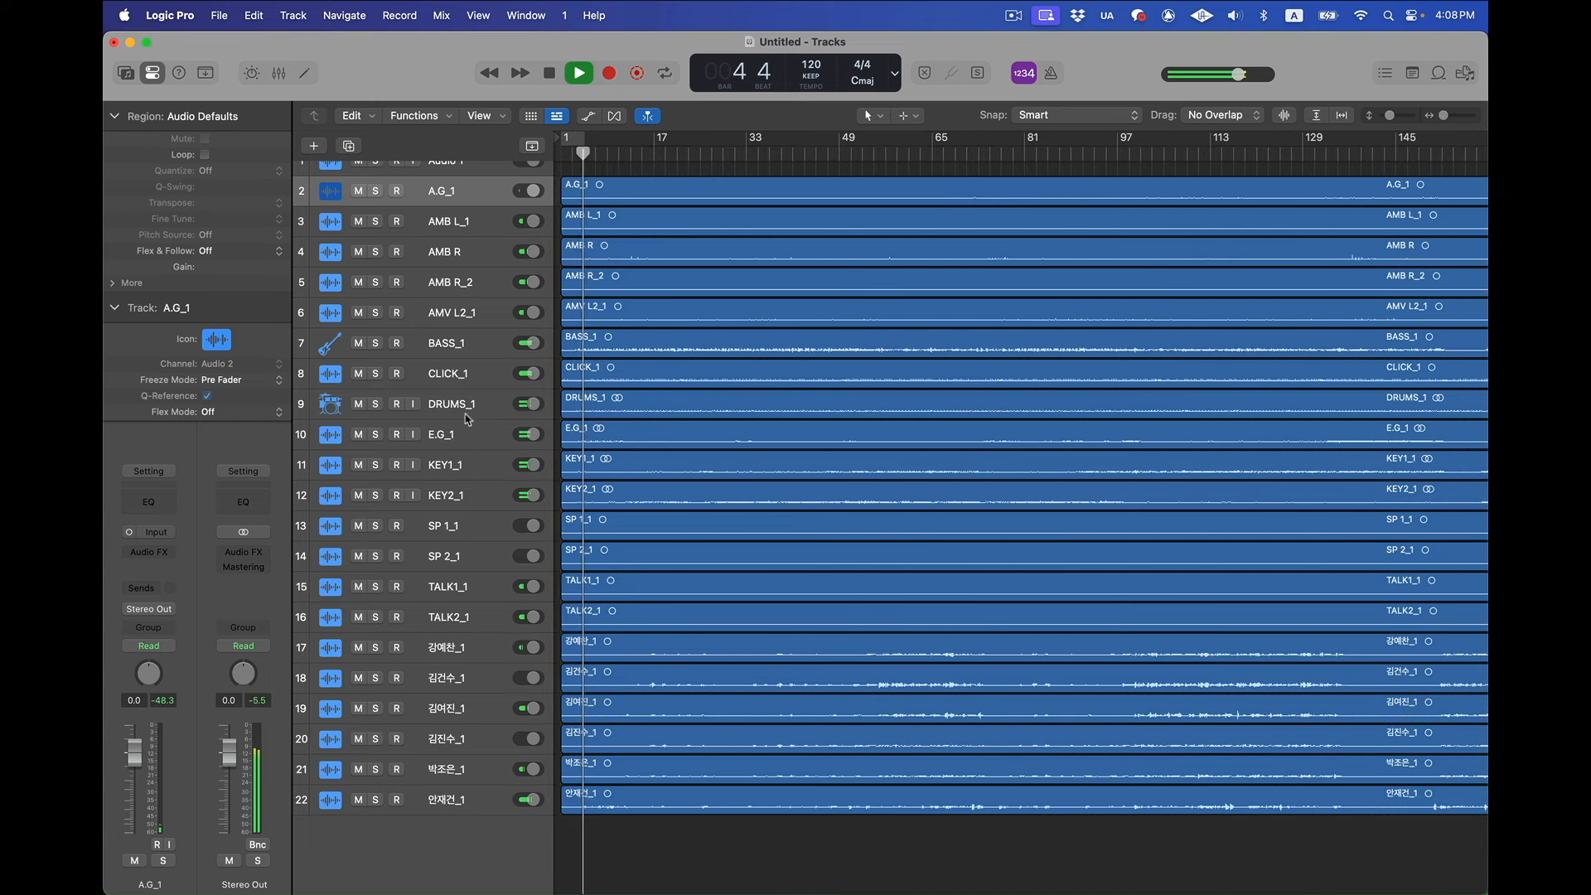
left_click(359, 374)
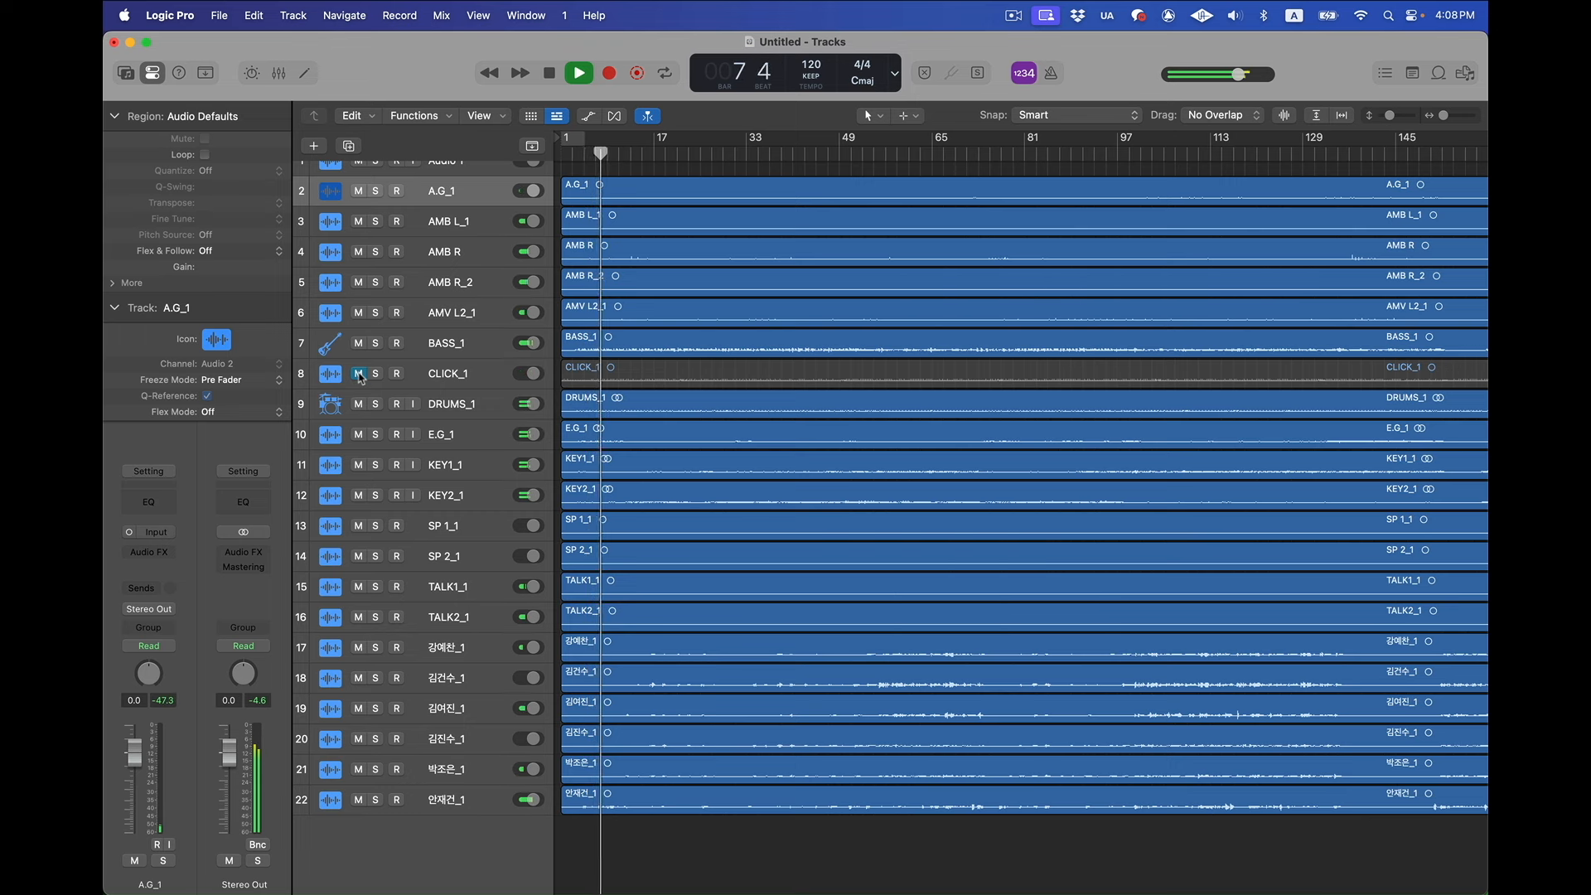
key("space")
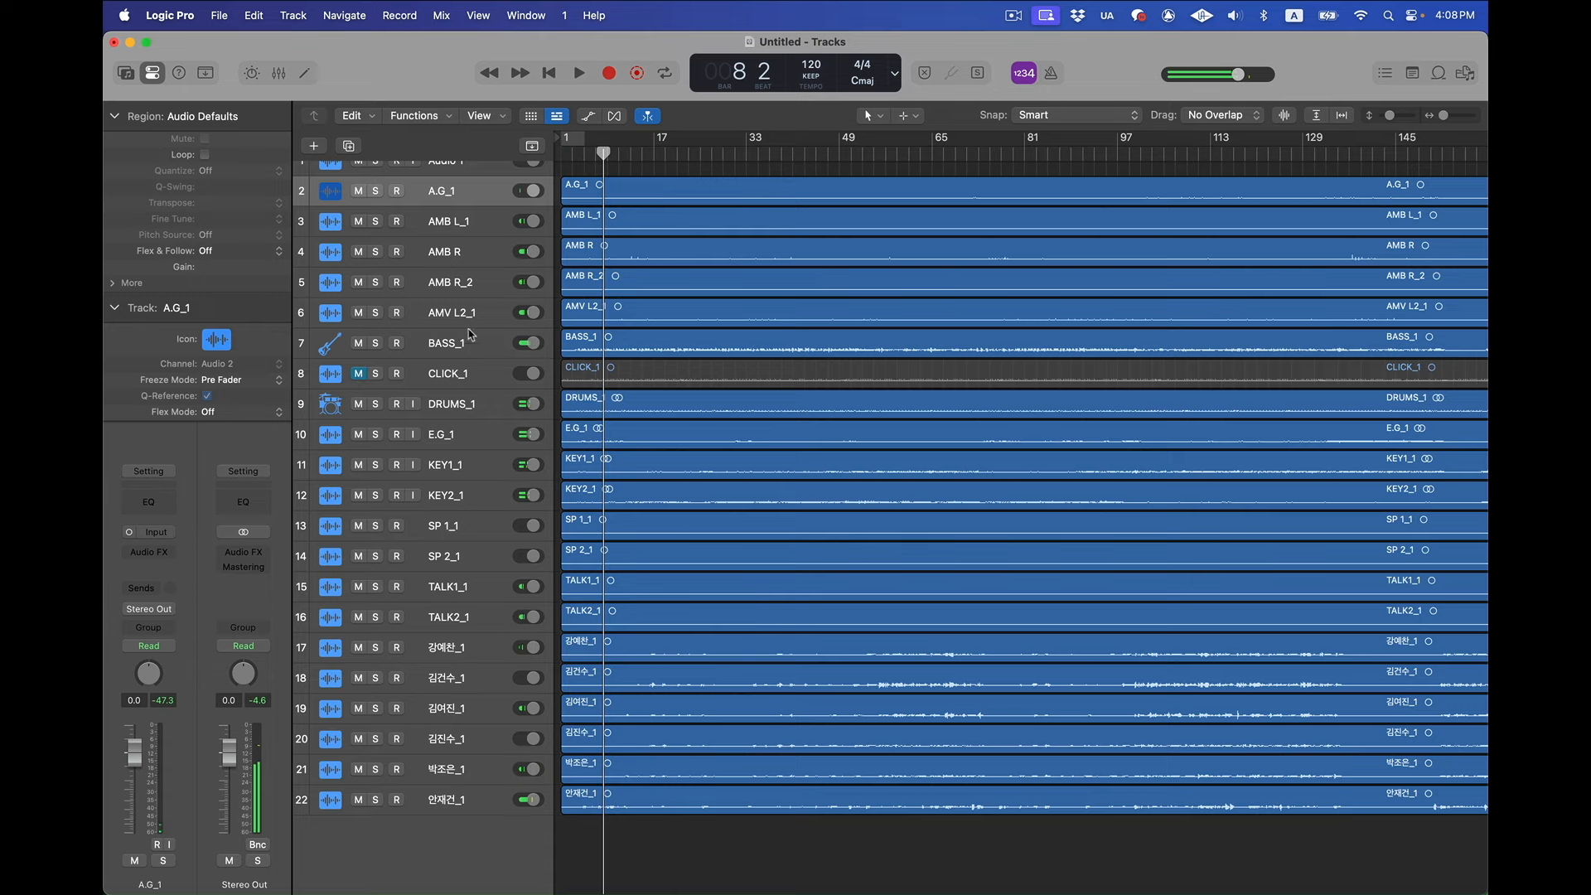
Turn on vertical auto zoom and waveform zoom for the tracks area
scroll(436, 327, "up", 1)
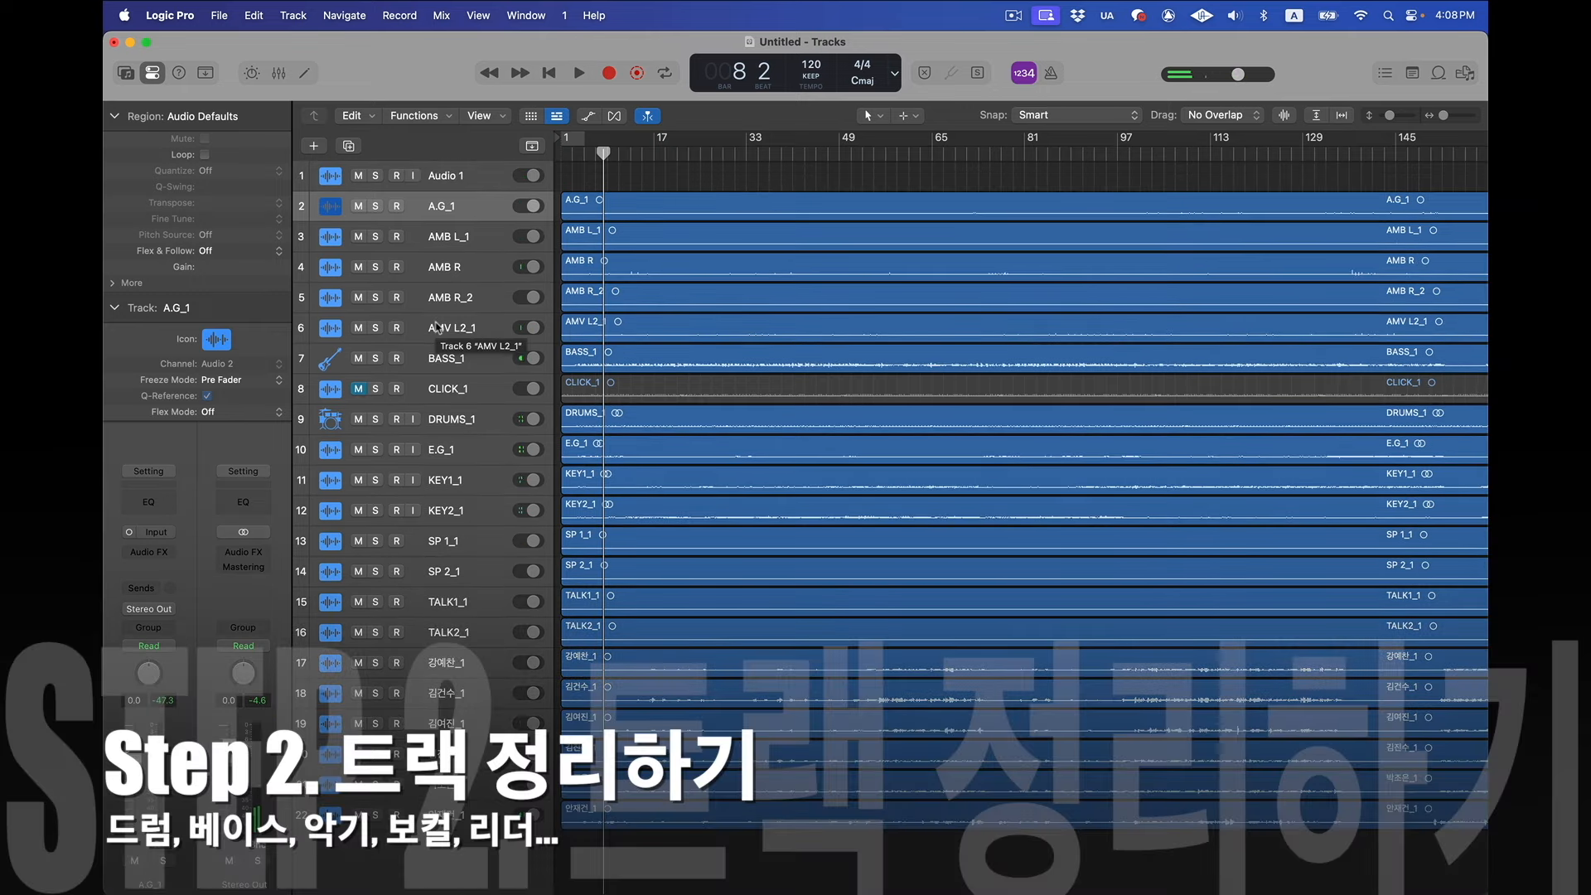
scroll(436, 328, "down", 2)
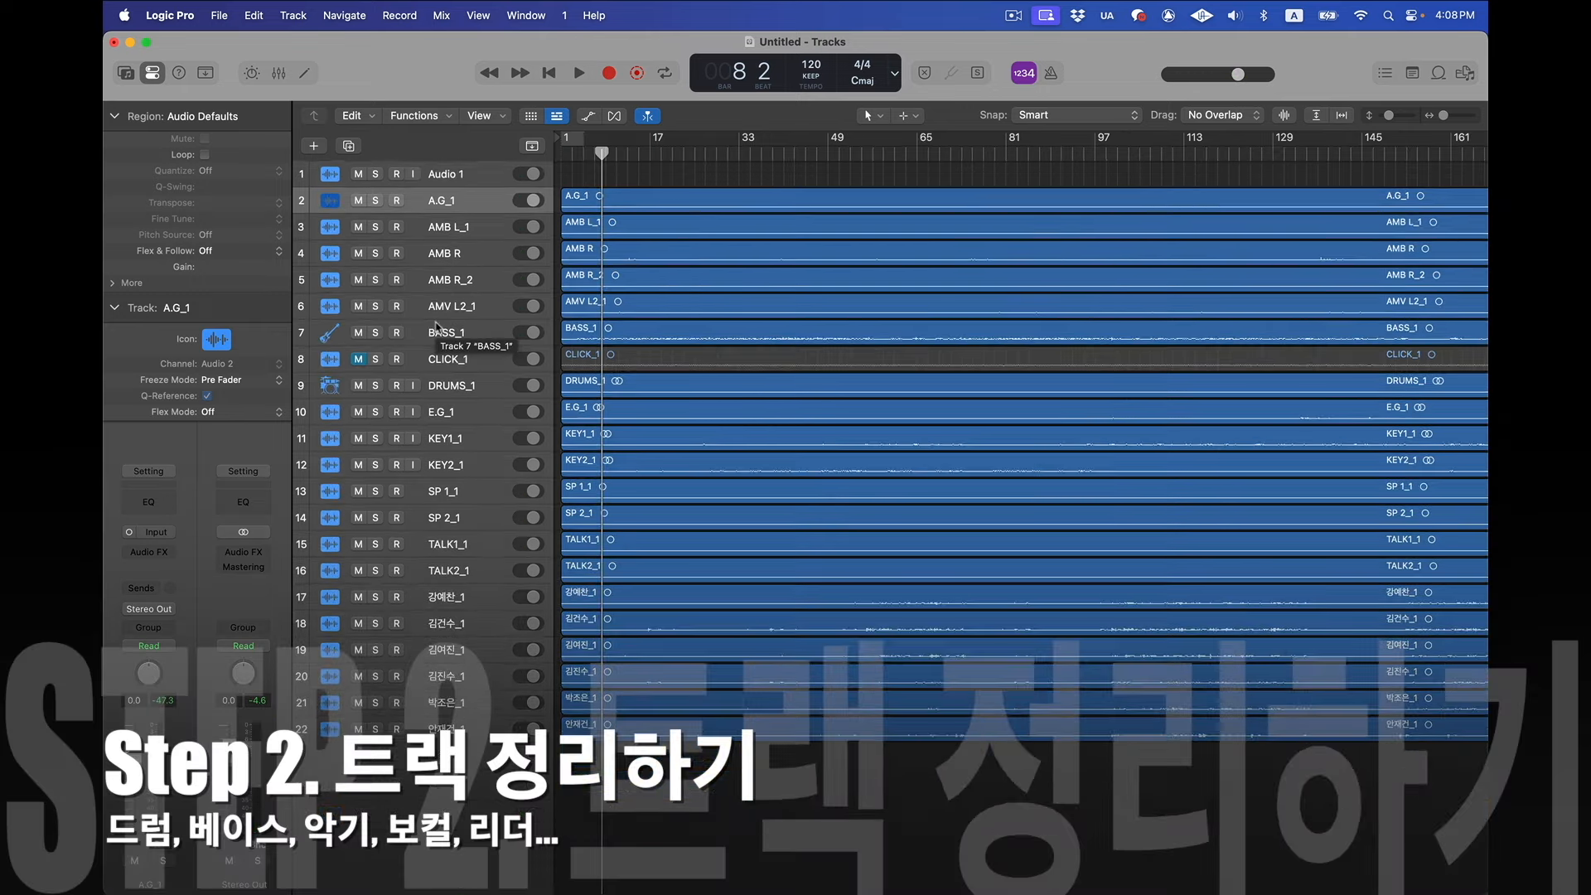
key("super+Left")
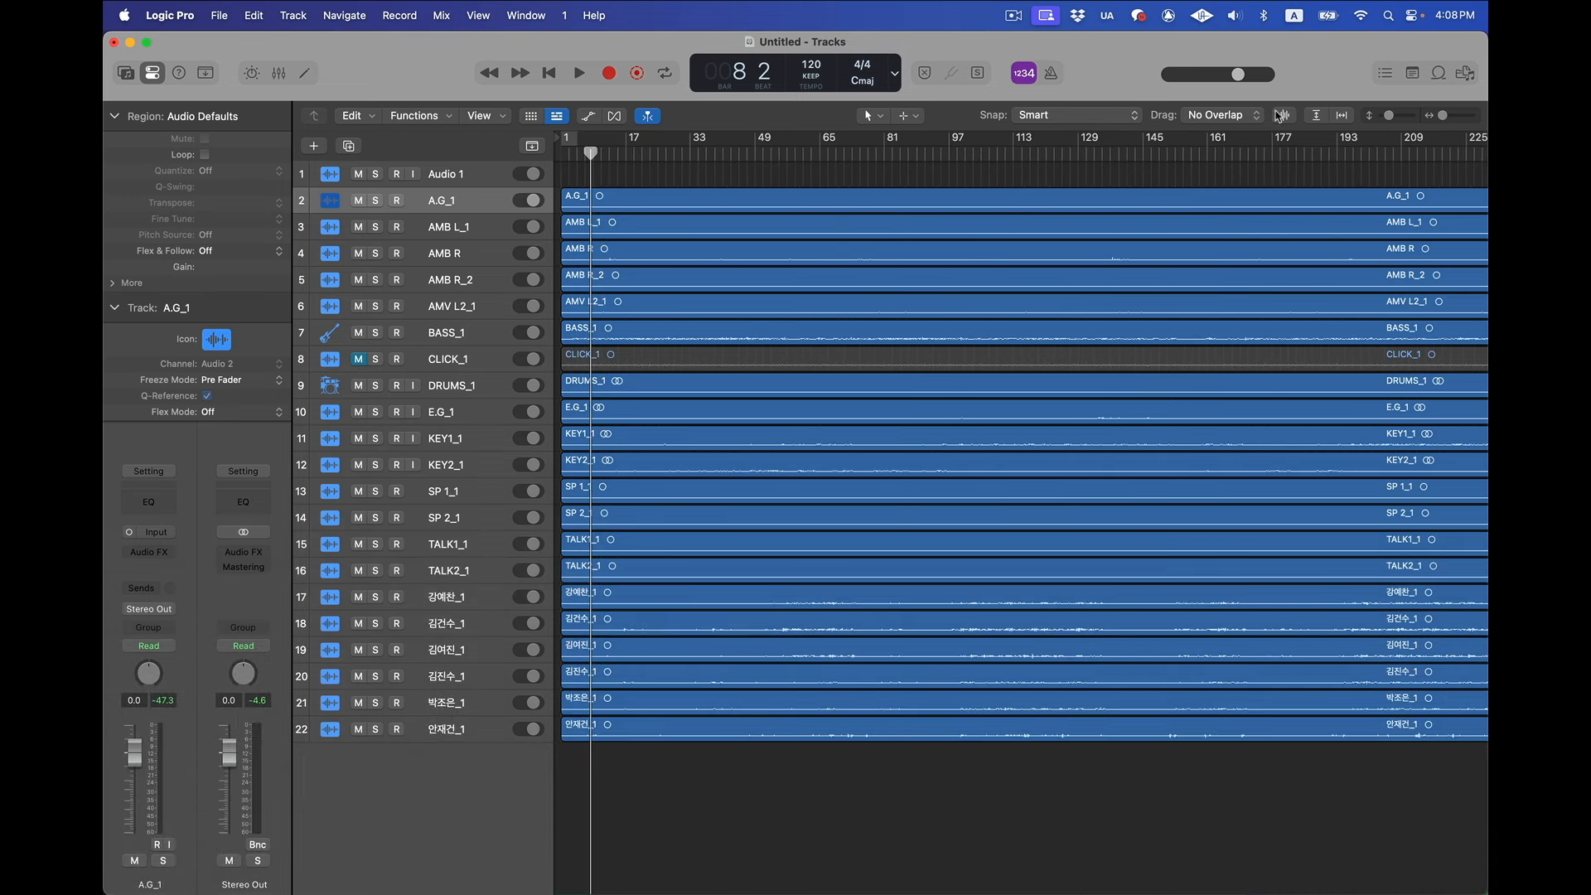
left_click(1318, 118)
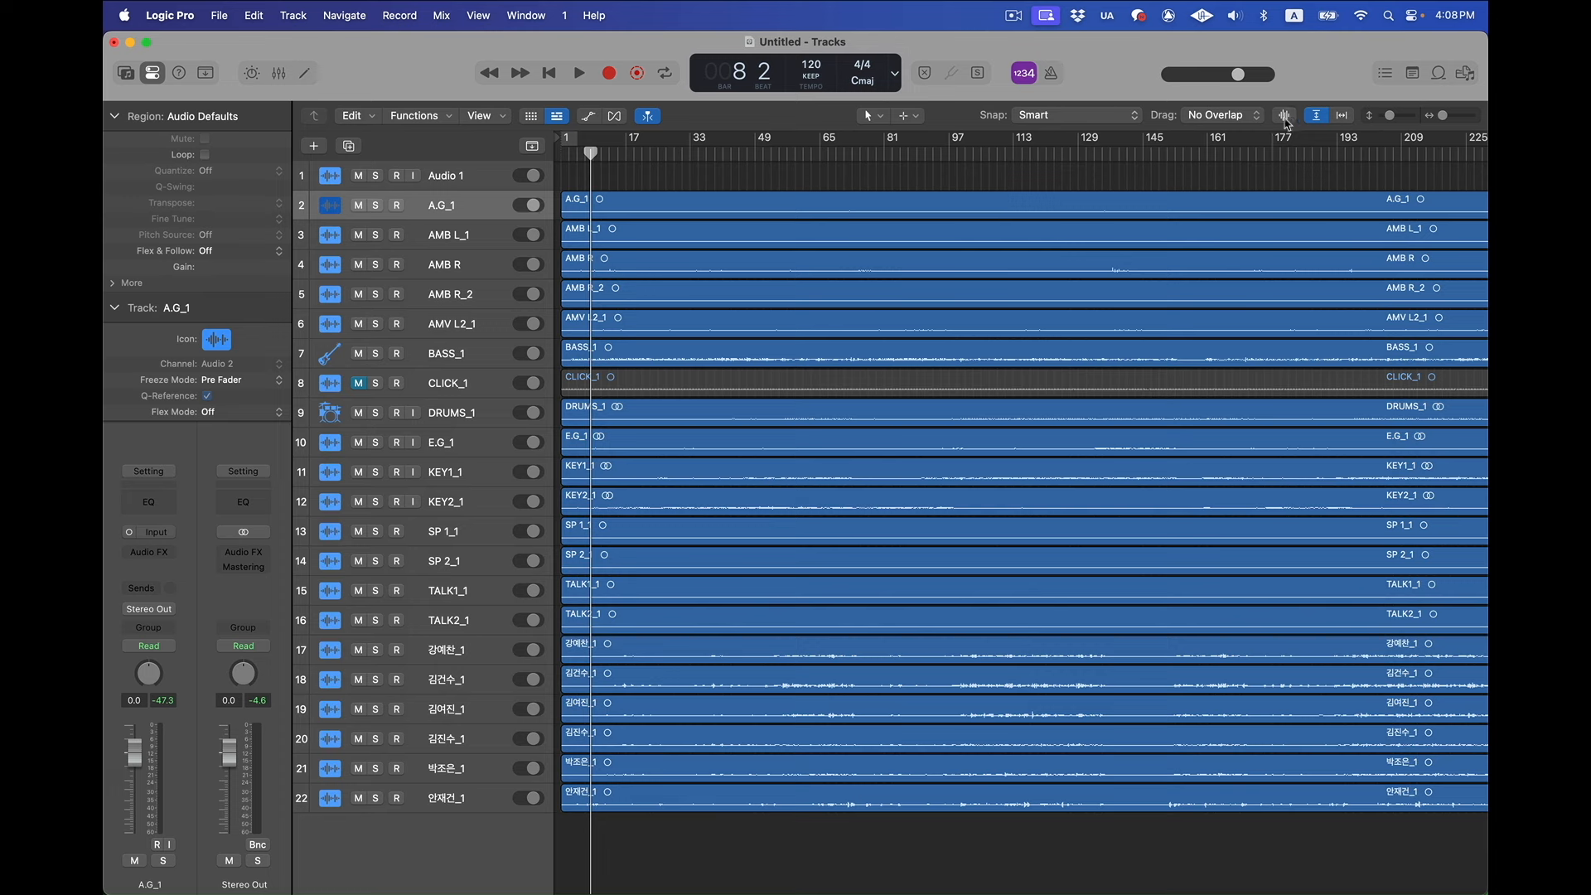
left_click(1283, 118)
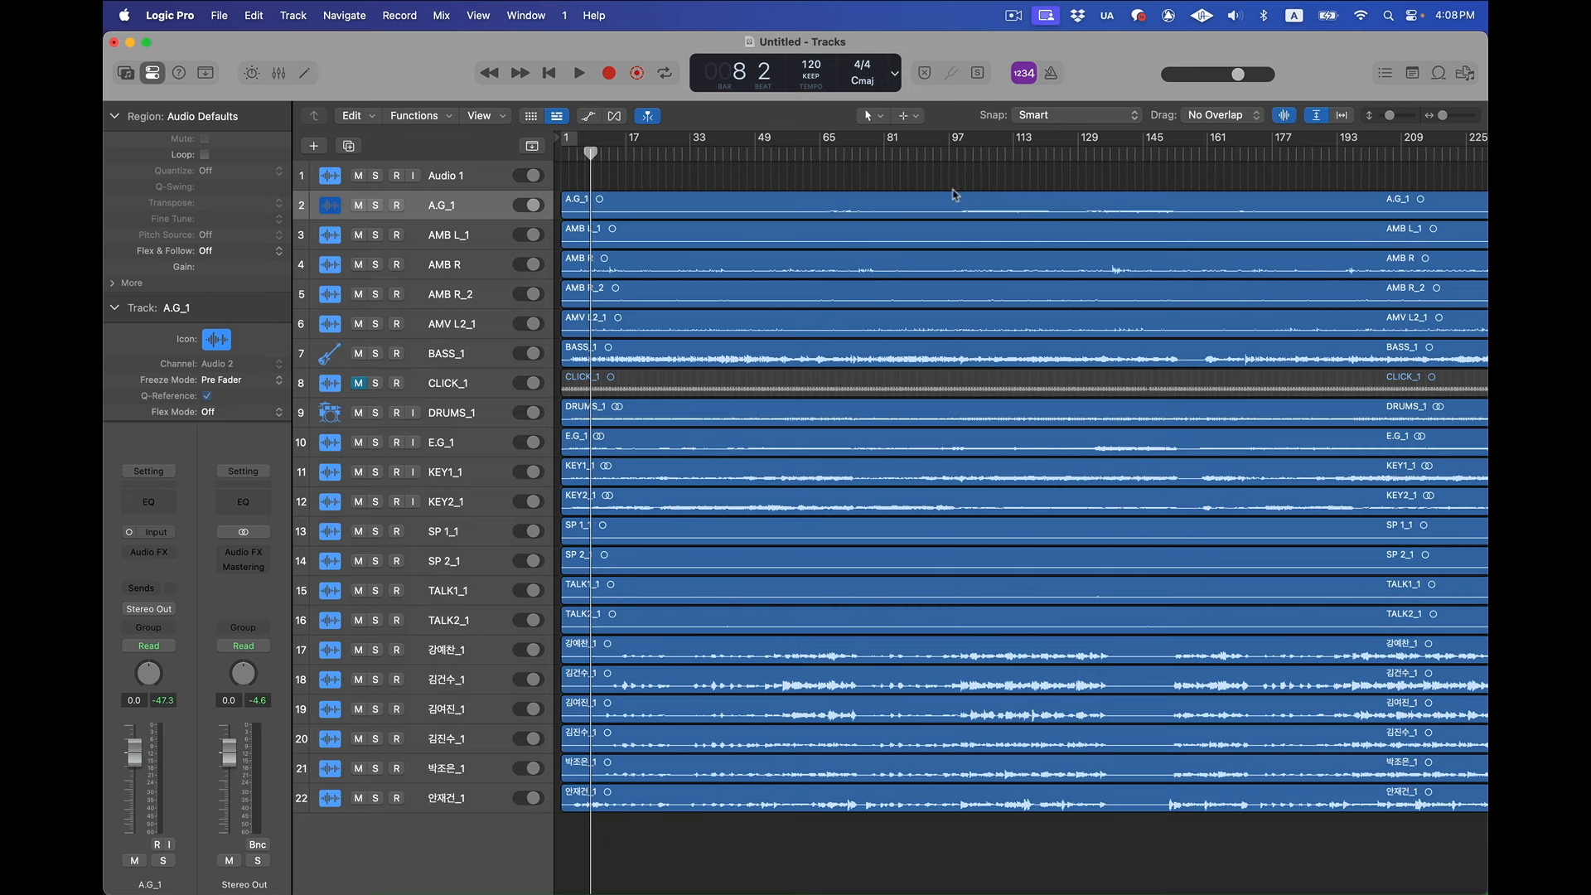
Audition the A.G_1 track soloed from about bar 68 and rename the track as A. Gtr
left_click(830, 152)
left_click(376, 206)
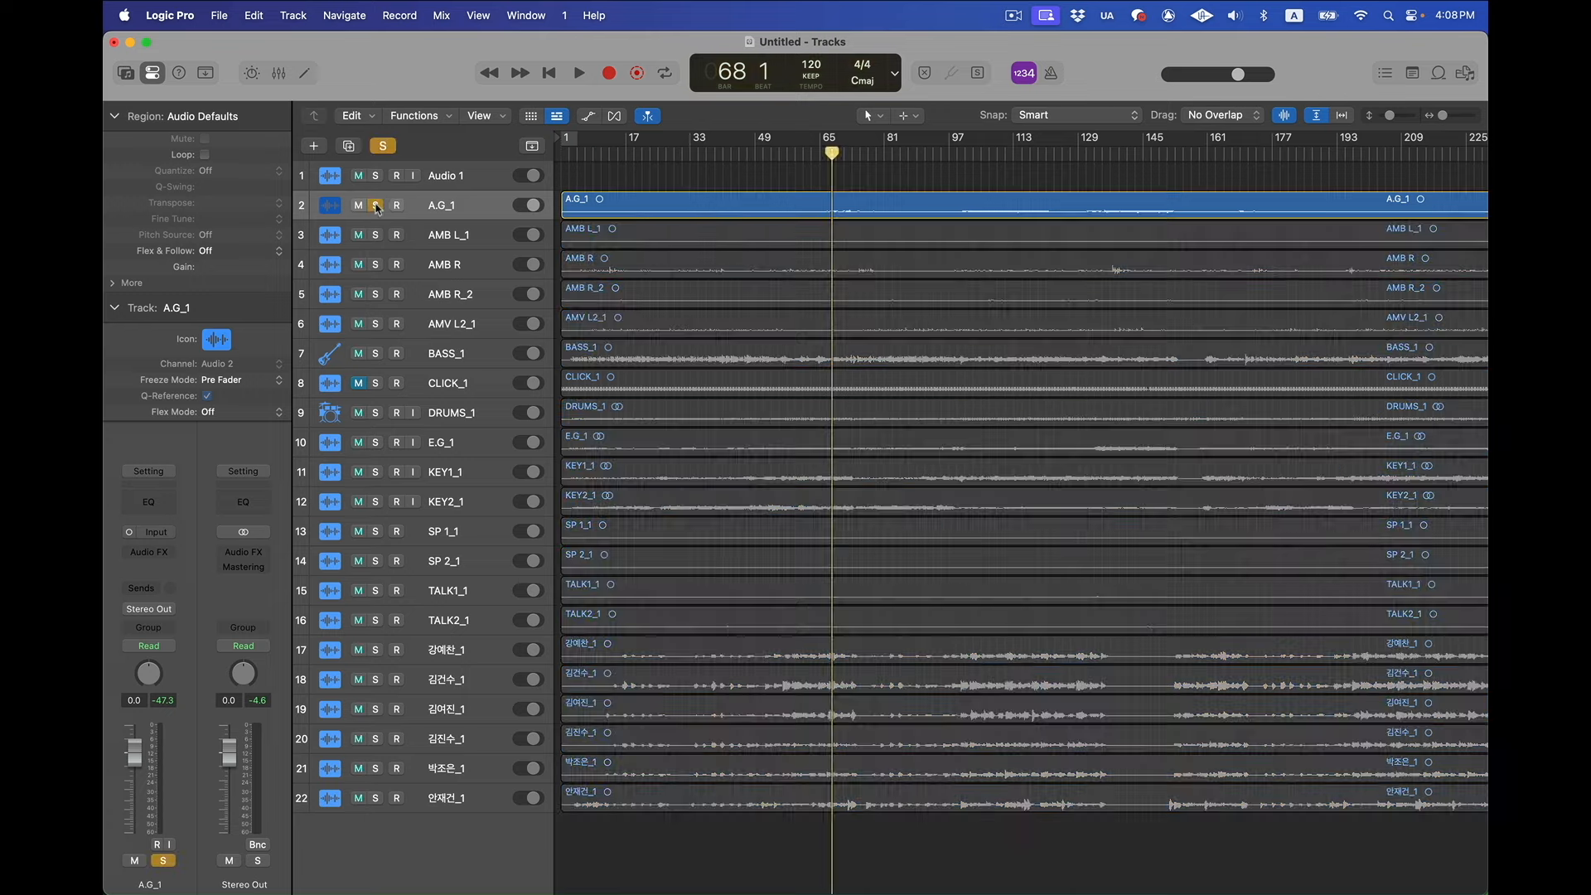
key("space")
key("space")
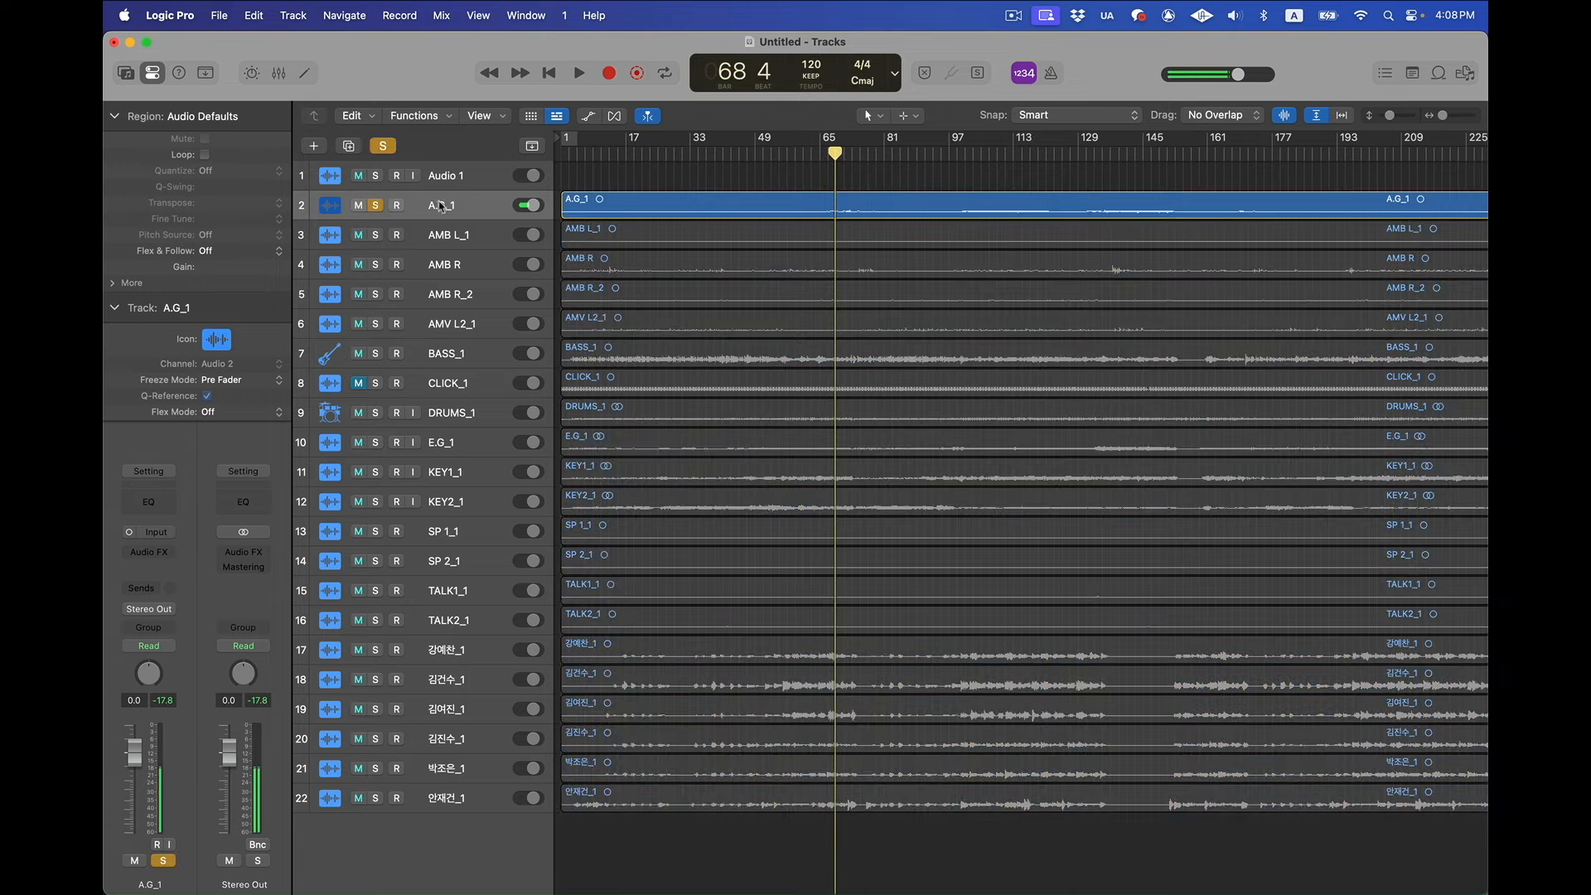
double_click(439, 205)
type("A")
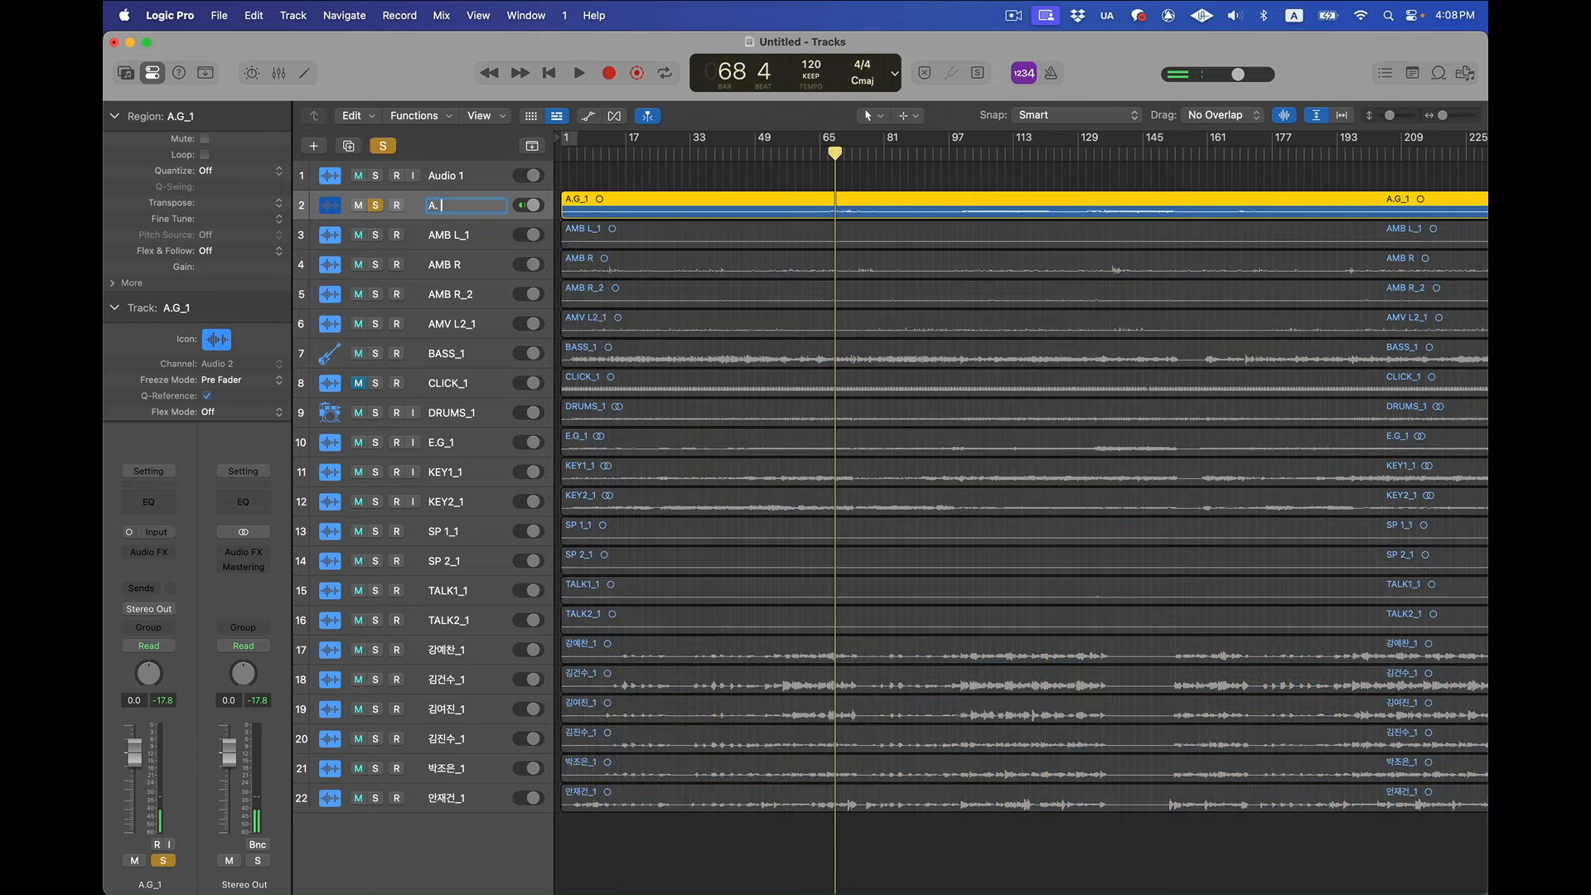
type(". Gtr")
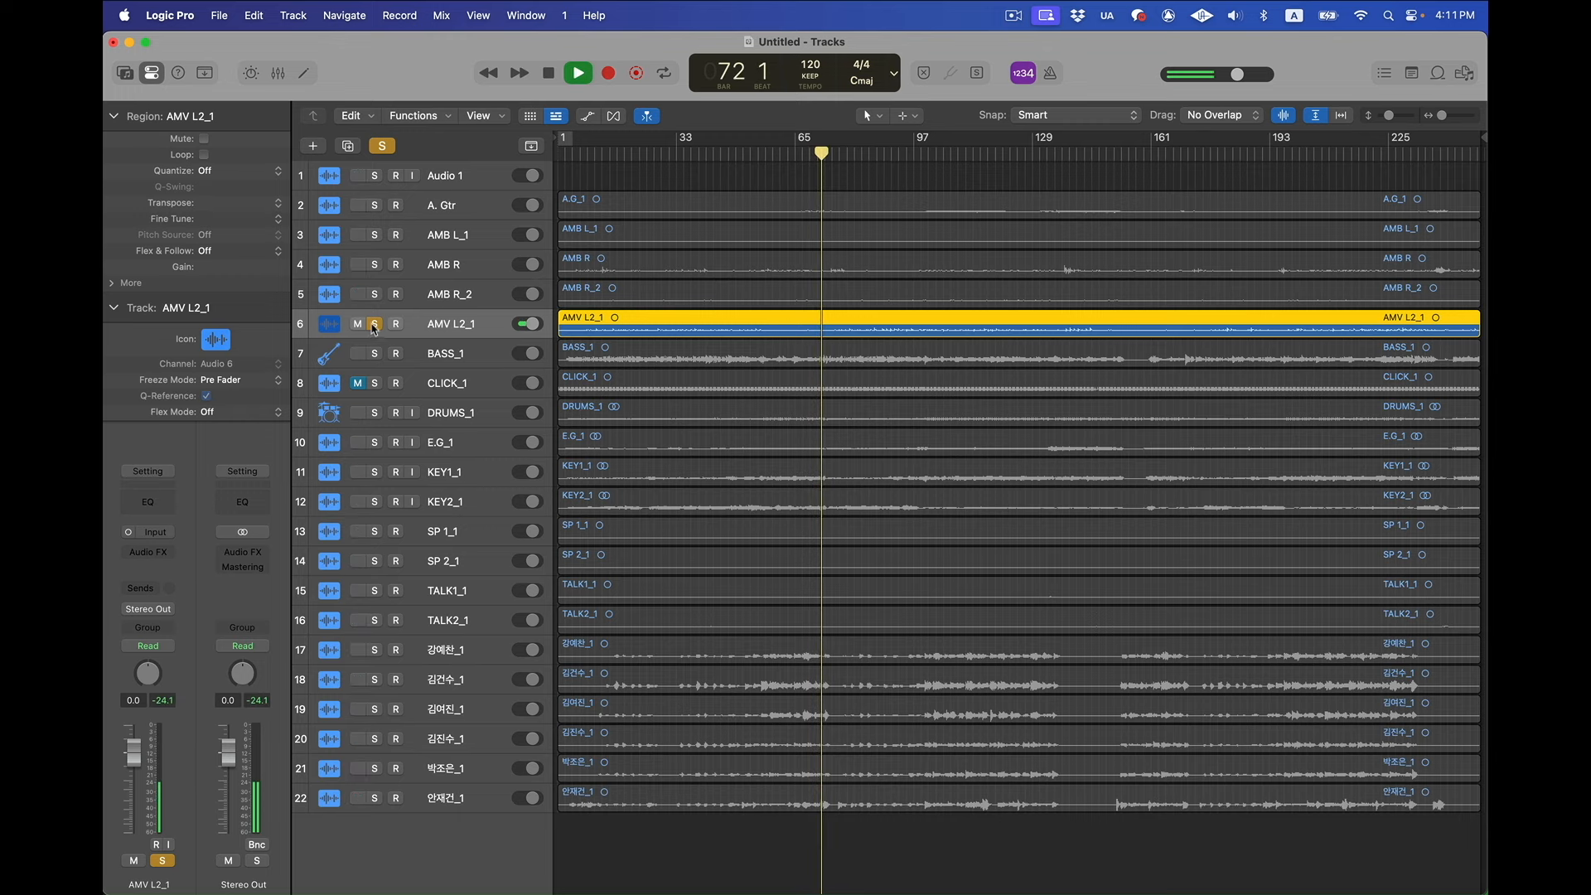
Take AMV L2_1 out of solo and audition AMB R_2 alone, clearing its solo when finished
key("space")
left_click(374, 323)
left_click(374, 294)
key("space")
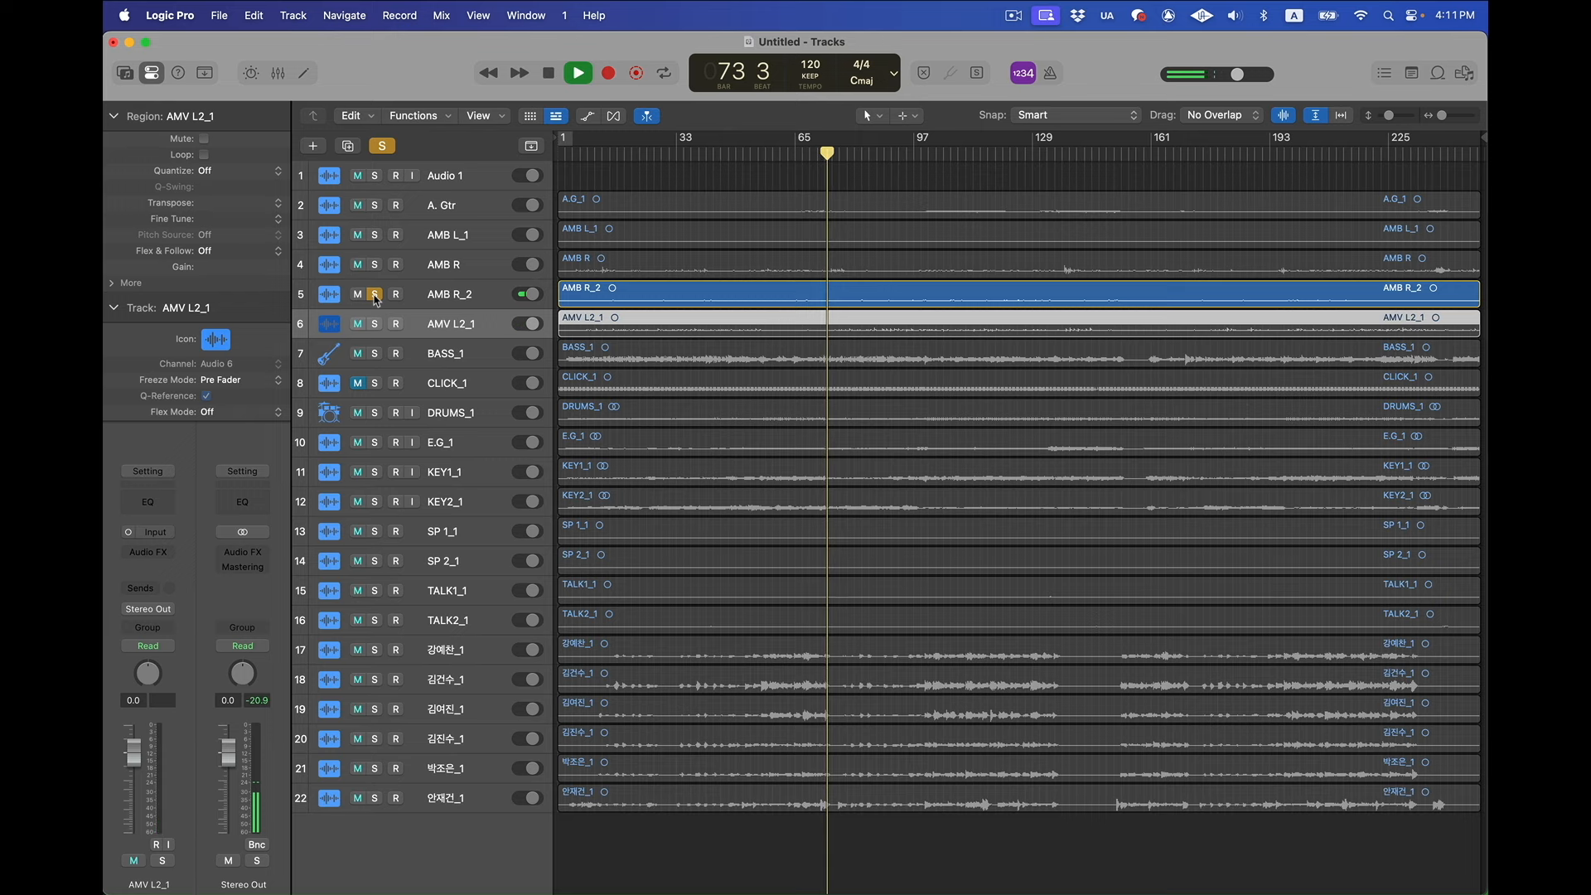
key("space")
left_click(375, 294)
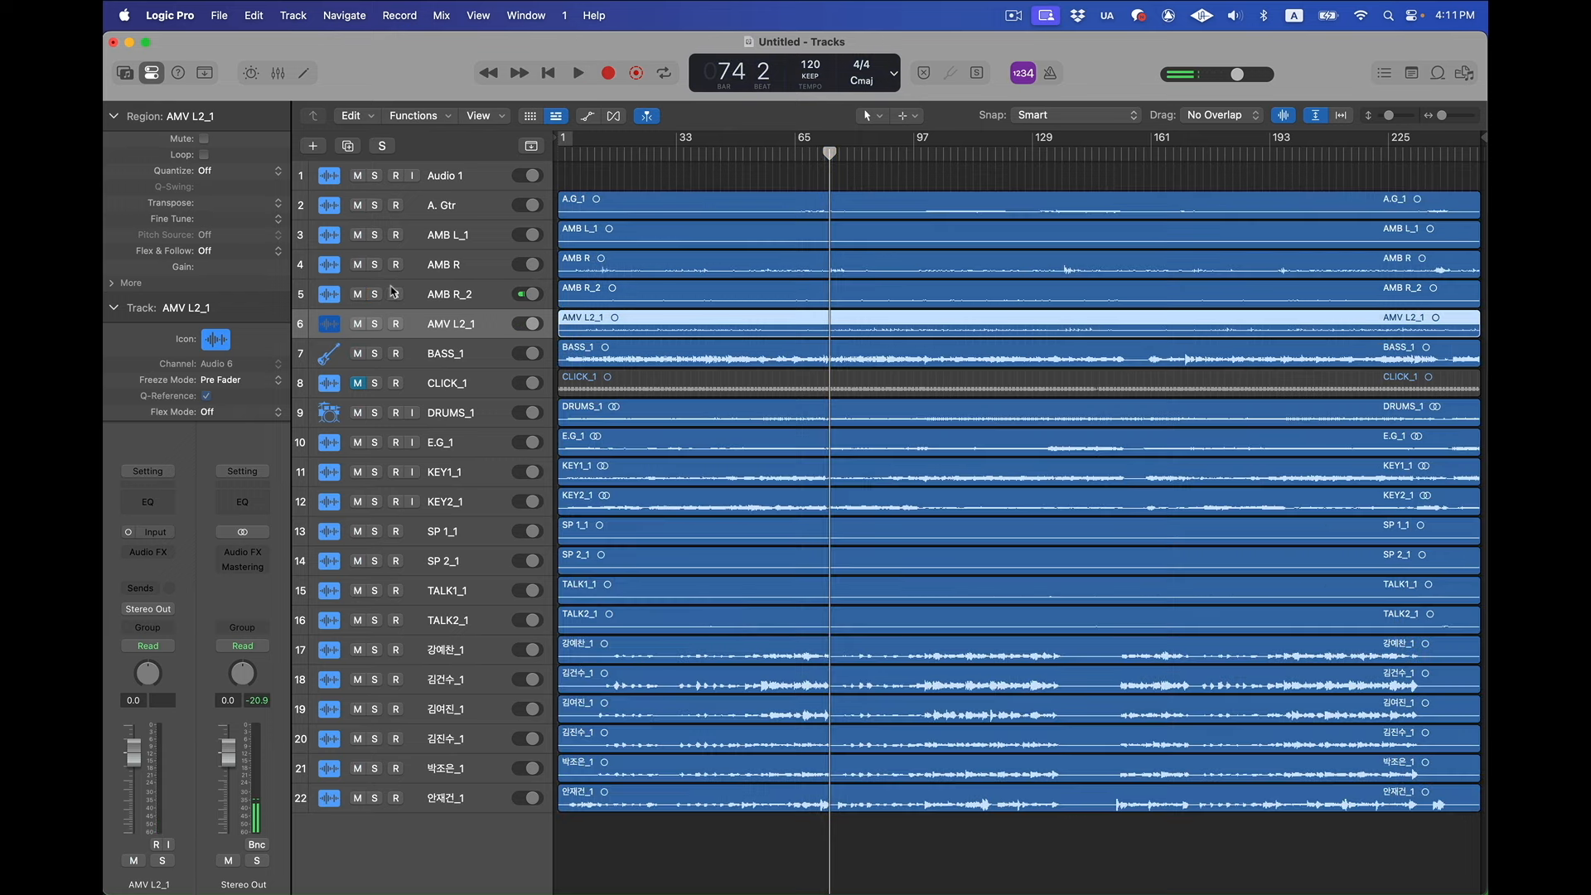
Move the AMB R_2 track directly below AMB L_1 and place AMV L2_1 above AMB R
left_click_drag(447, 290, 440, 254)
left_click(436, 319)
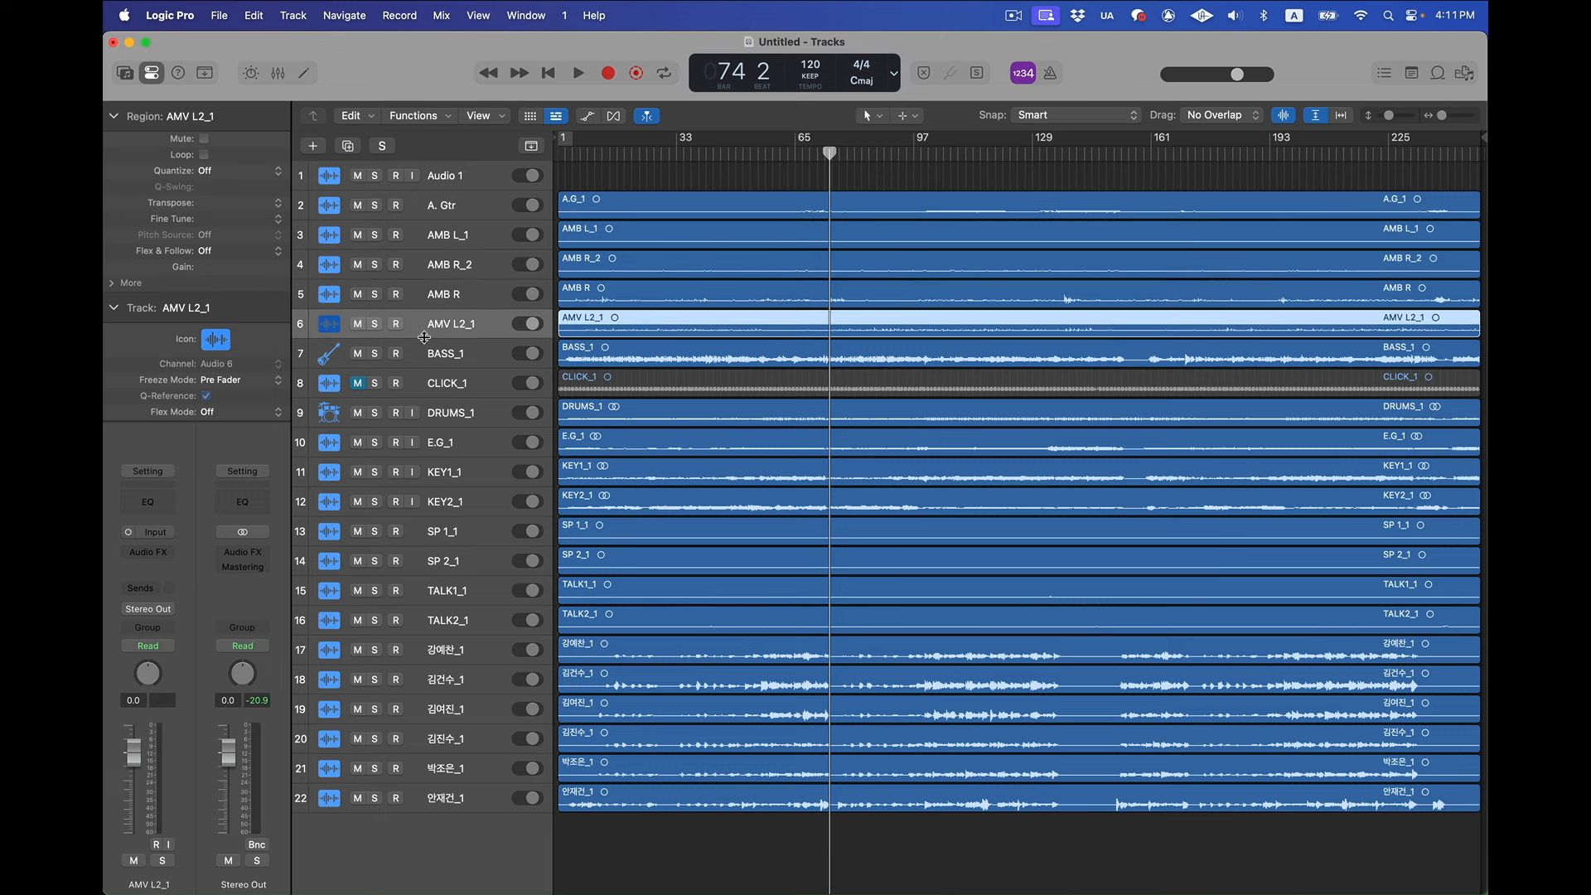
left_click(421, 296)
left_click_drag(422, 323, 426, 295)
Audition the four ambience tracks soloed together, then stop playback and clear their solos
key("space")
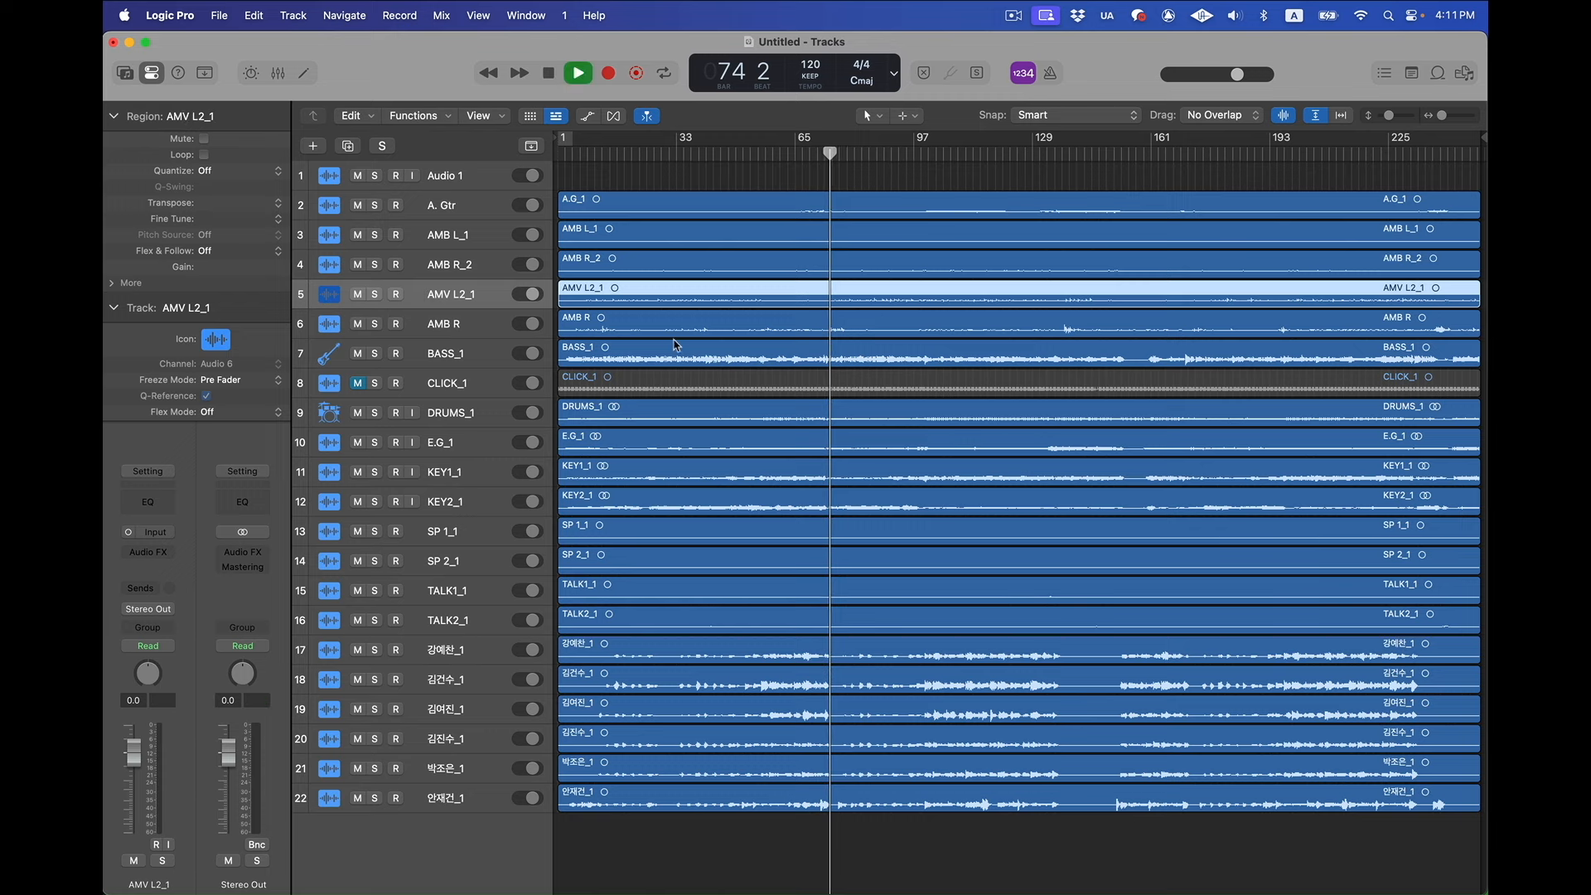
left_click_drag(374, 234, 374, 326)
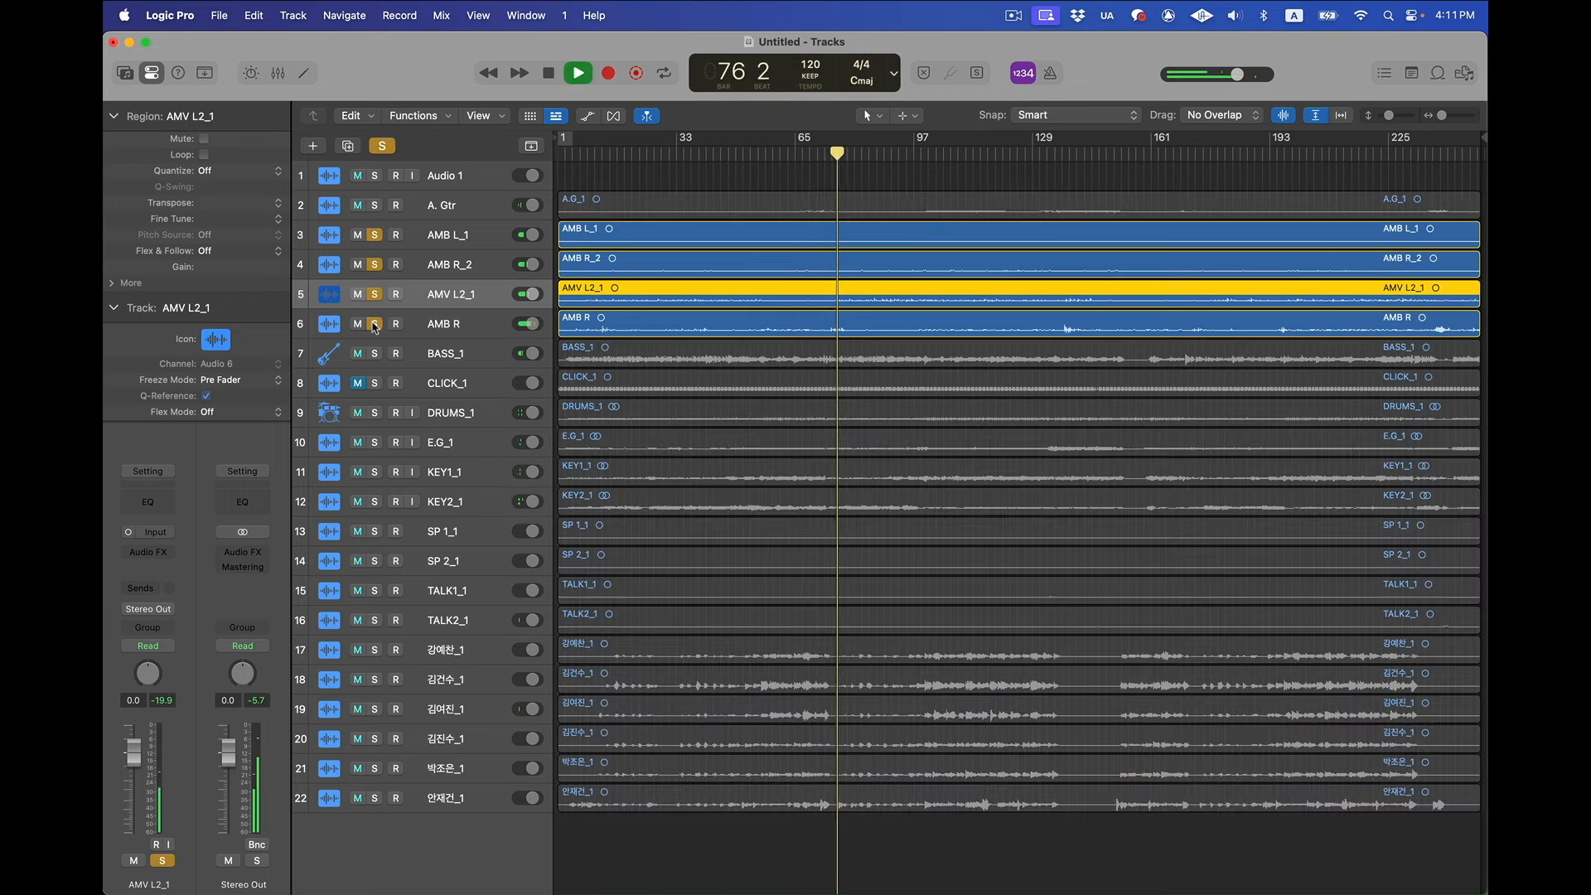
key("space")
left_click_drag(376, 237, 376, 324)
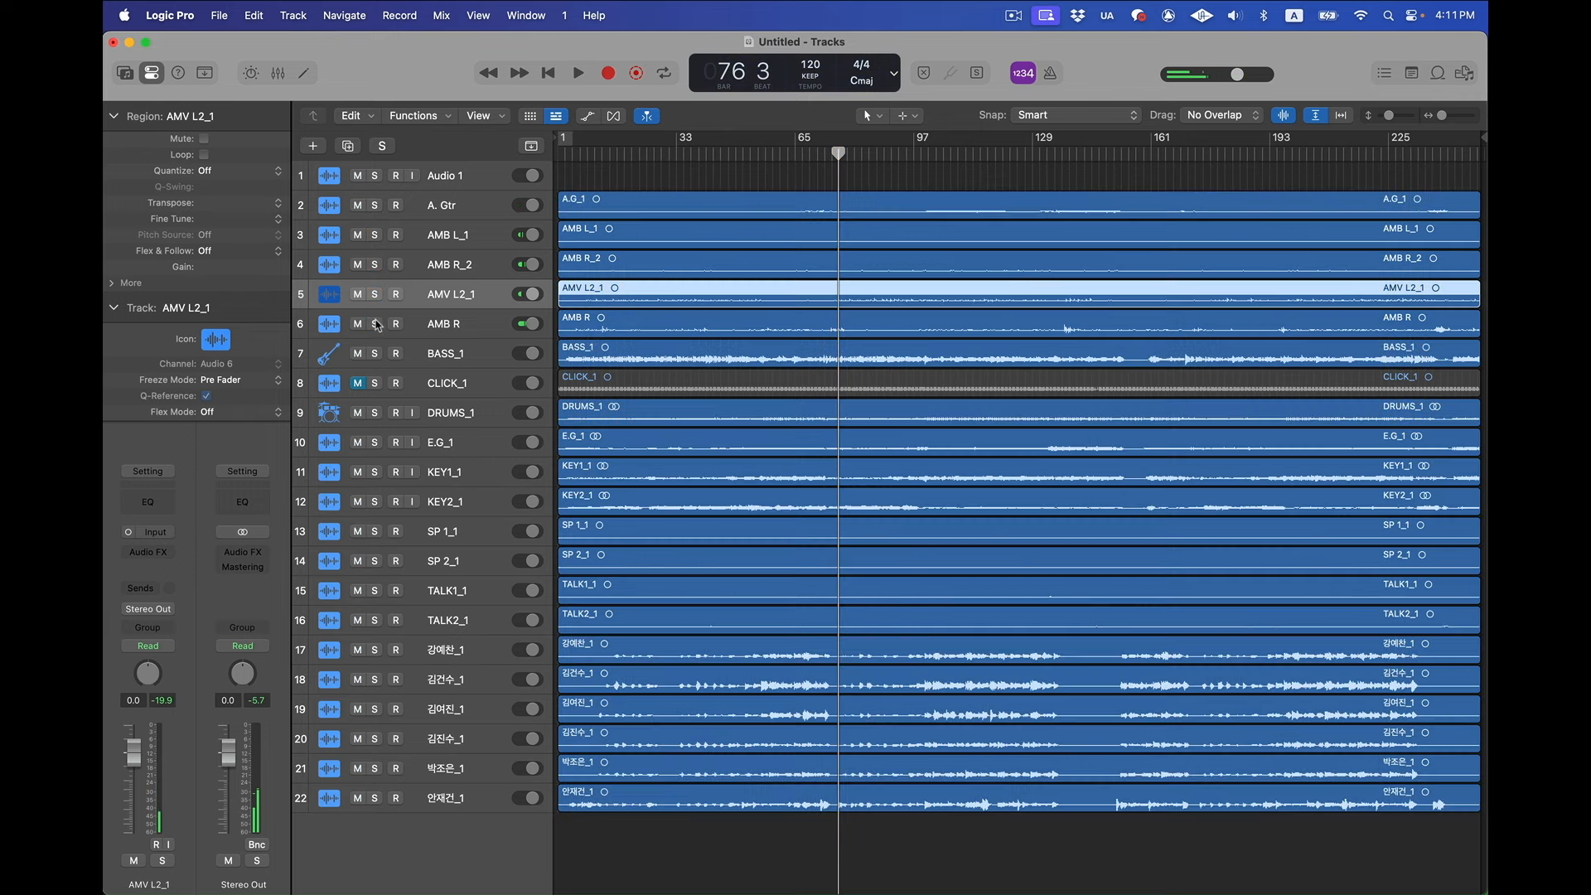
Pan AMB L_1 to -64 and AMB R_2 to +63, and return the enlarged selected track to normal height
left_click(497, 235)
left_click(492, 265, "shift")
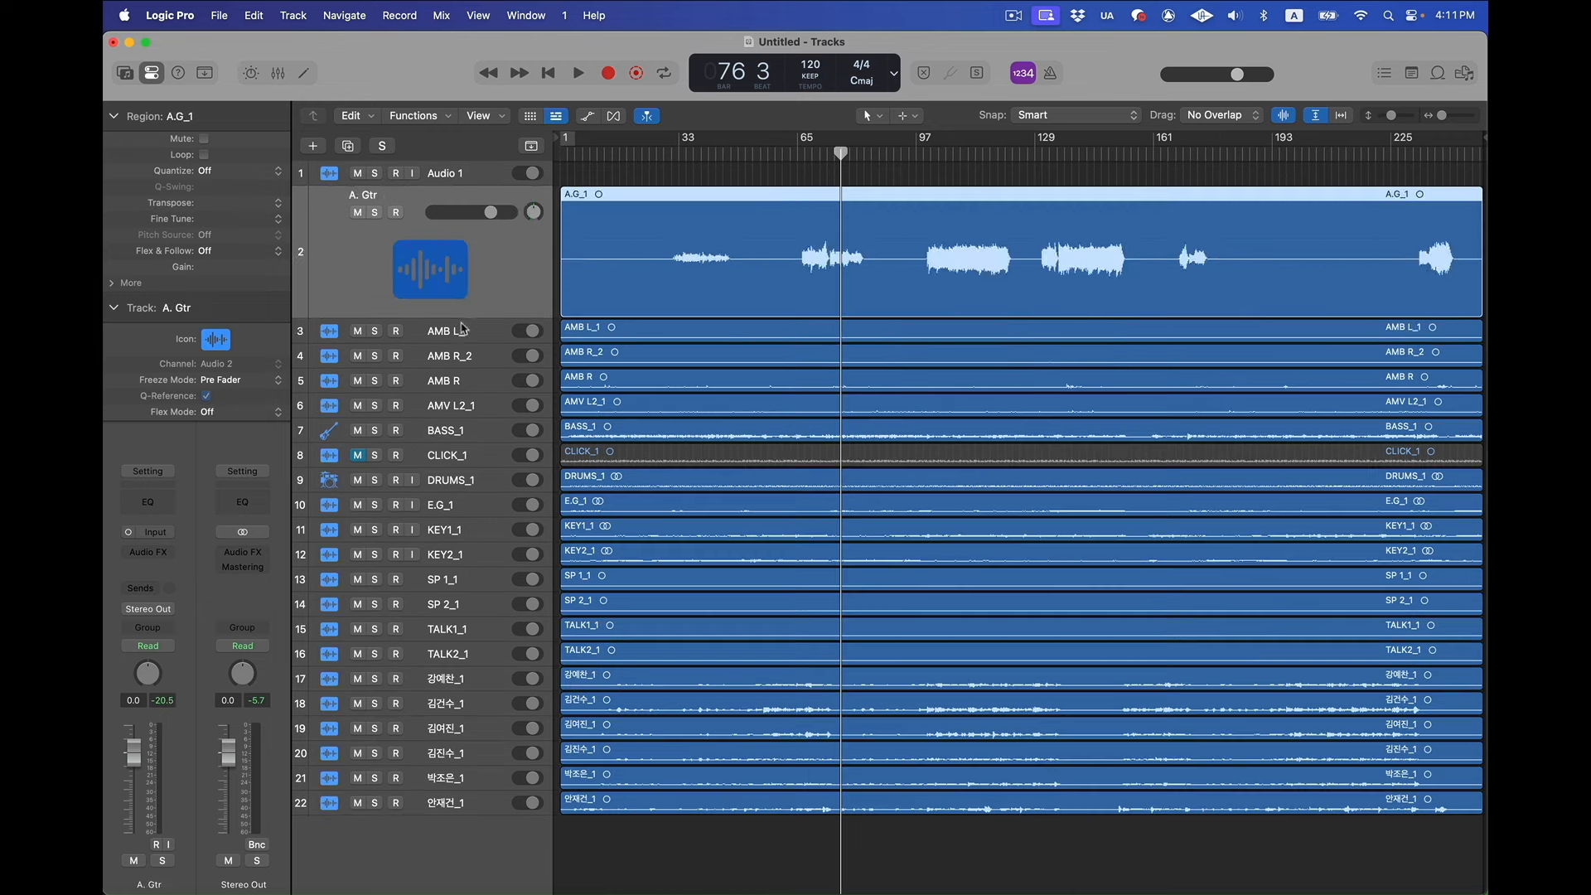
key("Down")
key("Down")
key("Up")
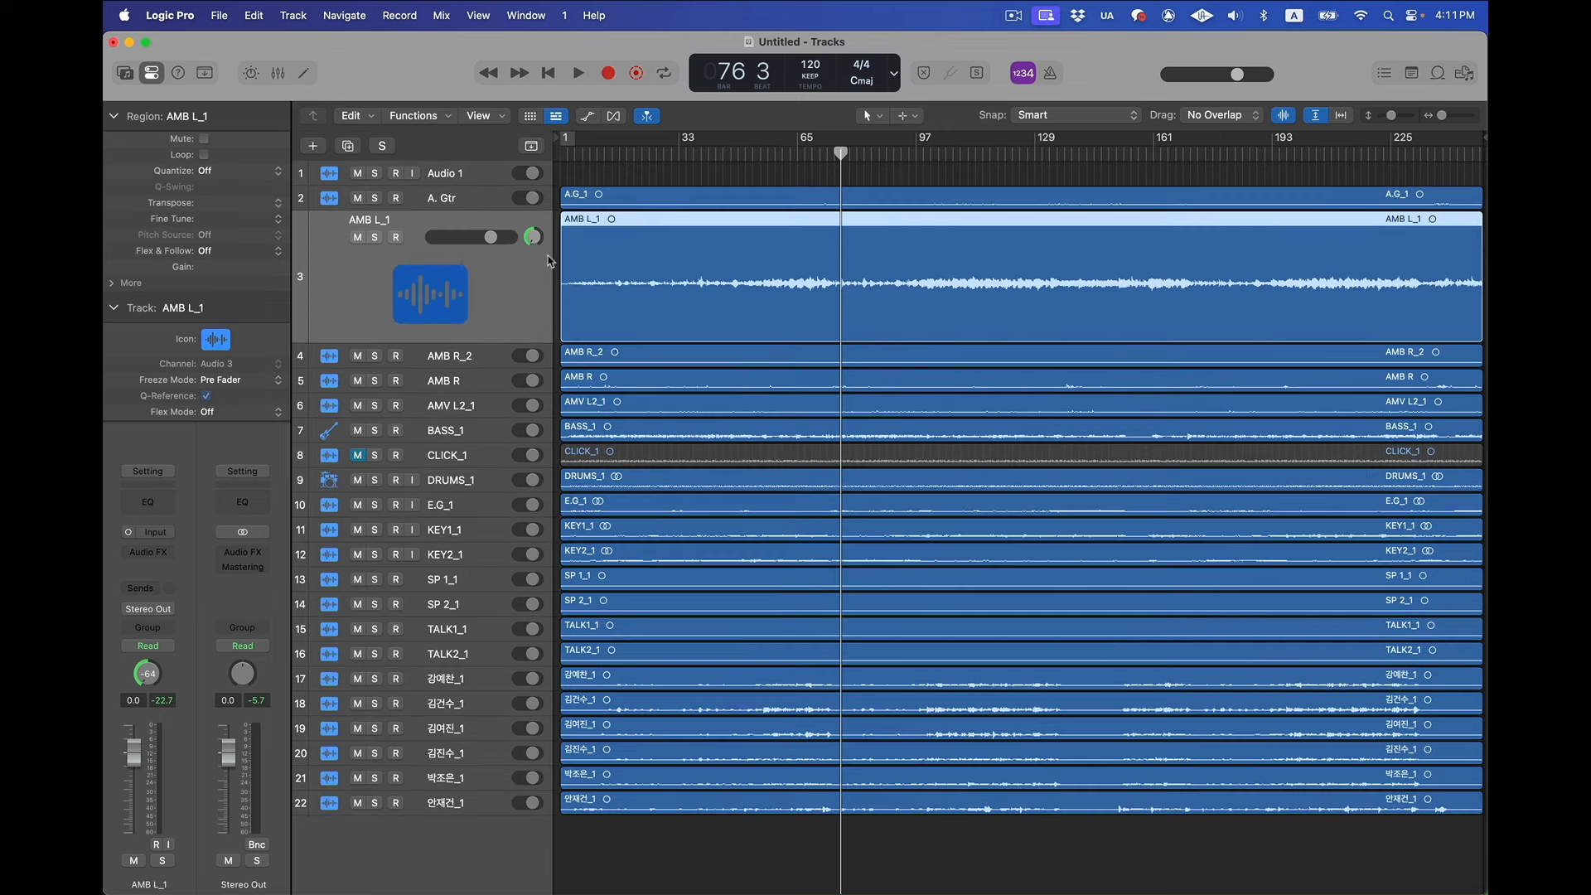
key("Down")
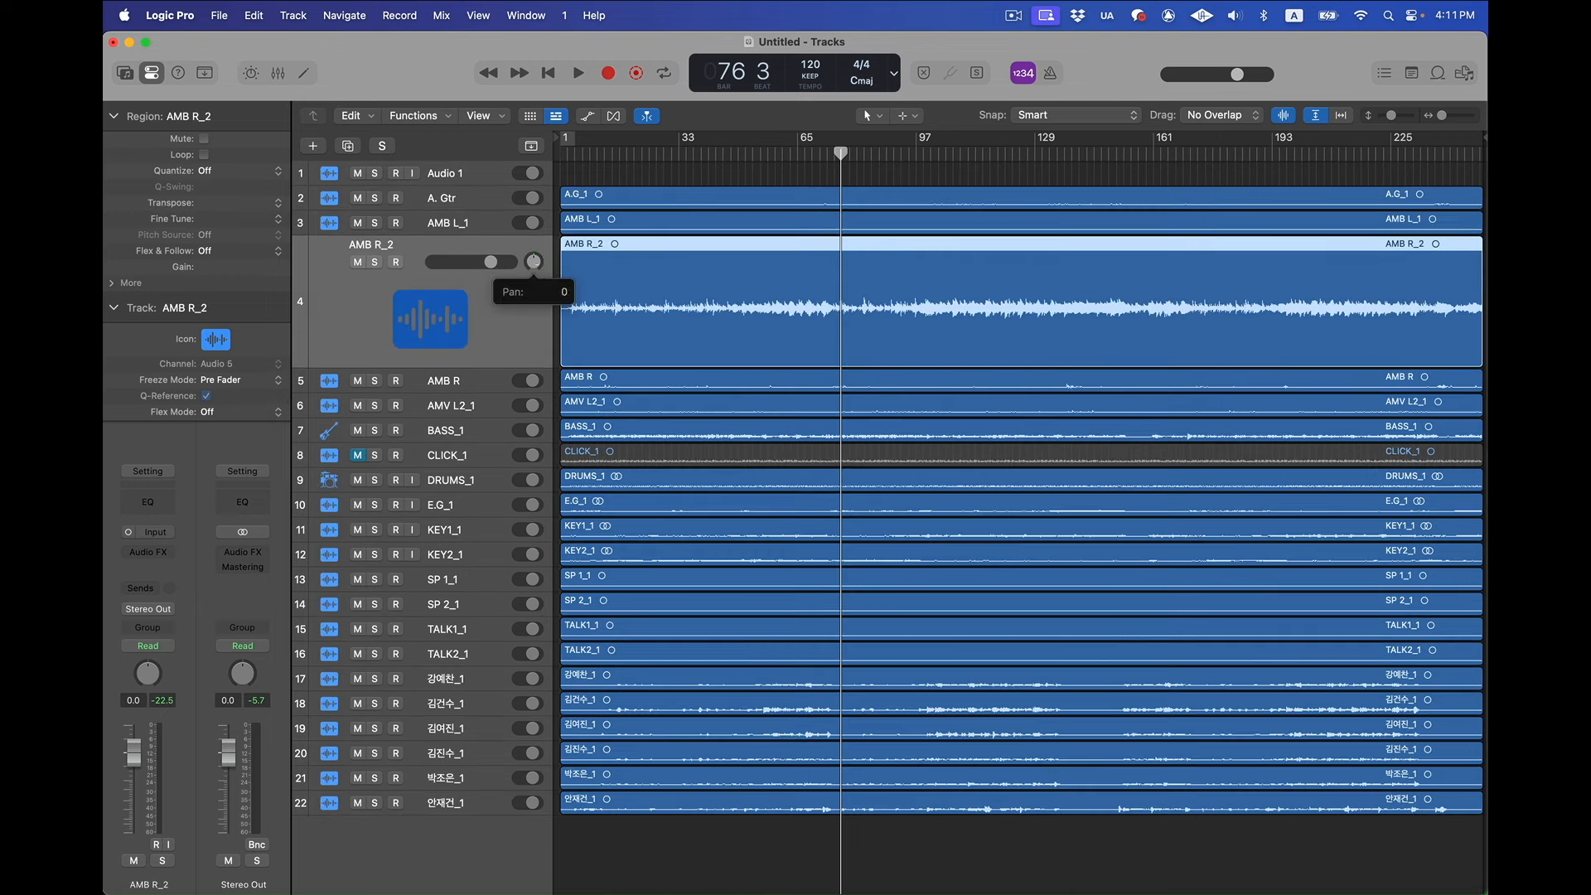
key("ctrl+z")
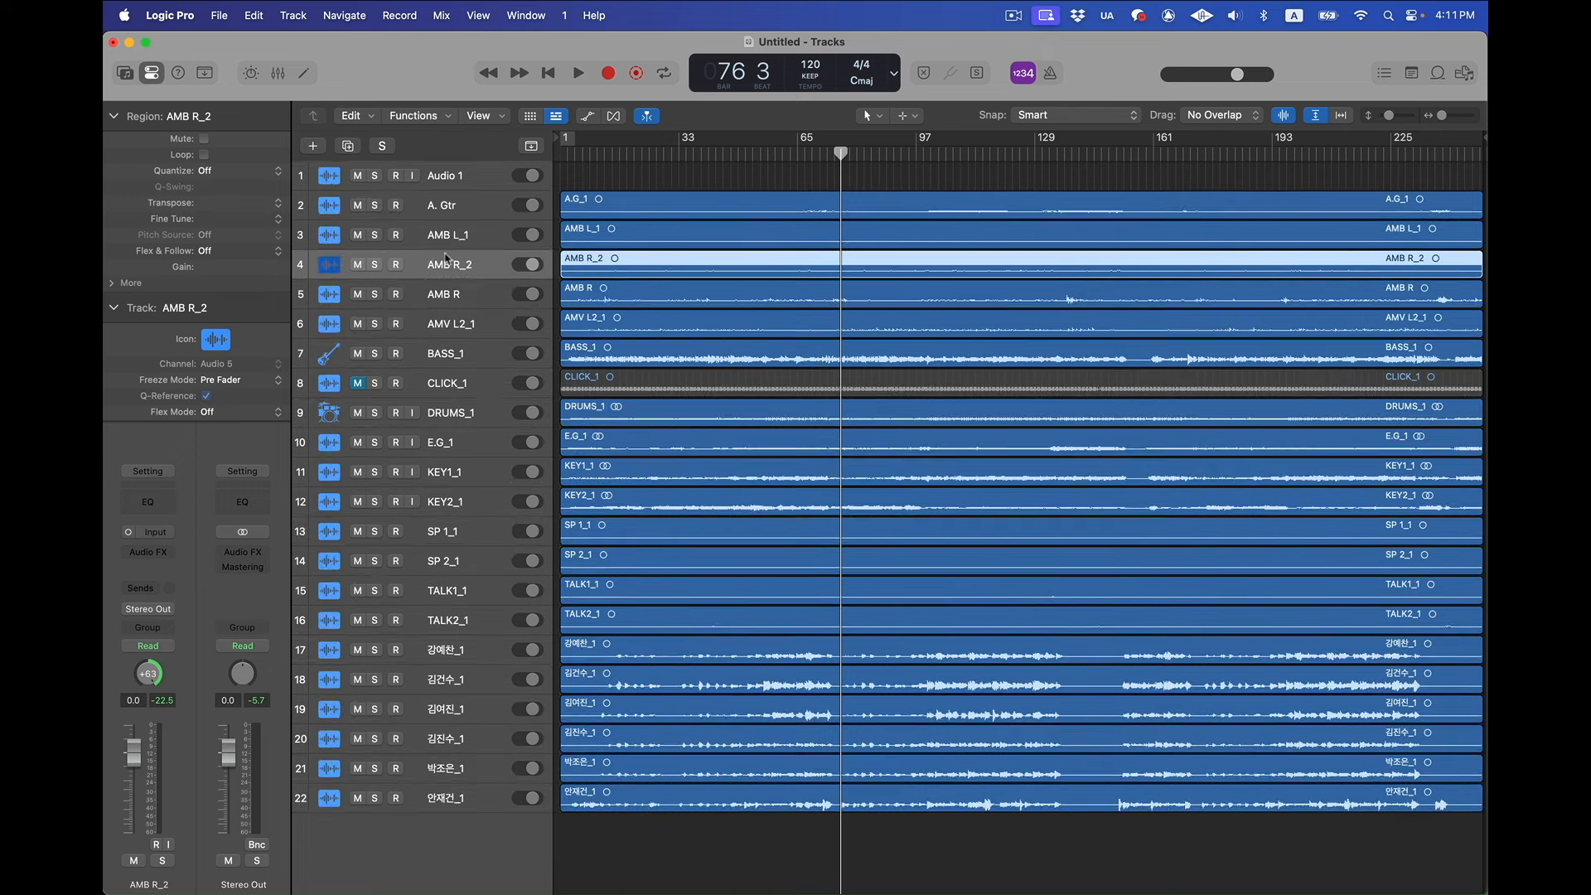
Join the AMB L_1 and AMB R_2 regions into one stereo region and delete the emptied AMB R_2 track
left_click(459, 240, "shift")
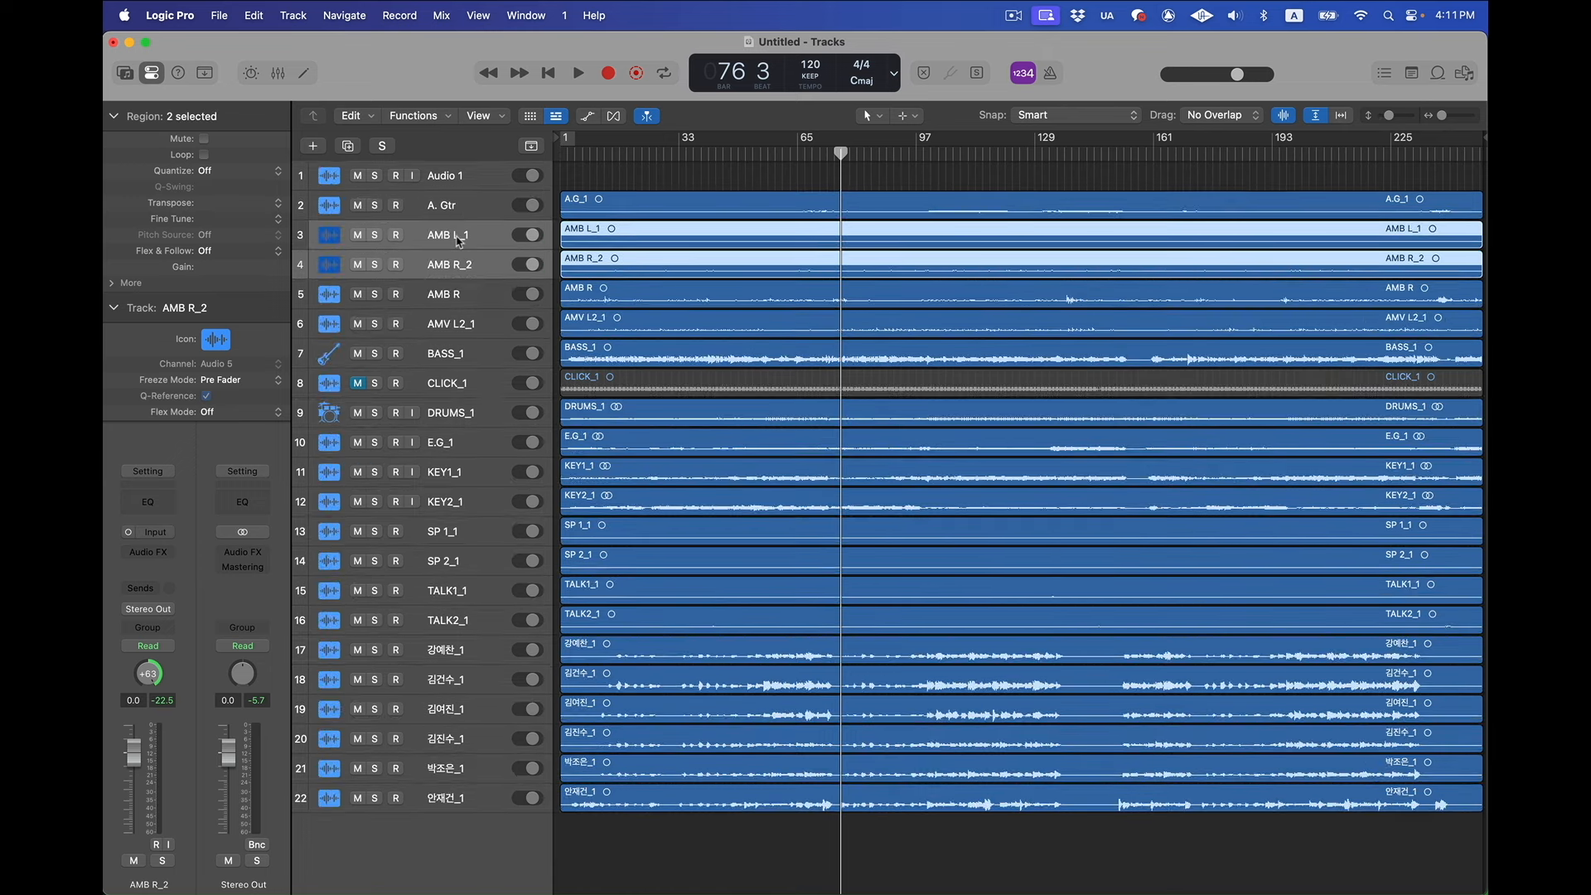
key("super+j")
key("Return")
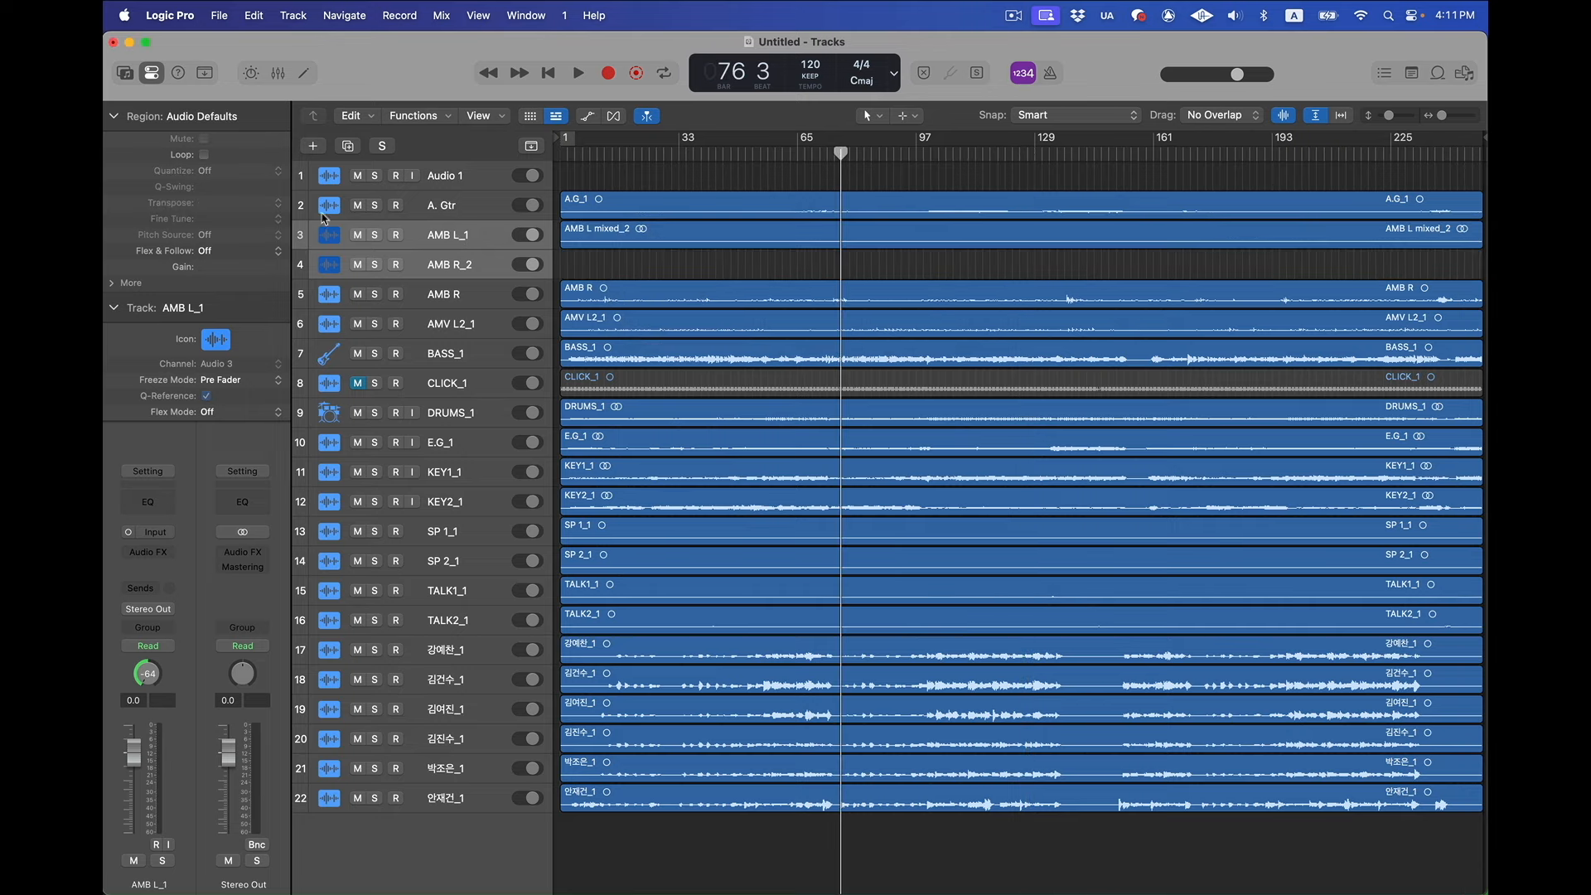
left_click(441, 273)
left_click(454, 290)
left_click(461, 271)
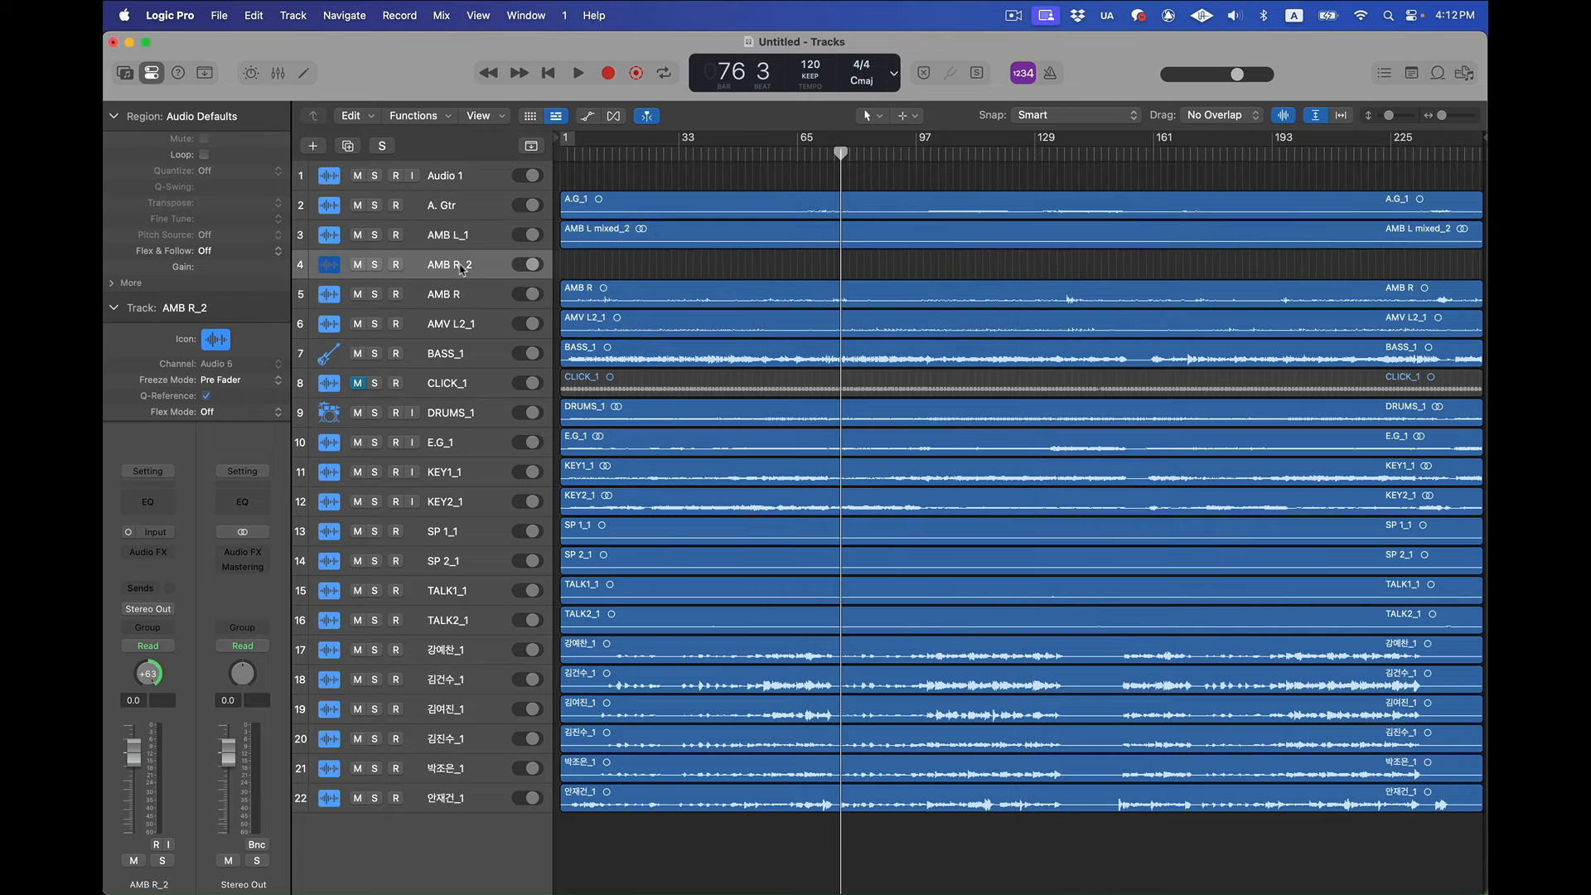
key("super+BackSpace")
Rename the track holding the joined ambience region as AMB 1
double_click(464, 241)
type("AMB ")
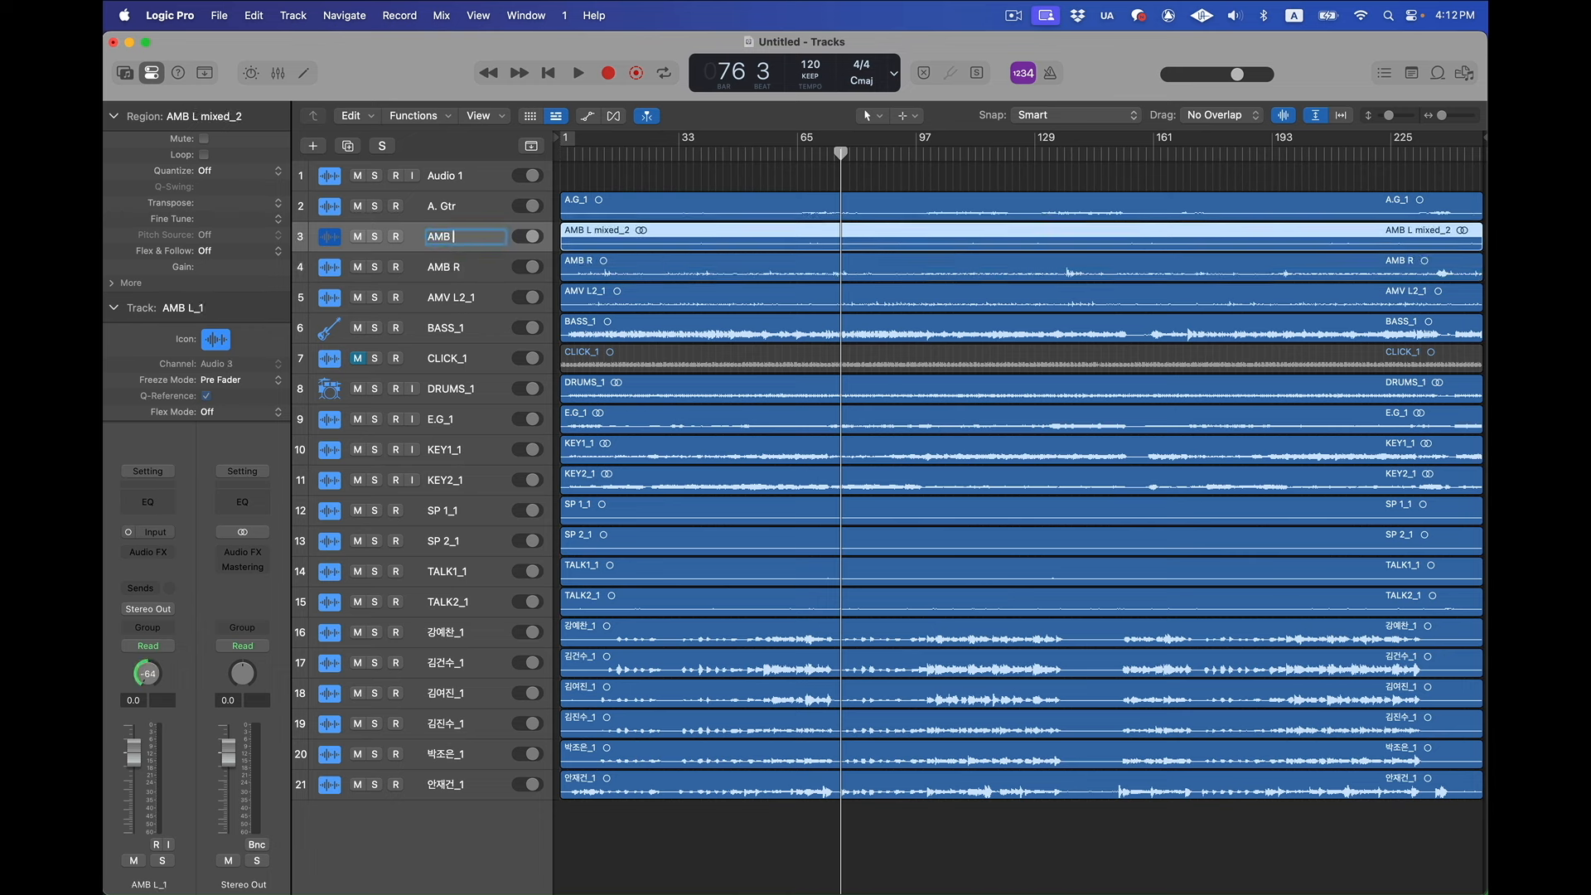
type("1")
key("Return")
Move AMV L2_1 above AMB R and group AMB 1, AMV L2_1 and AMB R in a summing stack
left_click(485, 300)
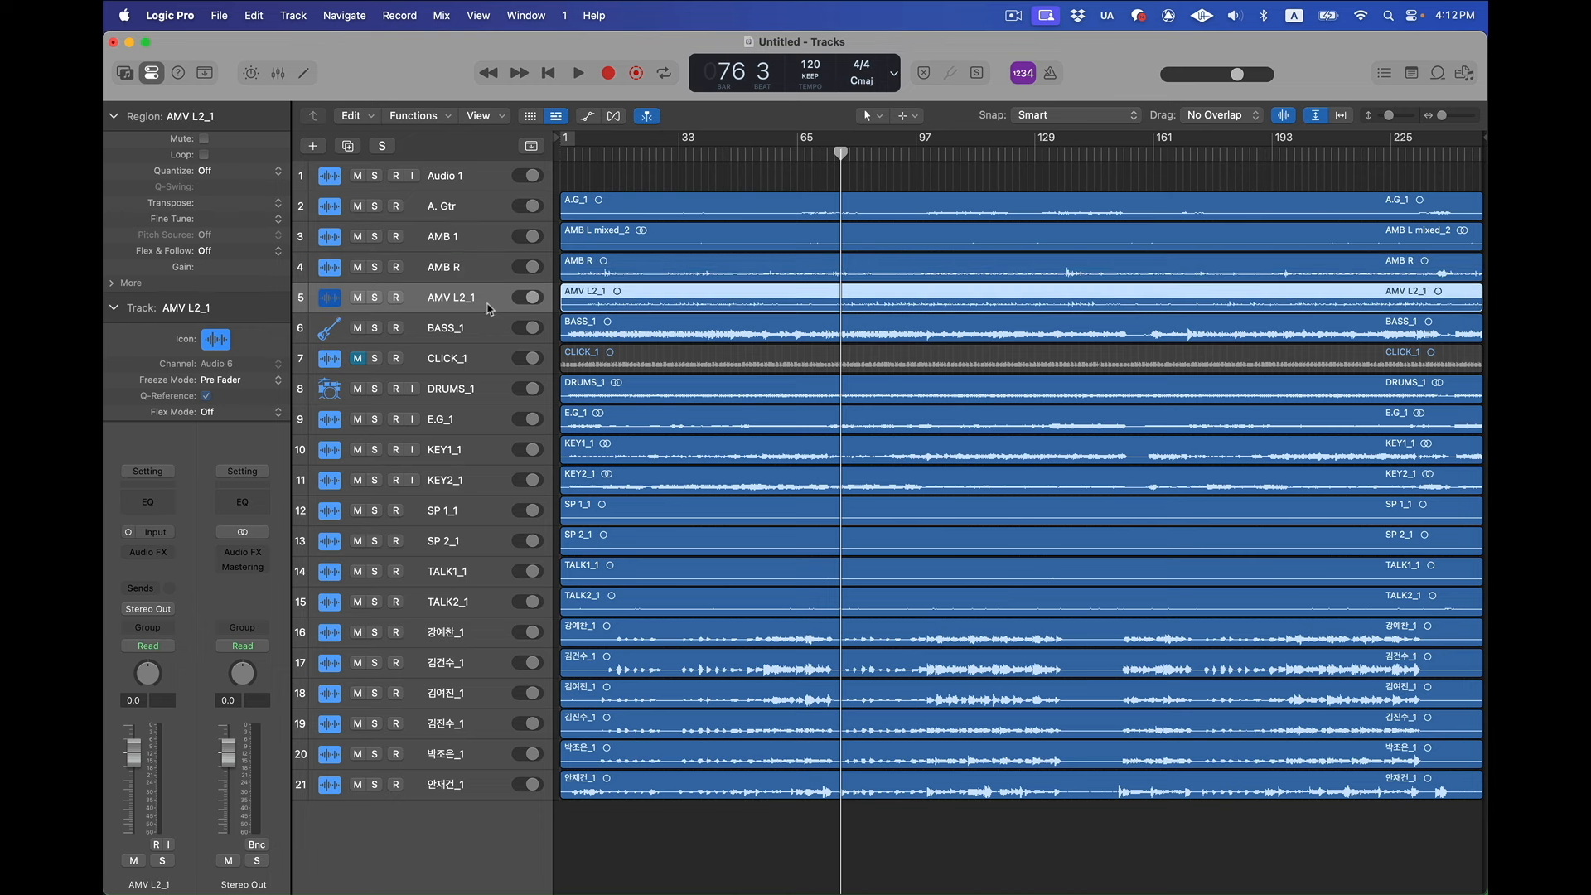
left_click_drag(478, 294, 452, 286)
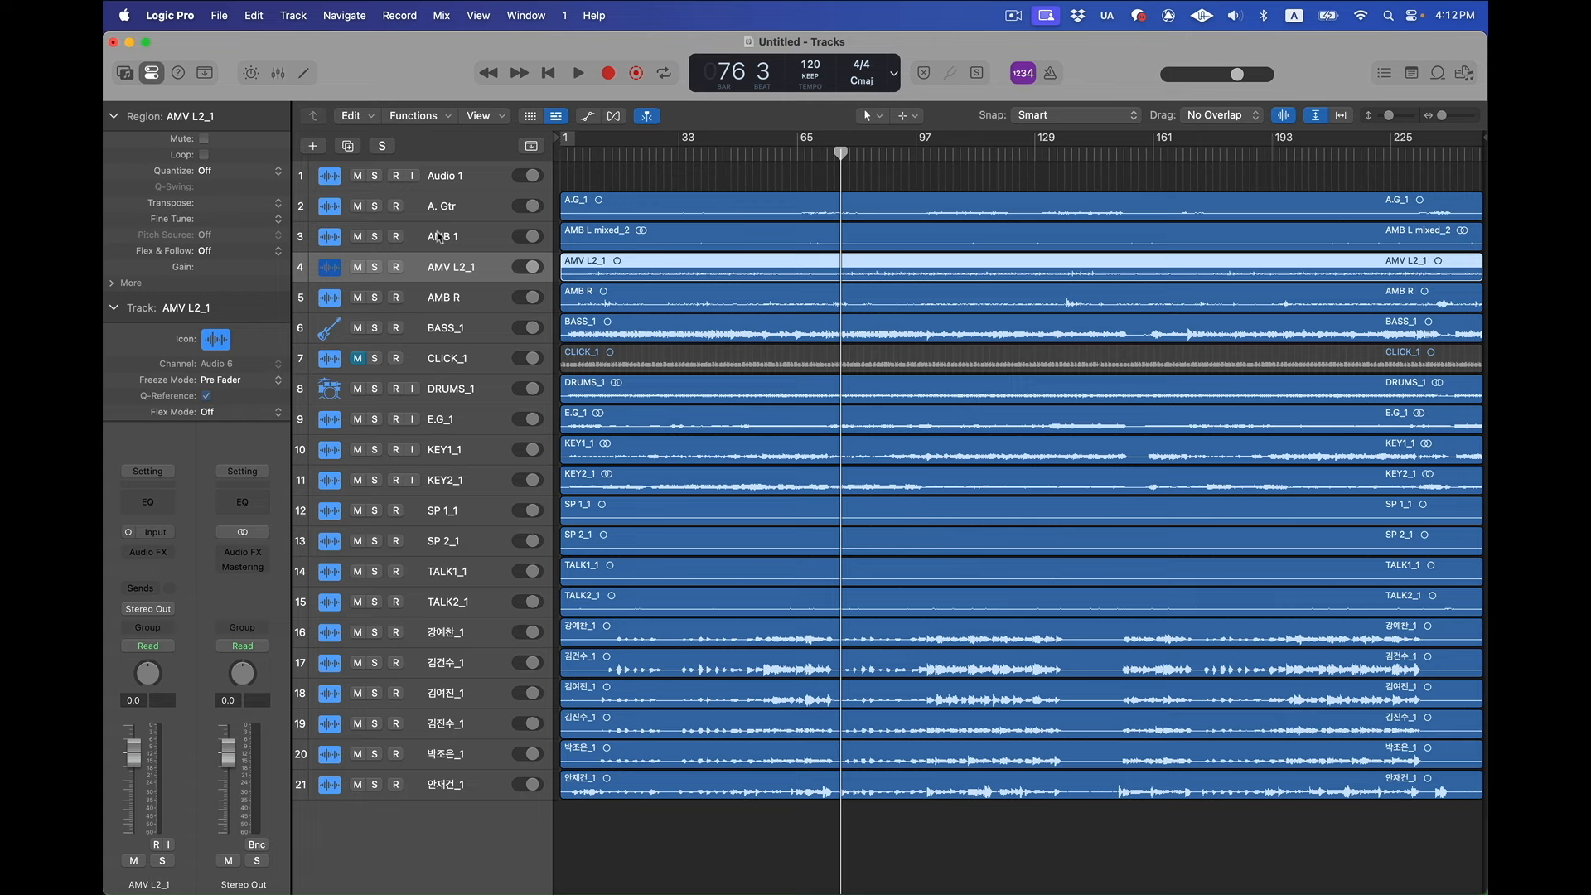
left_click(482, 240)
left_click(470, 307, "shift")
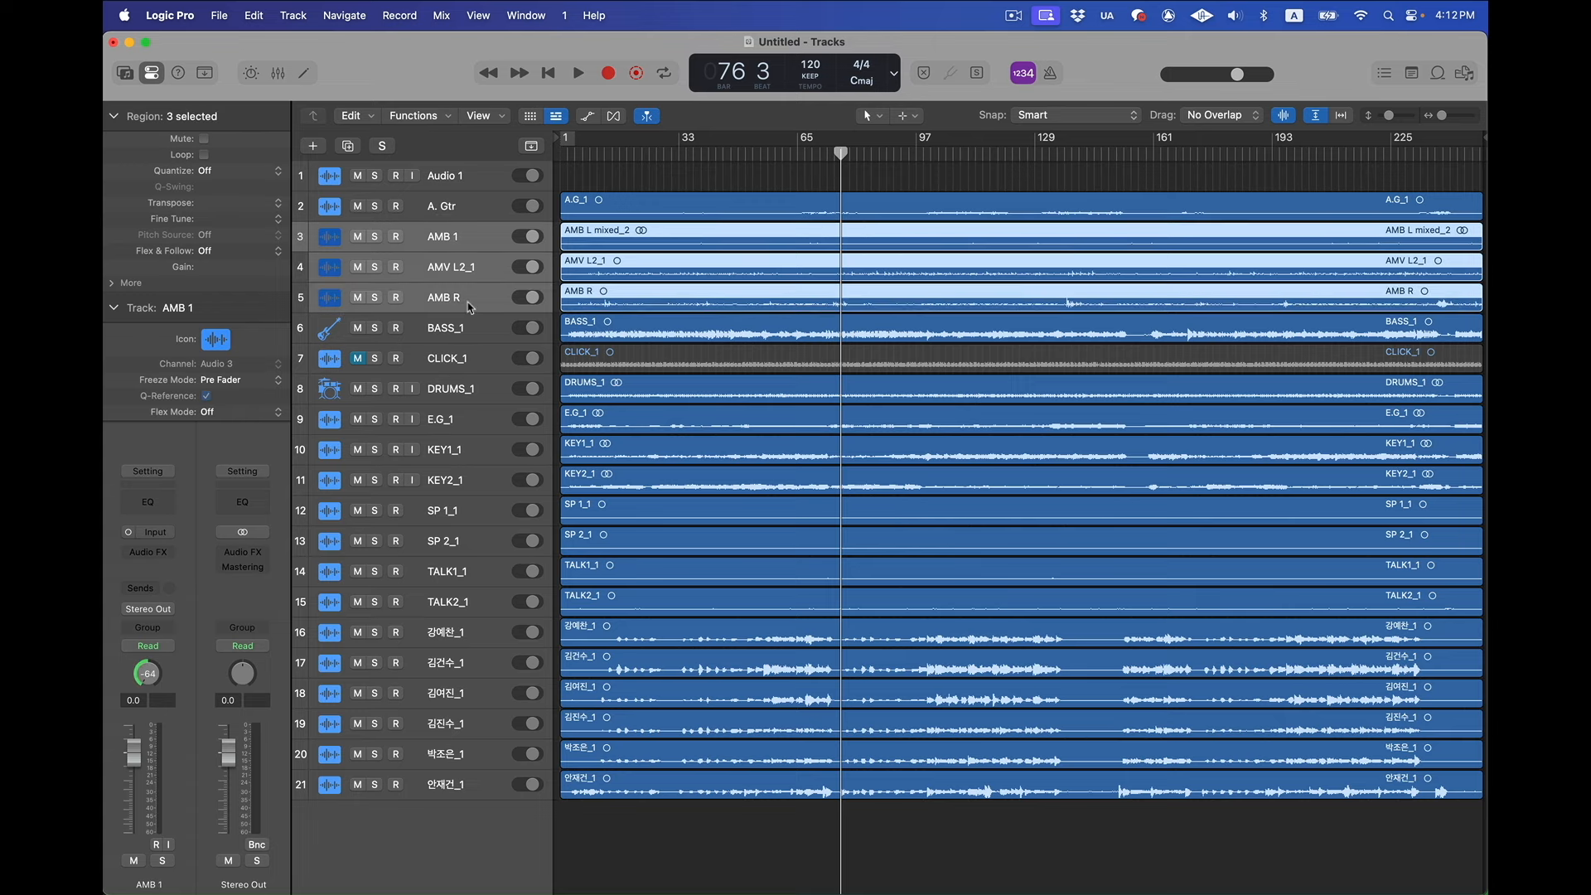
key("super+shift+d")
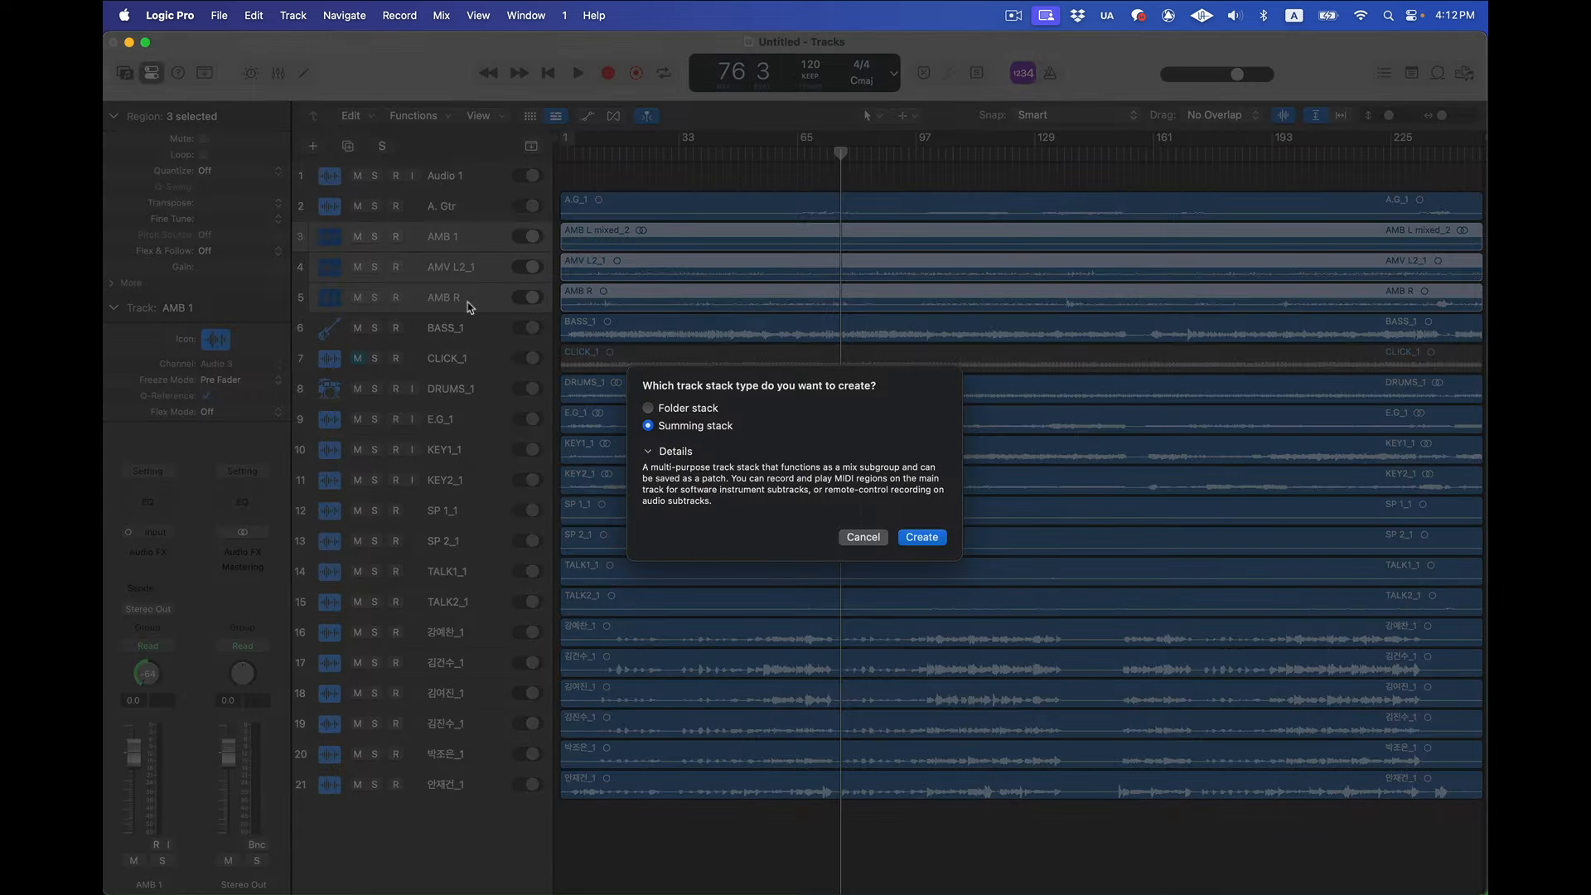
left_click(922, 537)
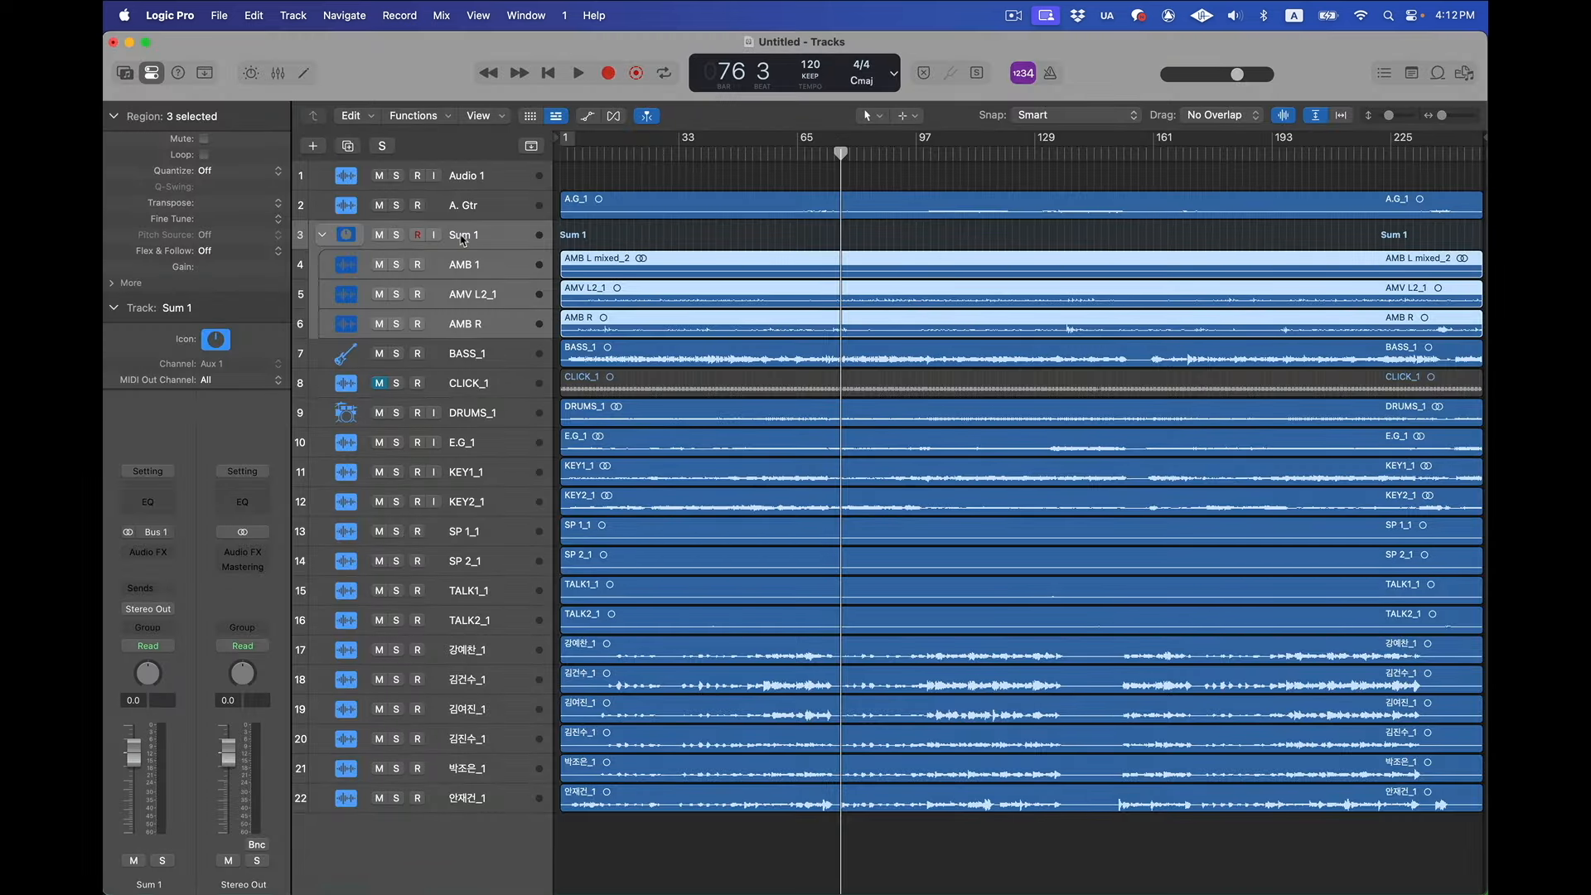
Rename the summing stack as Amb and give it the icon showing a group of people
double_click(462, 237)
type("Amb")
key("Return")
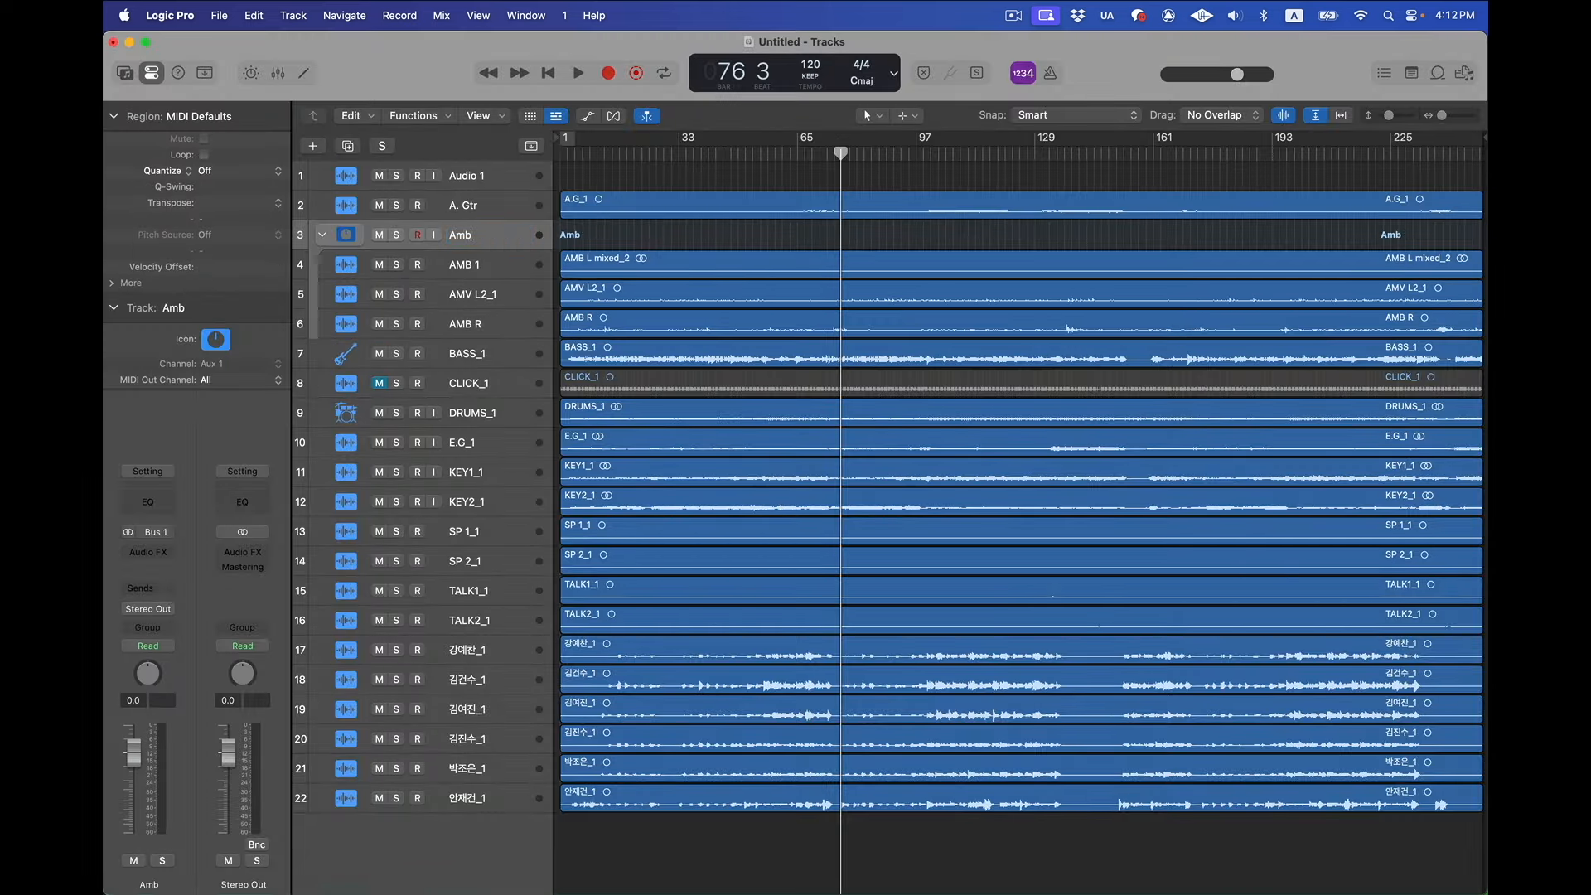
left_click(226, 338)
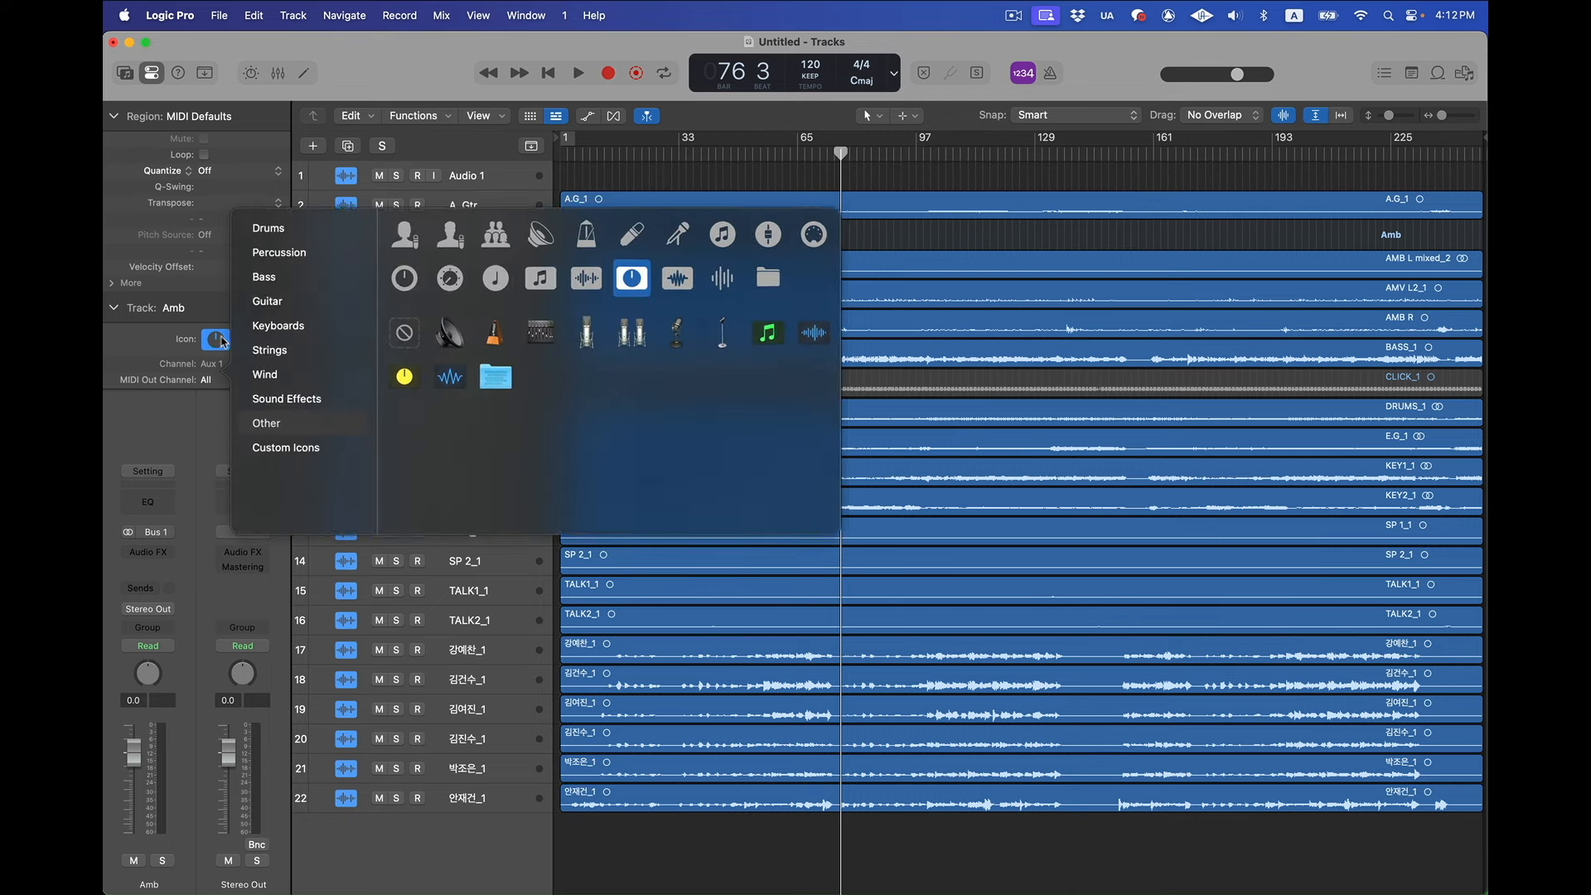
left_click(493, 240)
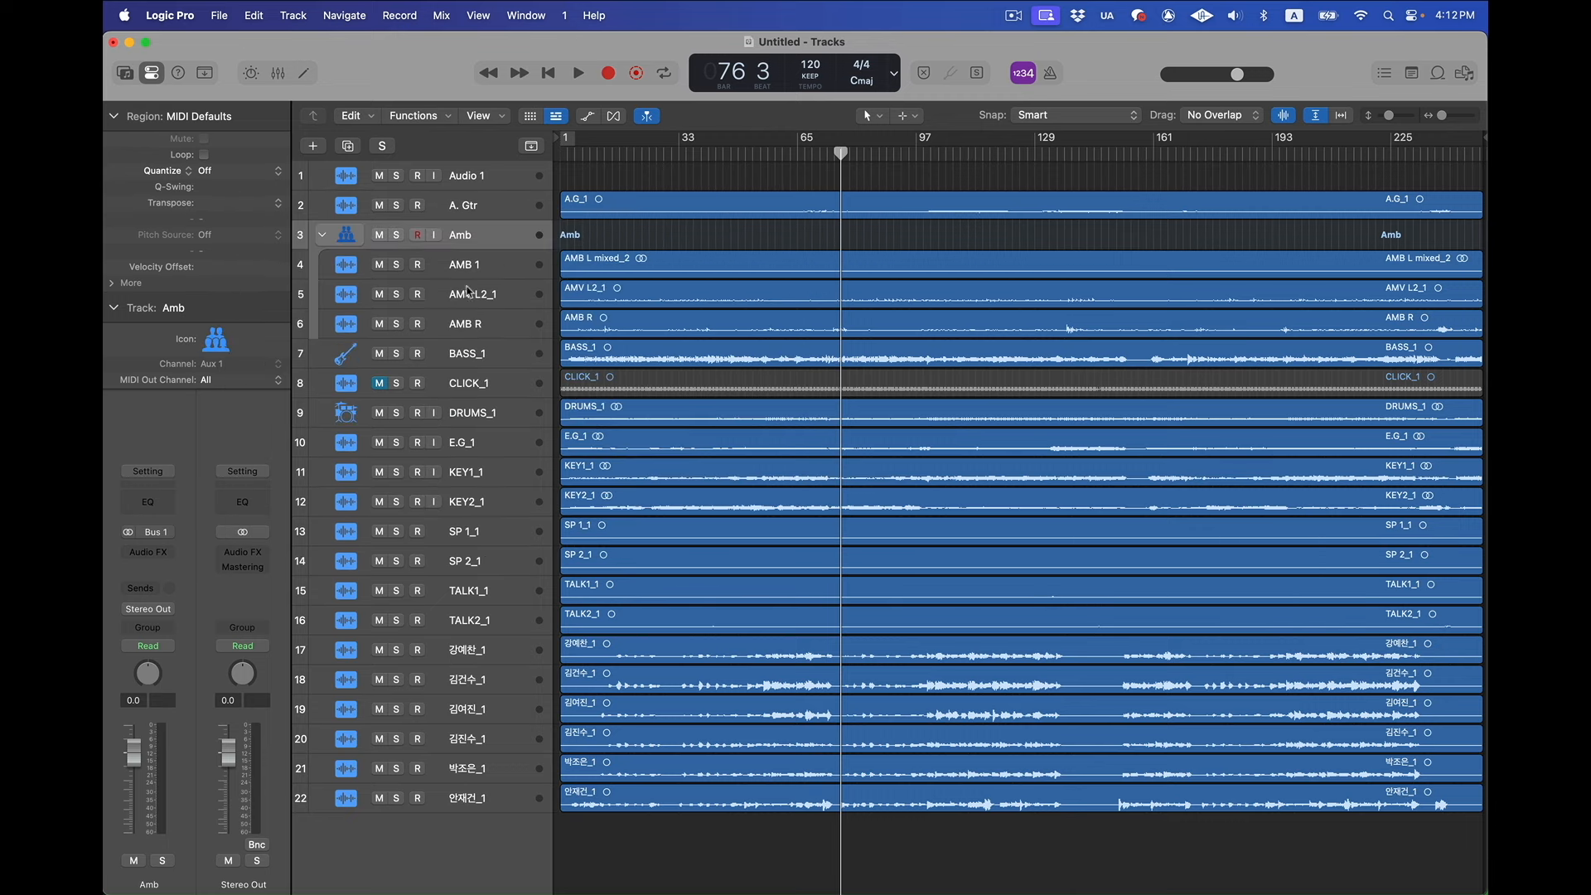
Rename the BASS_1 track as BASS
left_click(469, 270)
left_click(483, 329, "shift")
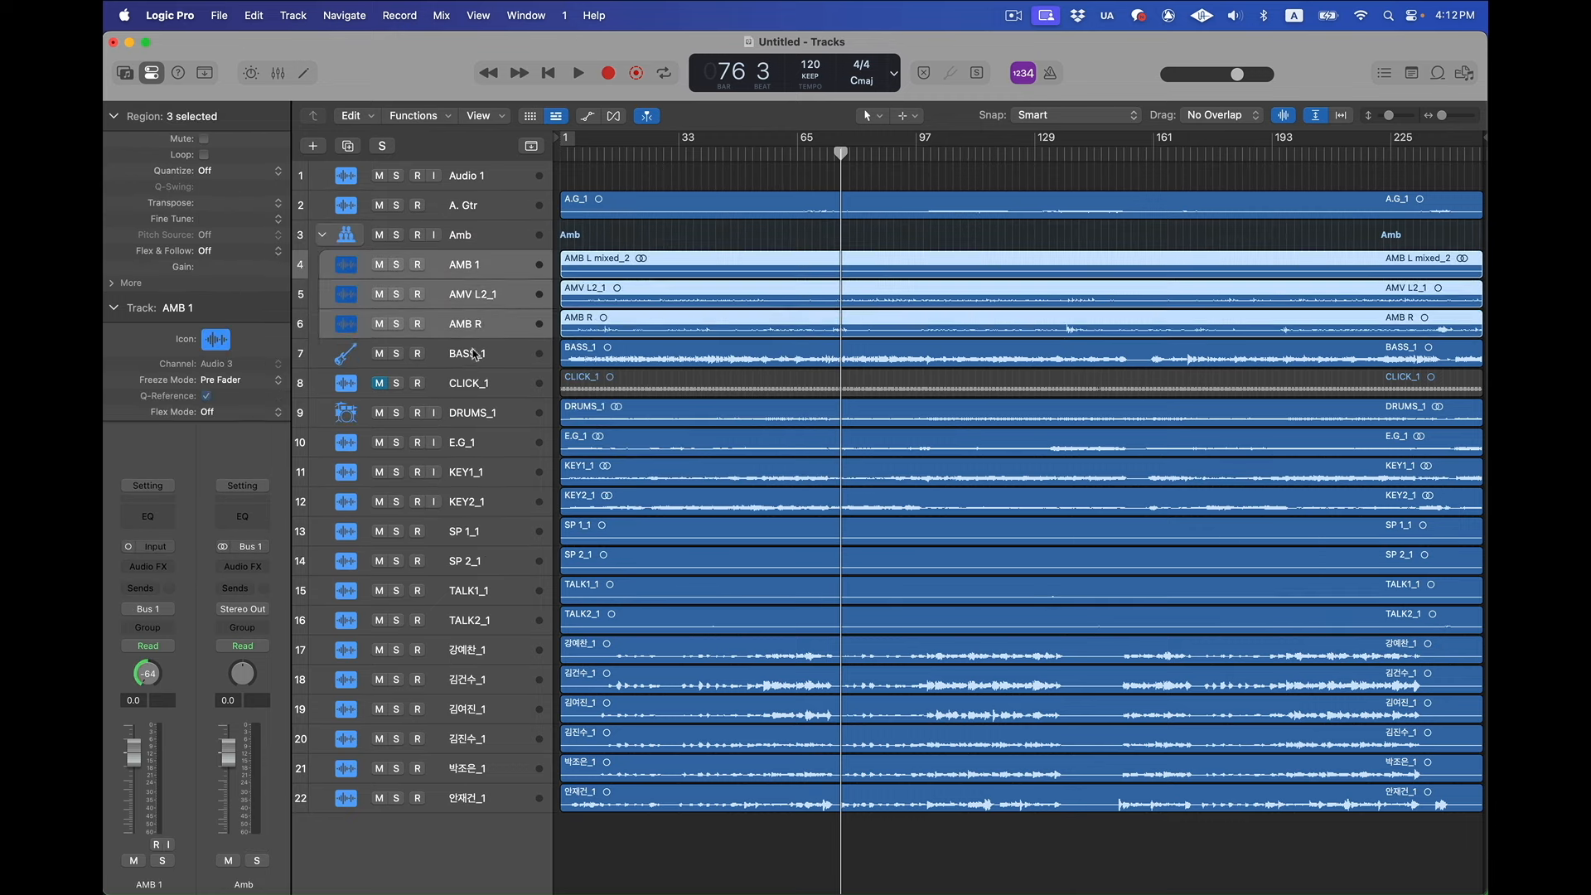
left_click(484, 355)
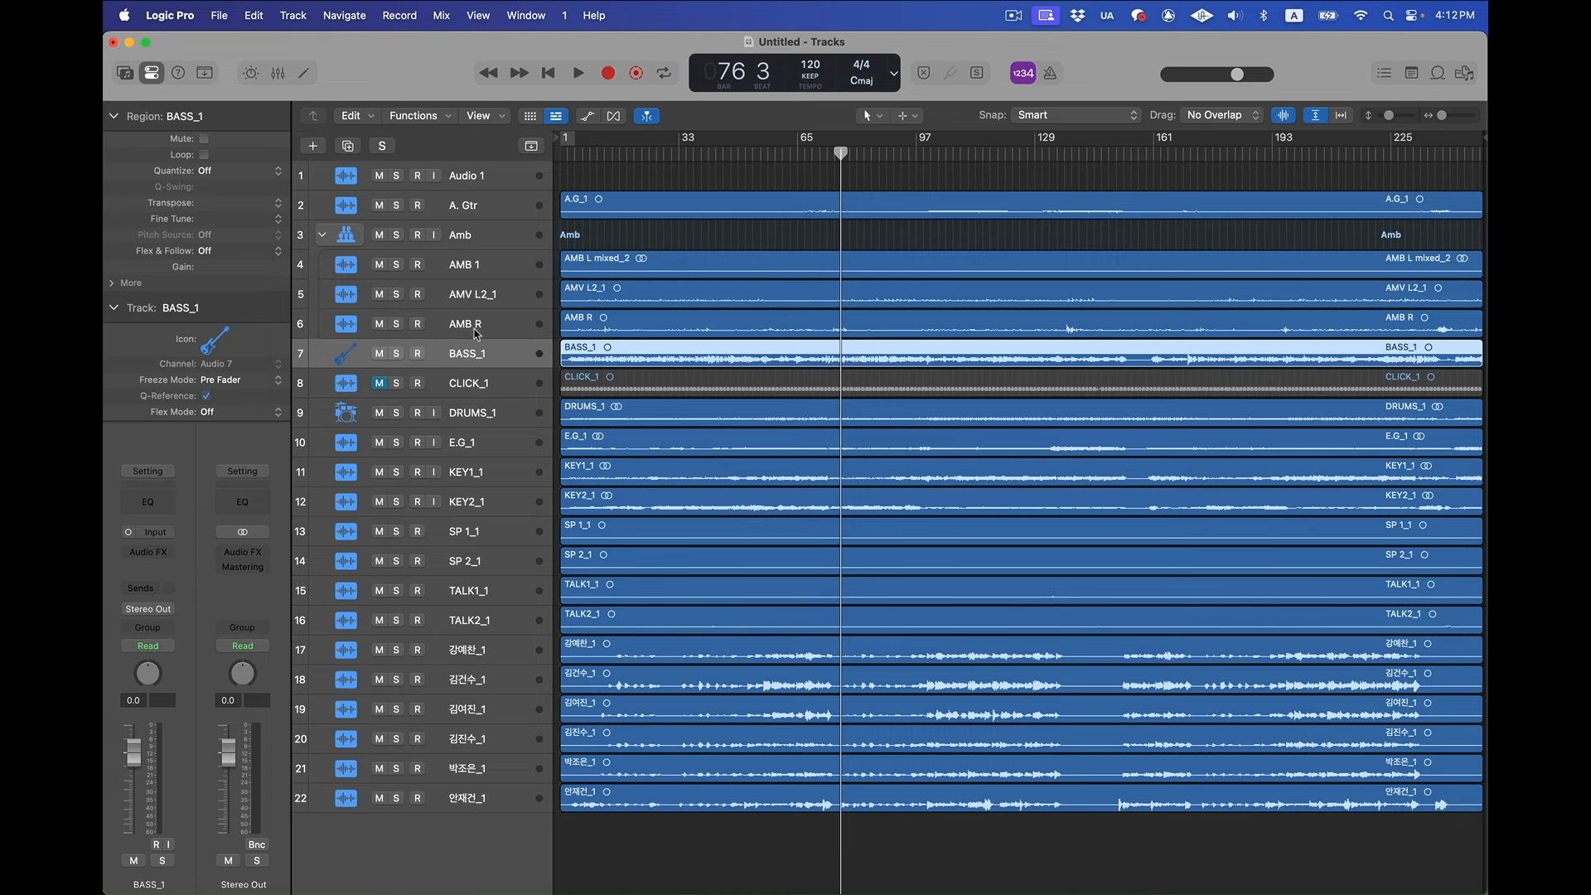
double_click(480, 353)
key("BackSpace")
key("Return")
Move the CLICK_1 track to the end of the track list and hide it muted
left_click(399, 379)
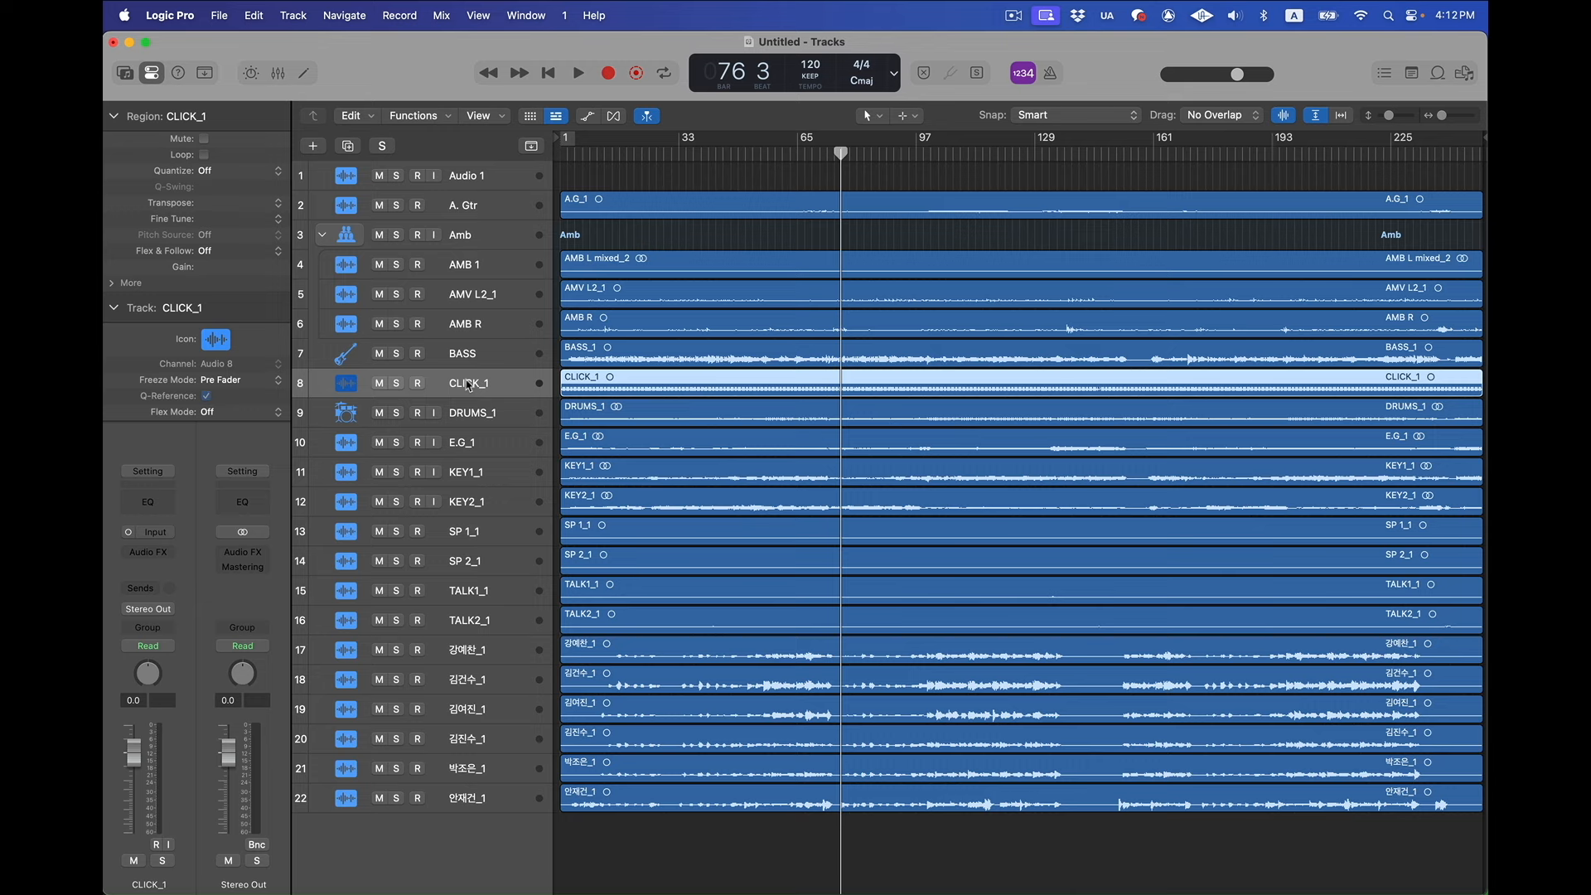
left_click_drag(470, 385, 448, 828)
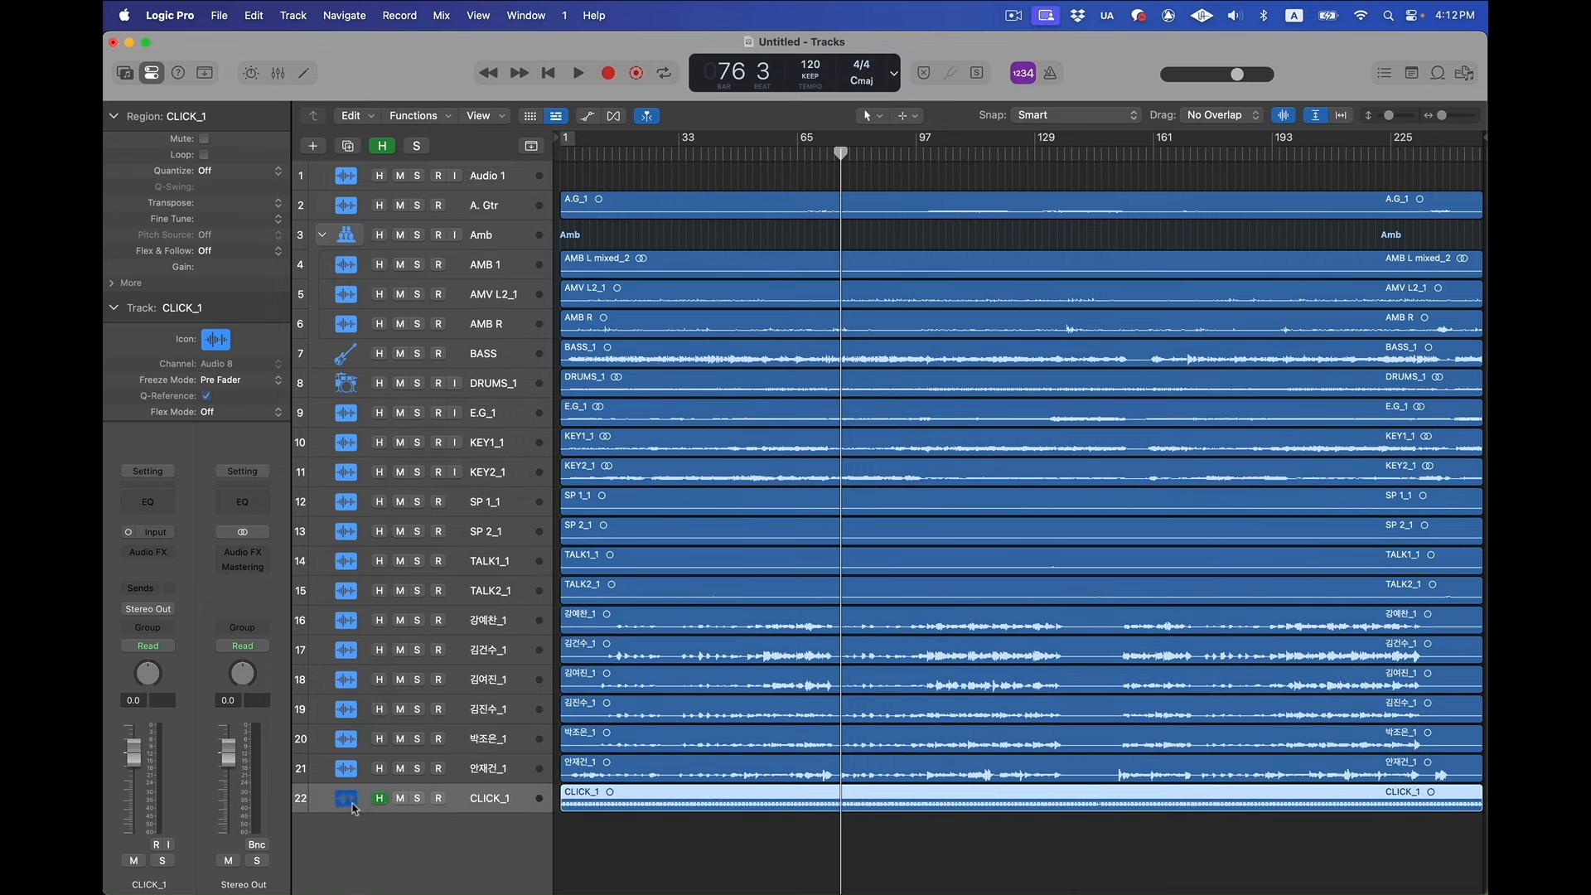
left_click(399, 798)
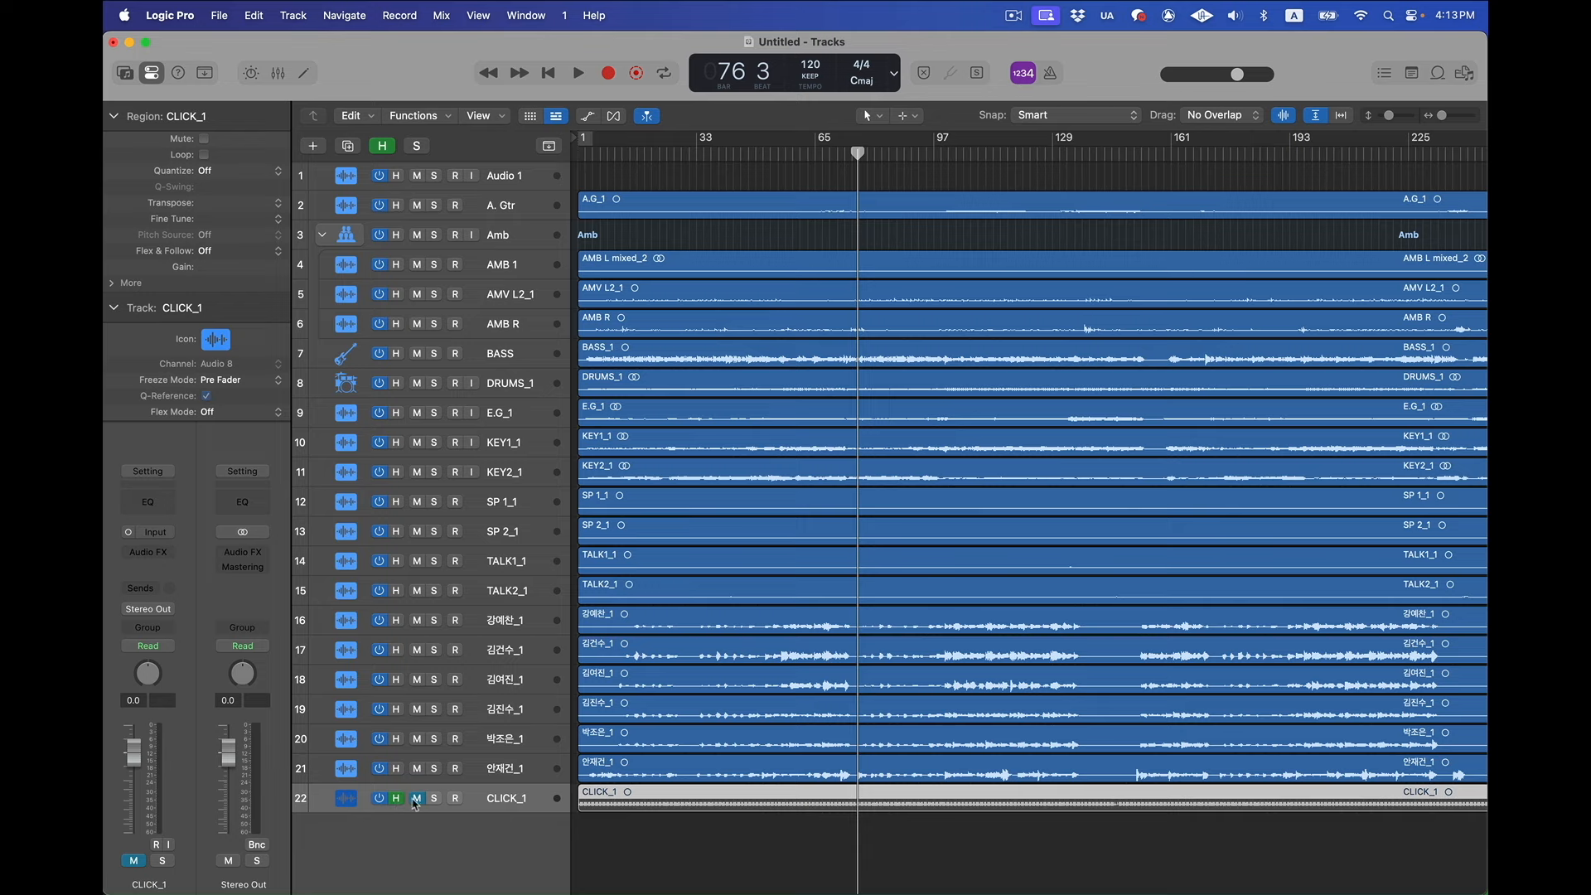
key("h")
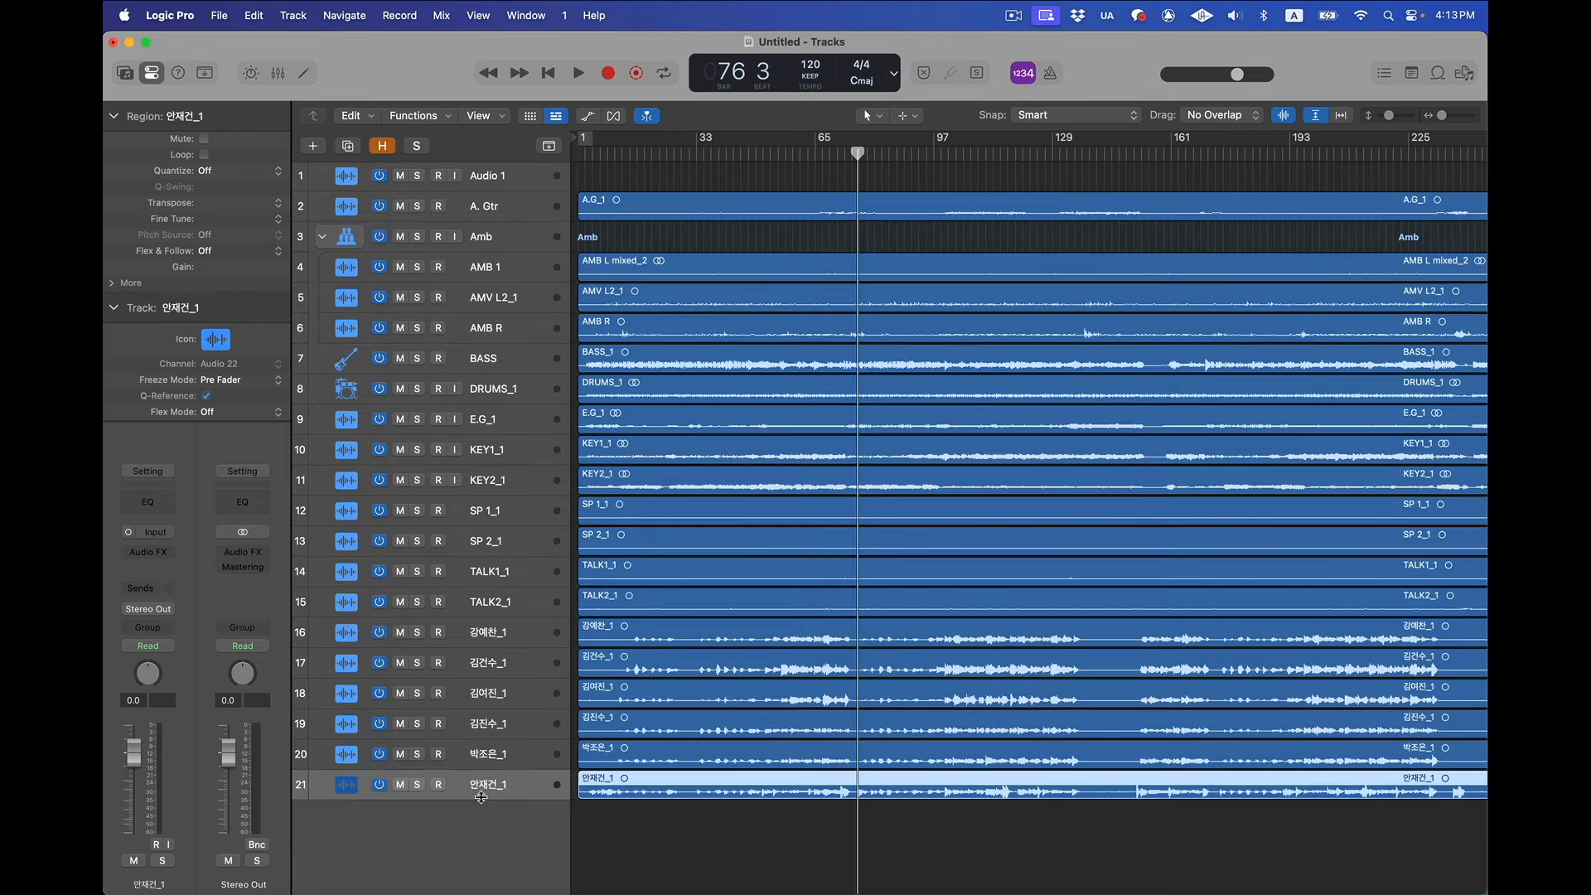
Show the hidden tracks, enlarge the CLICK_1 track and examine its first clicks around bar 1
scroll(613, 779, "down", 1)
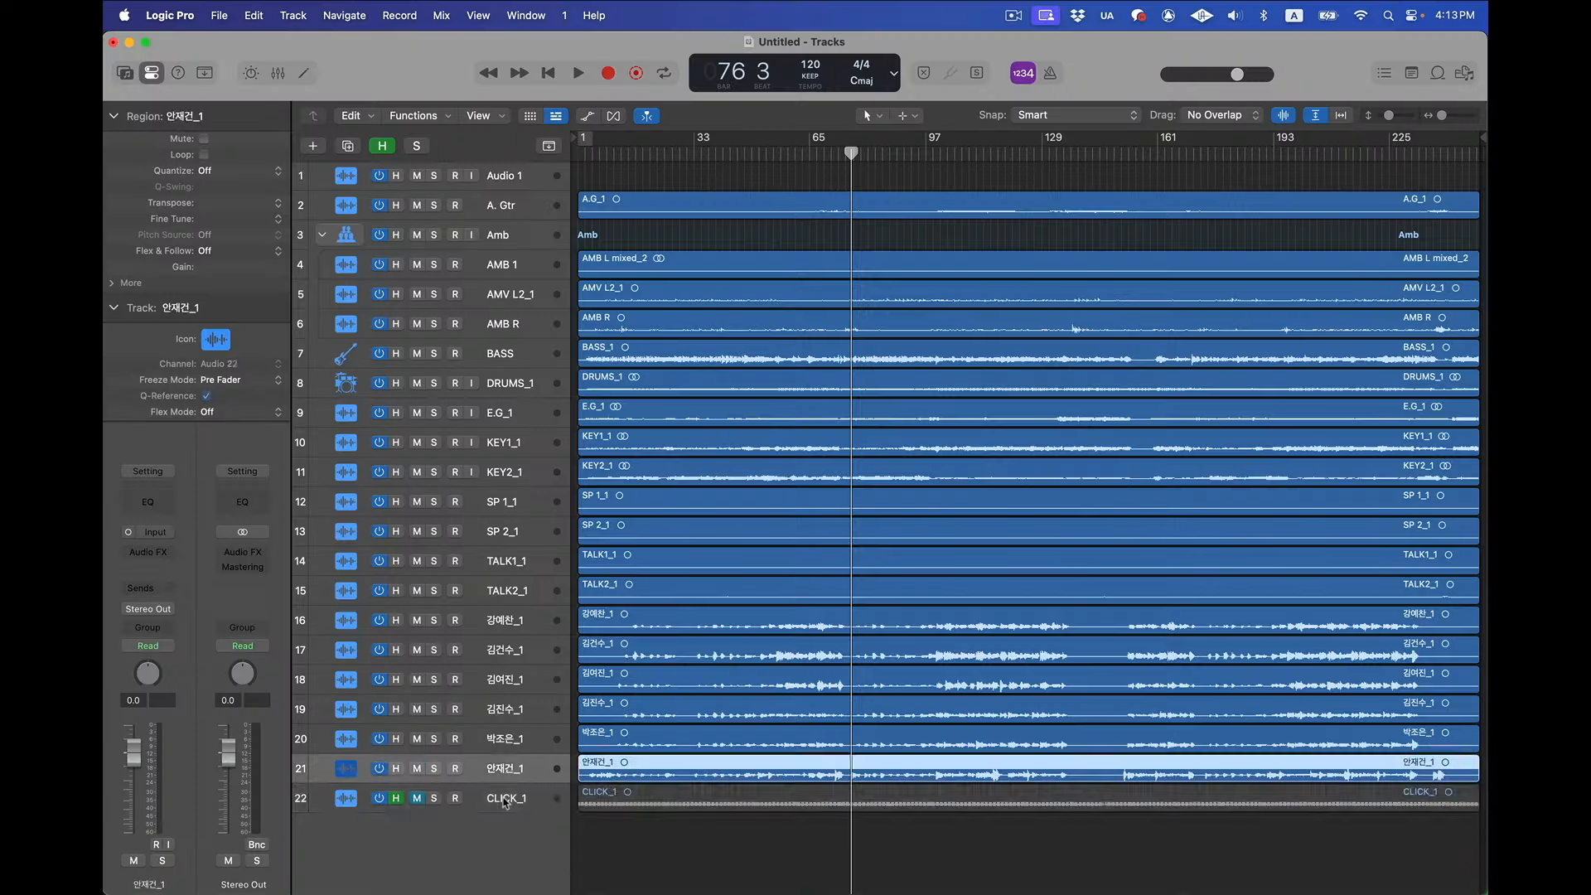
left_click(504, 800)
key("ctrl+z")
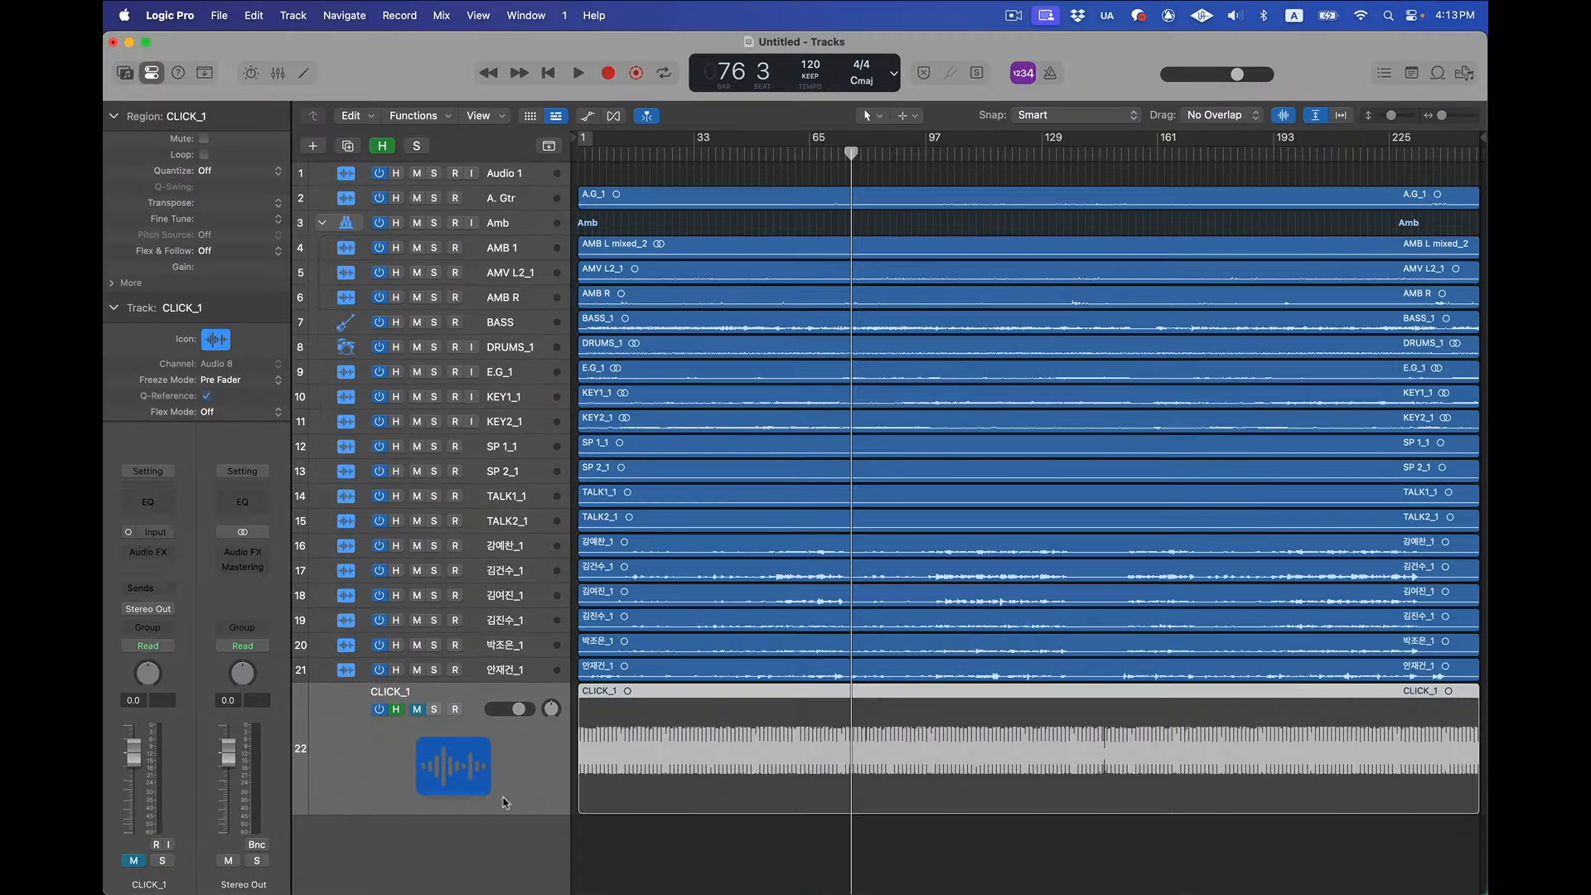
scroll(634, 767, "up", 10)
scroll(635, 767, "left", 3)
scroll(634, 767, "left", 5)
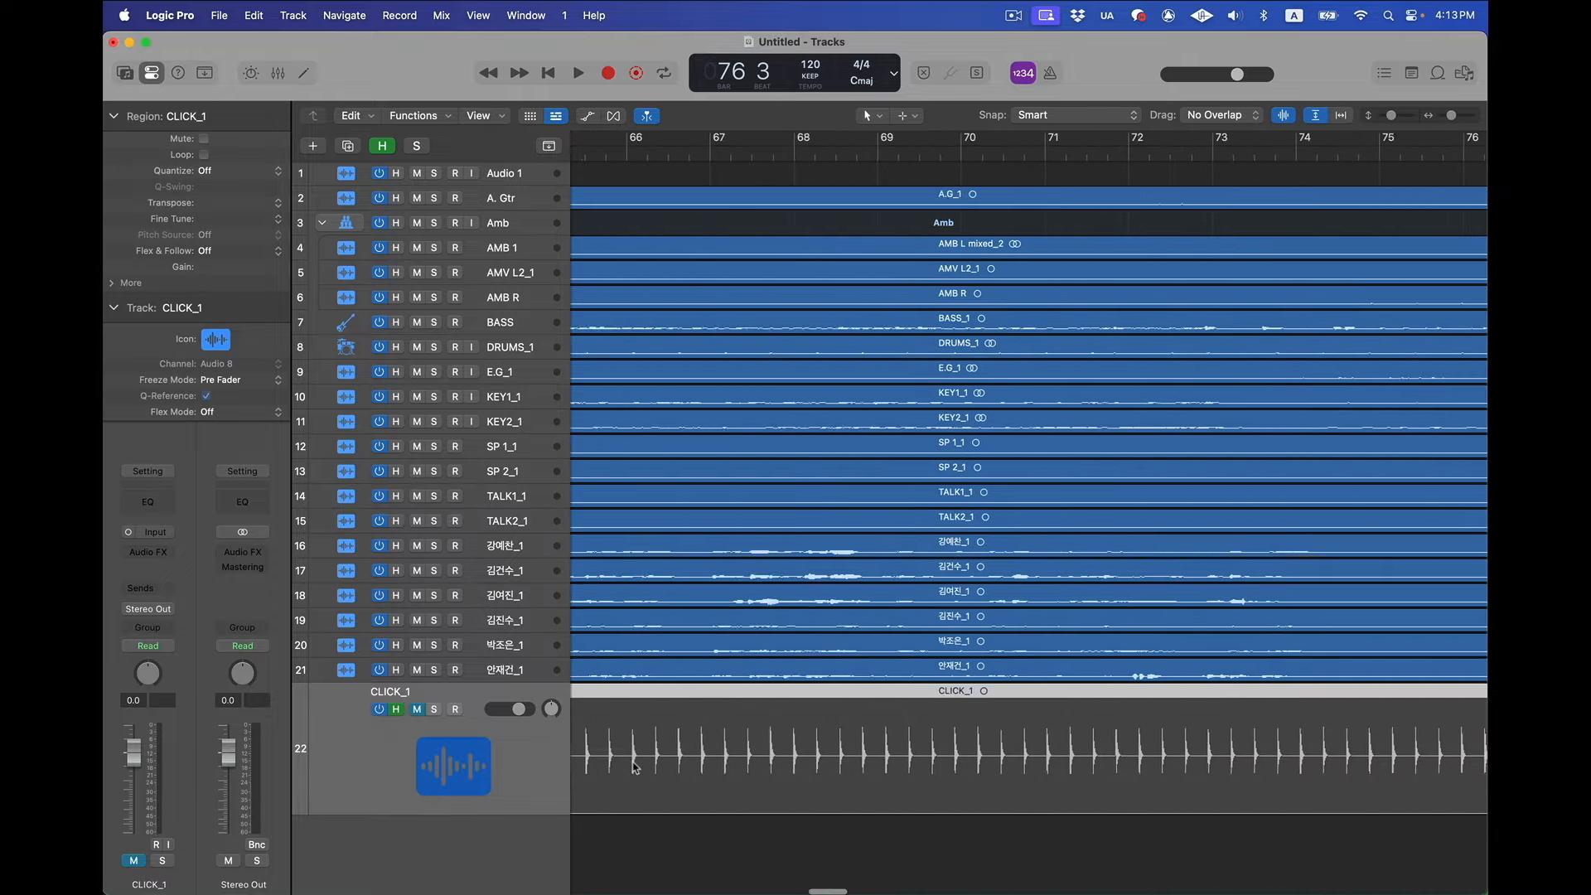
scroll(634, 767, "down", 8)
scroll(634, 768, "left", 10)
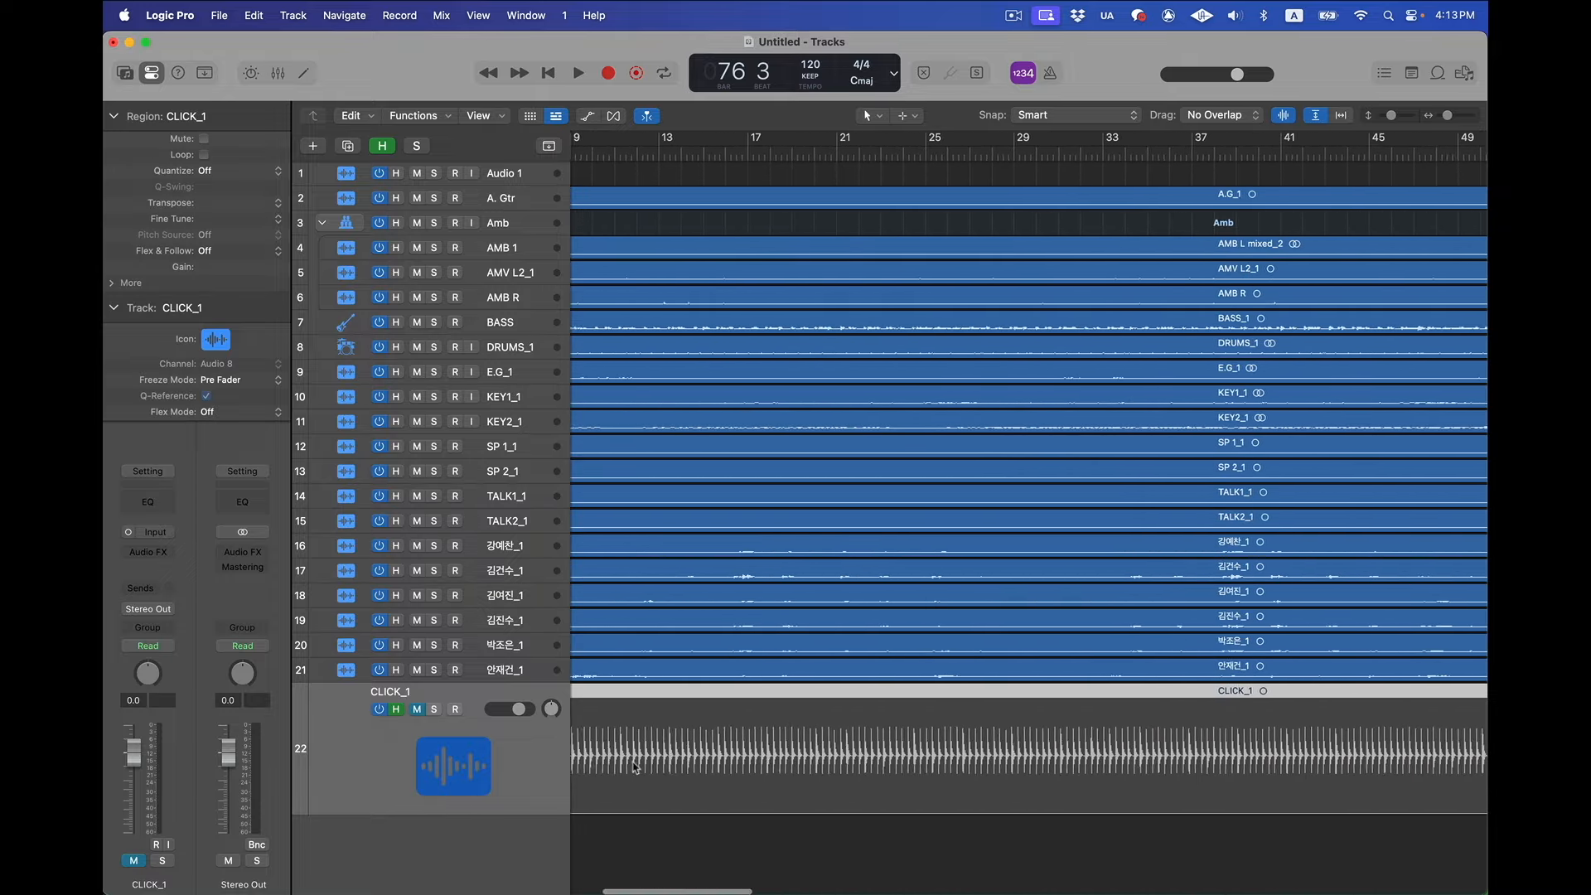
scroll(643, 800, "up", 10)
scroll(643, 800, "up", 4)
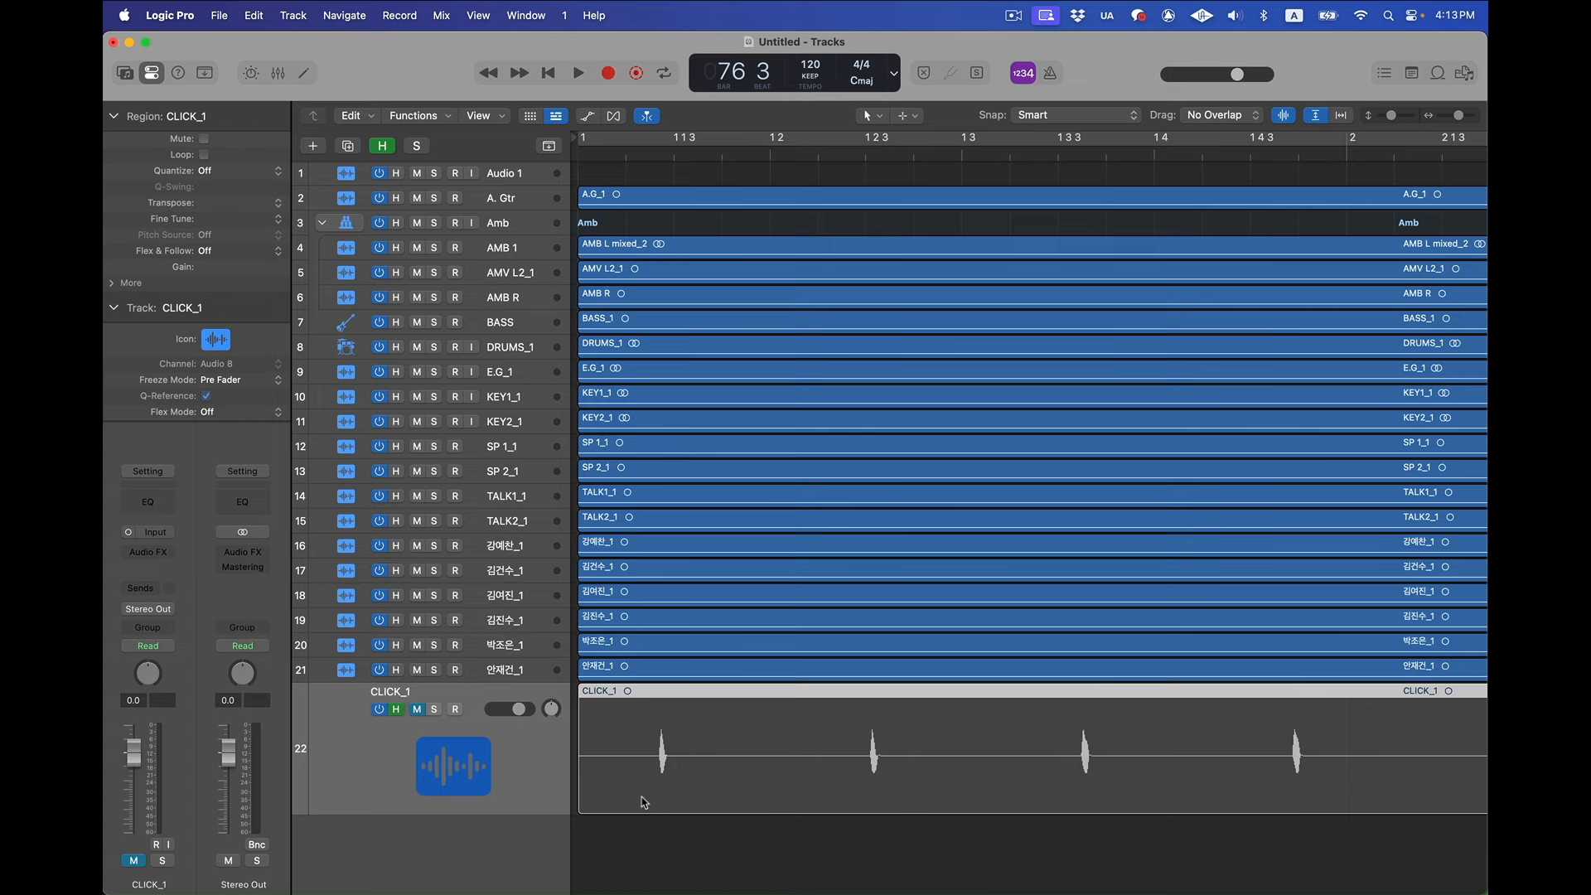
Select the regions on all tracks and extend the project start to before bar 1
left_click_drag(671, 837, 698, 229)
scroll(698, 230, "down", 3)
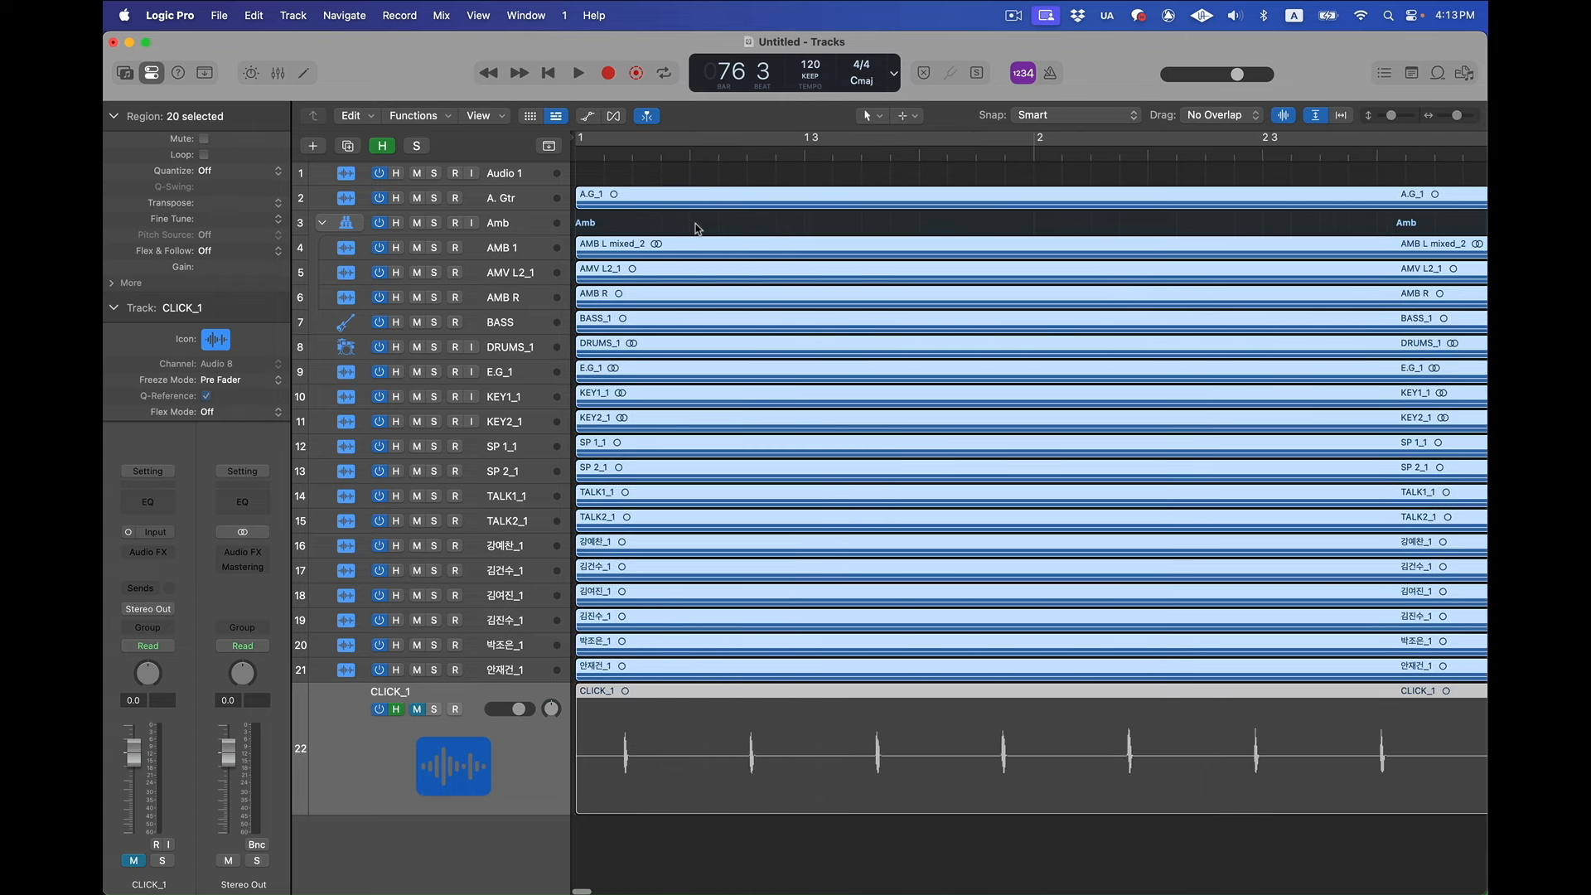
left_click_drag(574, 136, 414, 140)
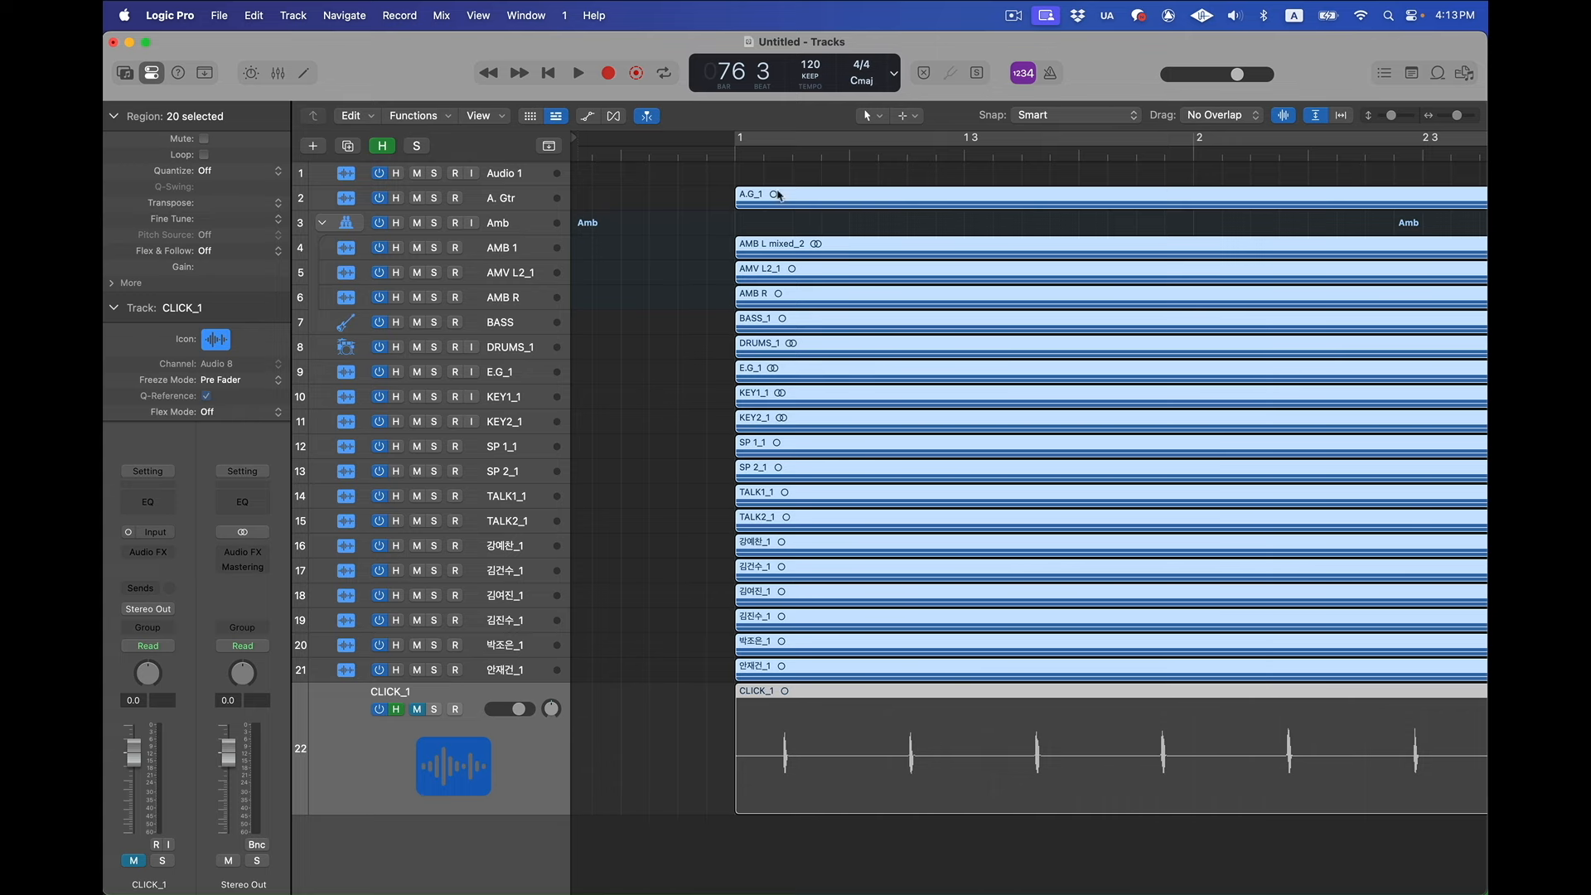
Move all selected regions earlier together so that the first click lands exactly on bar 1
left_click_drag(778, 194, 732, 793)
left_click(654, 174)
key("comma")
key("comma")
key("comma")
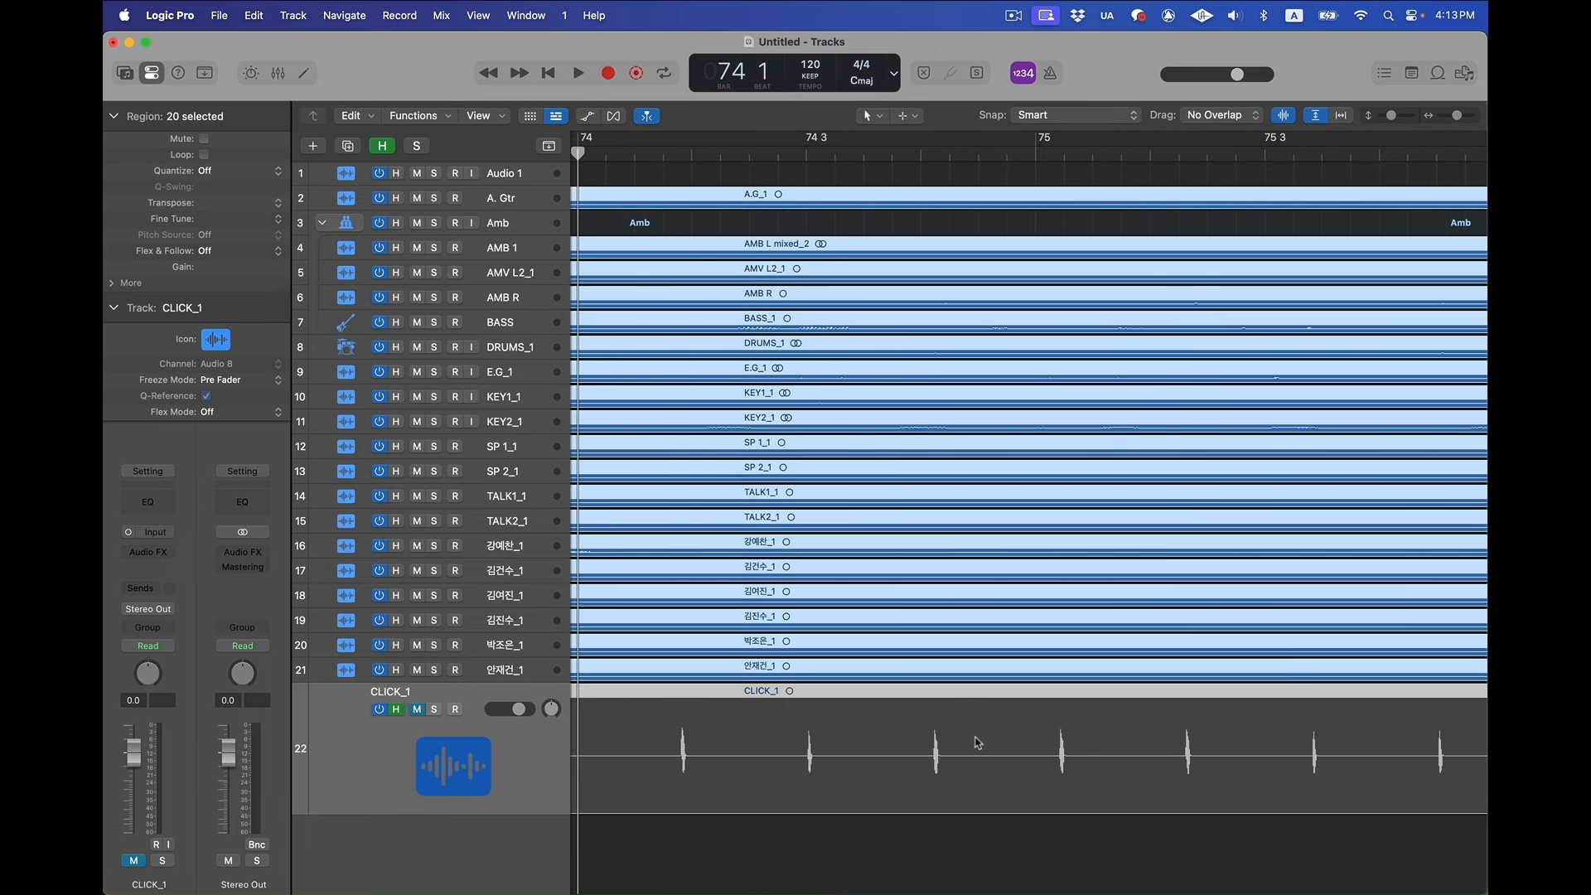
key("Return")
Split all regions at bar 1 and delete the pieces before it from the AMB 1 track down to CLICK_1
key("super+t")
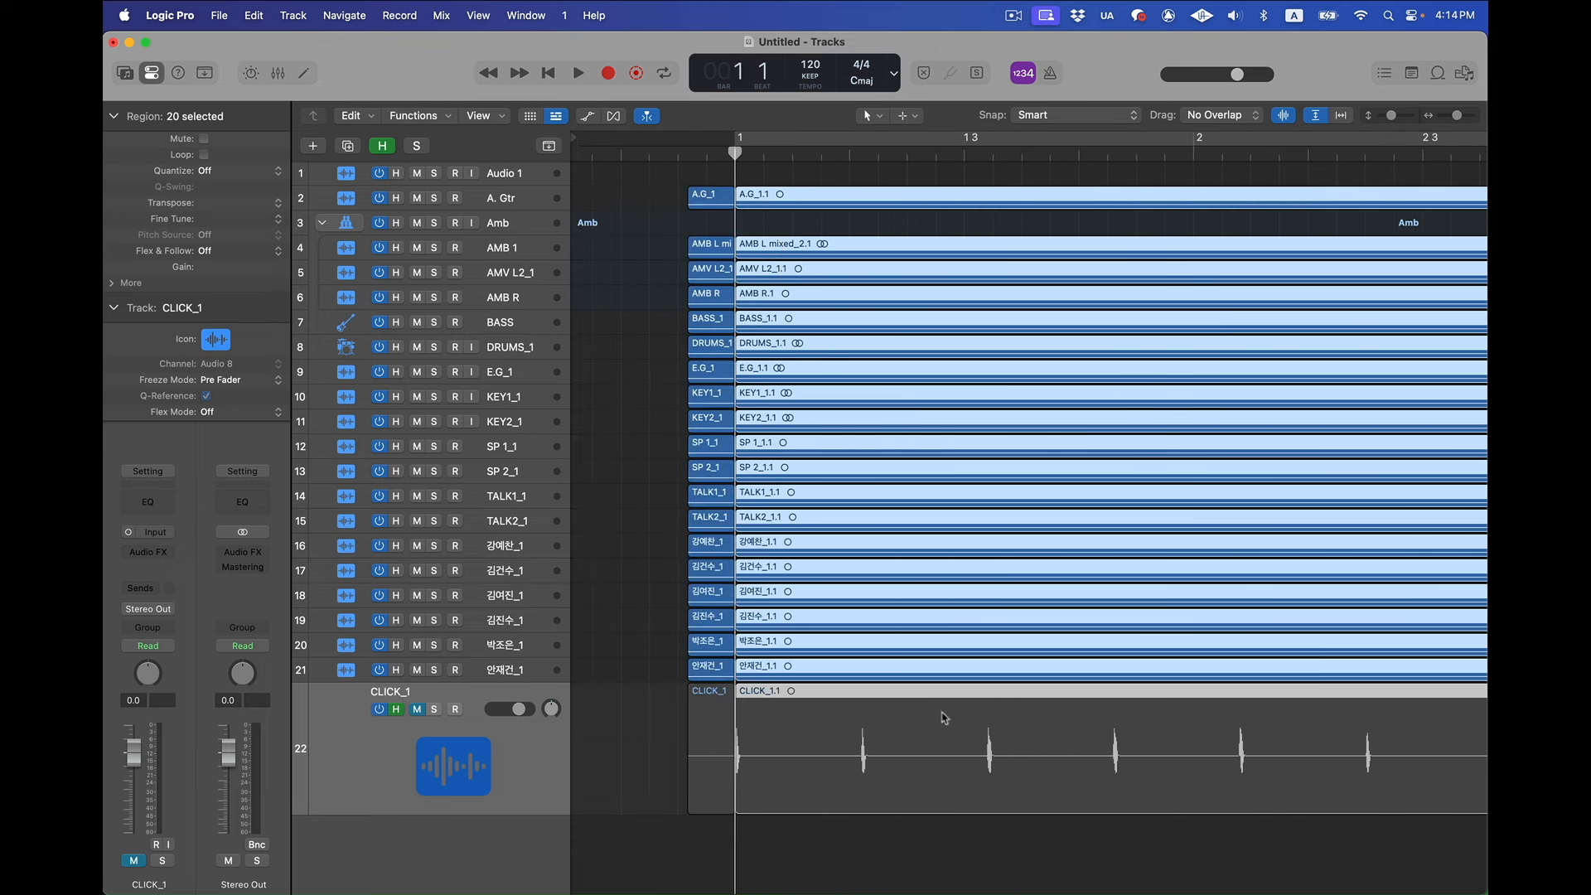
left_click_drag(671, 217, 710, 809)
key("Delete")
left_click(700, 197)
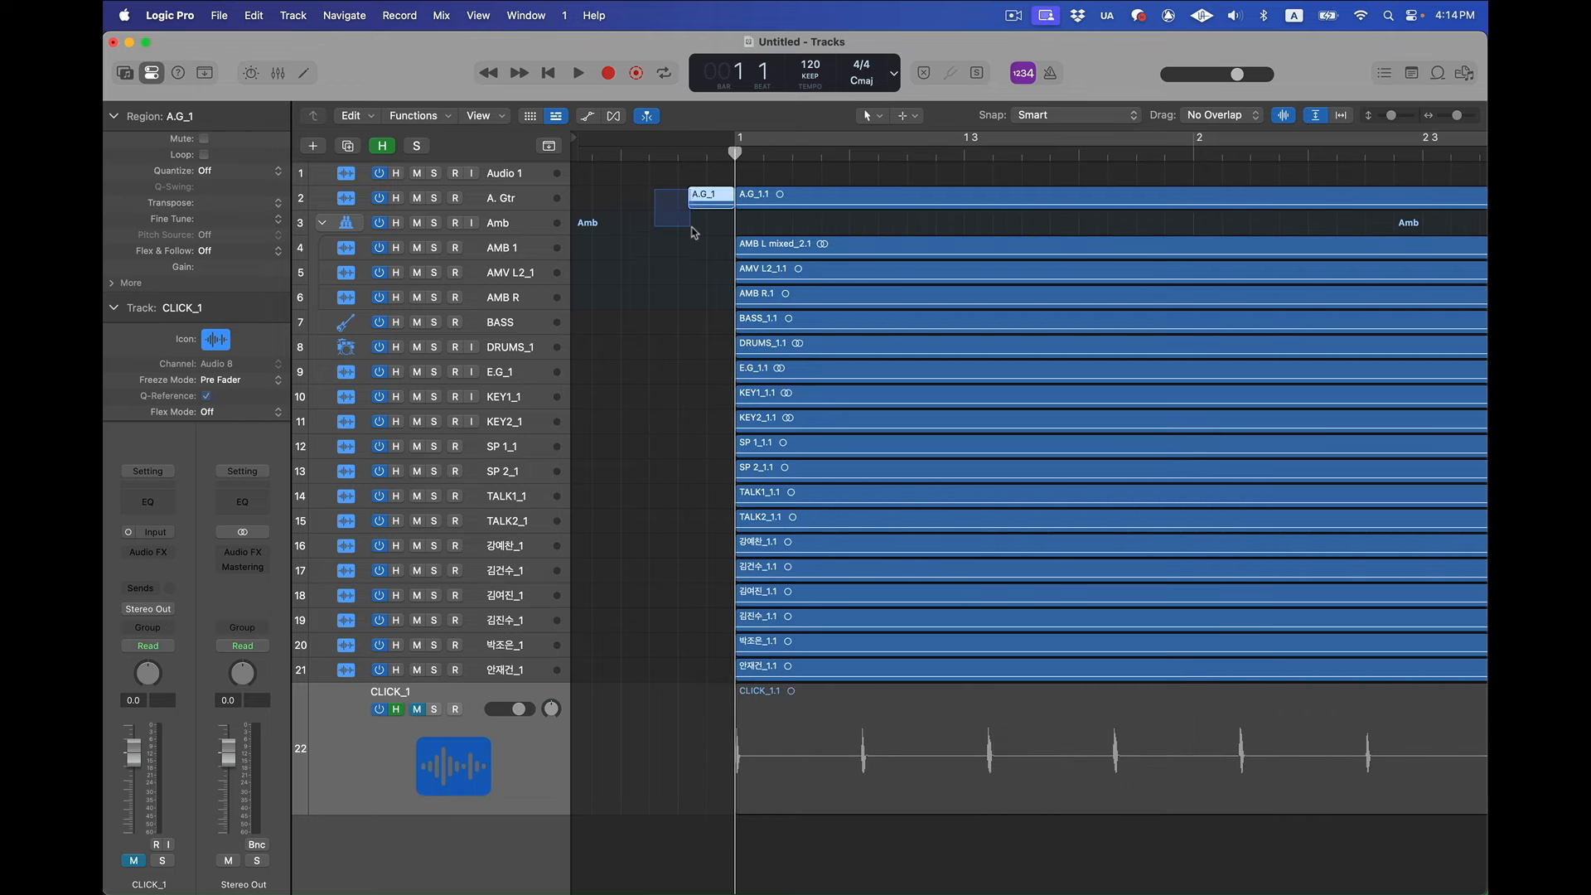
Insert a mono BPM Counter plug-in from the Metering category on the CLICK_1 track
key("super+Left")
key("super+Left")
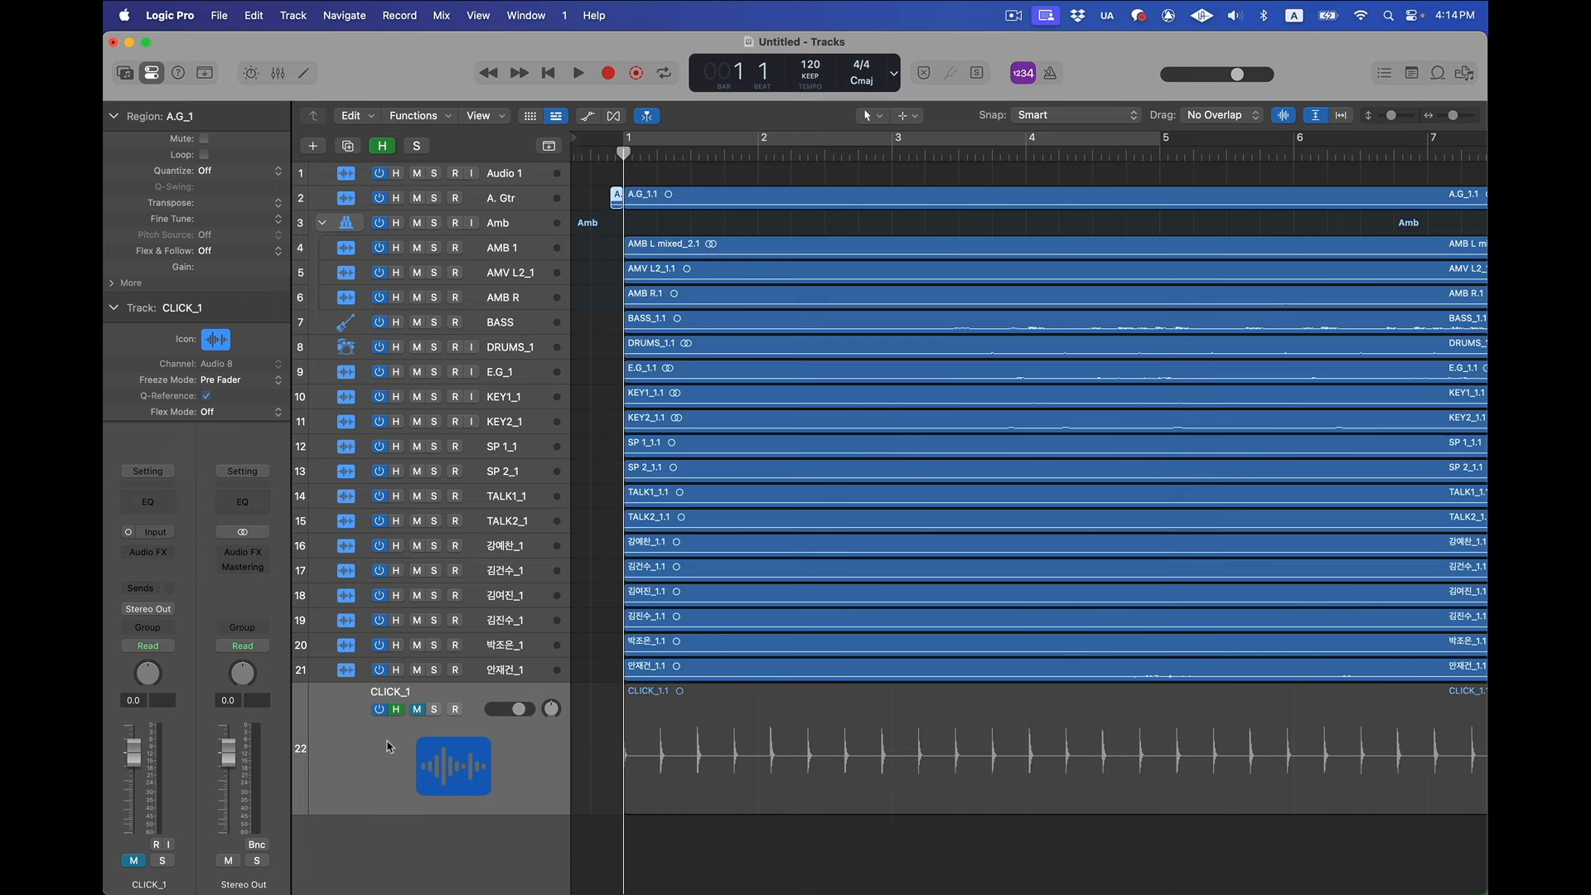
left_click(387, 745)
left_click(174, 550)
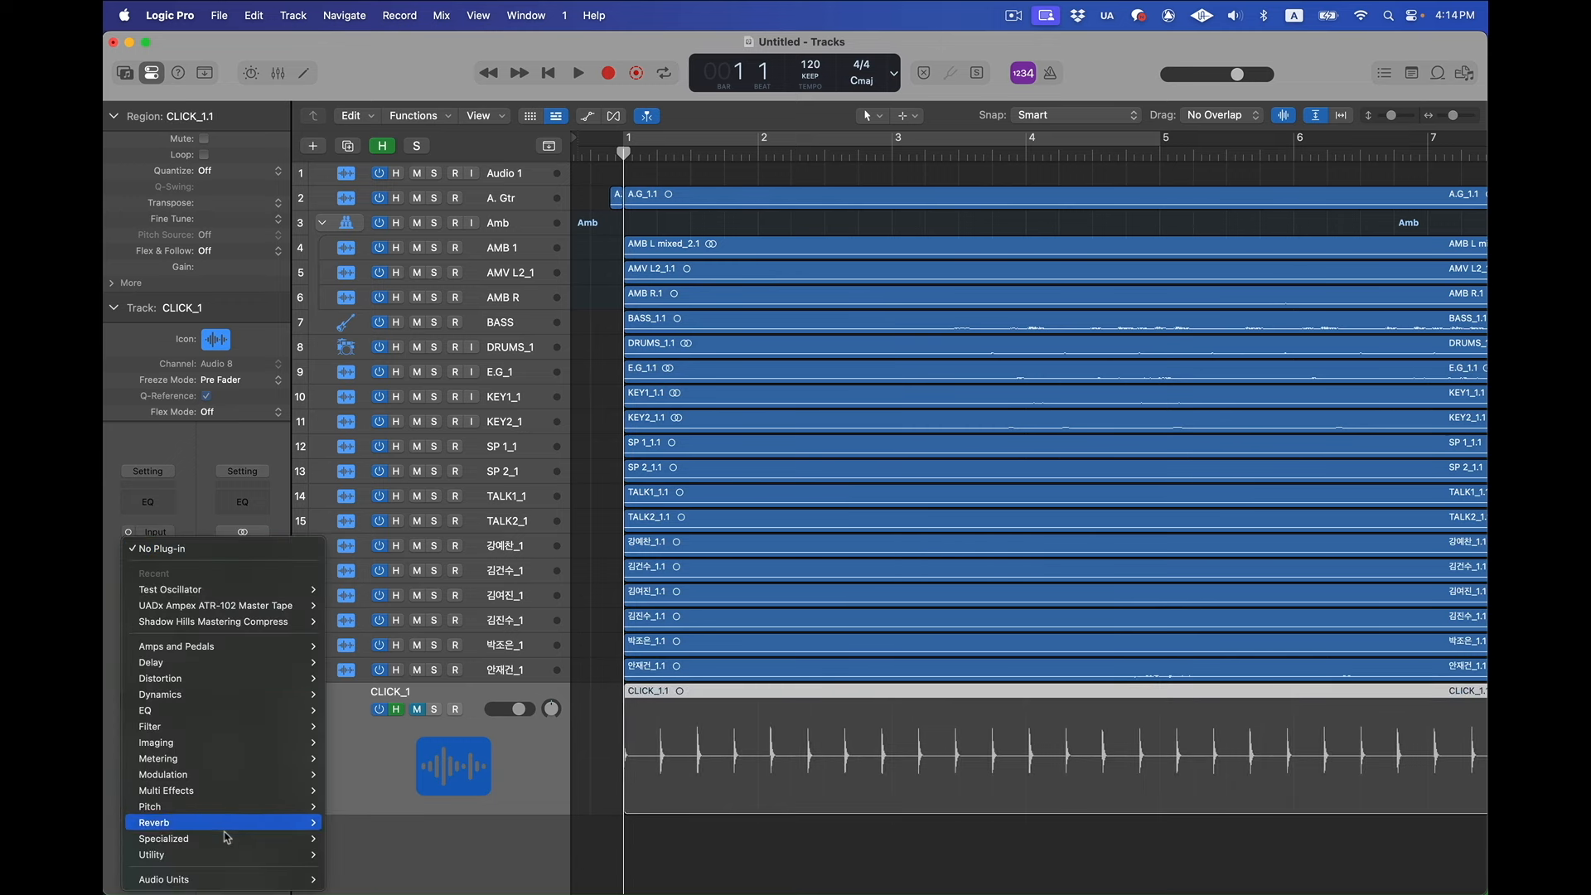
mouse_move(242, 759)
mouse_move(380, 760)
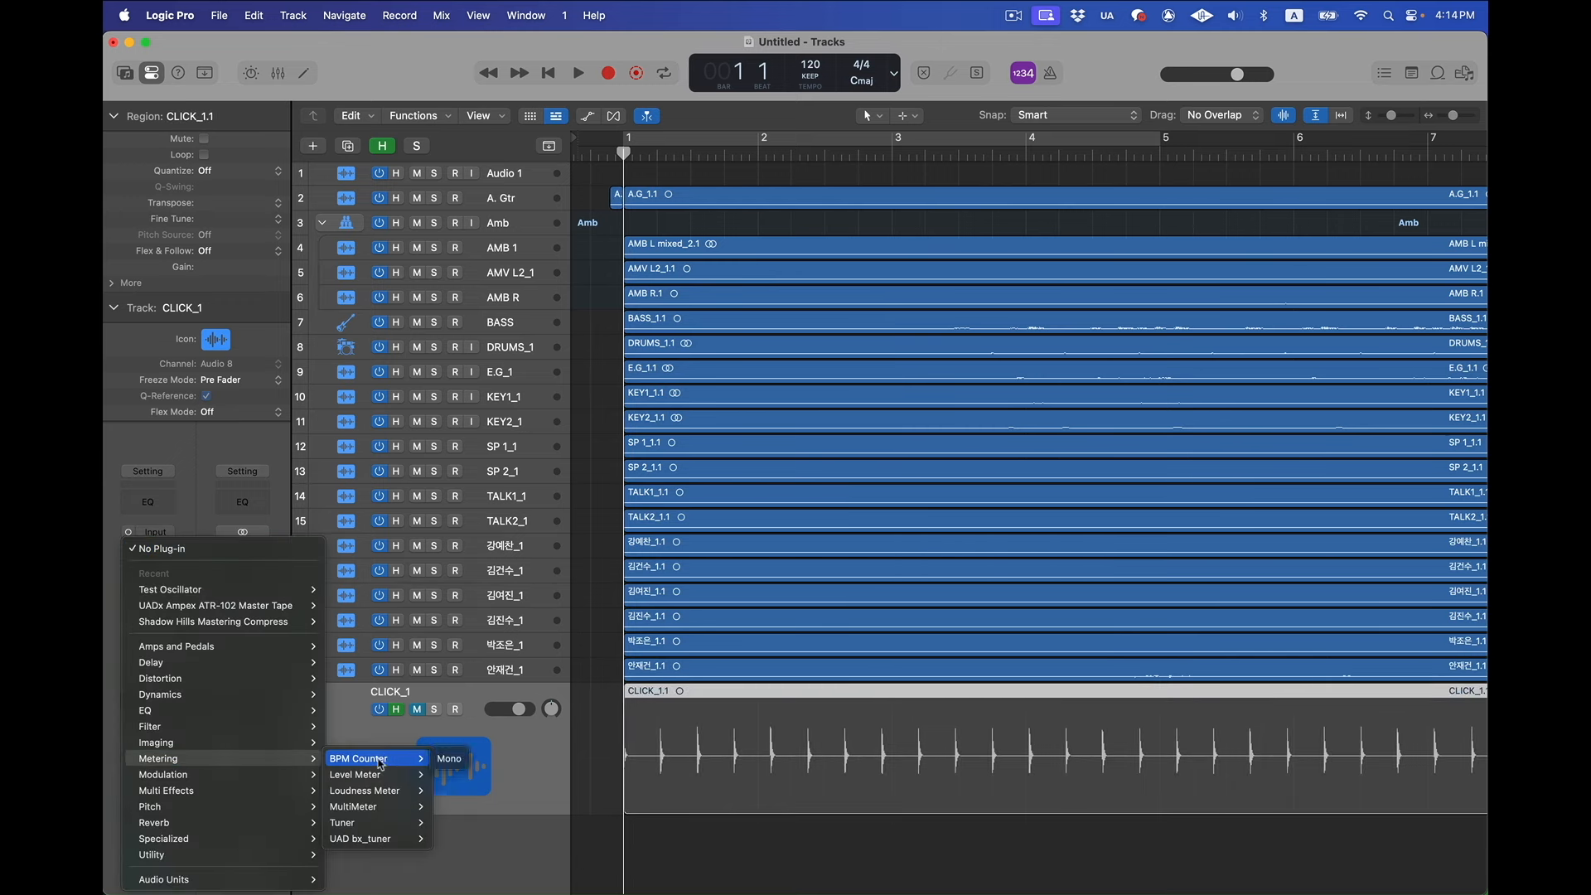
left_click(448, 758)
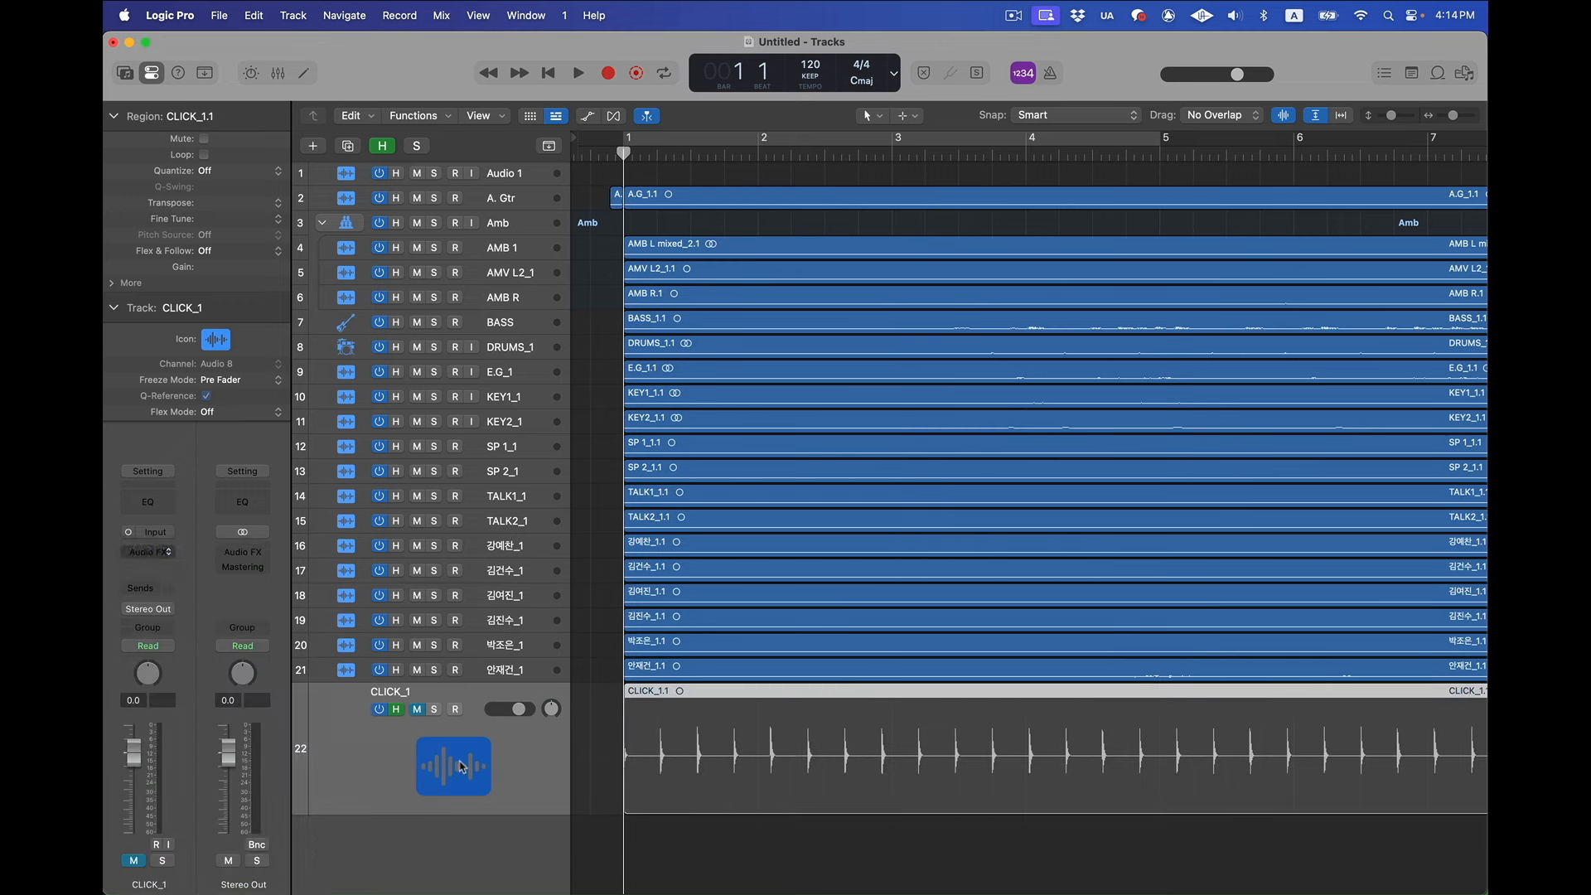
Unmute CLICK_1 and play it back so the BPM Counter measures its tempo
left_click(417, 709)
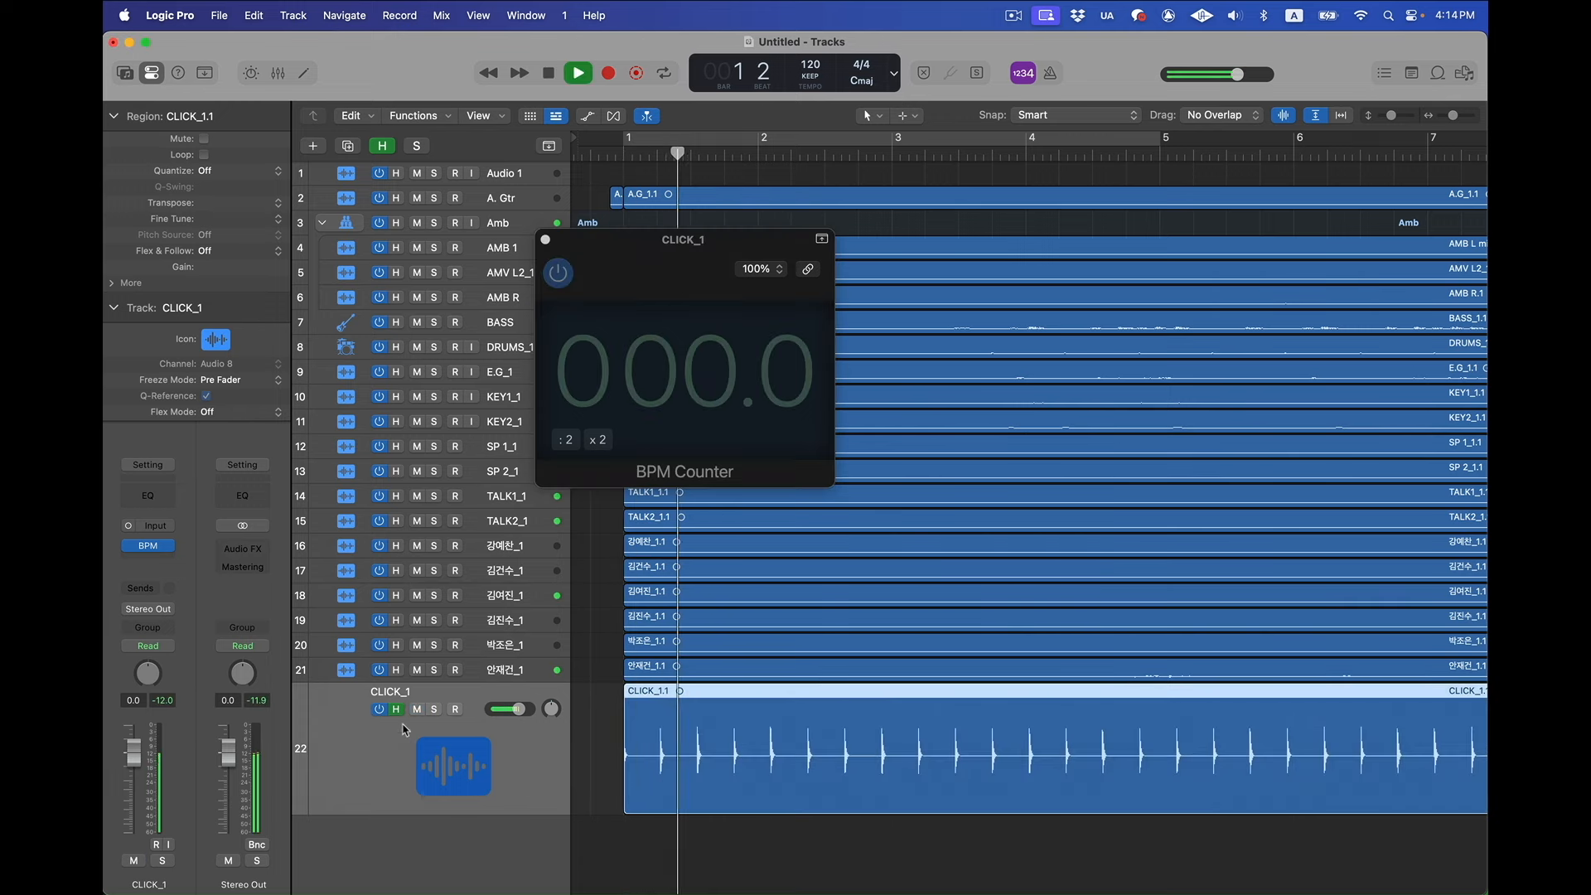
left_click(433, 709)
key("space")
left_click(433, 709)
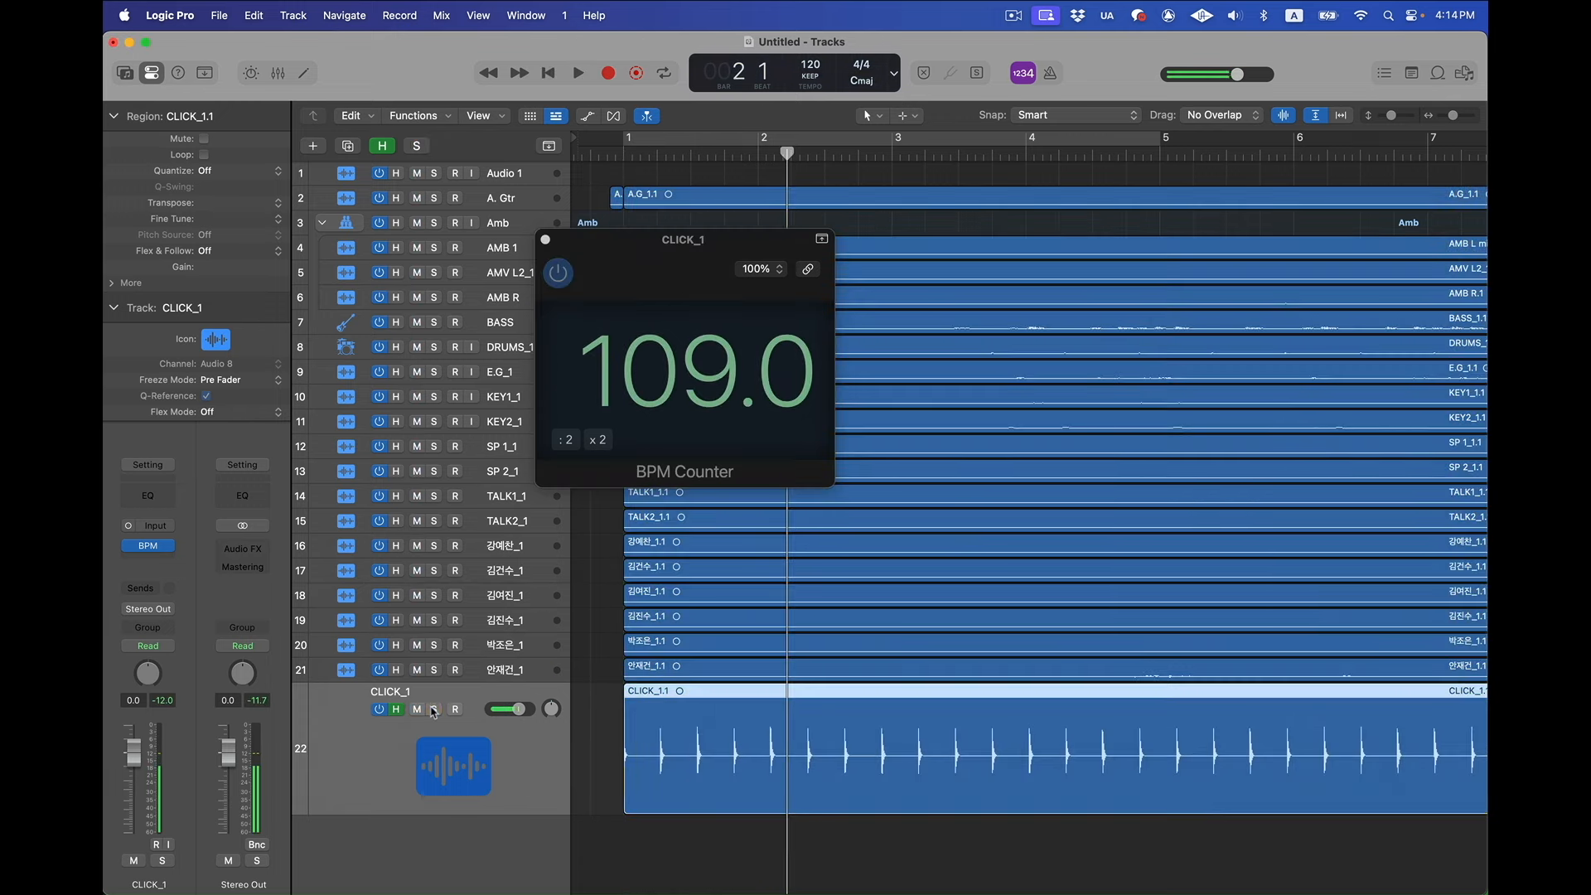
Set the project tempo to 109 and close the BPM Counter window
double_click(809, 66)
type("109")
key("Return")
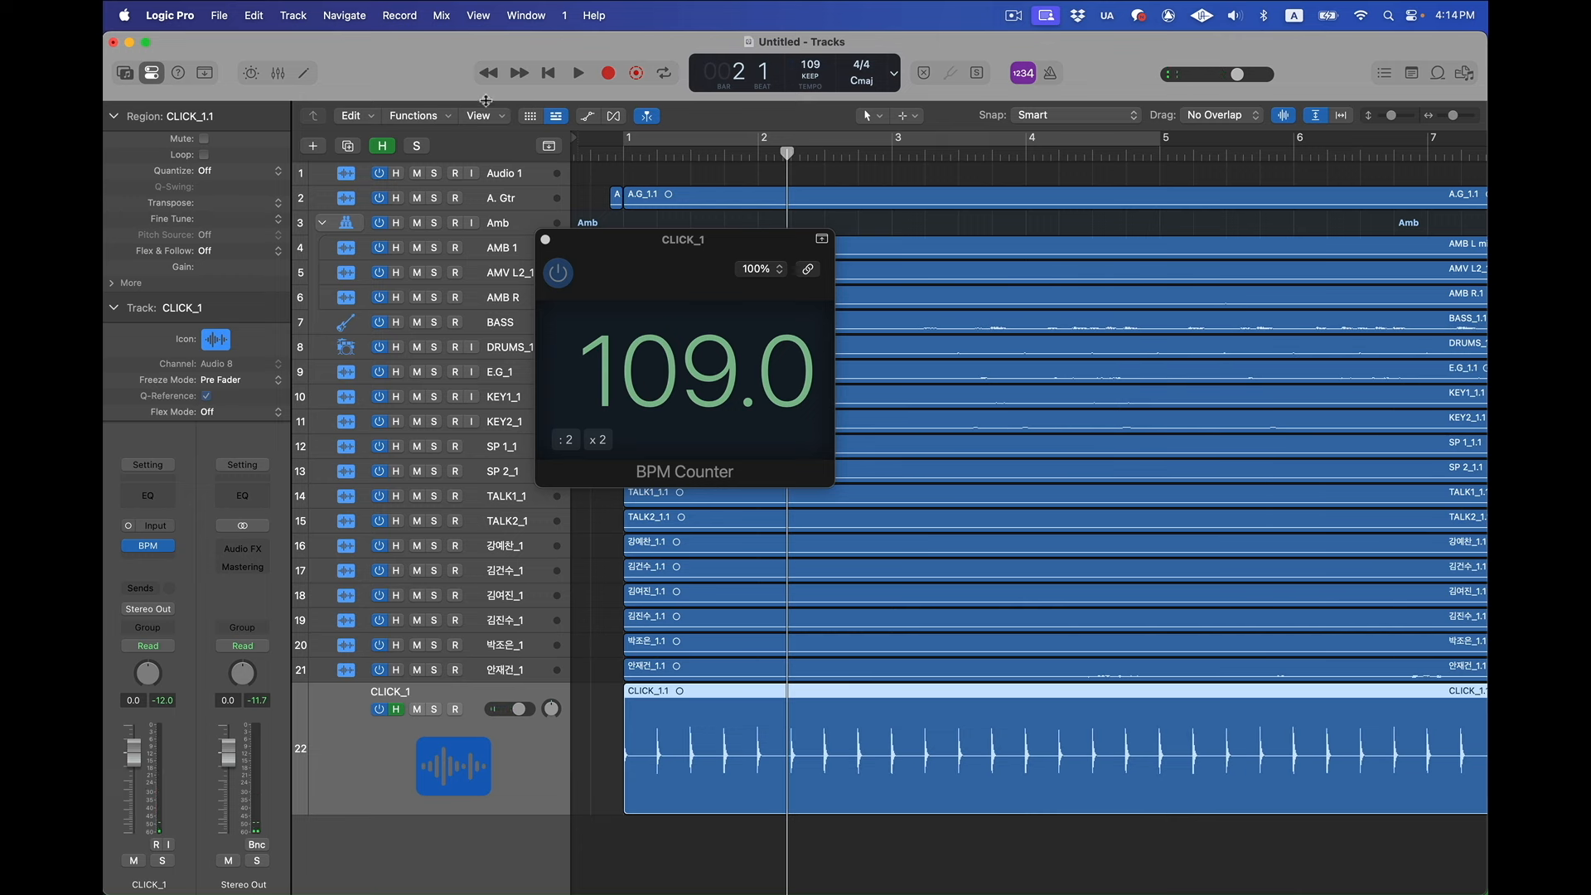
left_click(545, 239)
Delete the leftover A.G_1 piece before bar 1 and play the opening bars against the metronome
left_click_drag(584, 190, 612, 224)
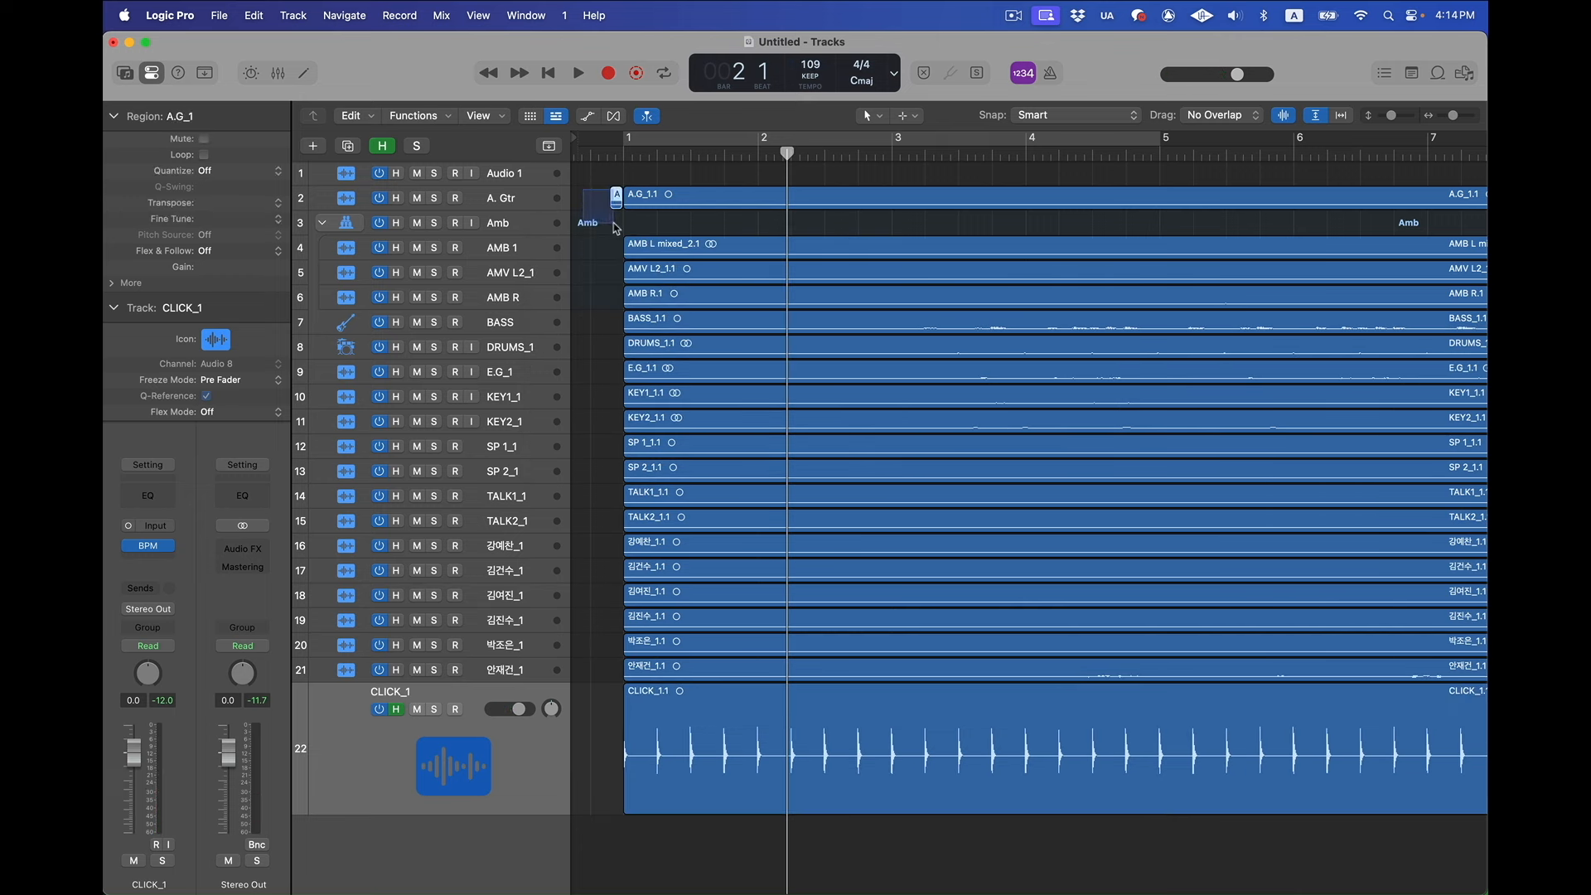
key("Delete")
key("space")
key("z")
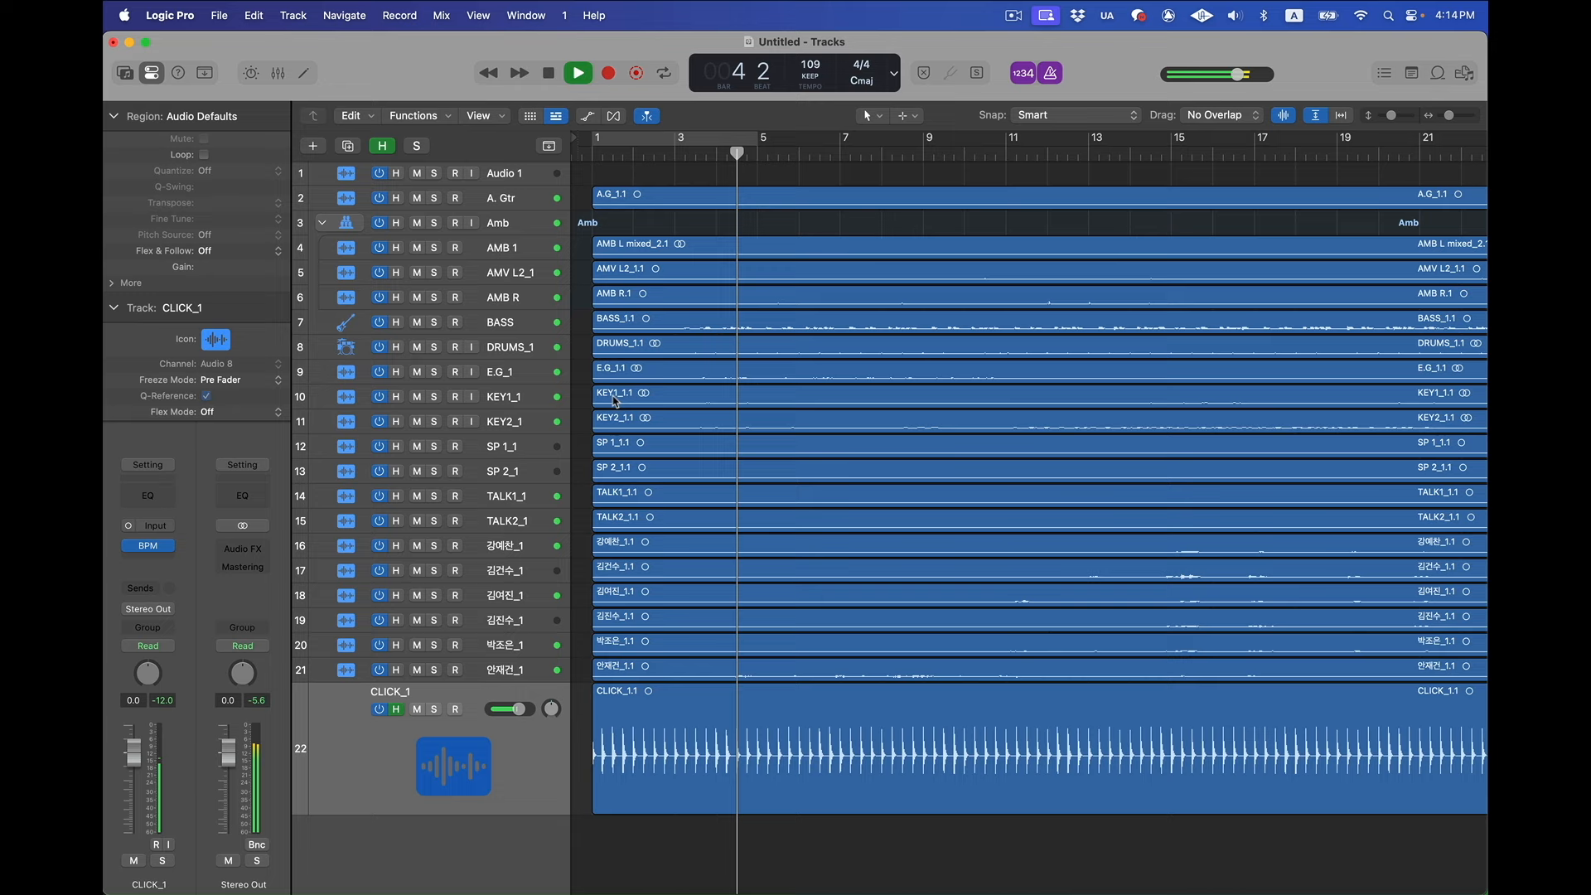
key("space")
scroll(775, 524, "left", 1)
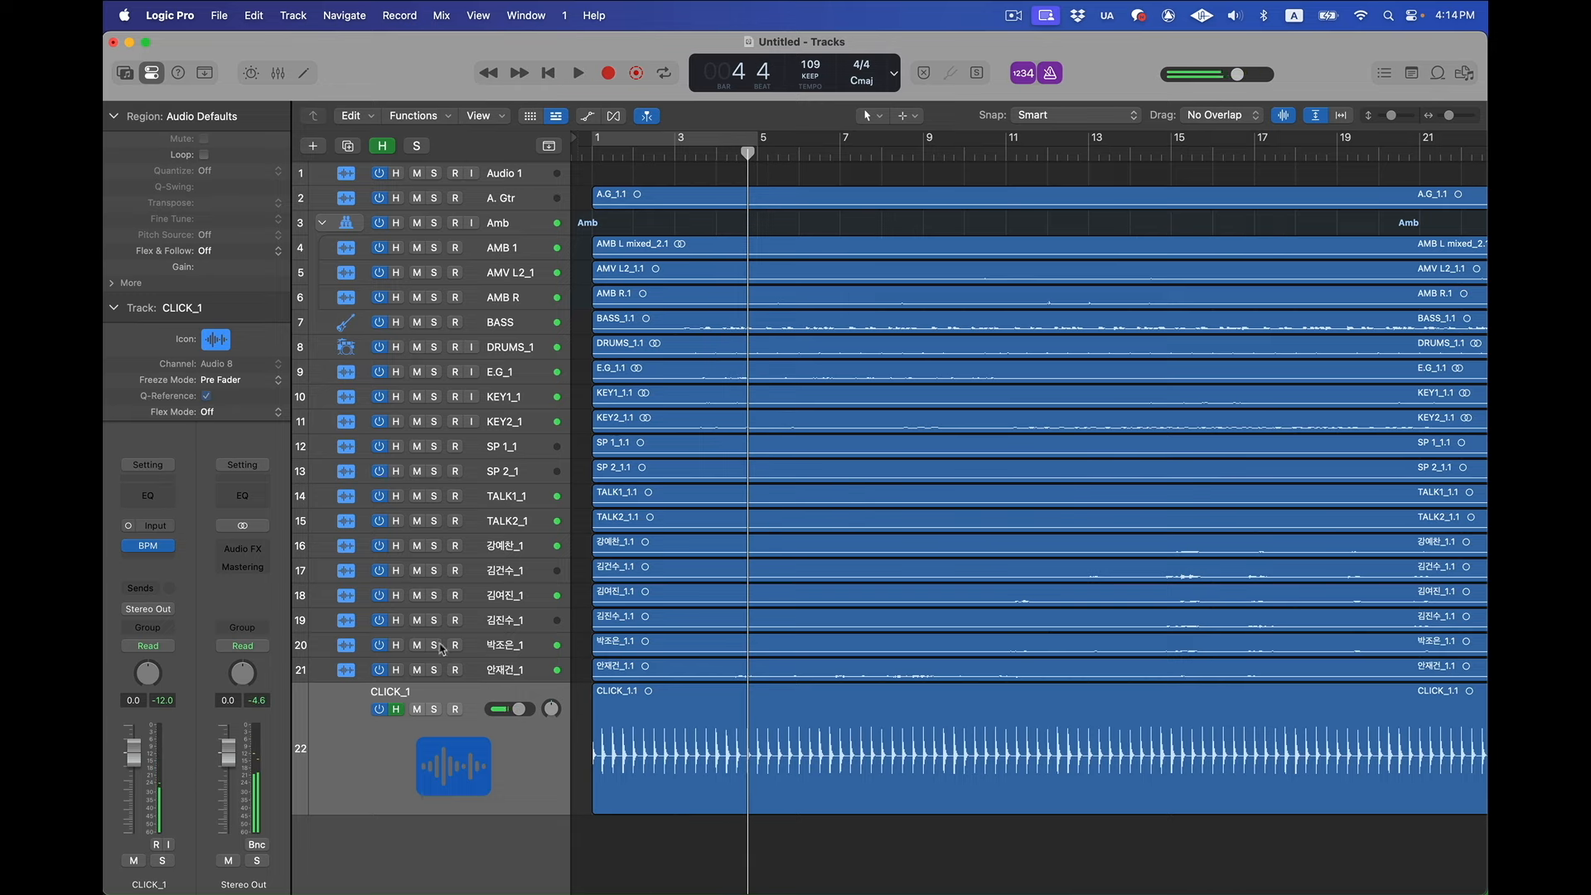
Mute the CLICK_1 track and hide it from the track list
left_click(416, 710)
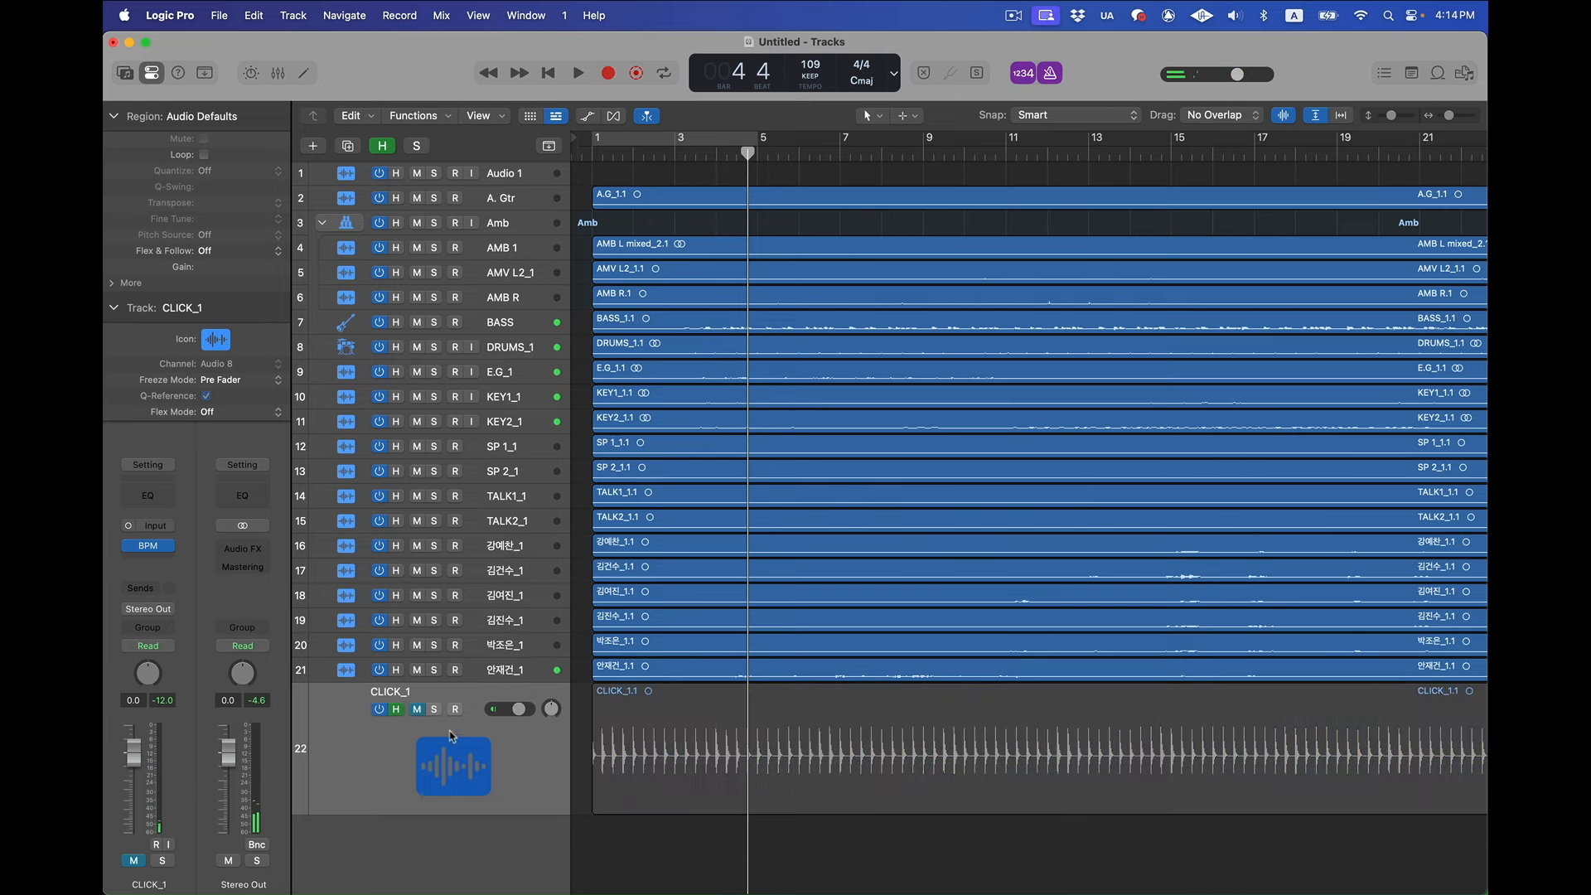
left_click(391, 736)
key("h")
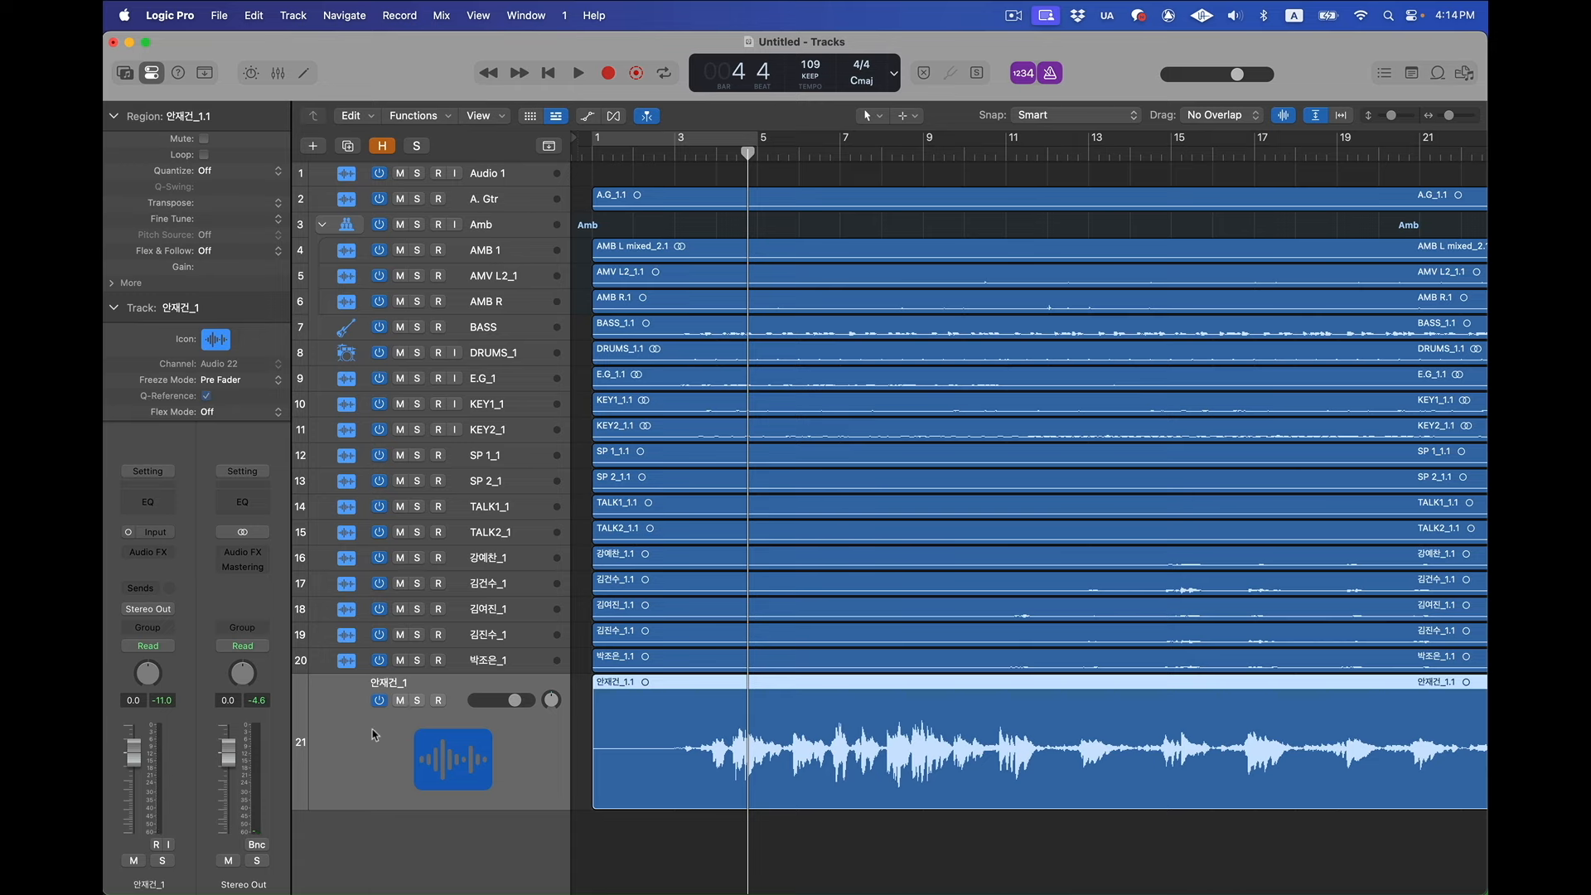
Remove the On/Off buttons from the track headers and colour the BASS track and its region red
right_click(372, 734)
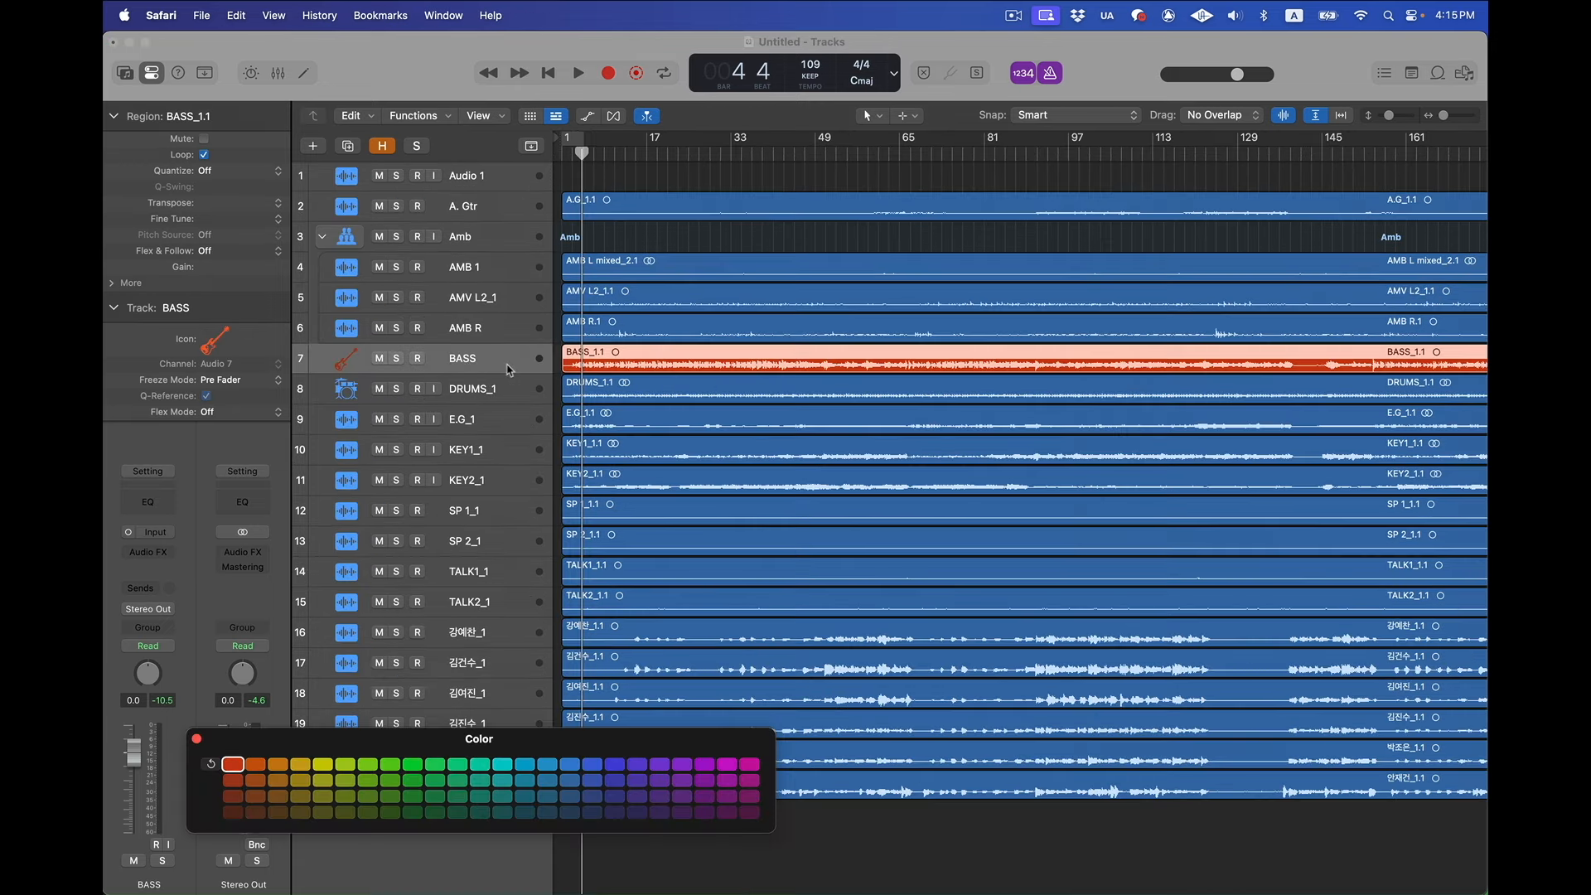
left_click(343, 362)
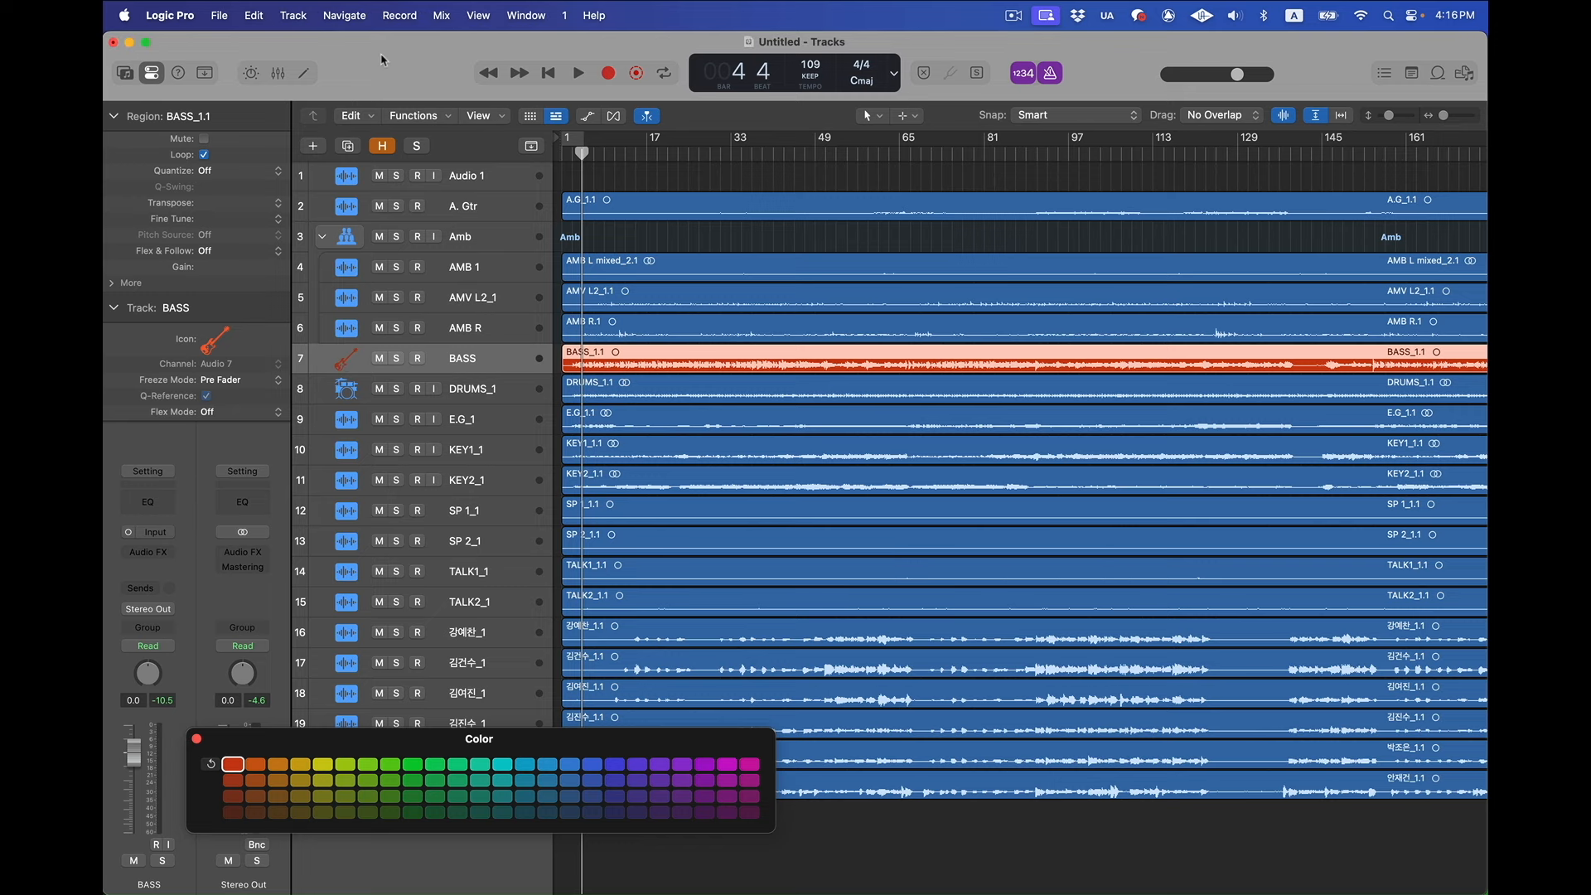
Colour the Amb stack and its AMB 1, AMV L2_1 and AMB R channels yellow in the Mixer
key("x")
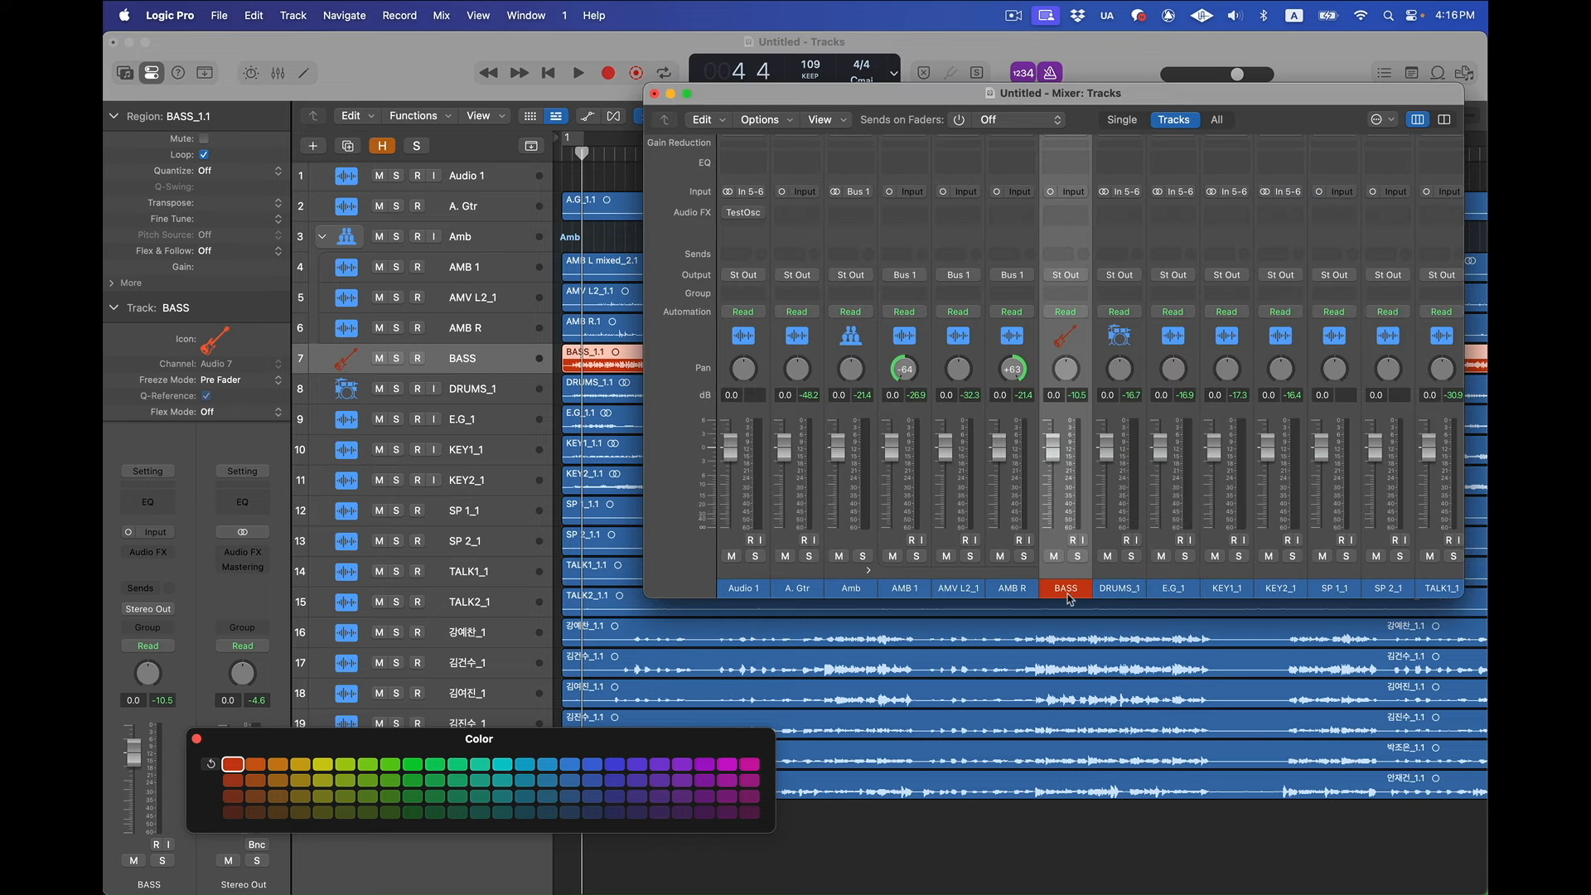
left_click(857, 586)
left_click(1014, 587, "shift")
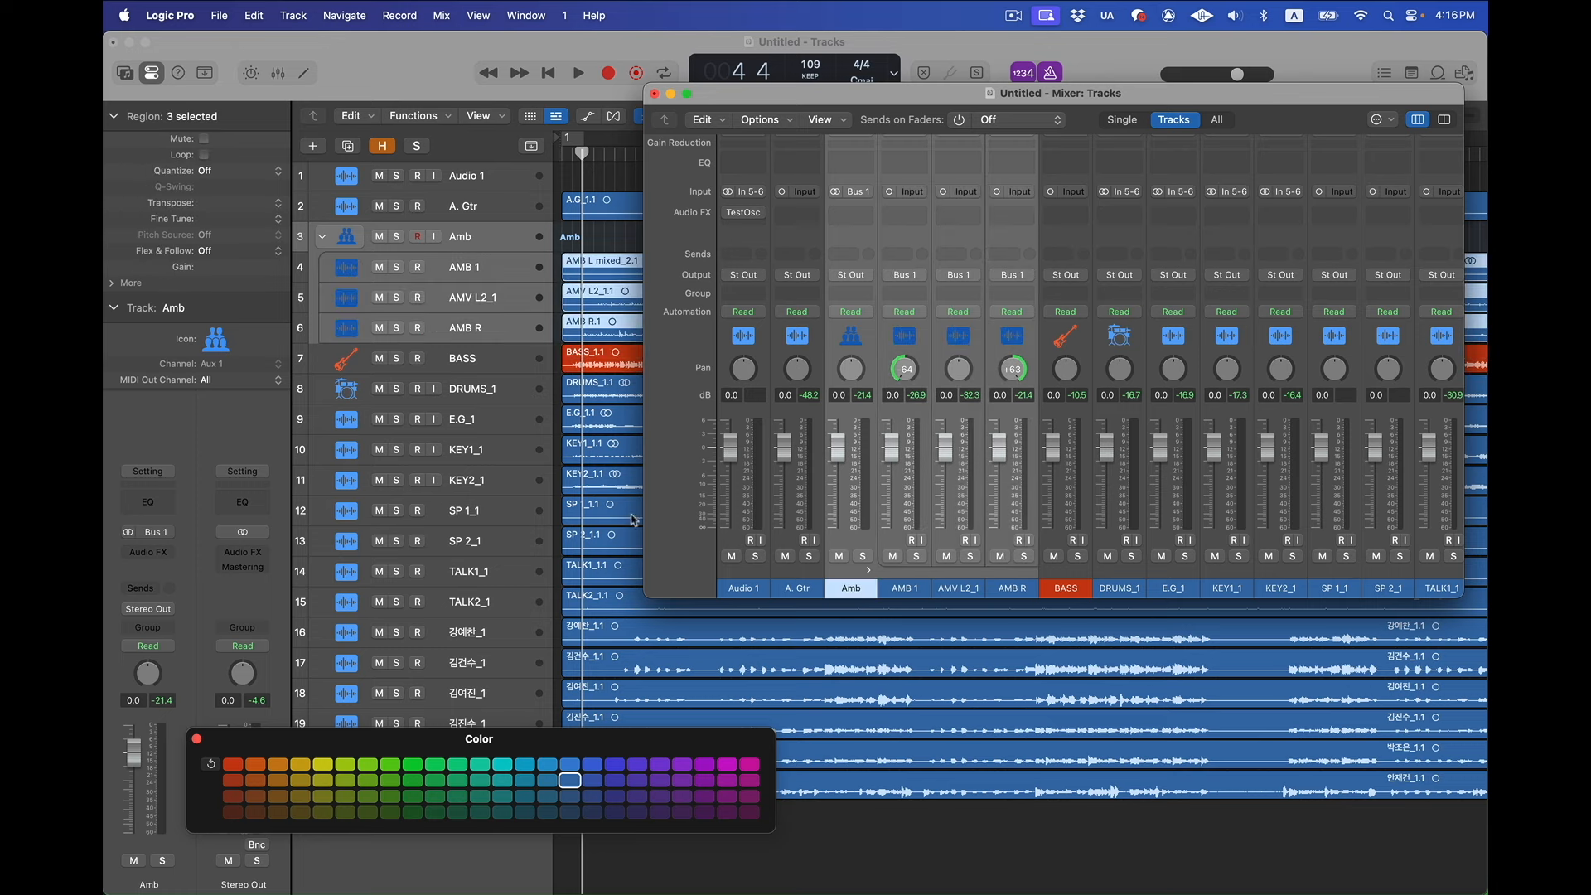
left_click(322, 764)
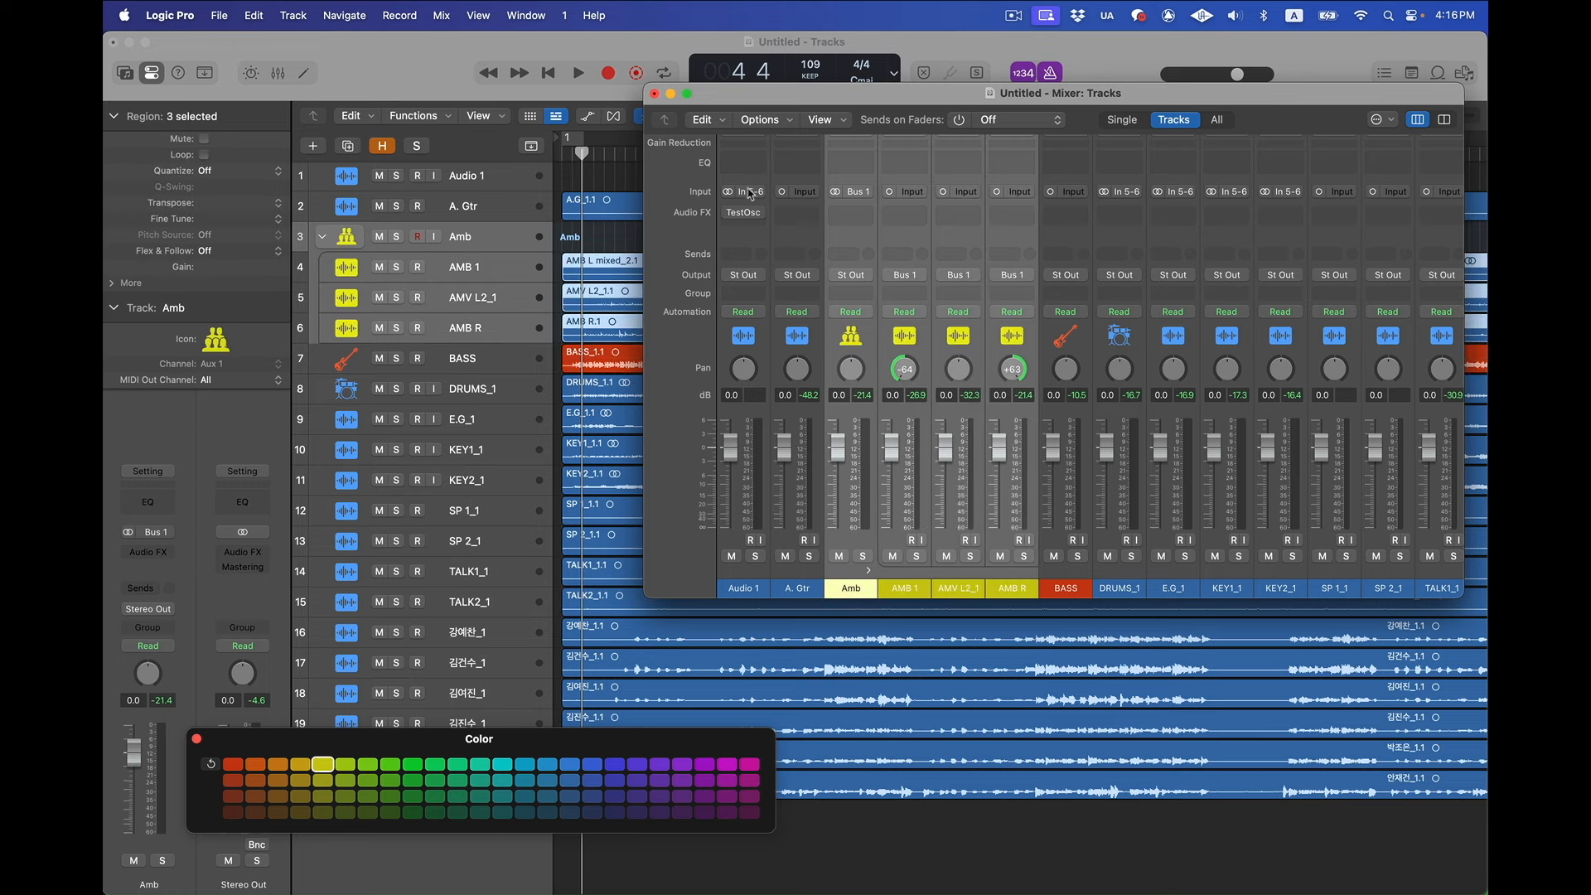
left_click(655, 93)
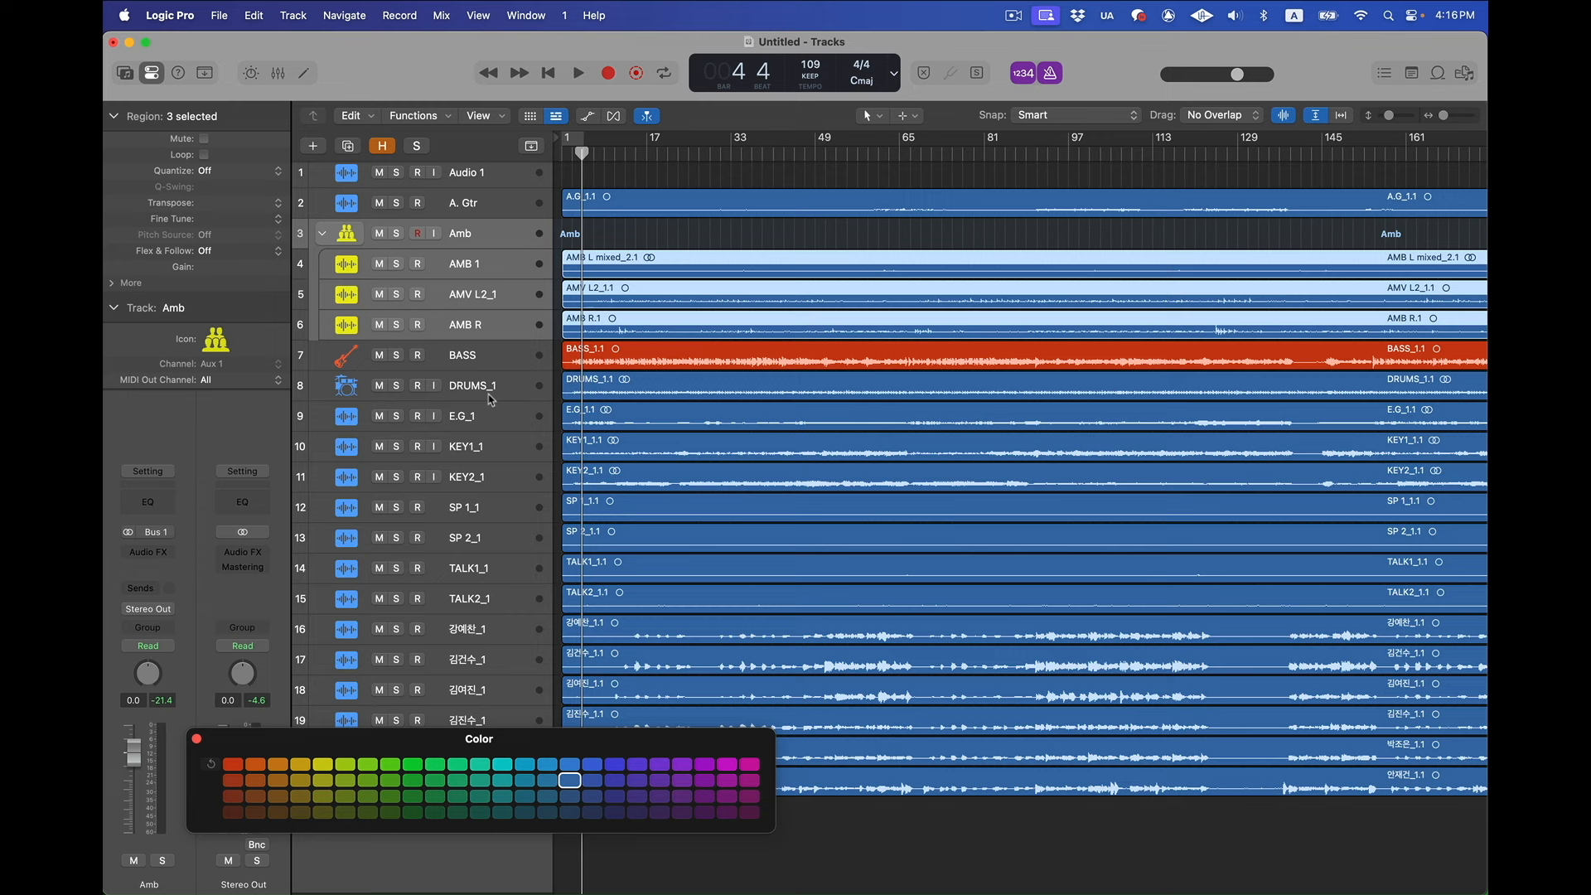
Audition the DRUMS_1 track in solo for a few bars, then take it out of solo
left_click(463, 393)
left_click(397, 389)
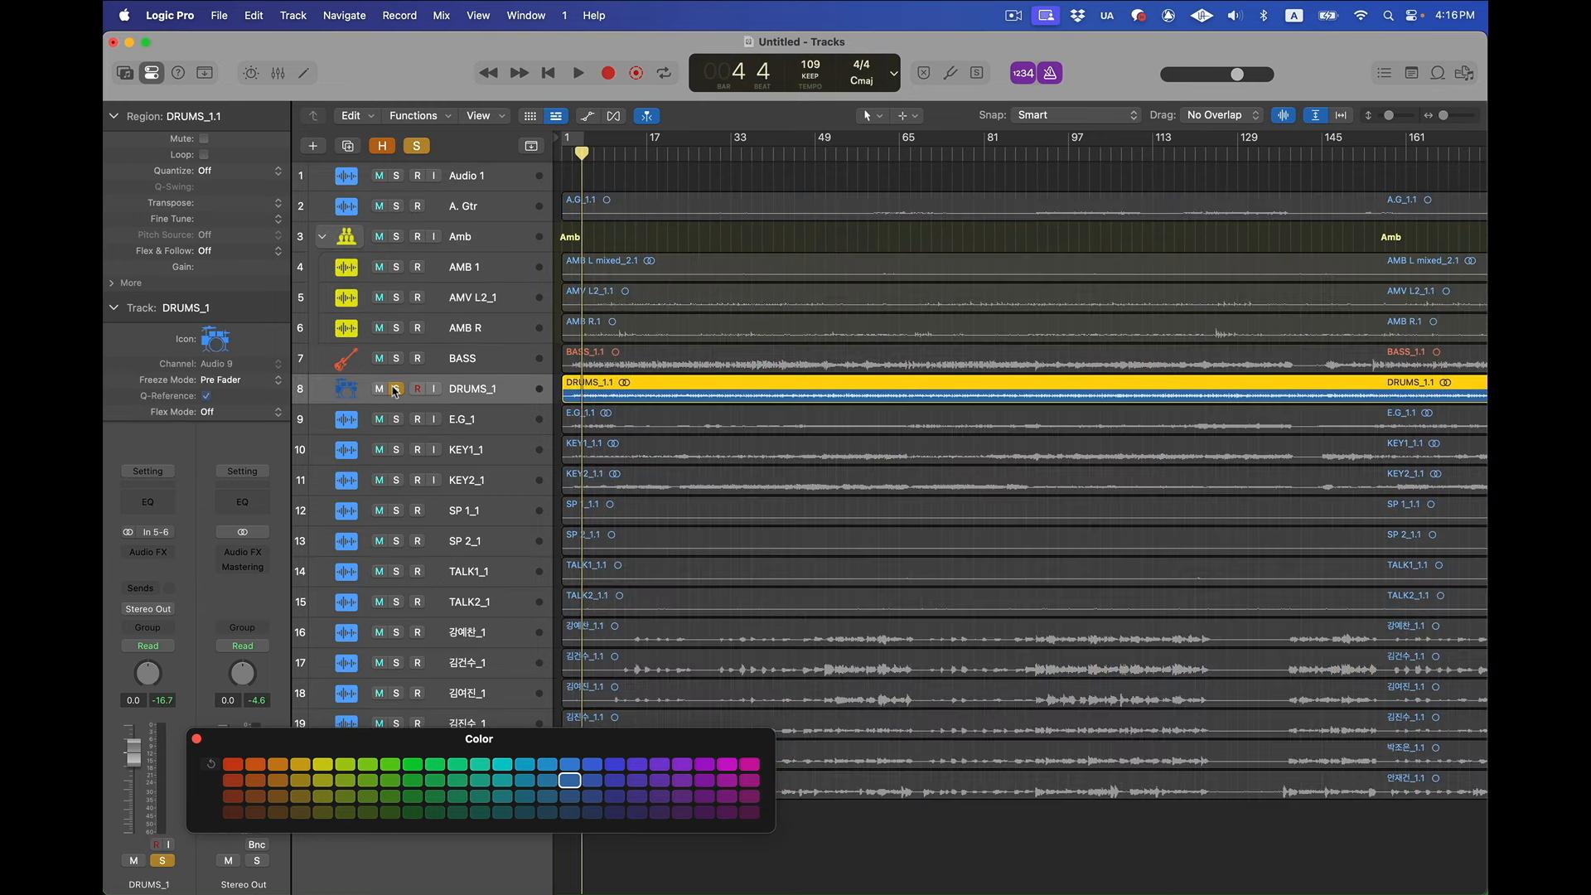
key("space")
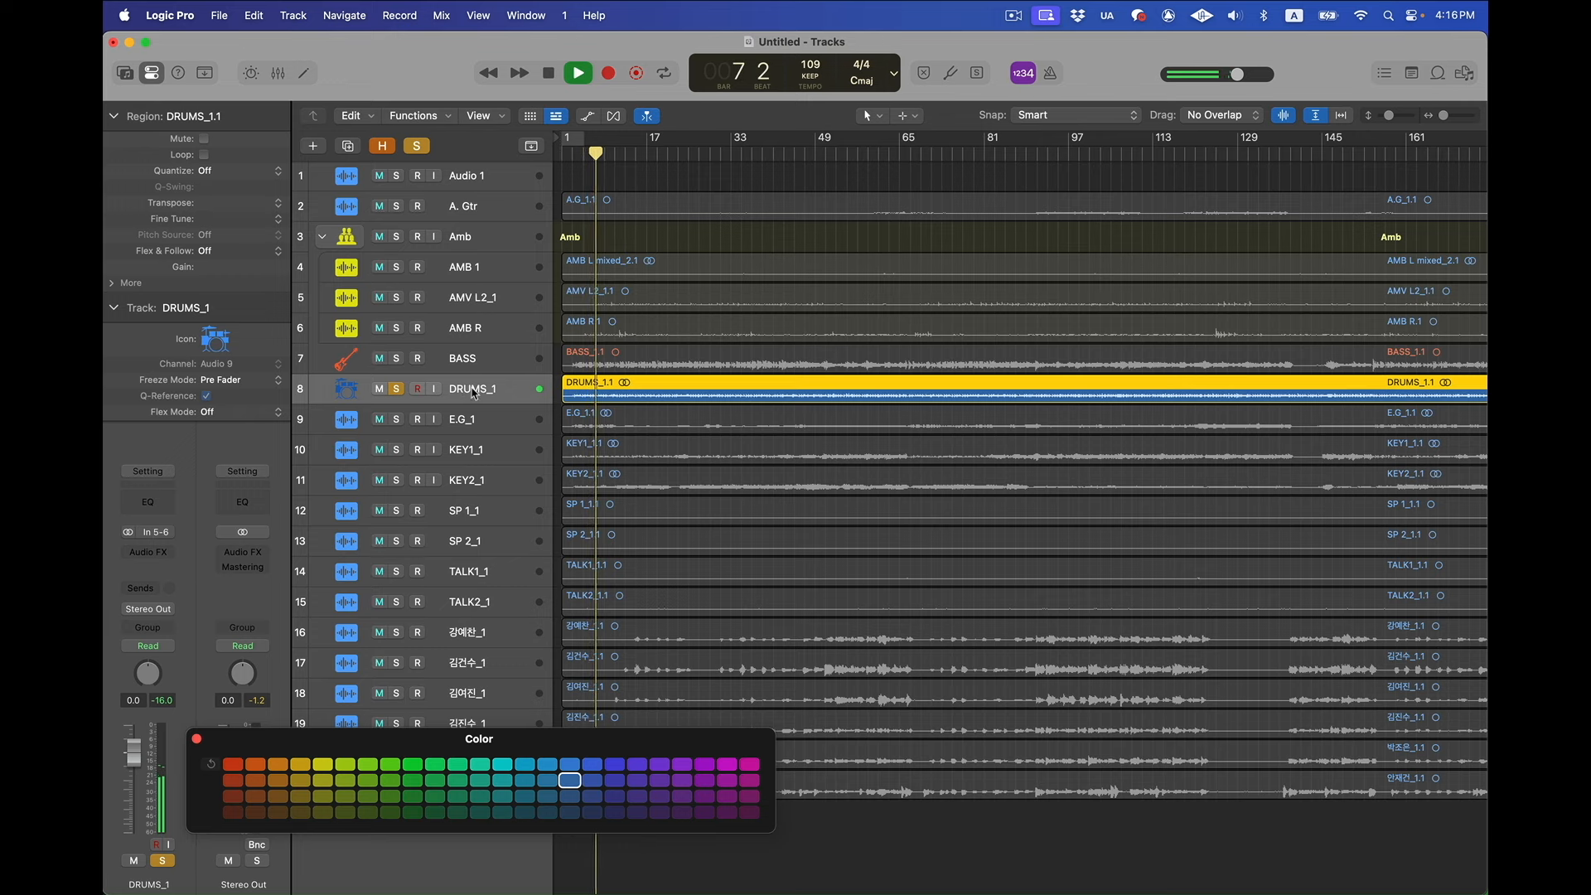
key("space")
key("s")
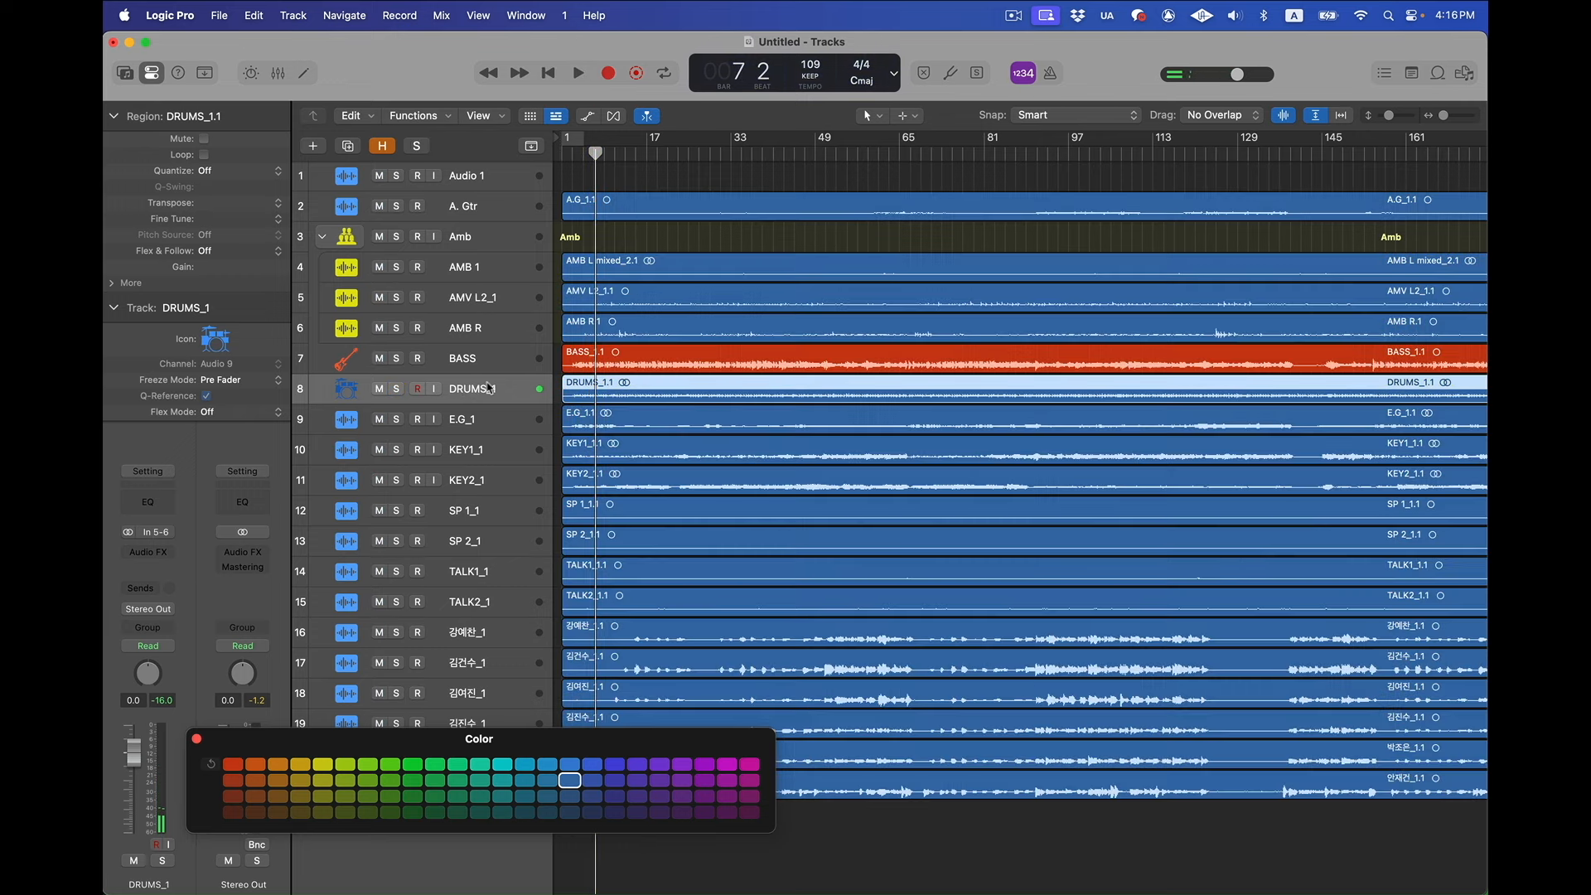
Colour the DRUMS_1 track light green and leave the Mixer
key("super+2")
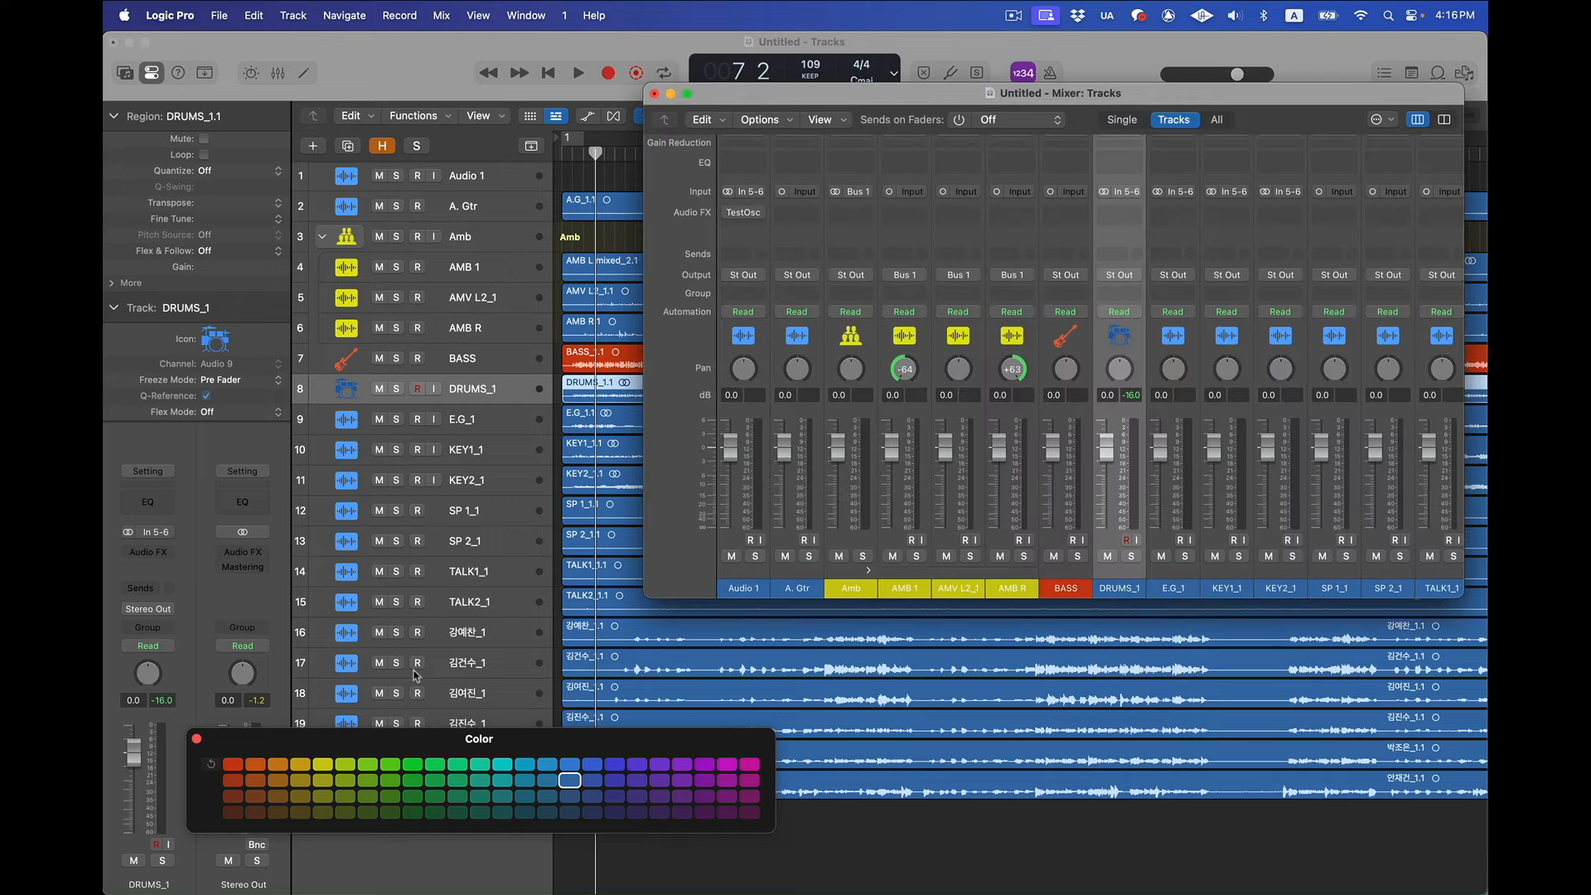
left_click(367, 764)
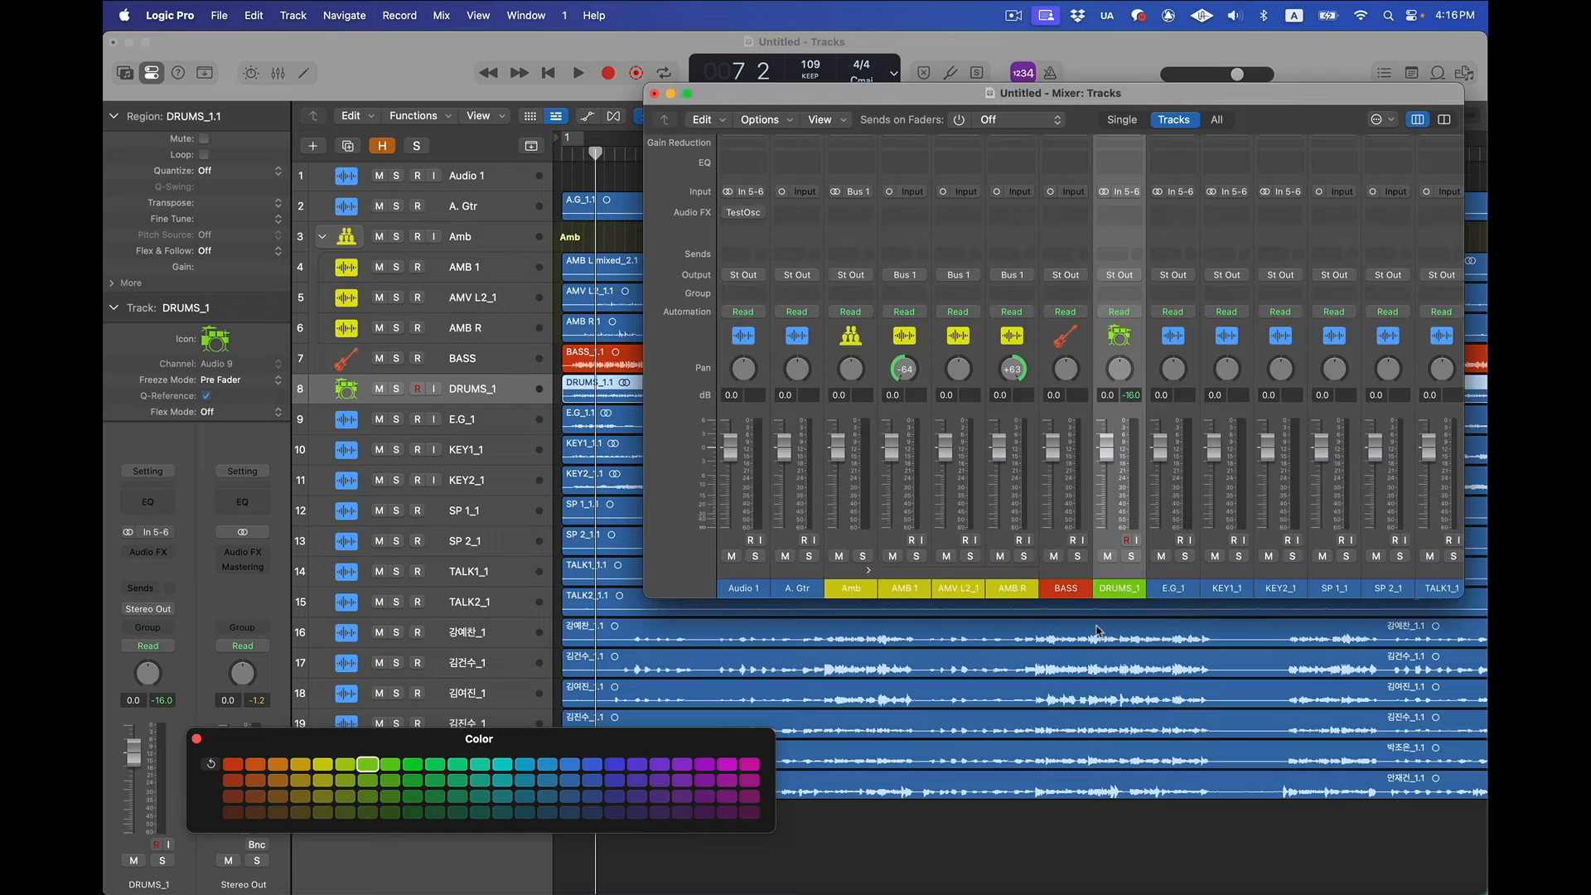
left_click(468, 419)
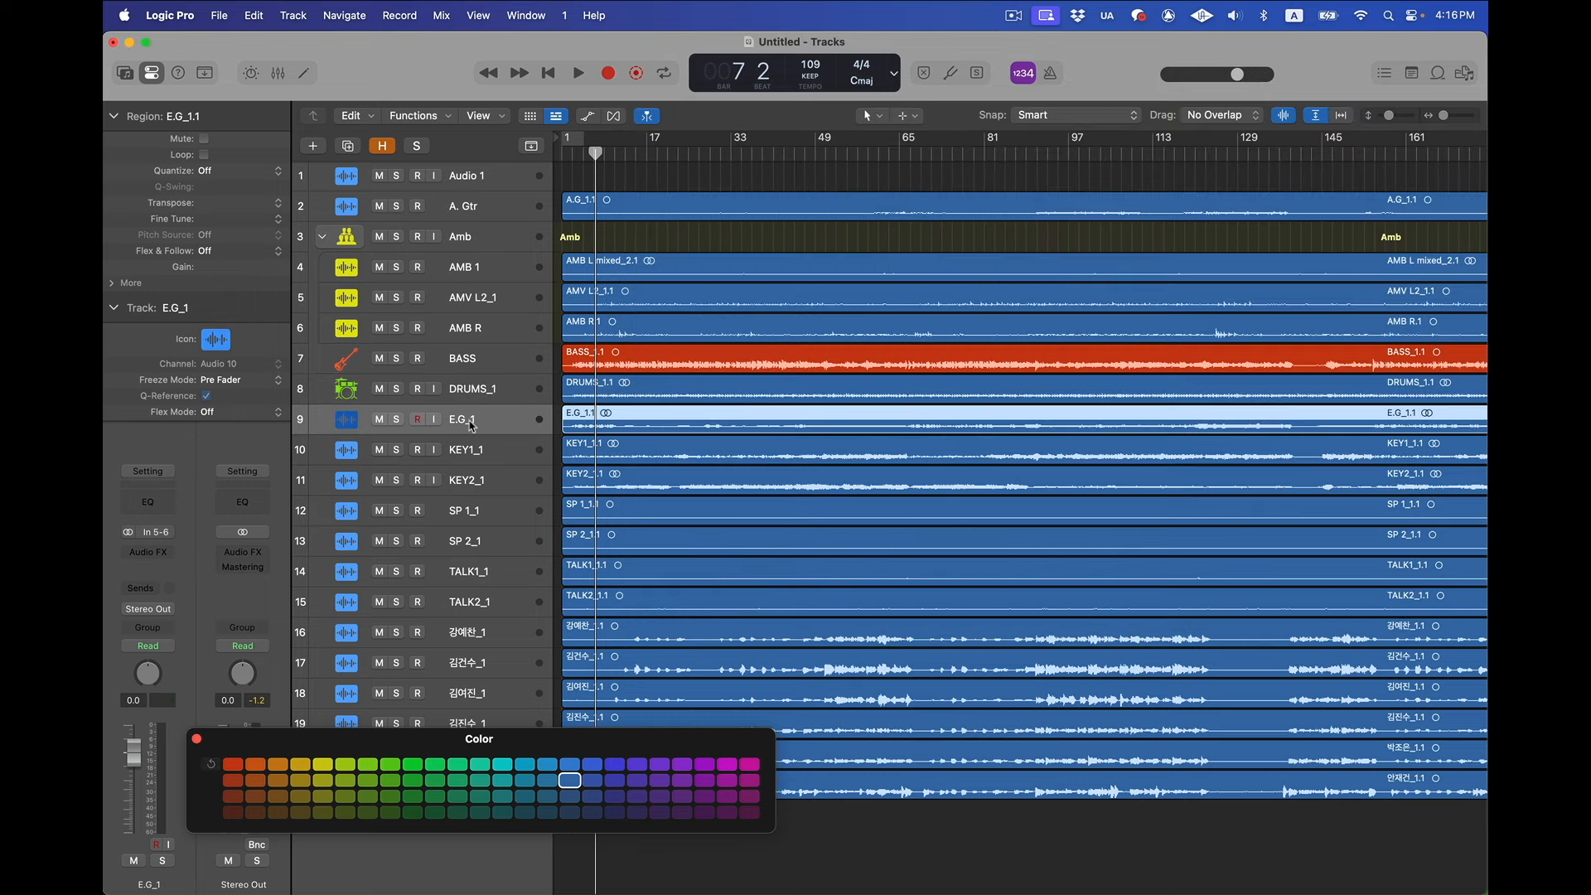
Pan KEY1_1 hard left to -64 and KEY2_1 hard right to +63
left_click(483, 451)
left_click(481, 481, "shift")
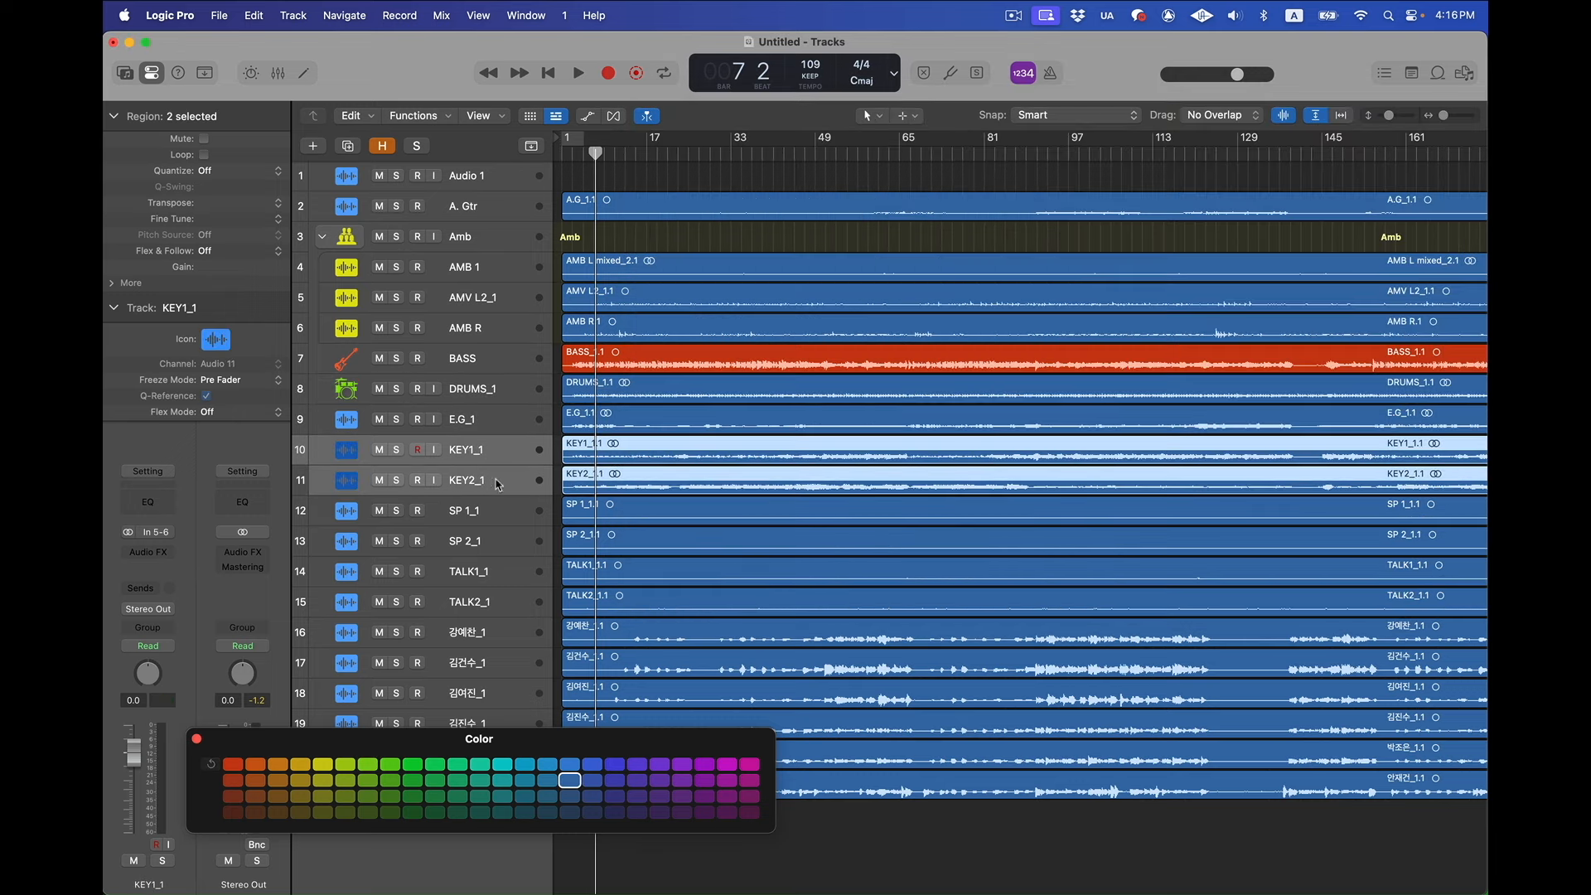
left_click(484, 453)
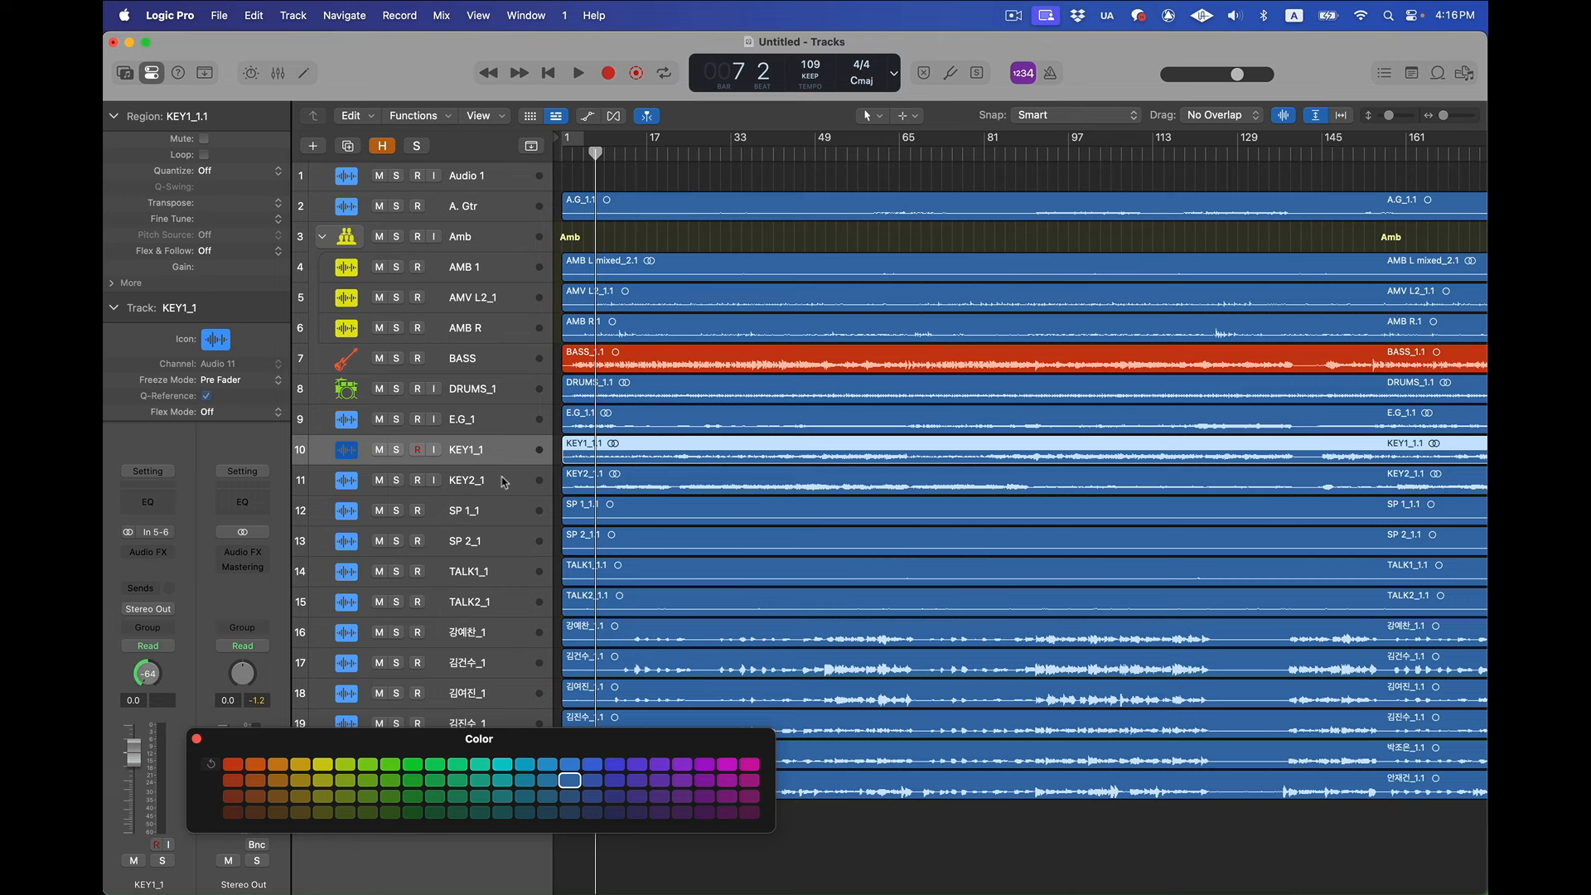
left_click(502, 481)
left_click_drag(147, 680, 147, 646)
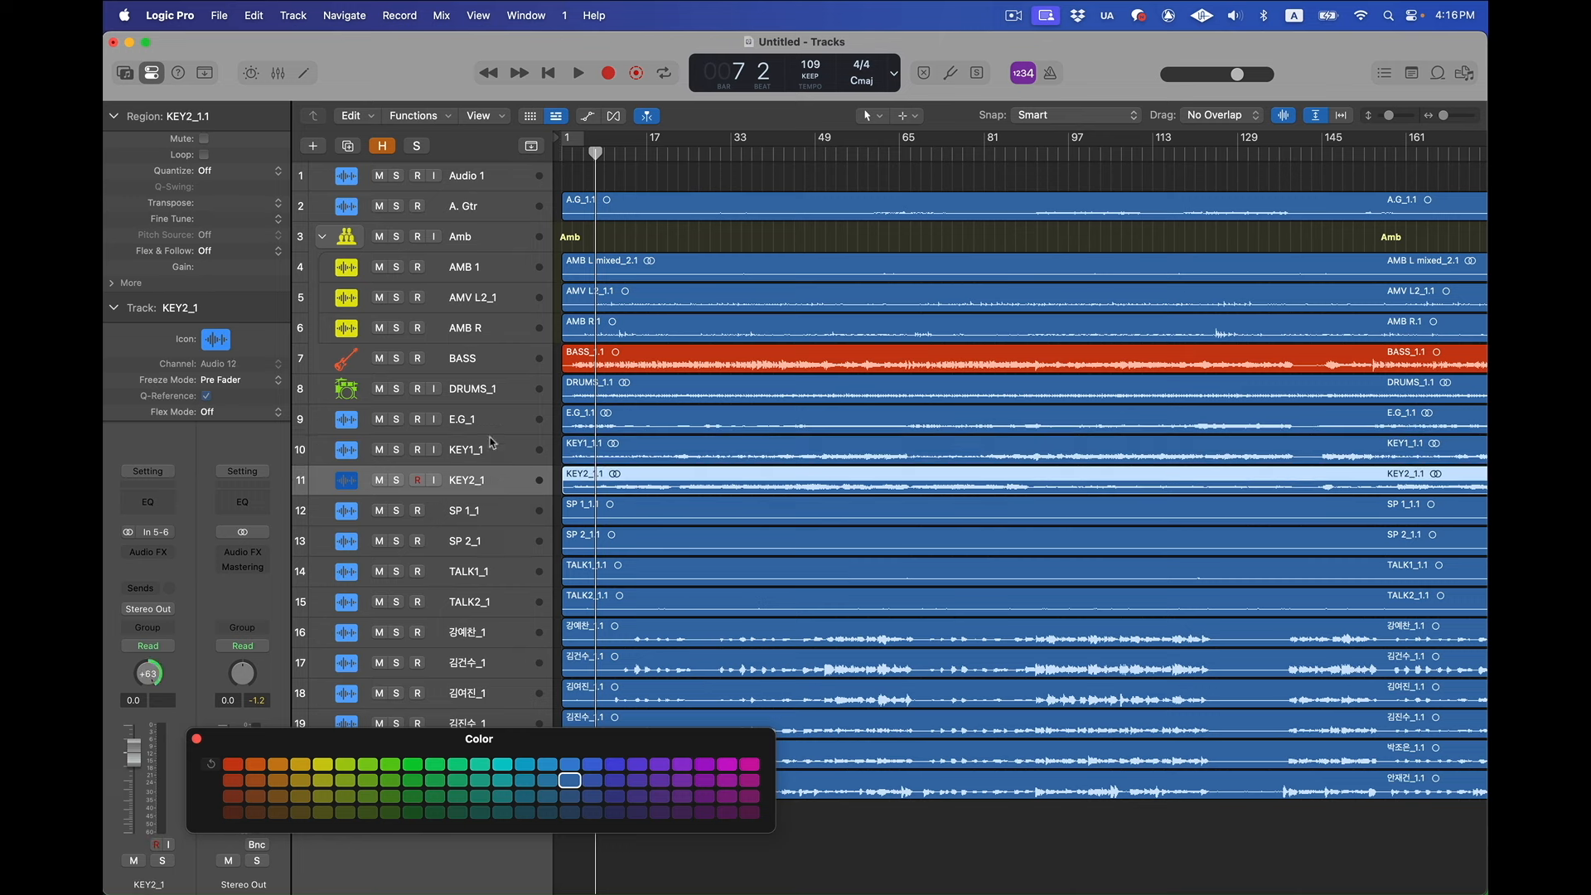
Join the KEY1_1 and KEY2_1 regions into one region with a stereo mixdown
left_click(469, 454, "shift")
key("super+j")
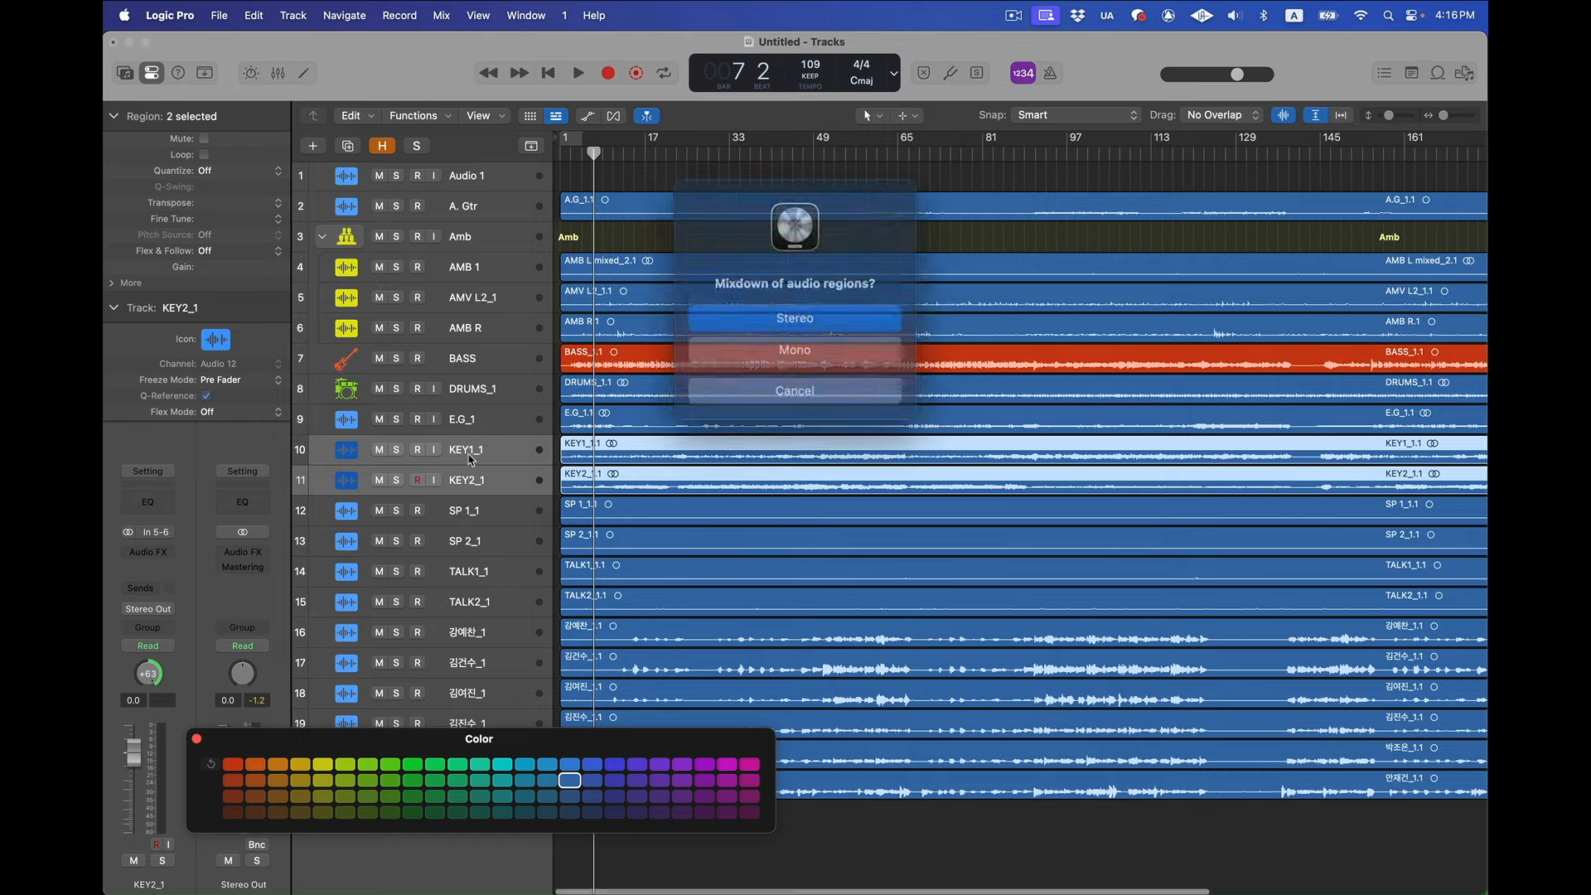
key("Return")
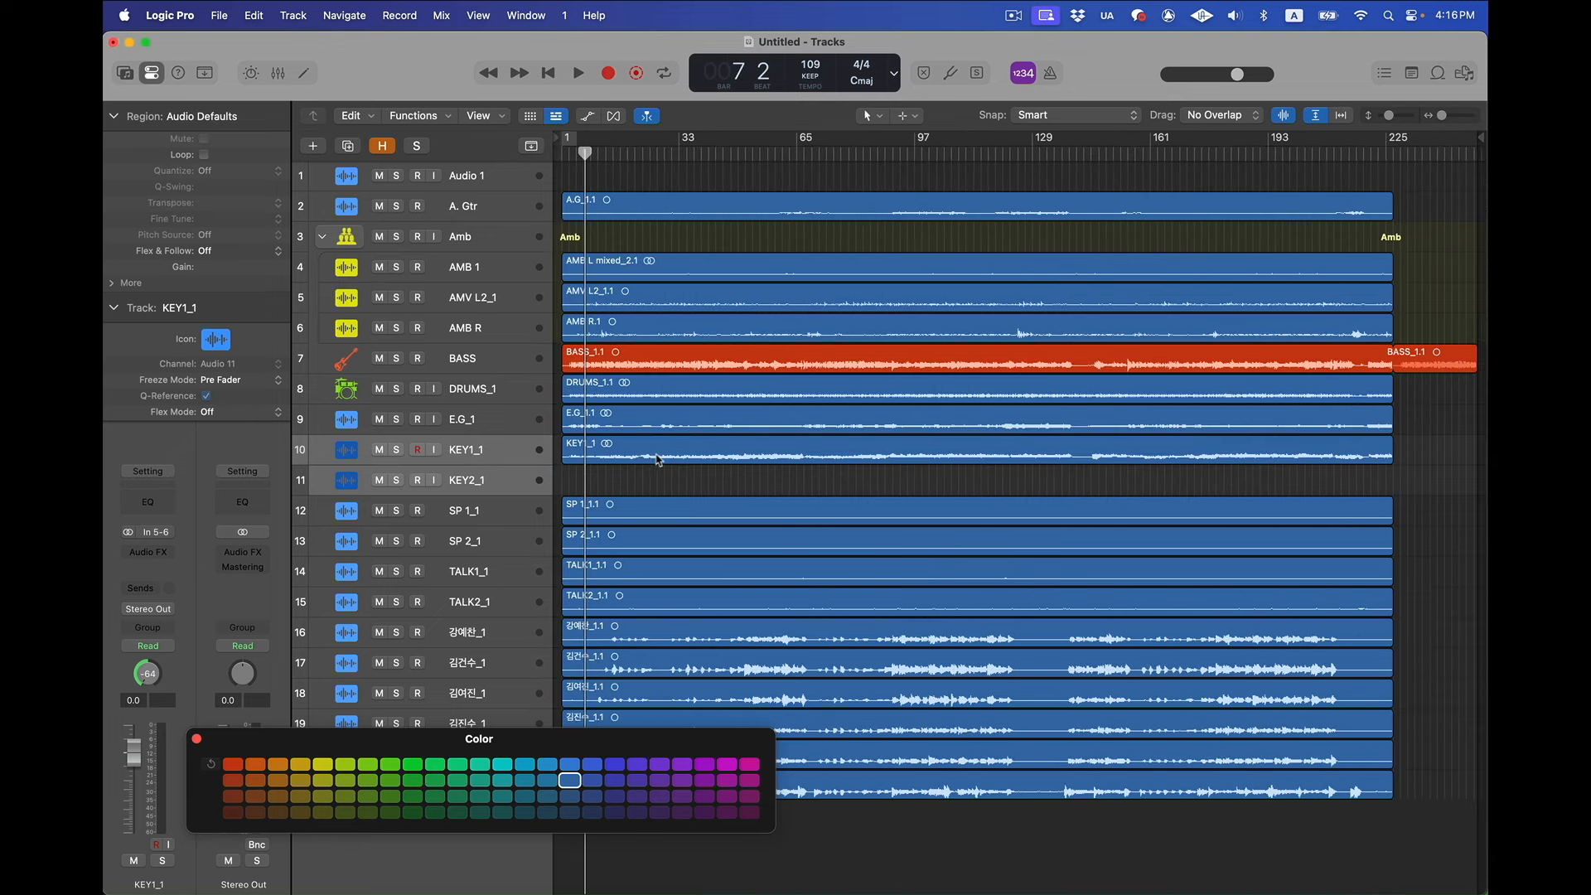
Turn off looping on the BASS region and delete the emptied KEY2_1 track
left_click(659, 355)
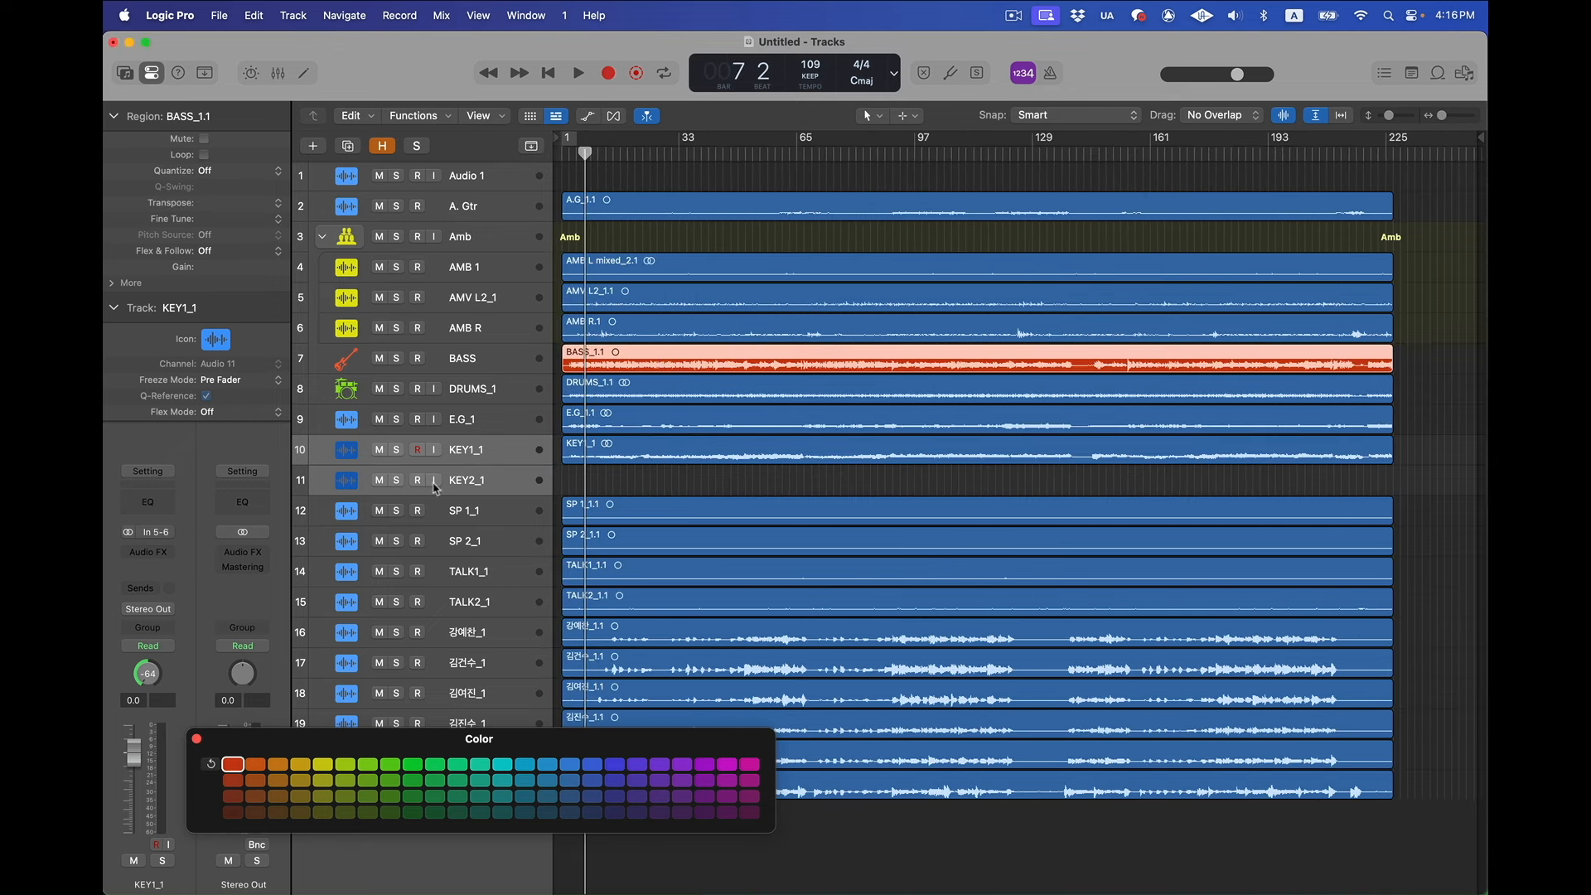
left_click(495, 475)
key("super+BackSpace")
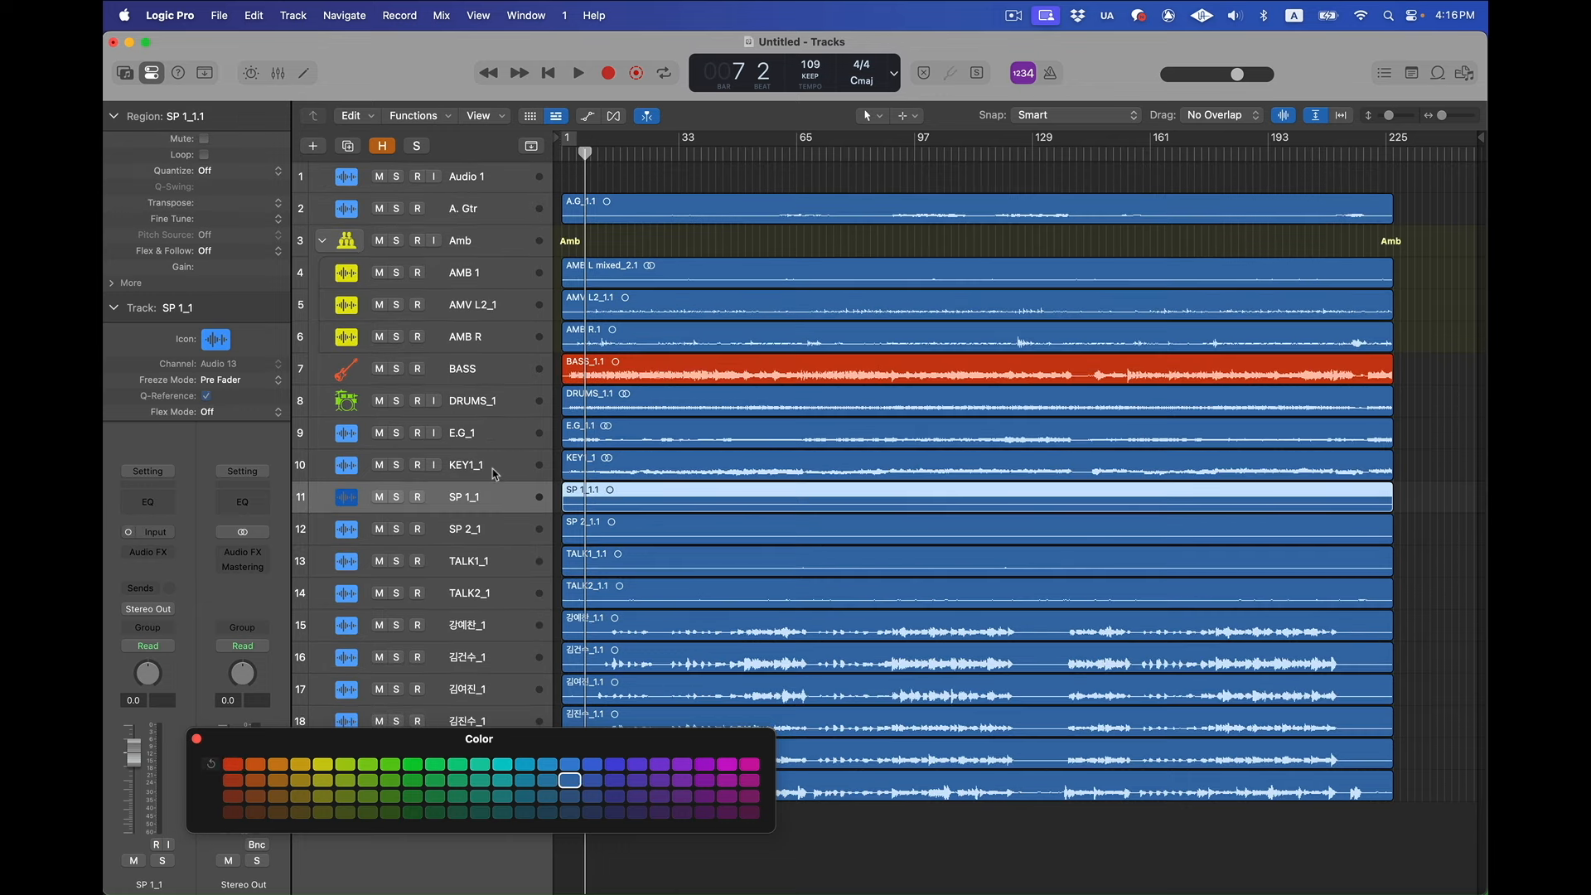
Audition SP 1_1 and SP 2_1 in solo up to around bar 62, then take them out of solo
left_click(523, 528, "shift")
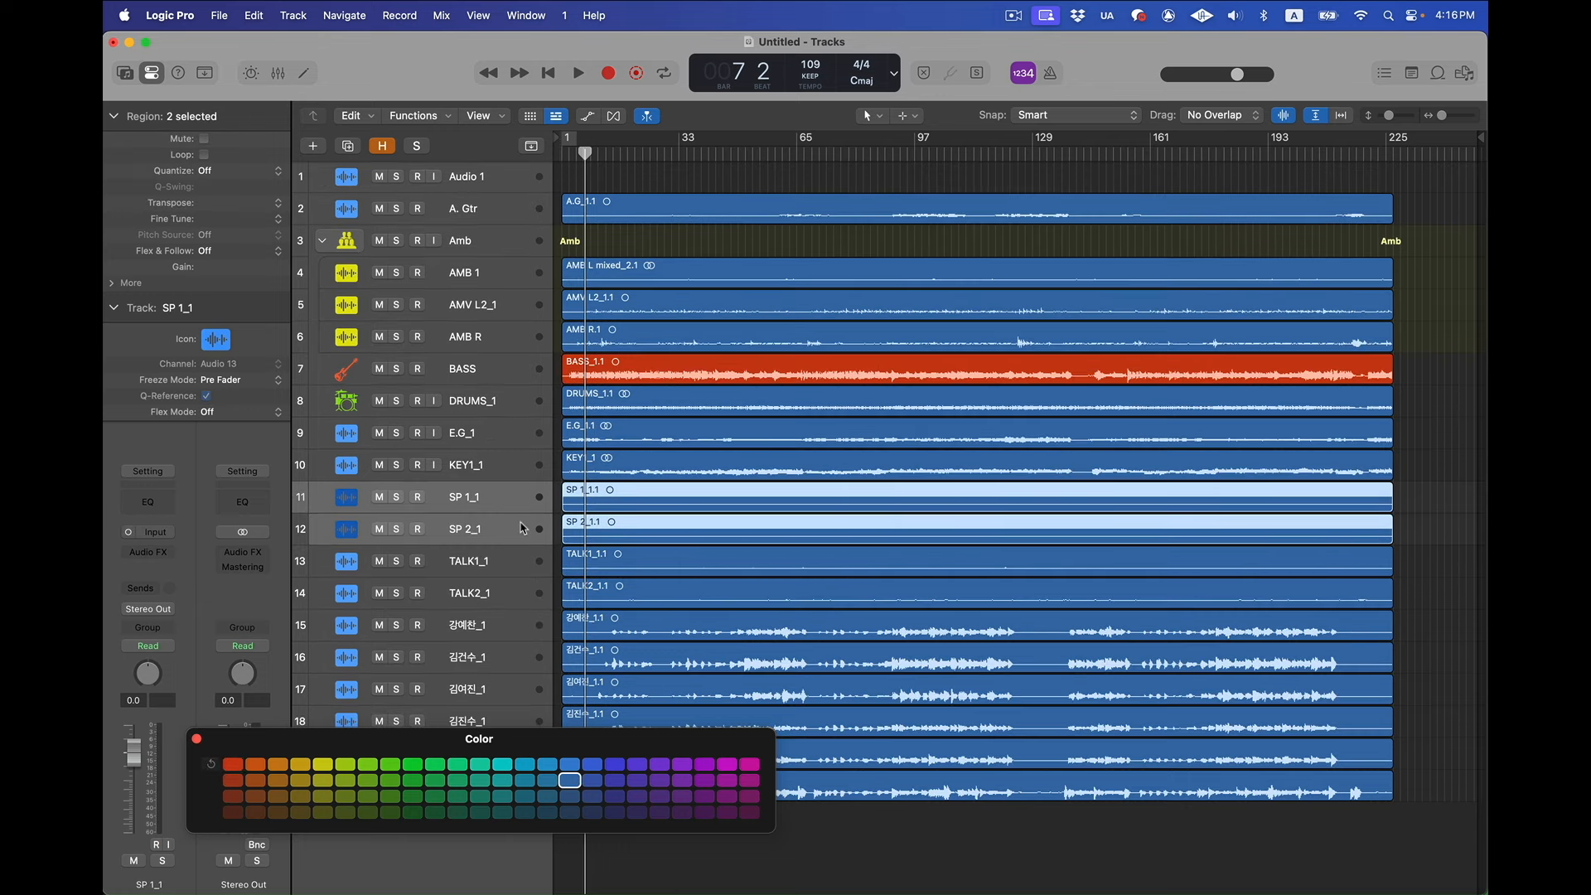
key("space")
left_click(397, 530)
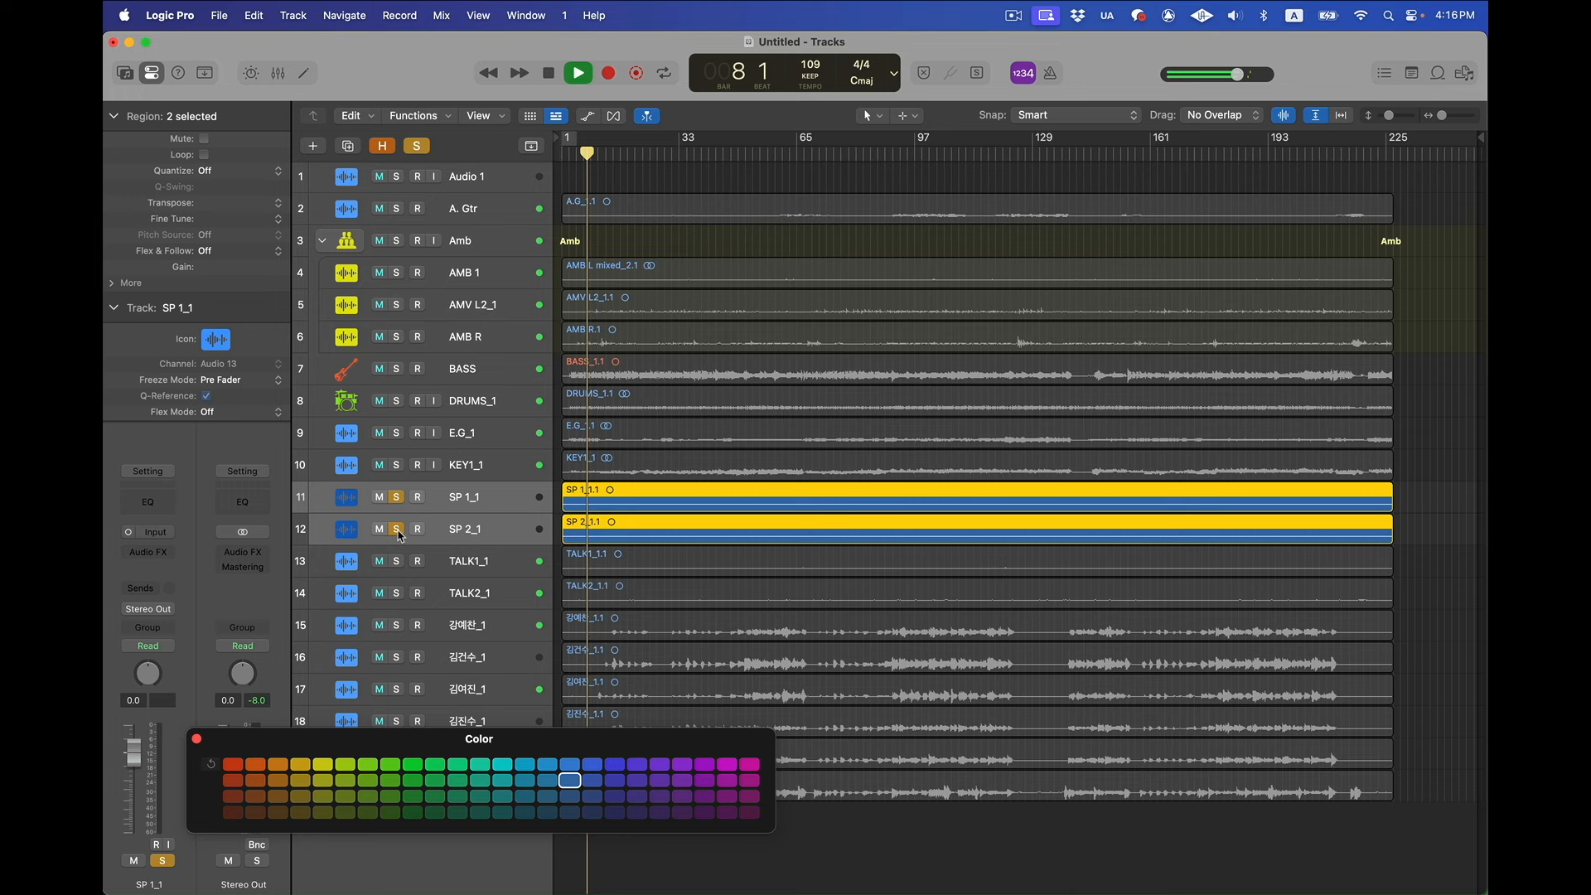
left_click_drag(852, 154, 786, 152)
left_click(822, 199)
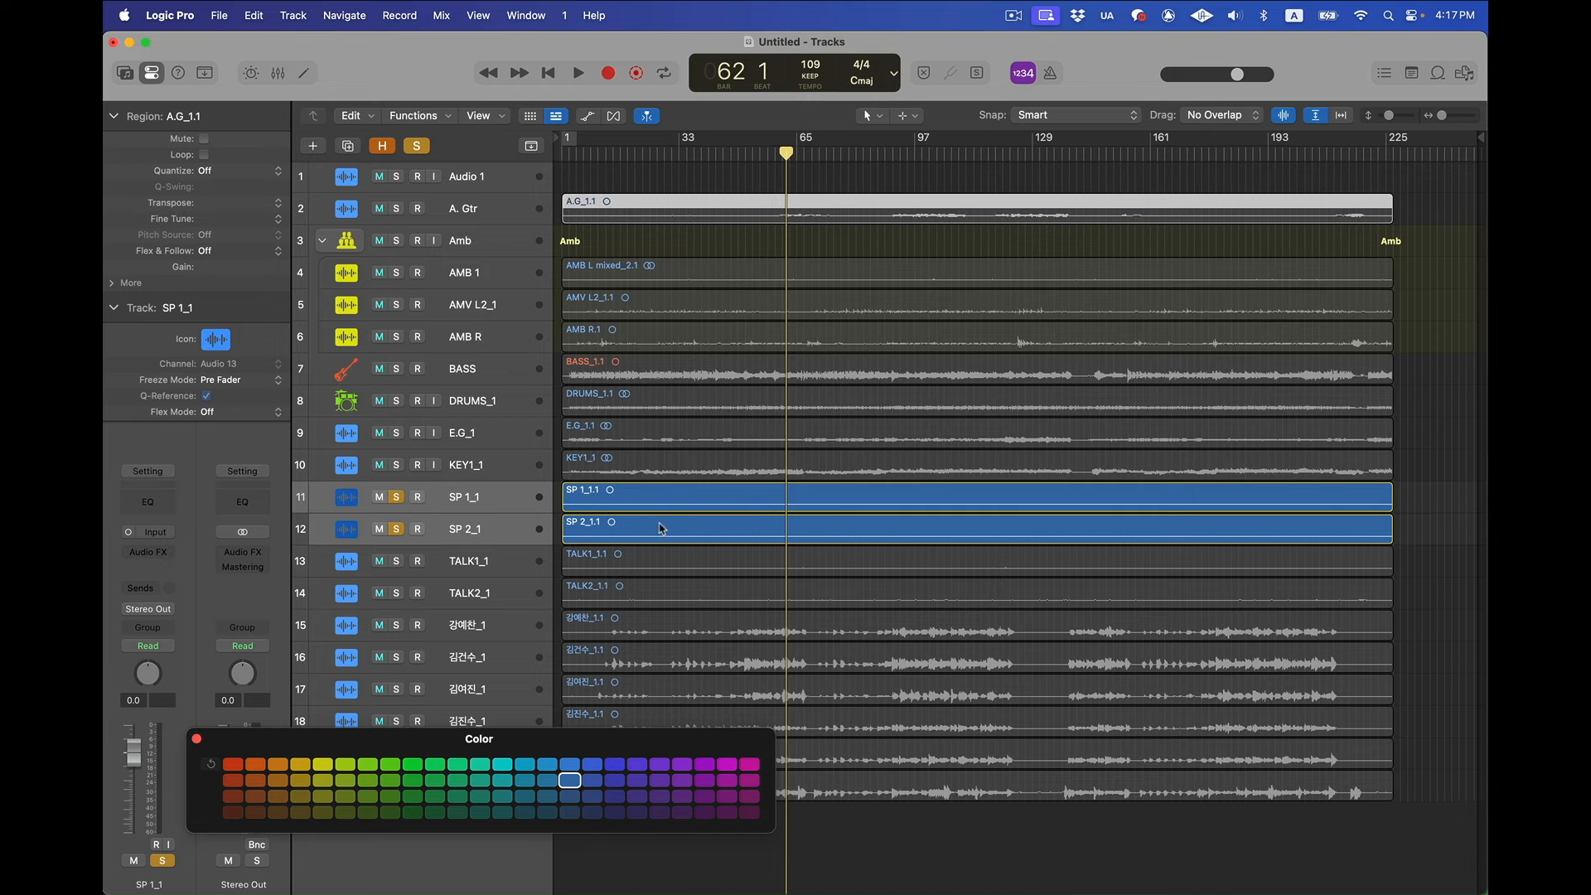
left_click(584, 507)
left_click(539, 538)
left_click(398, 498)
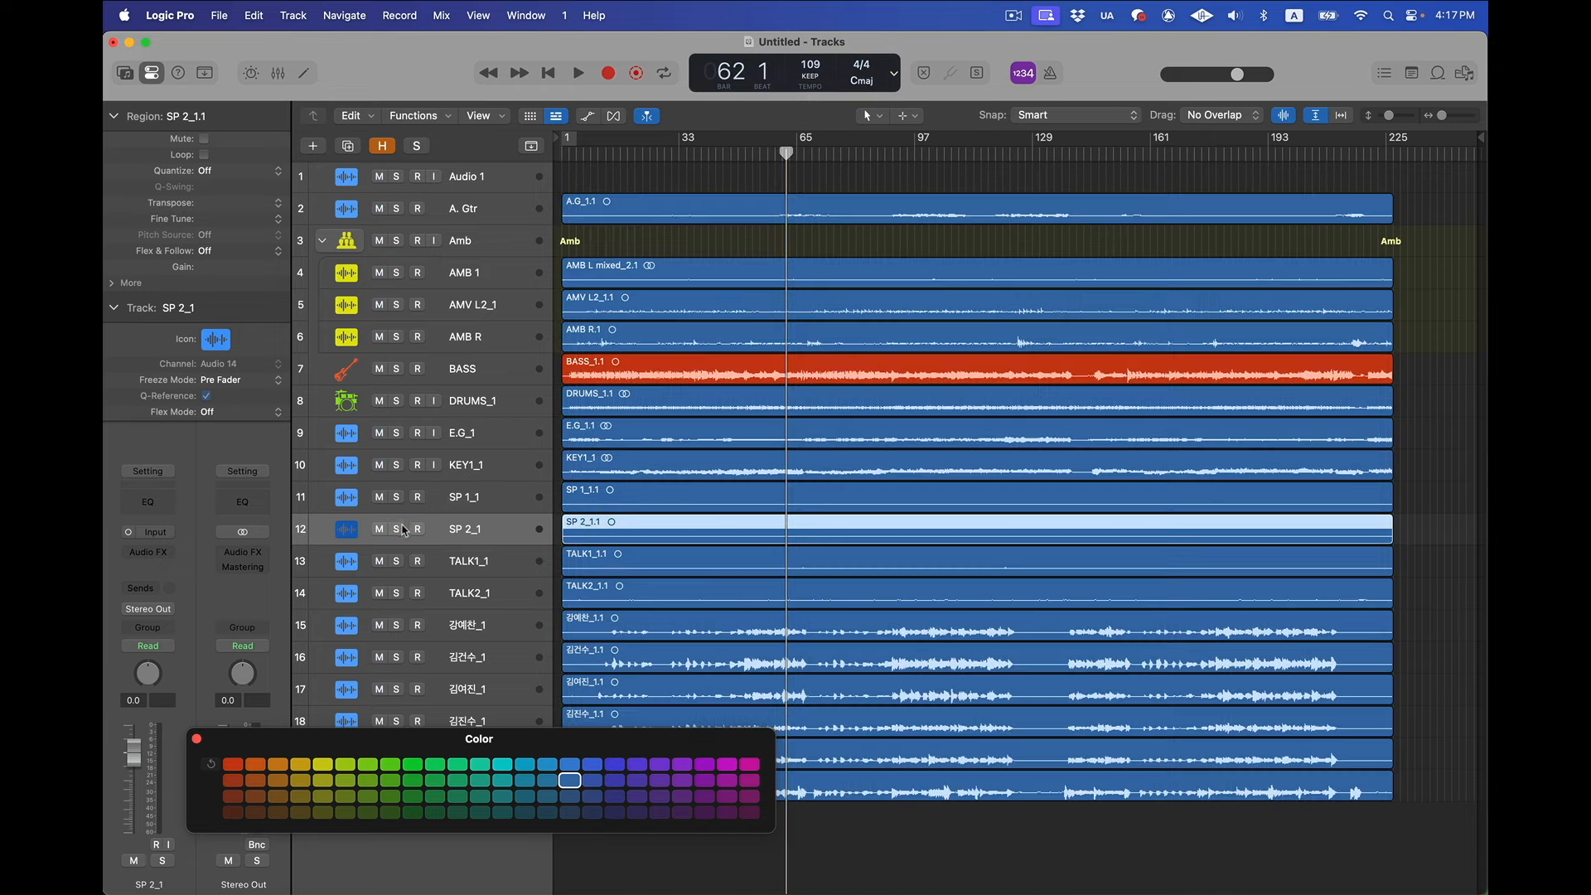
Move the colour palette off the track list and move the SP 1_1 and SP 2_1 tracks to the end of the list
left_click_drag(216, 726, 797, 661)
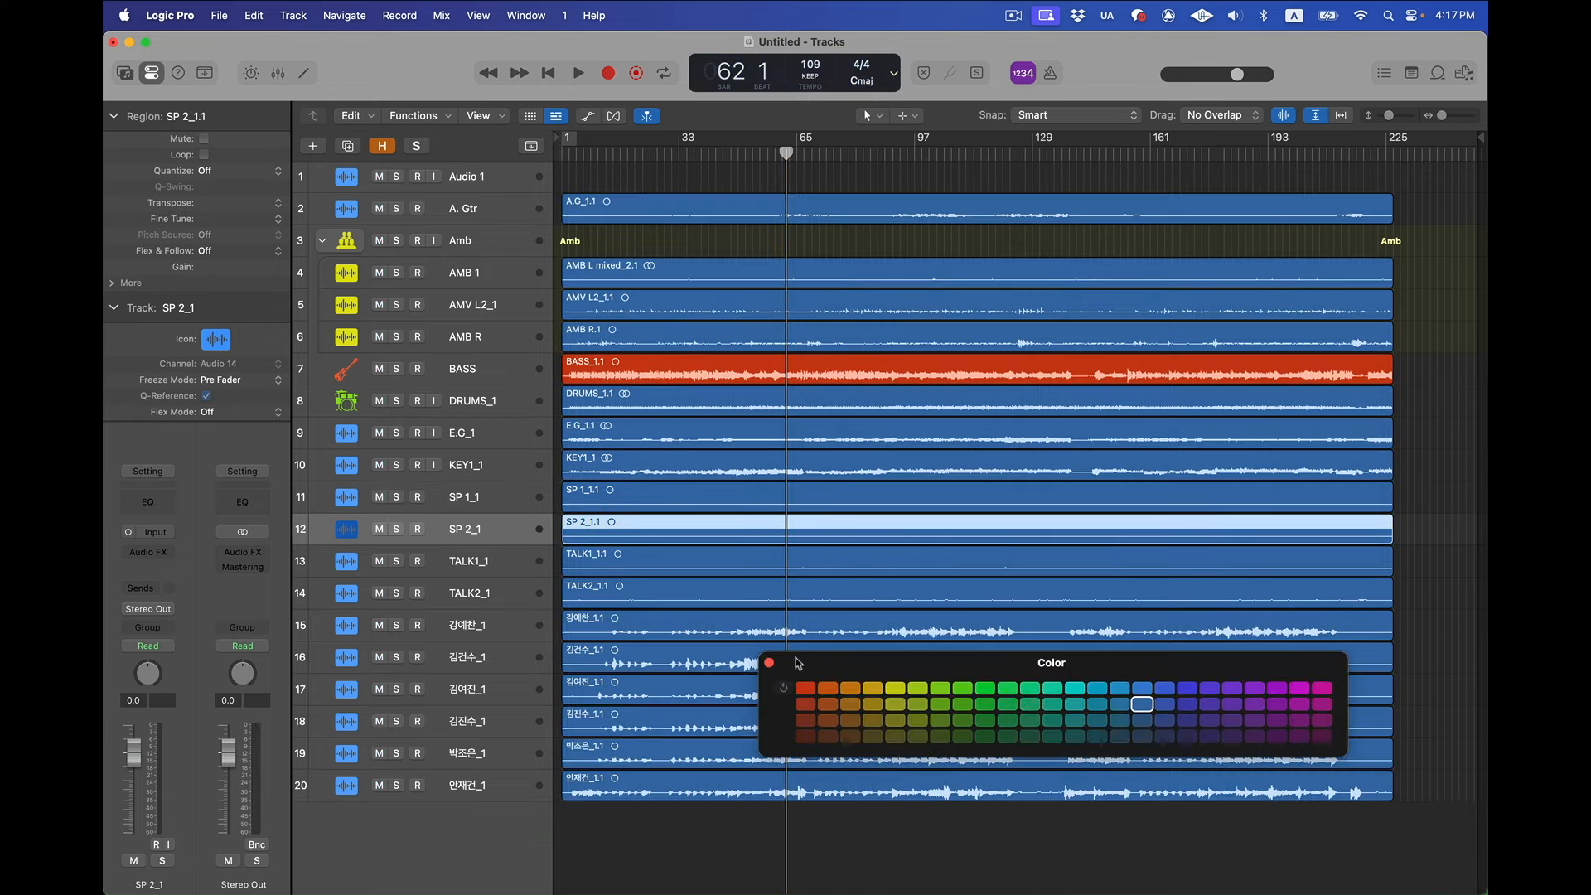
left_click(479, 495)
left_click(474, 527, "shift")
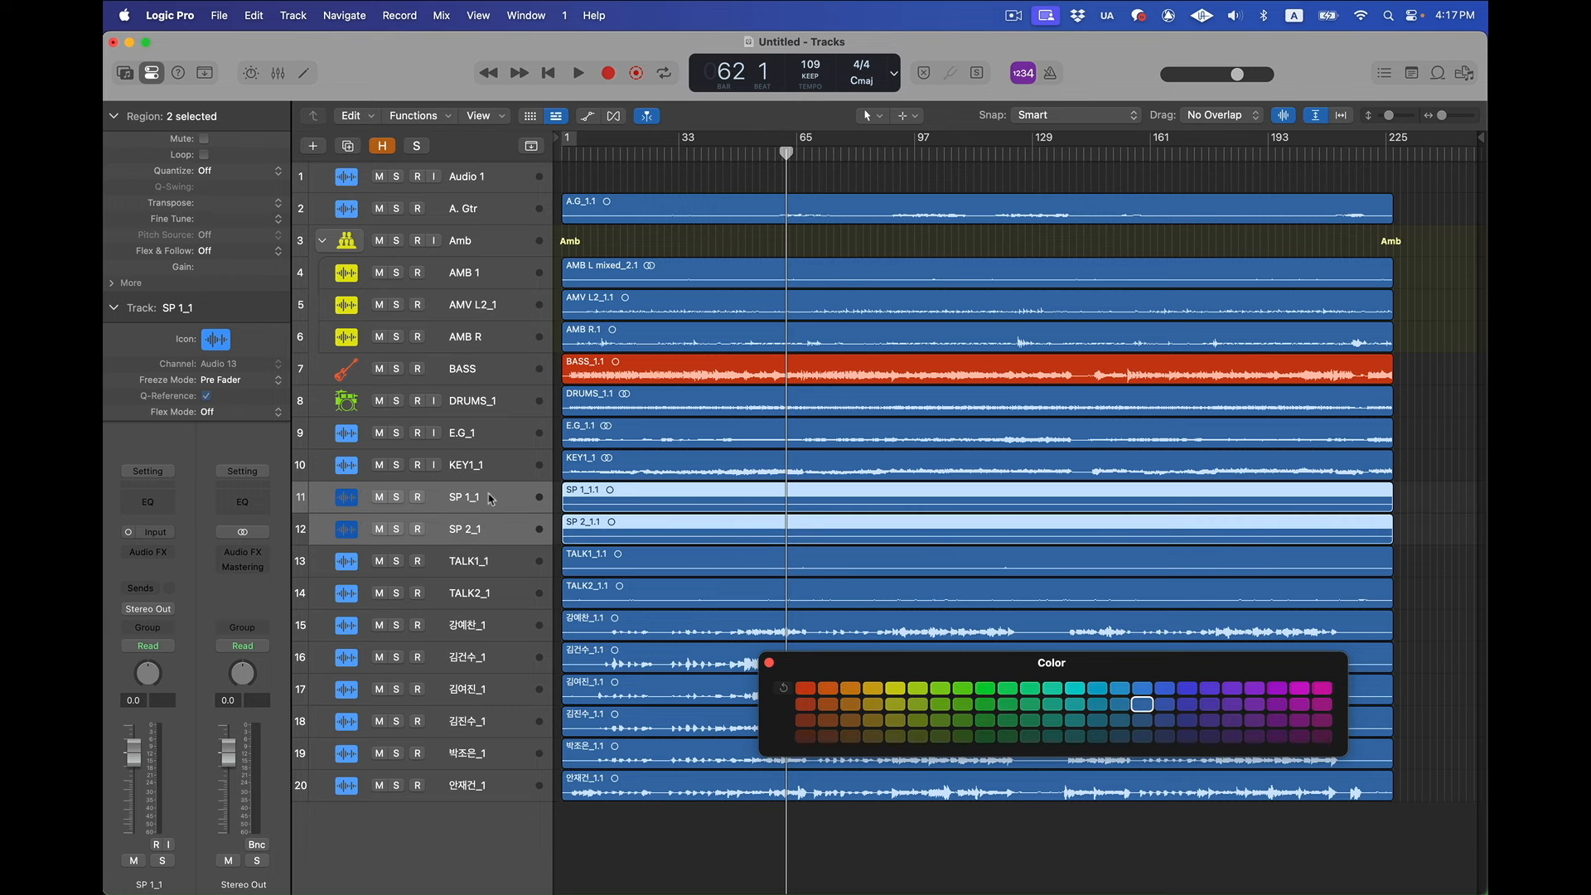
left_click_drag(479, 495, 477, 829)
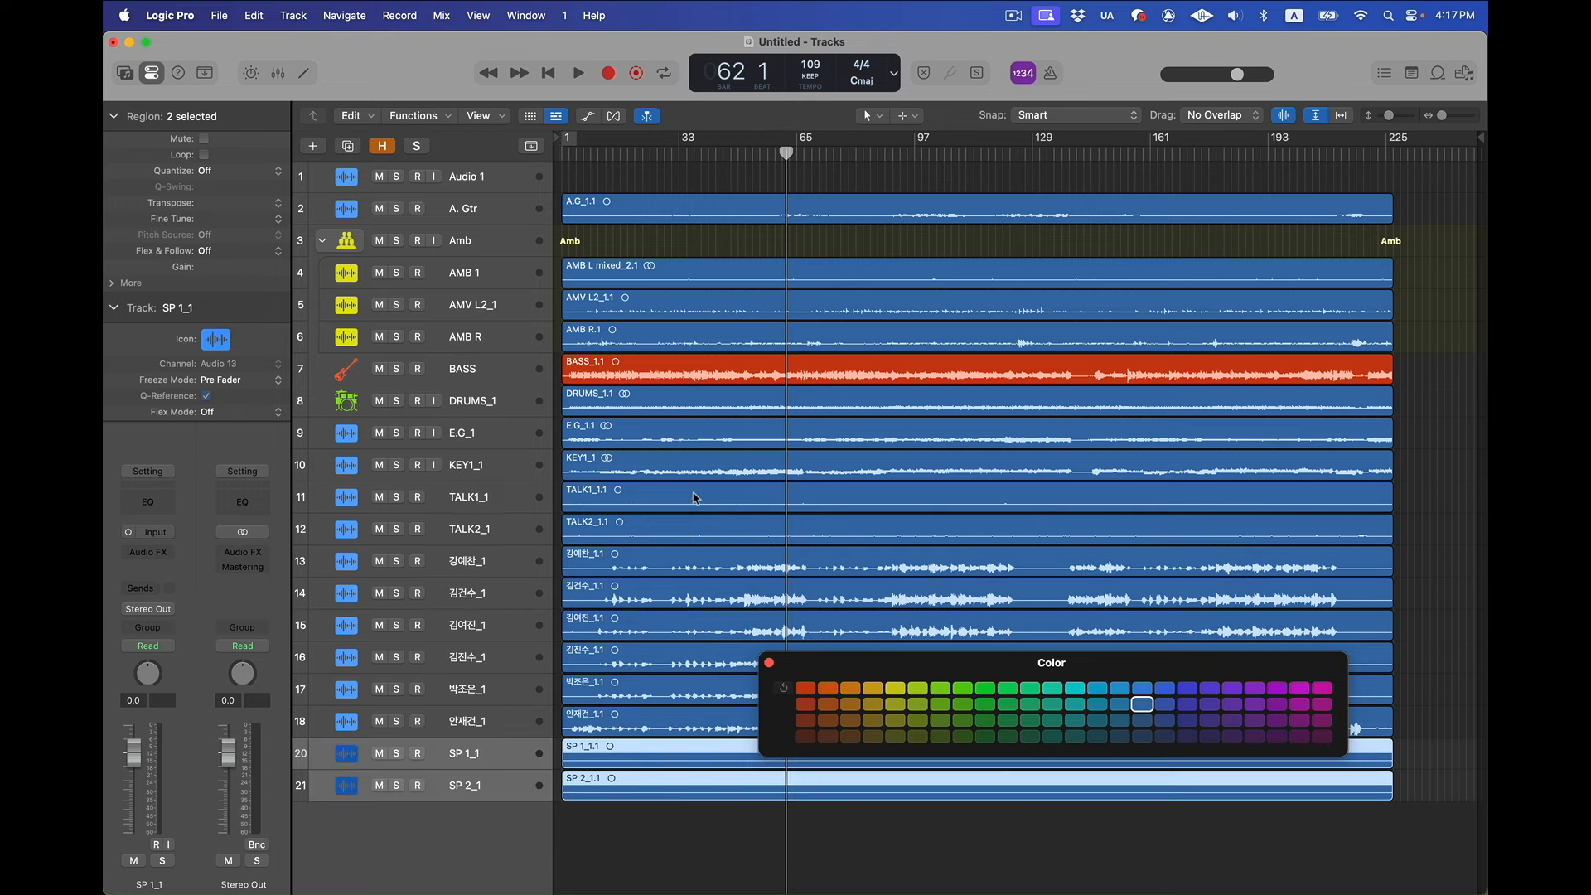
Audition the TALK2_1 track in solo from bar 62, then take it out of solo
left_click(700, 497)
left_click(811, 534)
left_click(395, 530)
key("space")
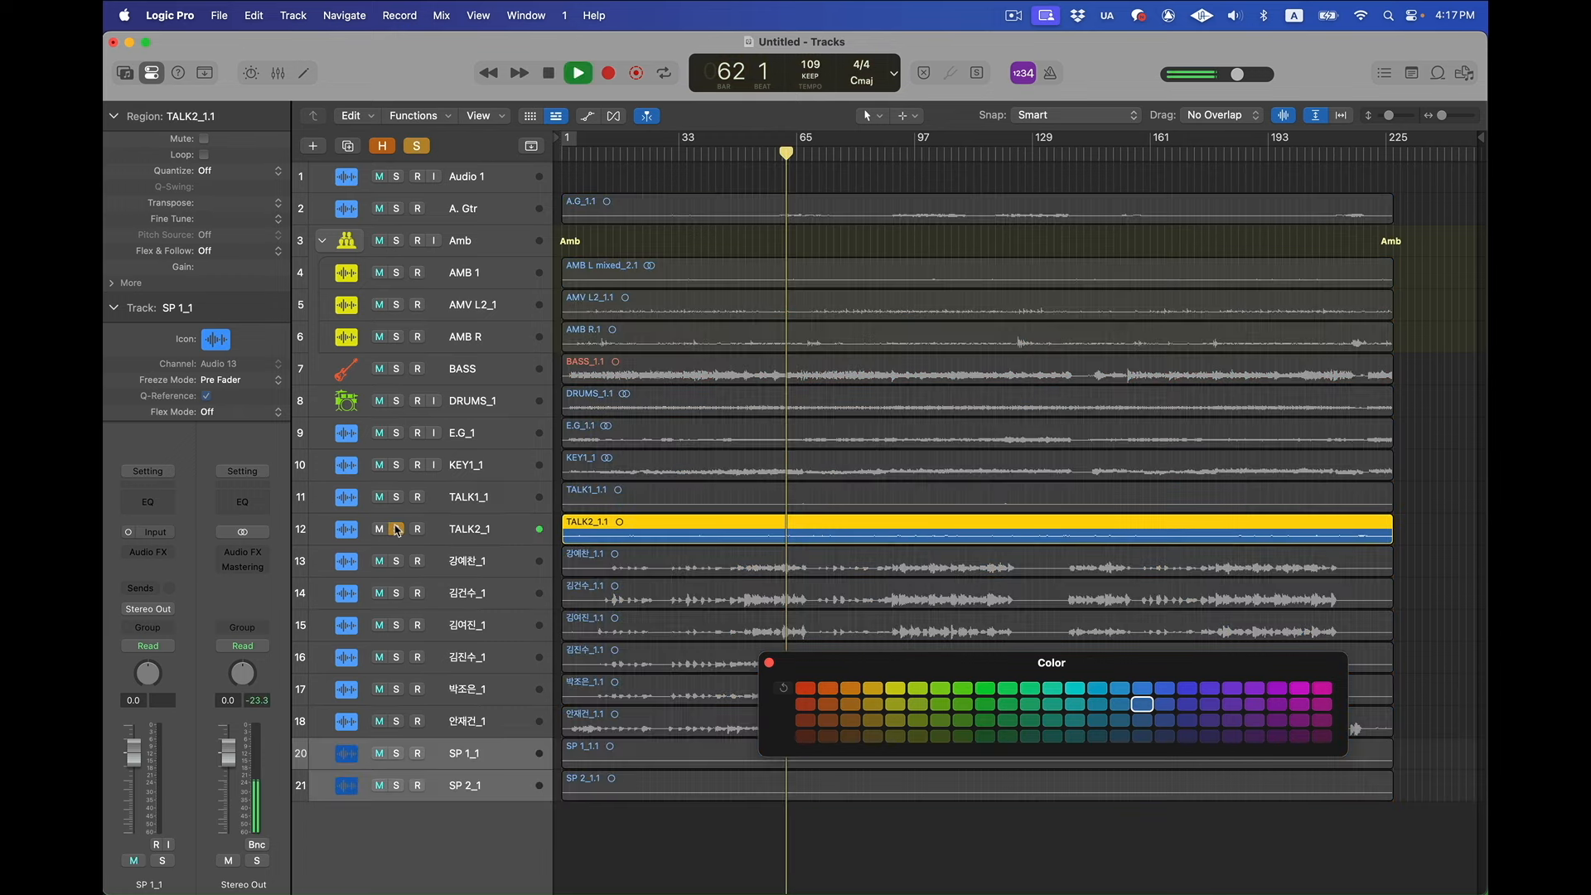
key("space")
left_click(399, 531)
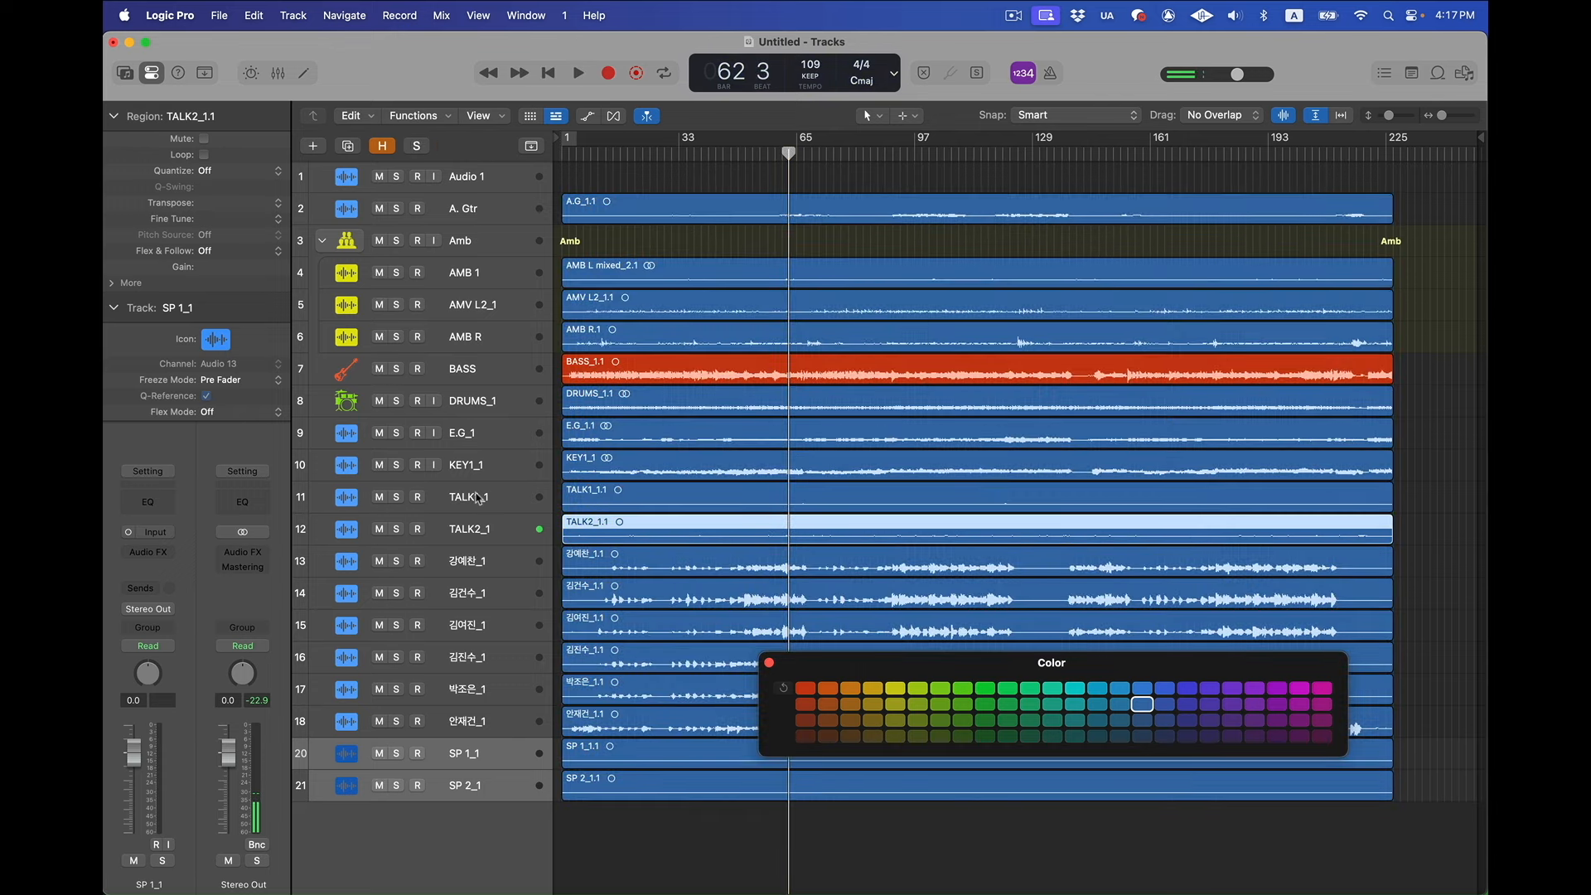
Move the TALK1_1 and TALK2_1 tracks below SP 2_1 at the end of the list
left_click(478, 497)
left_click(474, 529, "shift")
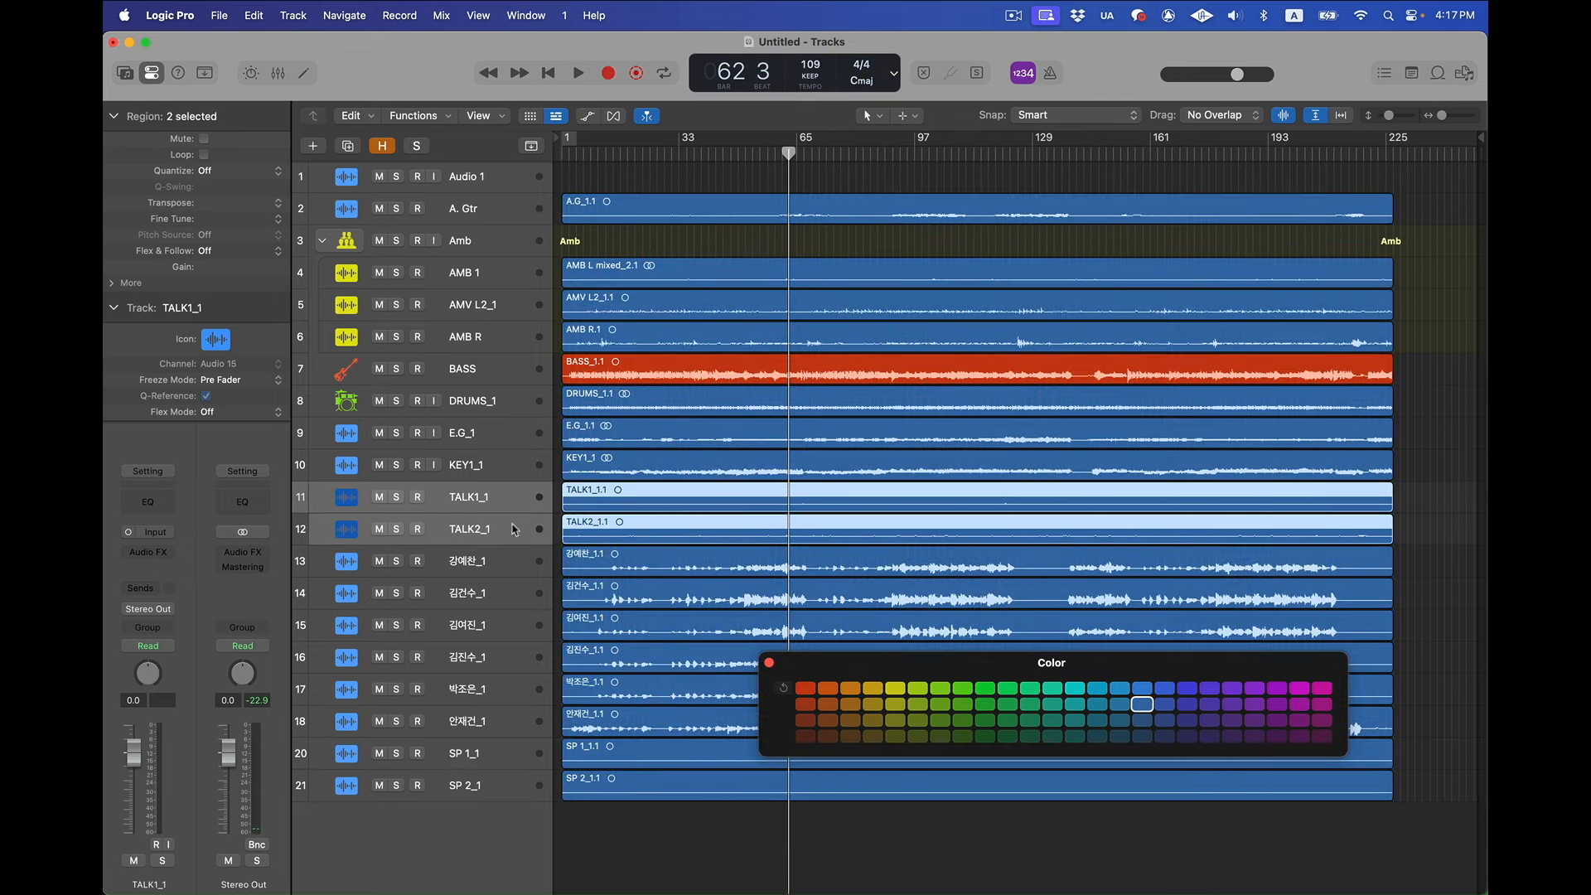
left_click_drag(487, 507, 435, 845)
Check the E.G_1 and KEY1_1 tracks and play a short stretch of the full mix from bar 62
left_click(481, 441)
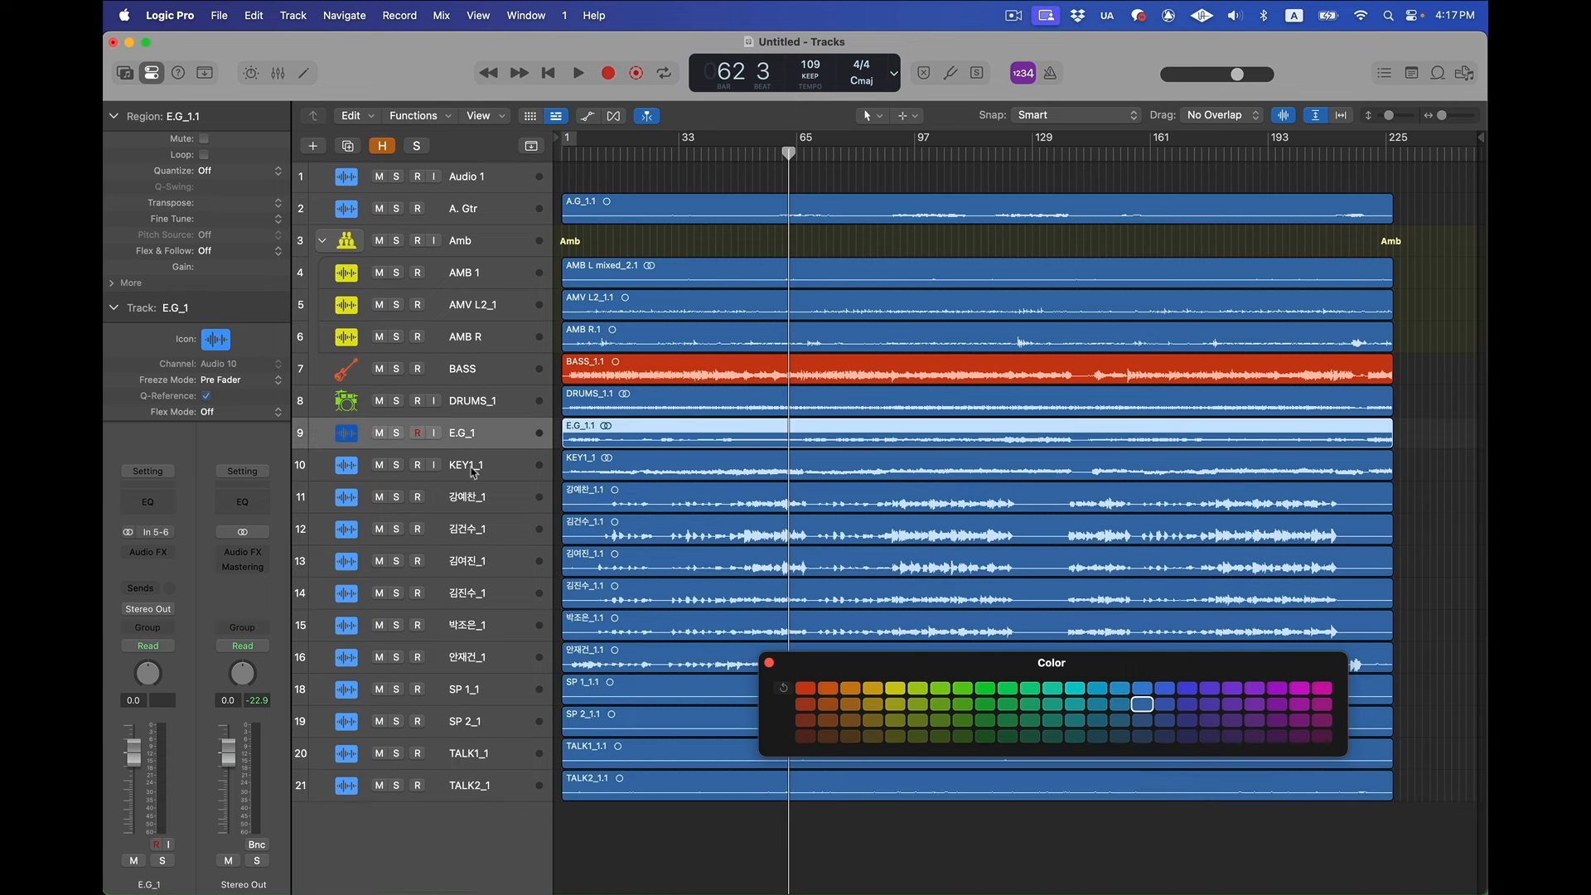
left_click(474, 472)
key("space")
key("space")
Move the last vocal track directly below KEY1_1 and remove the _1 suffix from its name
left_click(477, 503)
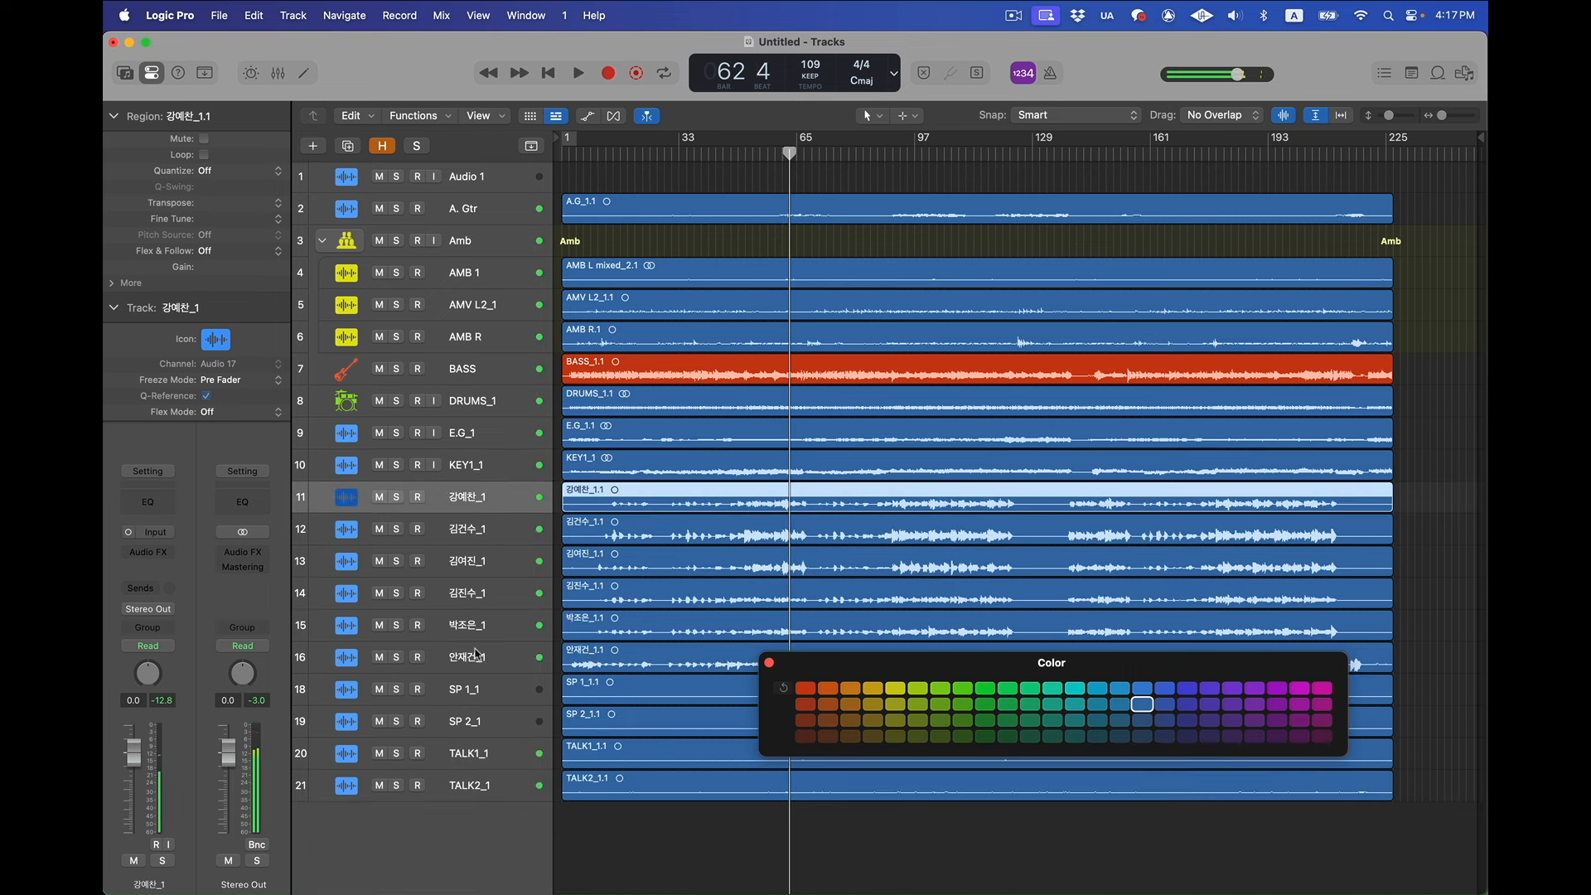
left_click(476, 655)
left_click_drag(472, 661, 398, 515)
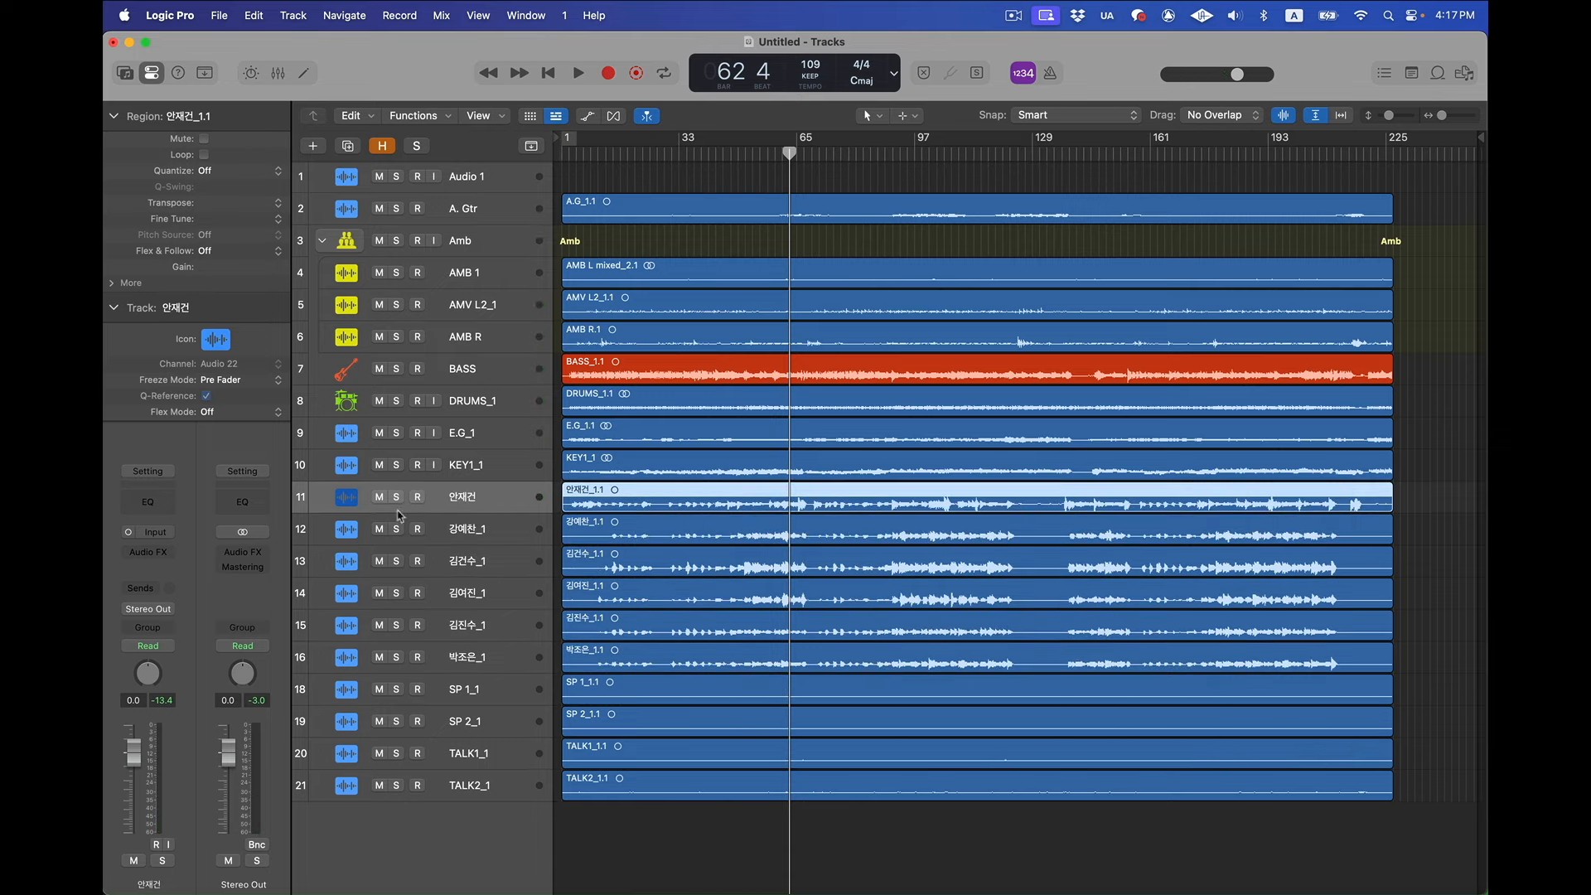
left_click(501, 530)
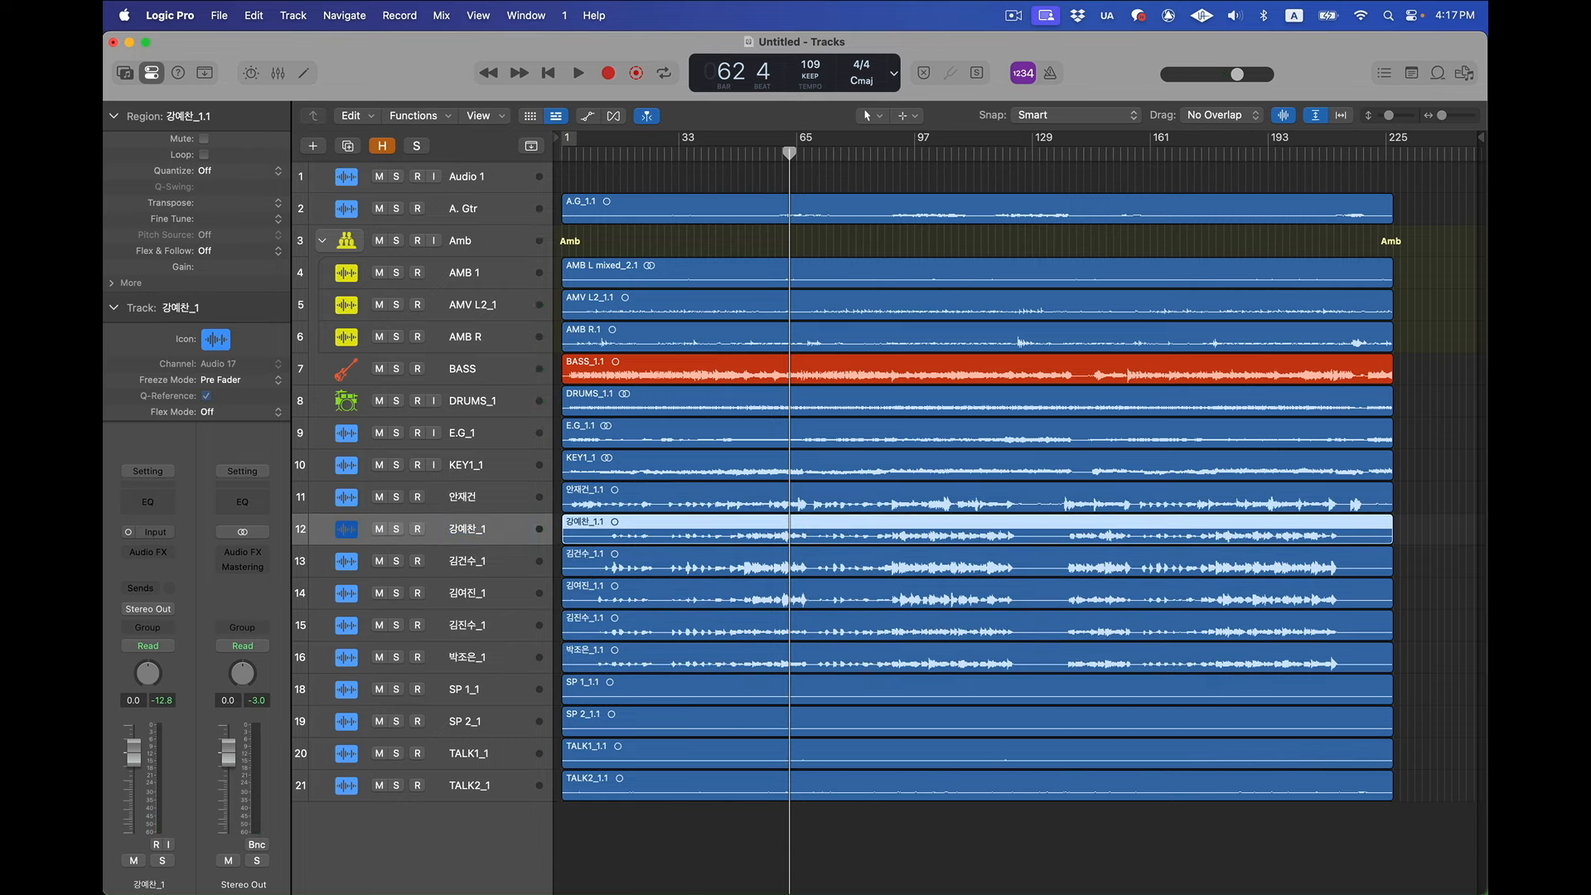
key("super+BackSpace")
key("super+z")
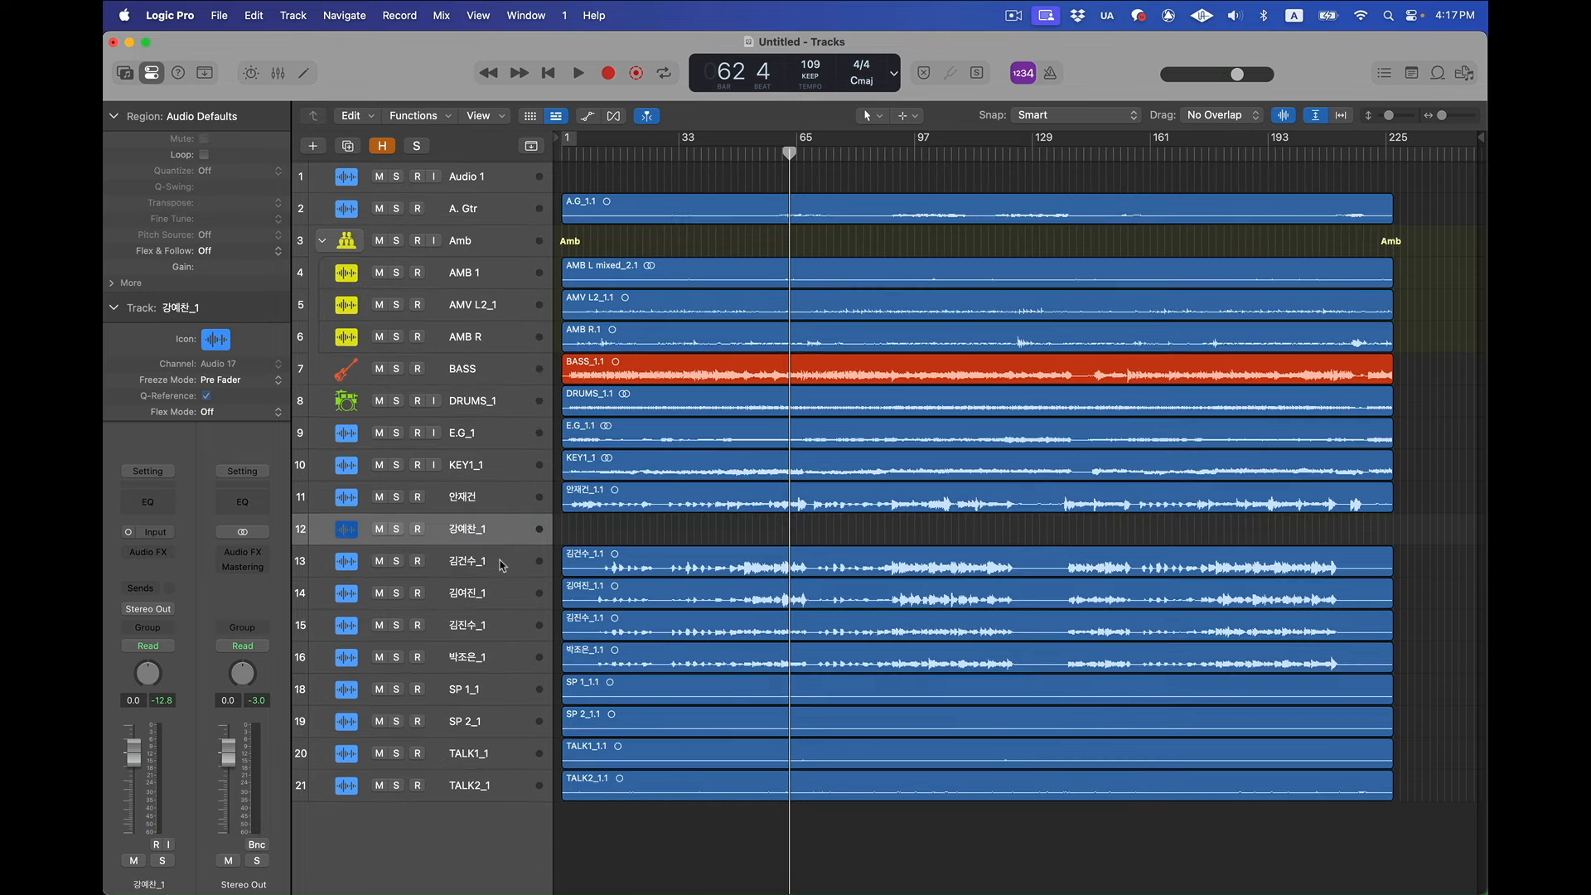
key("super+z")
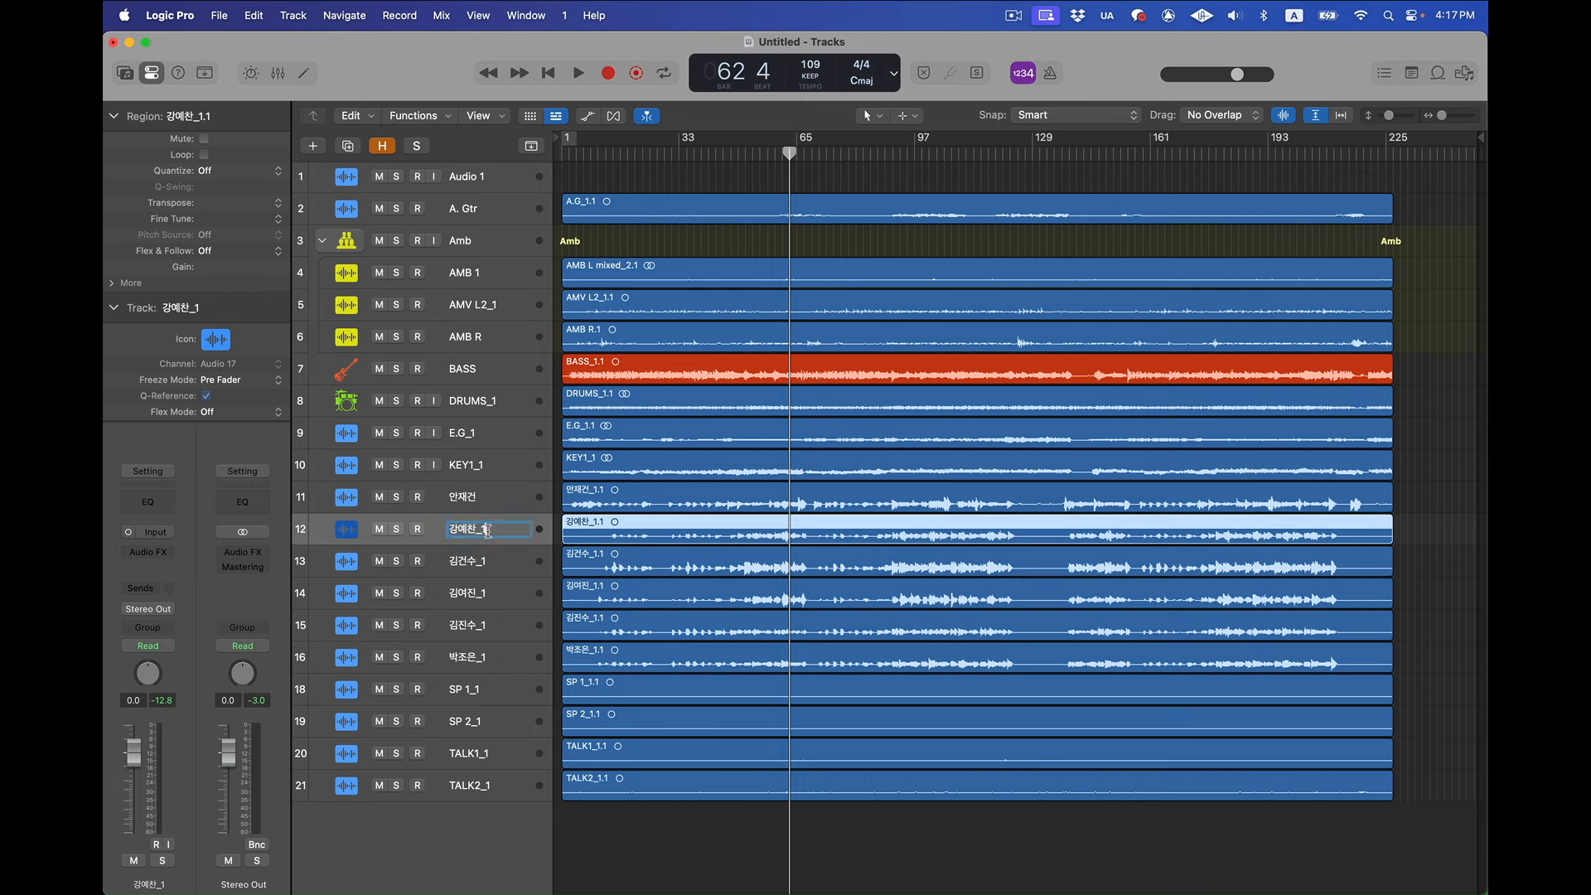
Remove the _1 suffix from the names of the vocal tracks on tracks 12 and 13
key("Return")
left_click(499, 567)
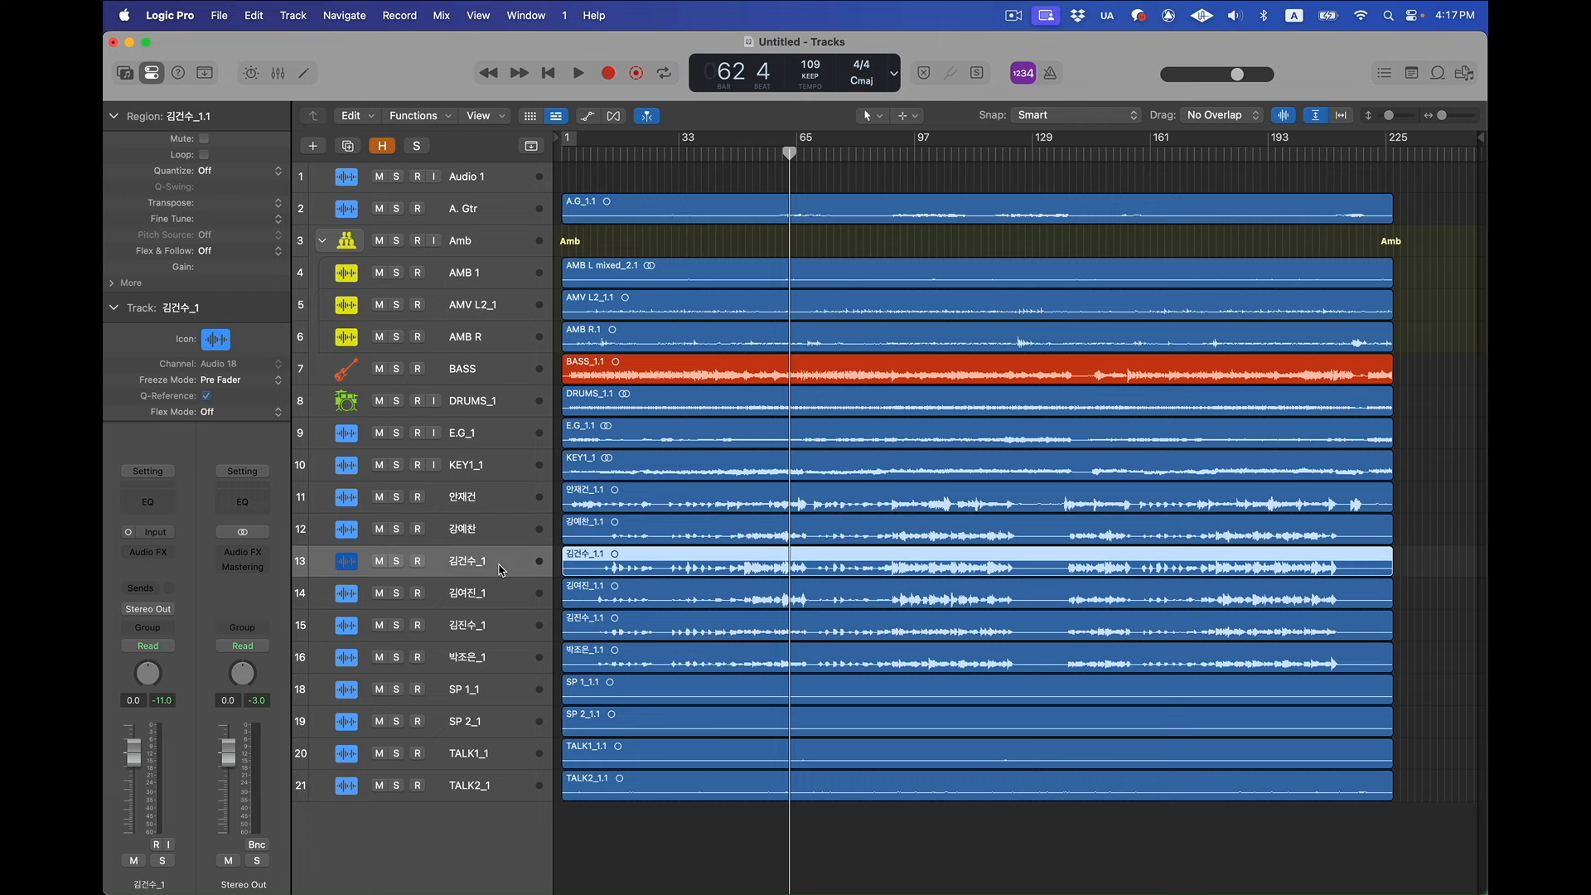
double_click(494, 564)
key("BackSpace")
key("Return")
Play a short stretch of the vocal on track 13 in solo from bar 62, and take it out of solo
left_click(397, 561)
key("space")
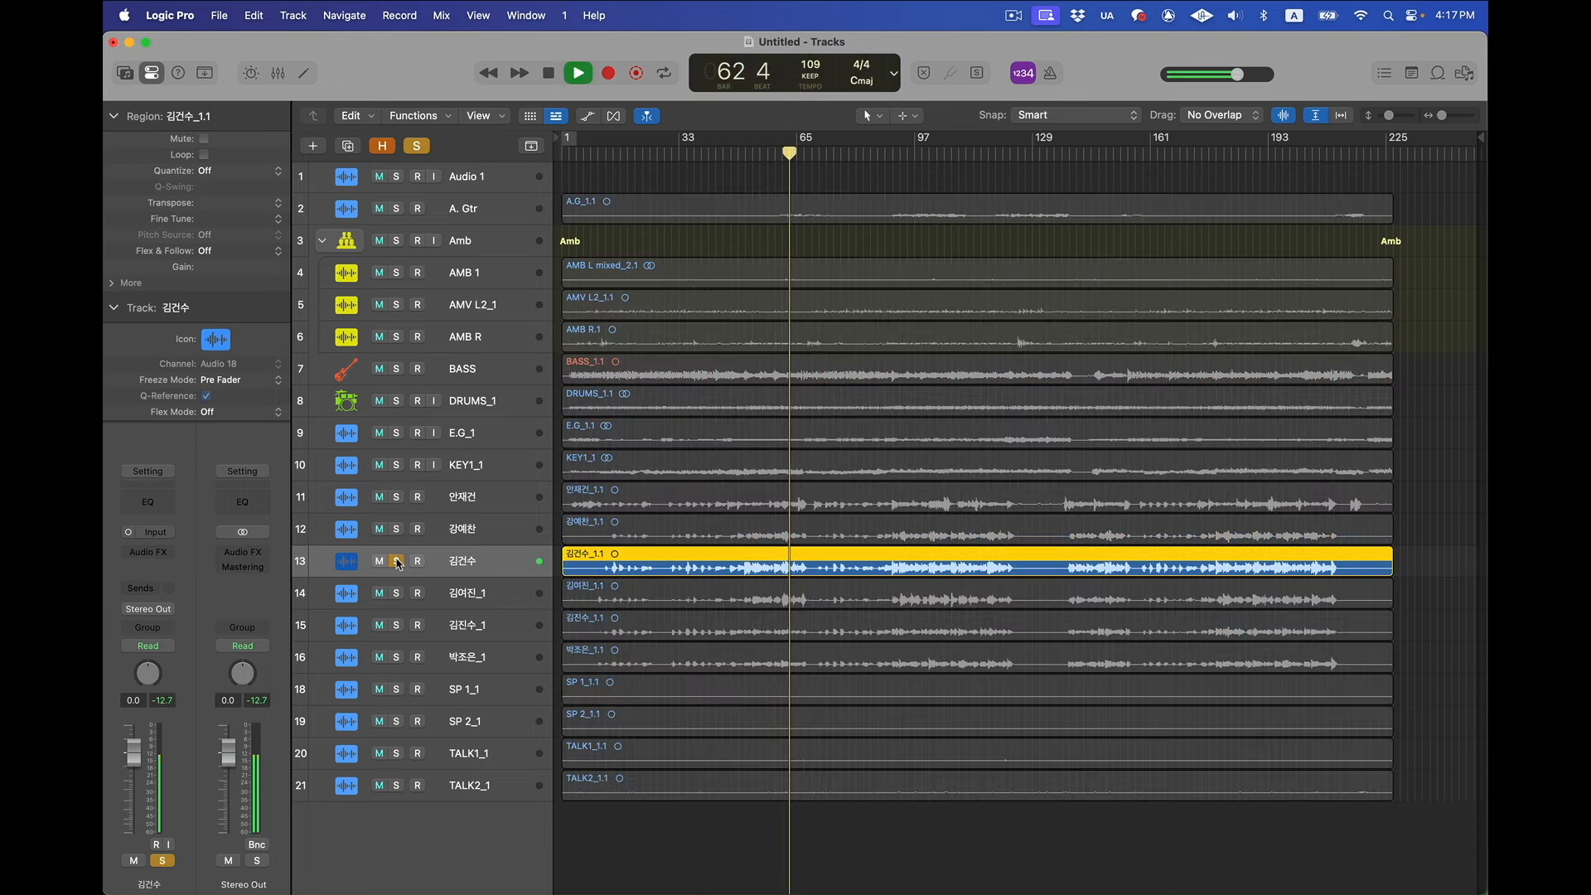
key("space")
left_click(396, 562)
Append the letter M to the names of the vocal tracks on tracks 13 and 12
left_click(495, 526)
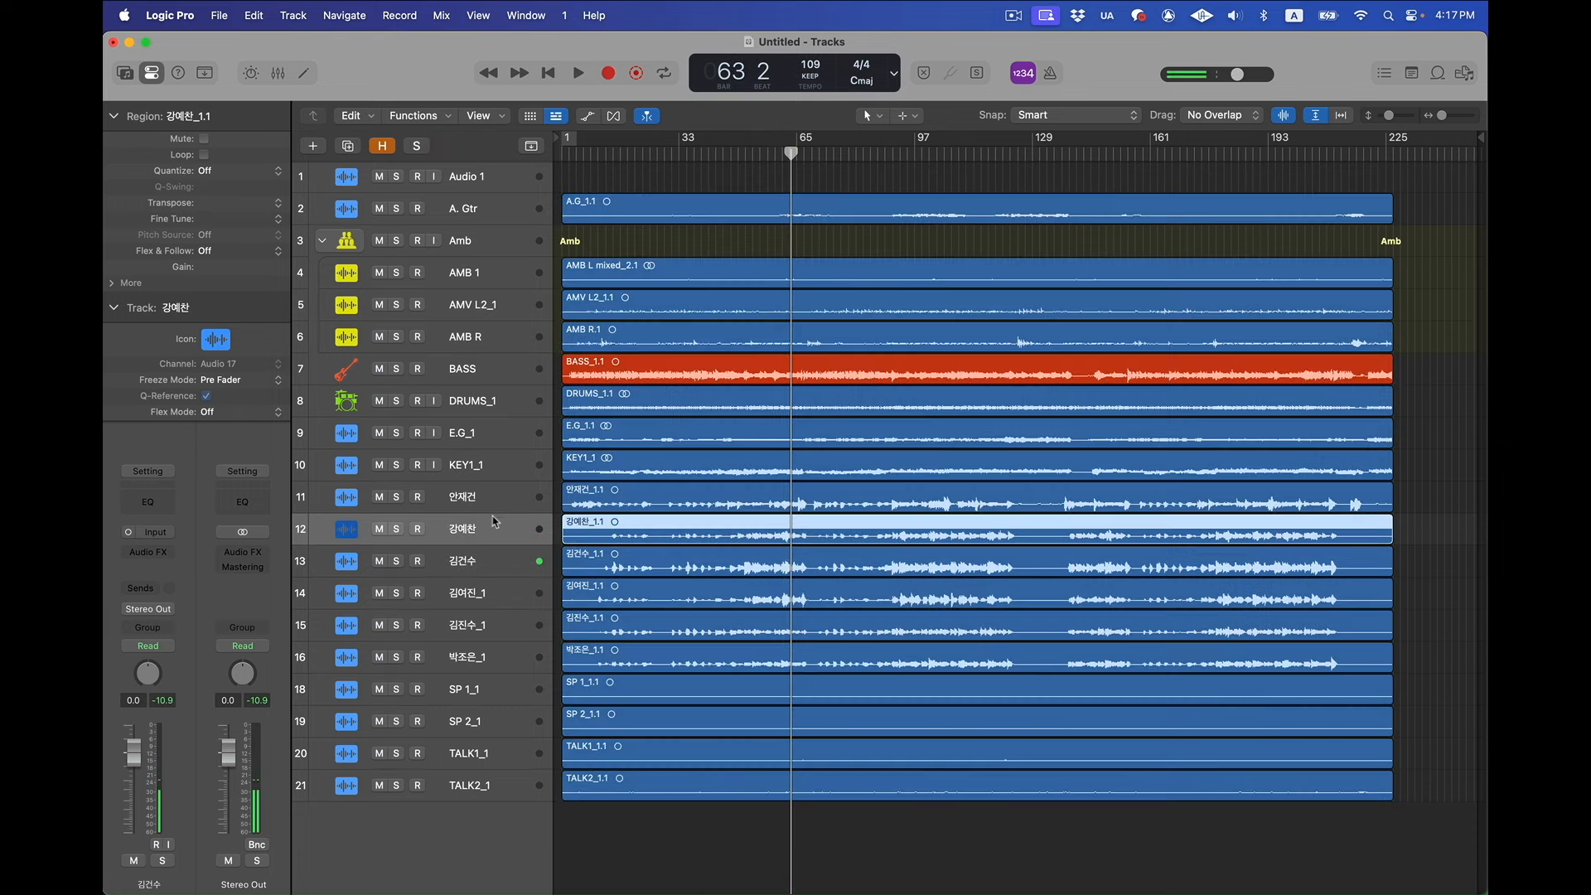
double_click(485, 560)
key("Right")
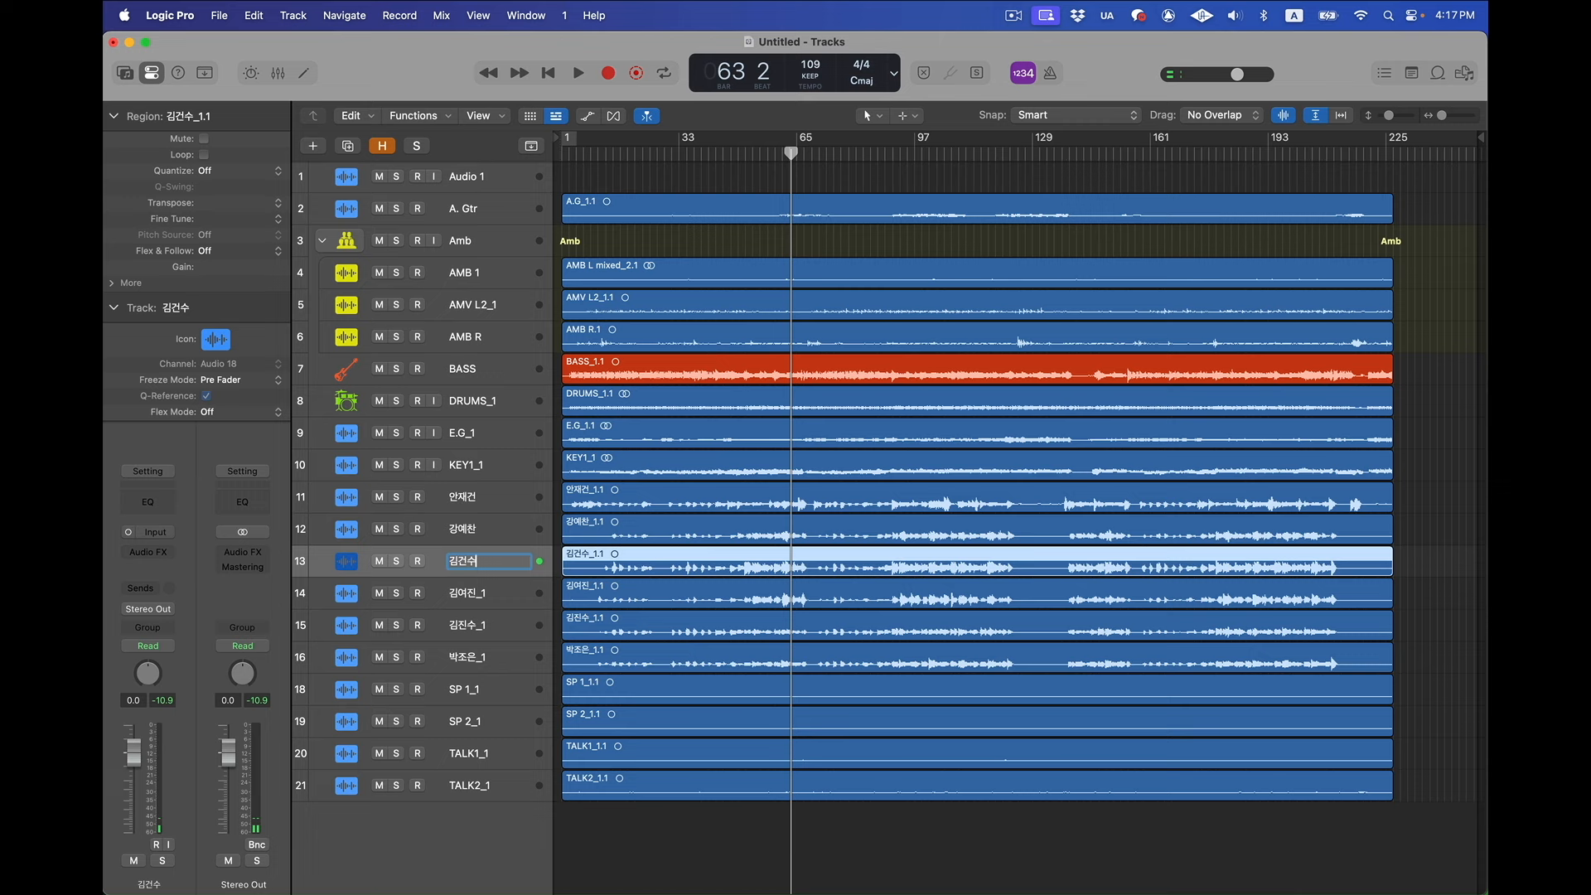
type("M")
key("Return")
key("Up")
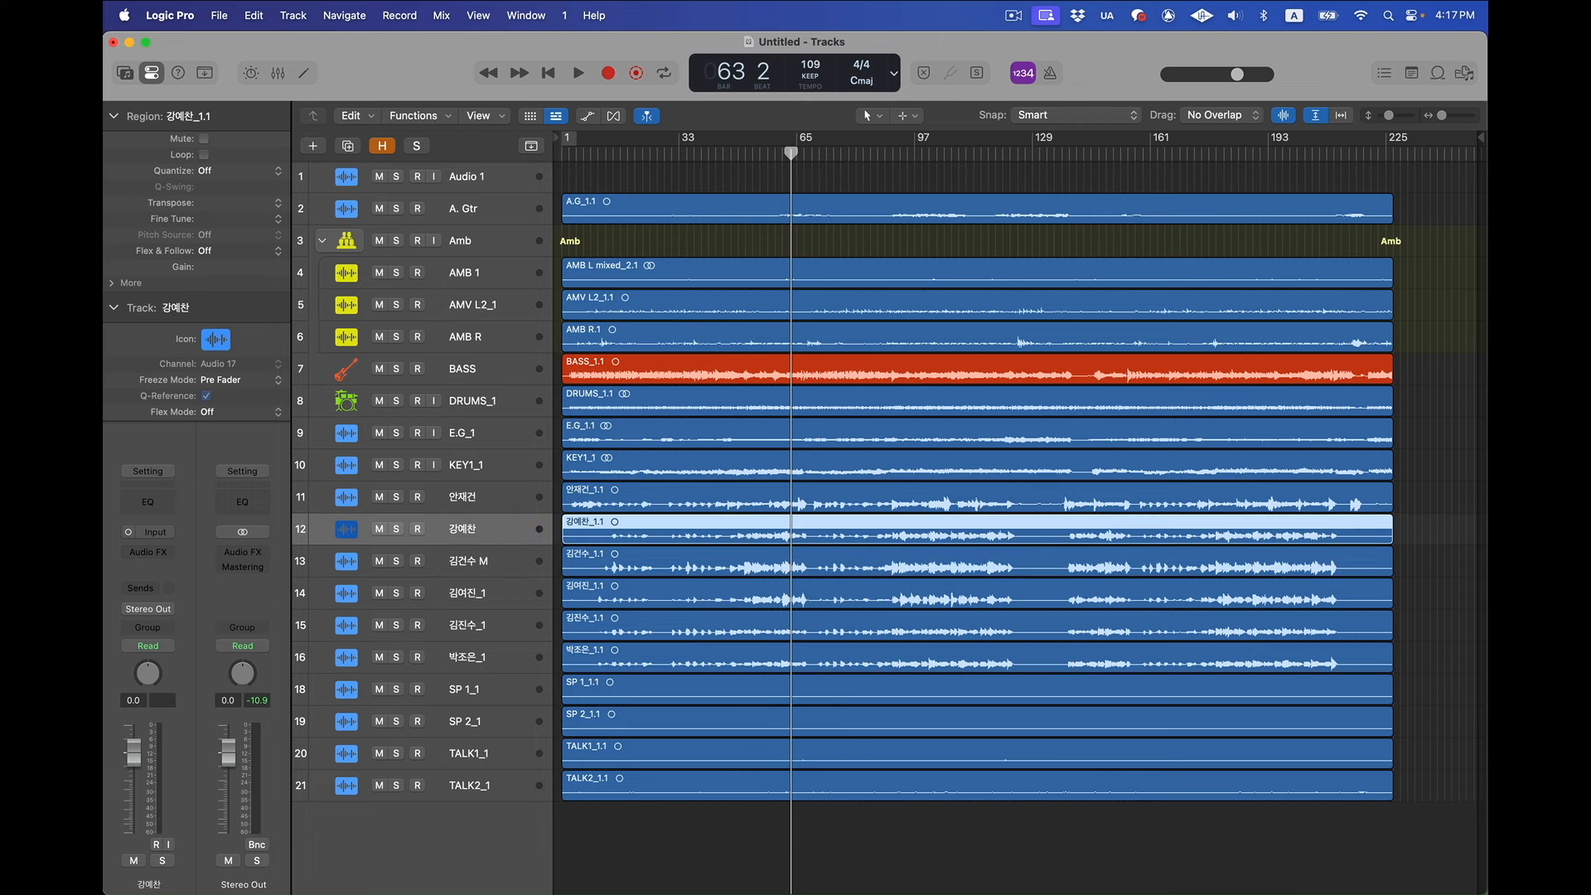
double_click(481, 532)
type("M")
key("Return")
Replace the _1 suffix with M in the name of the vocal track on track 15
left_click(492, 594)
double_click(490, 624)
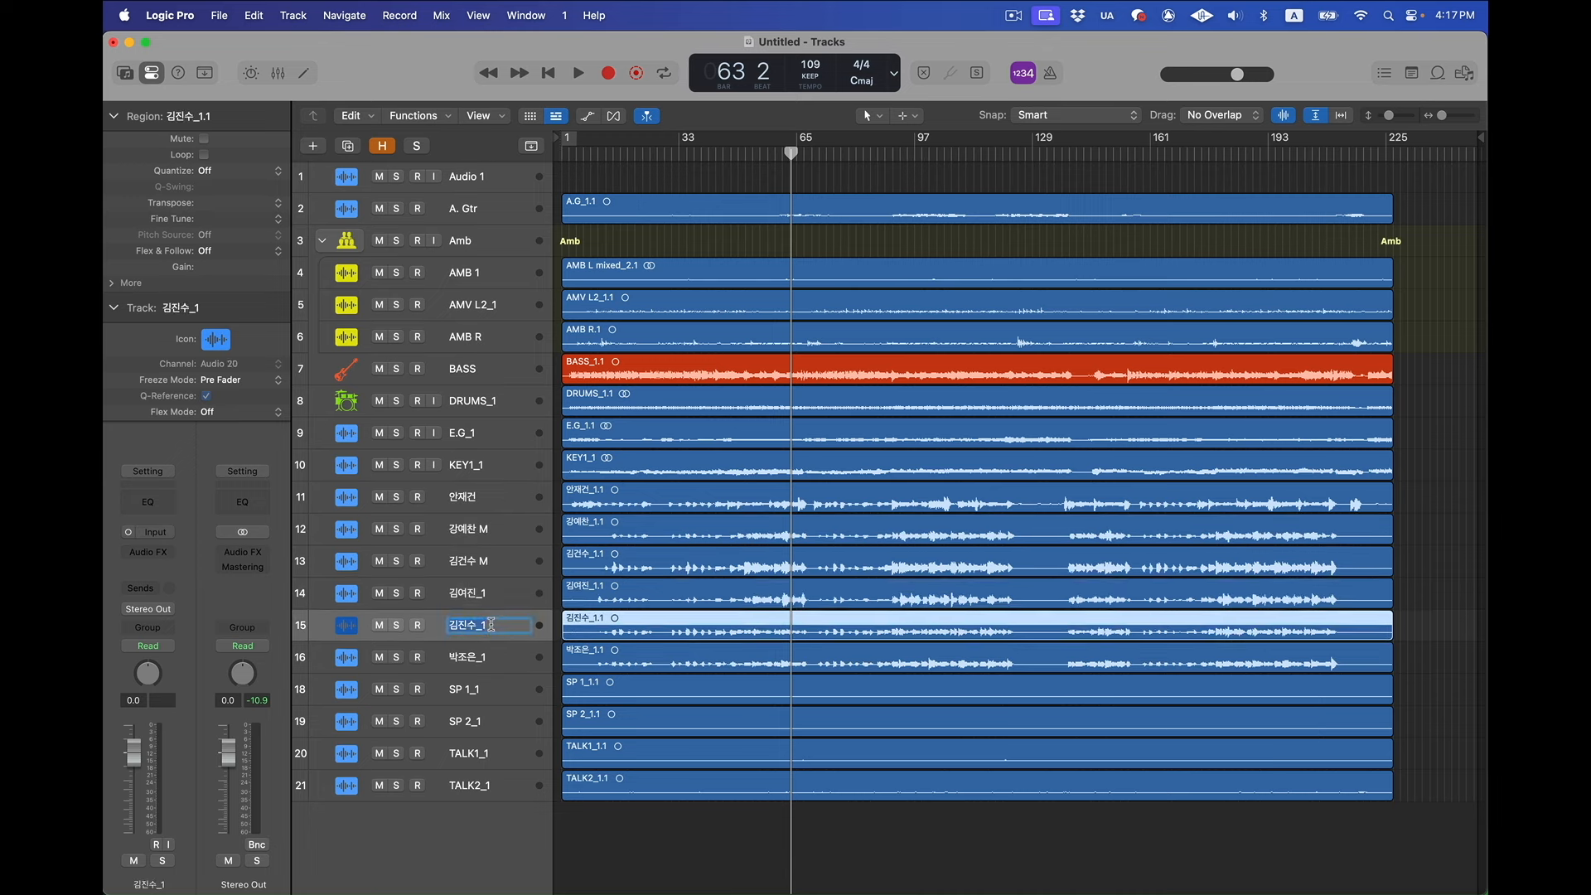
type("M")
key("Return")
Replace the _1 suffix with F in the names of the vocal tracks on tracks 14 and 16
left_click(492, 597)
double_click(492, 594)
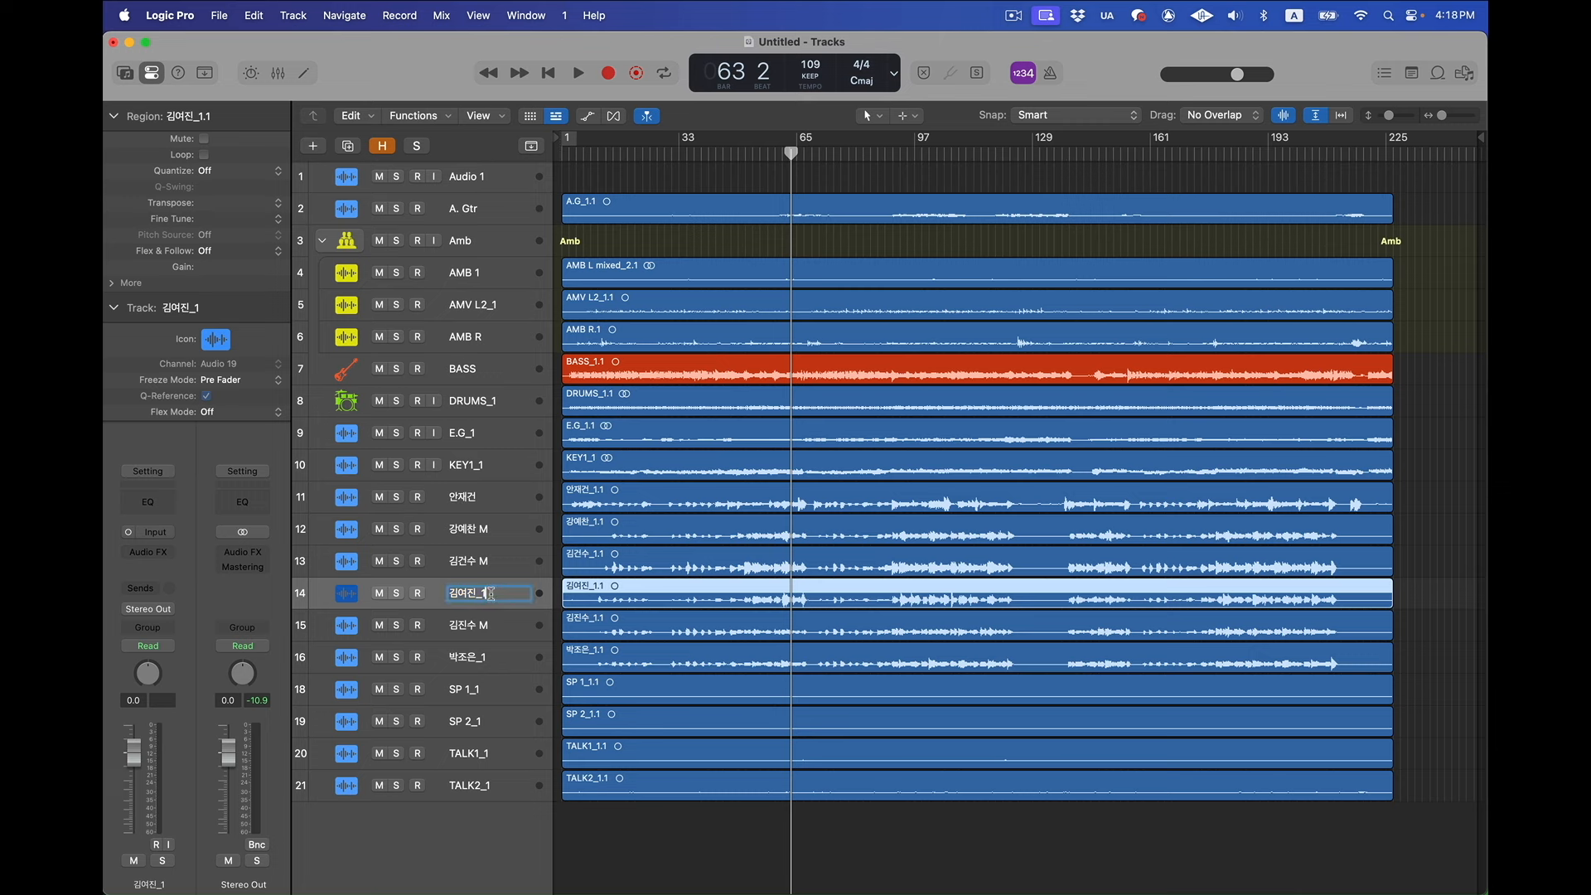
type("F")
key("Return")
left_click(492, 656)
double_click(496, 656)
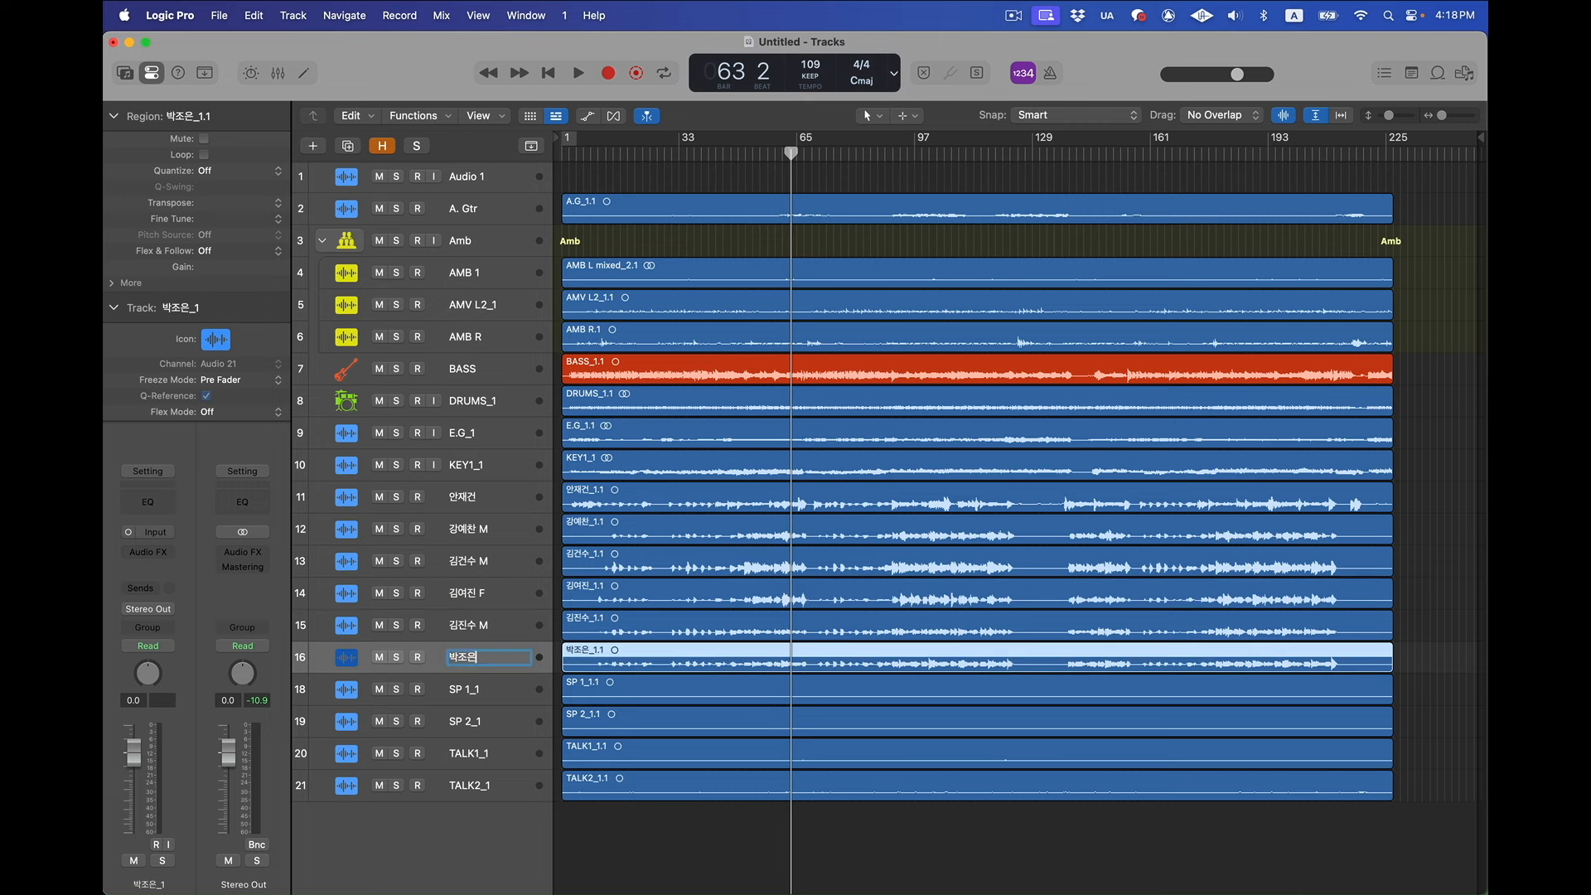
type("F")
key("Return")
Group the two F vocal tracks together and move them above the M vocals, directly below track 11
left_click_drag(481, 660, 464, 605)
left_click(467, 593, "shift")
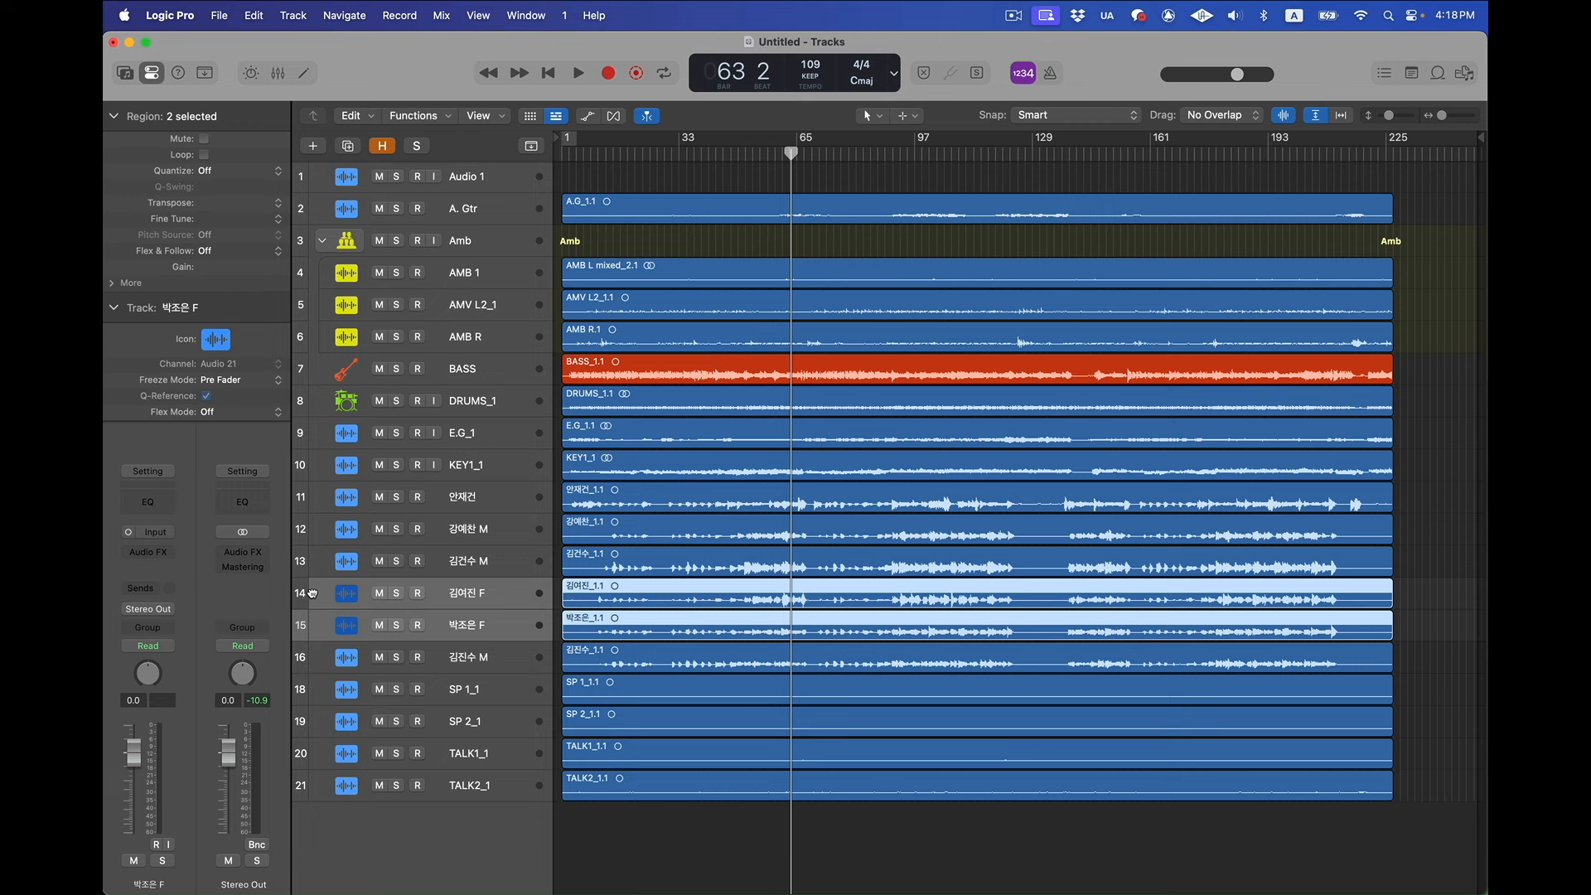
left_click_drag(312, 593, 318, 512)
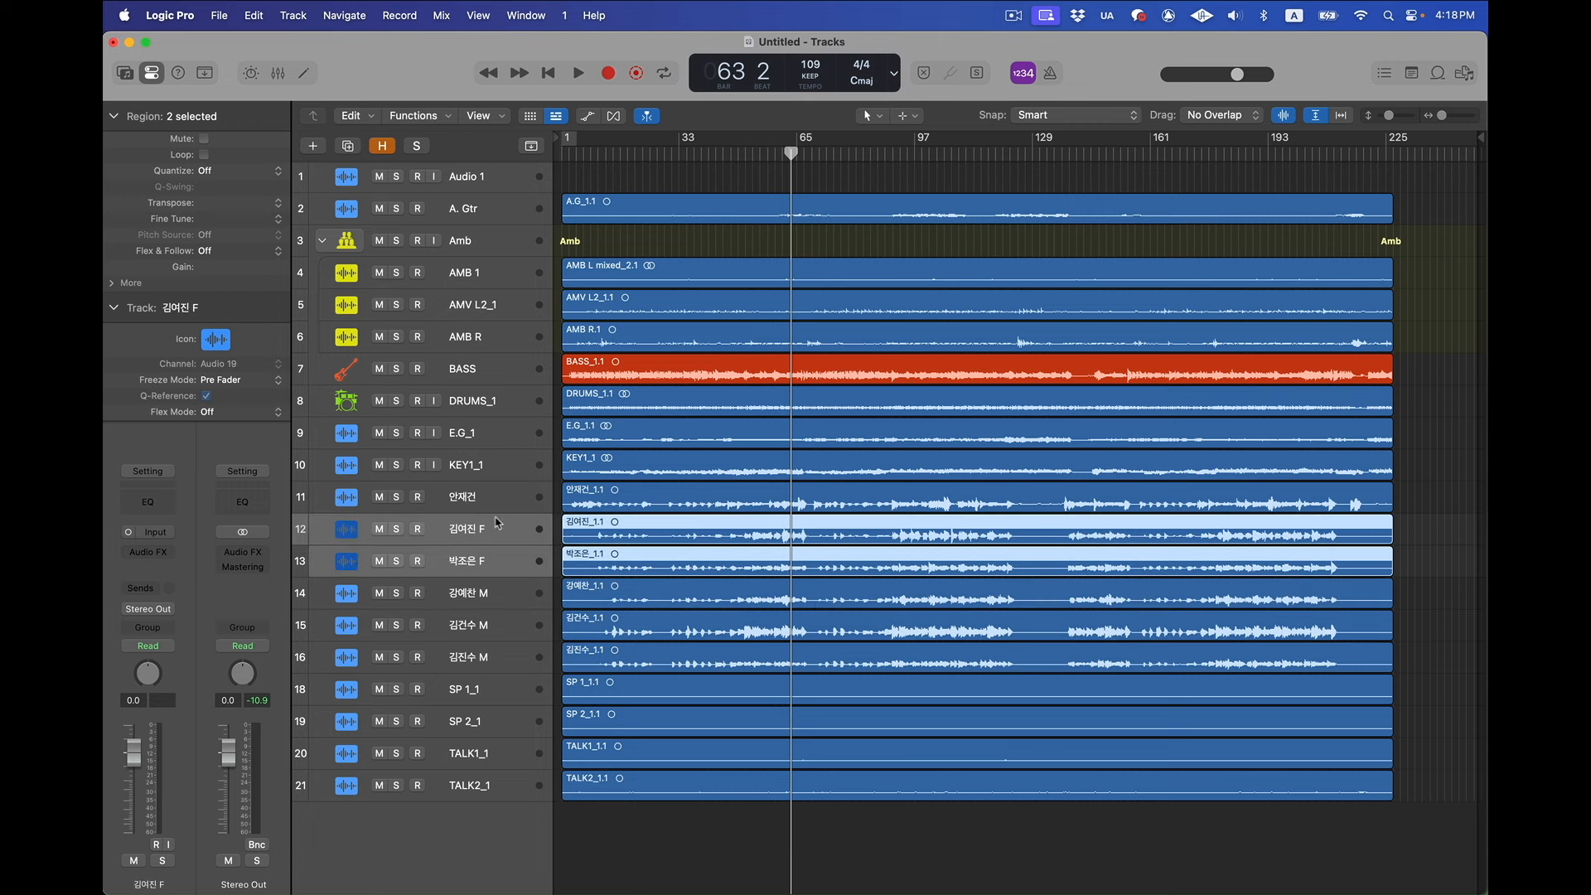
Create a summing stack from the two F and three M vocal tracks on tracks 12 to 16
left_click(477, 663, "shift")
left_click(497, 691)
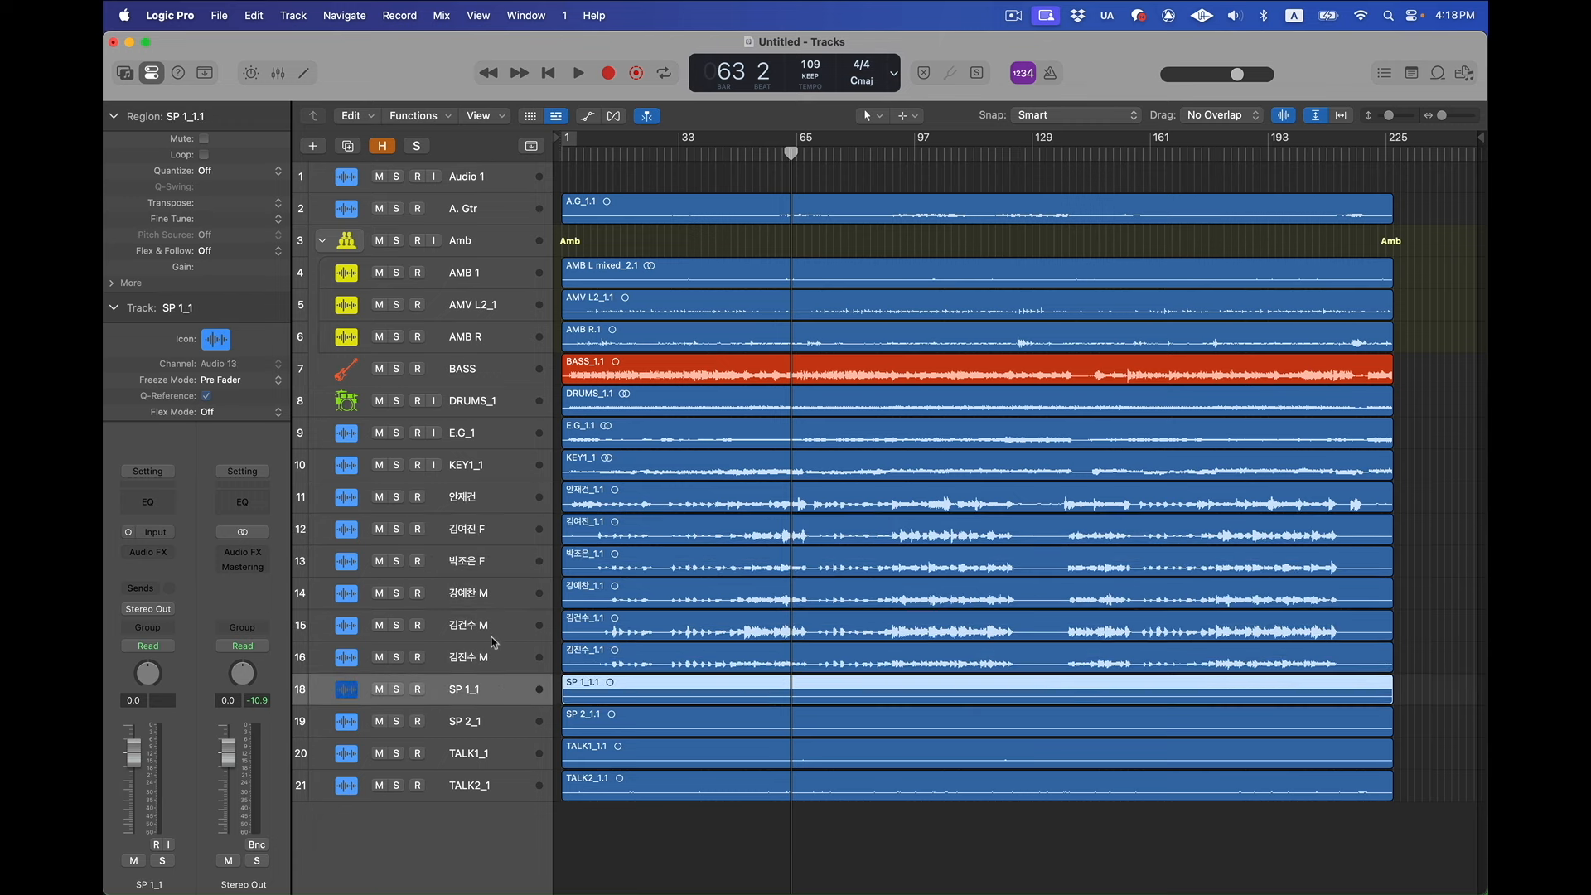
left_click(492, 597)
left_click(490, 661, "shift")
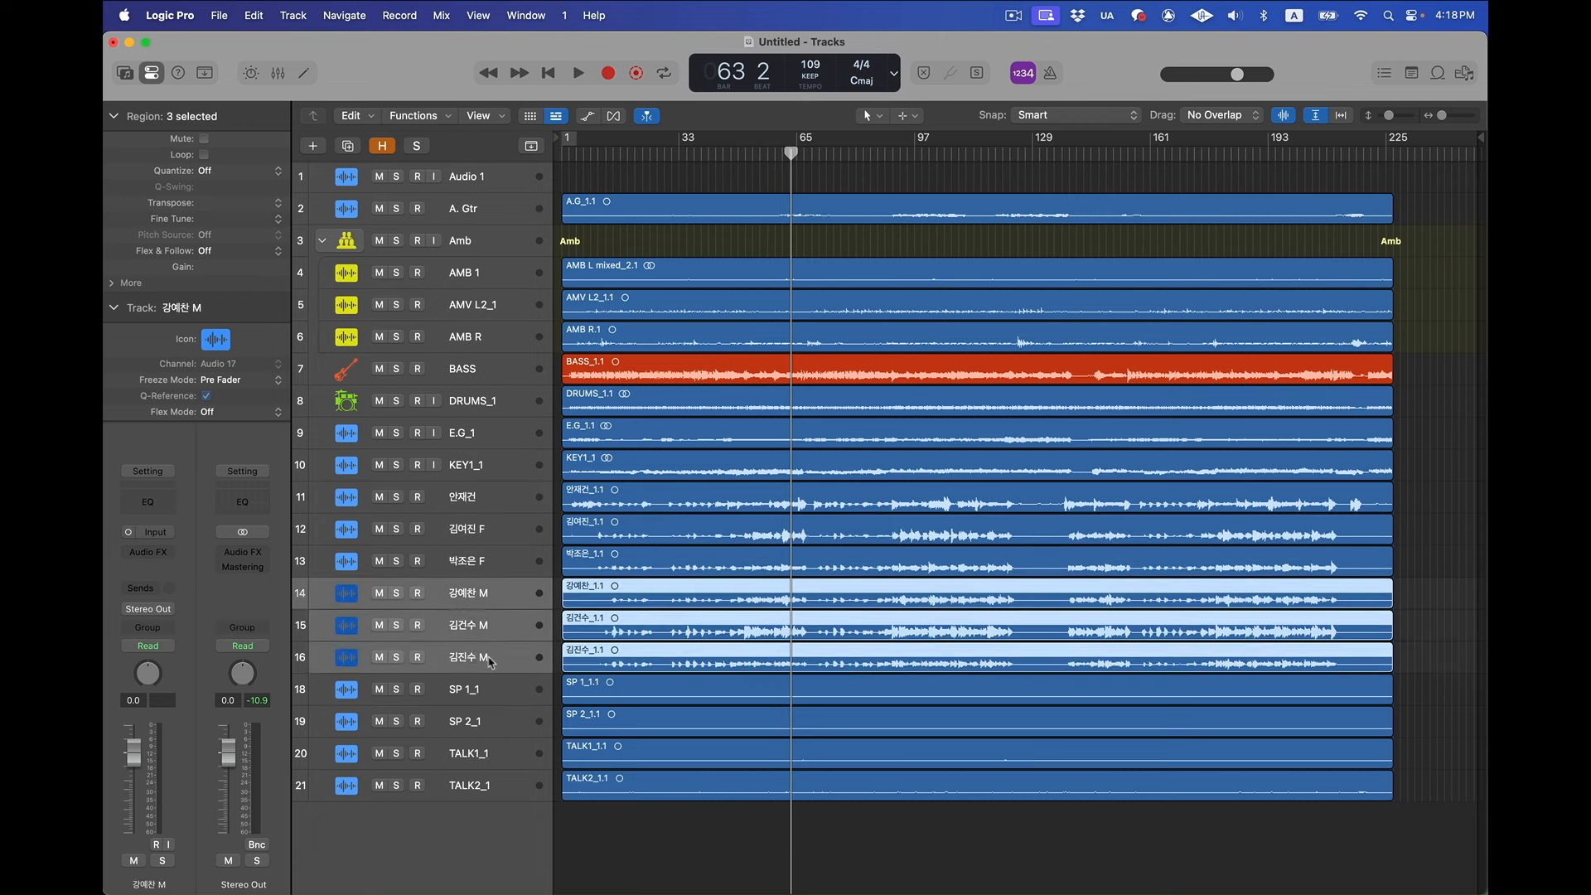
left_click(493, 536)
left_click(499, 665, "shift")
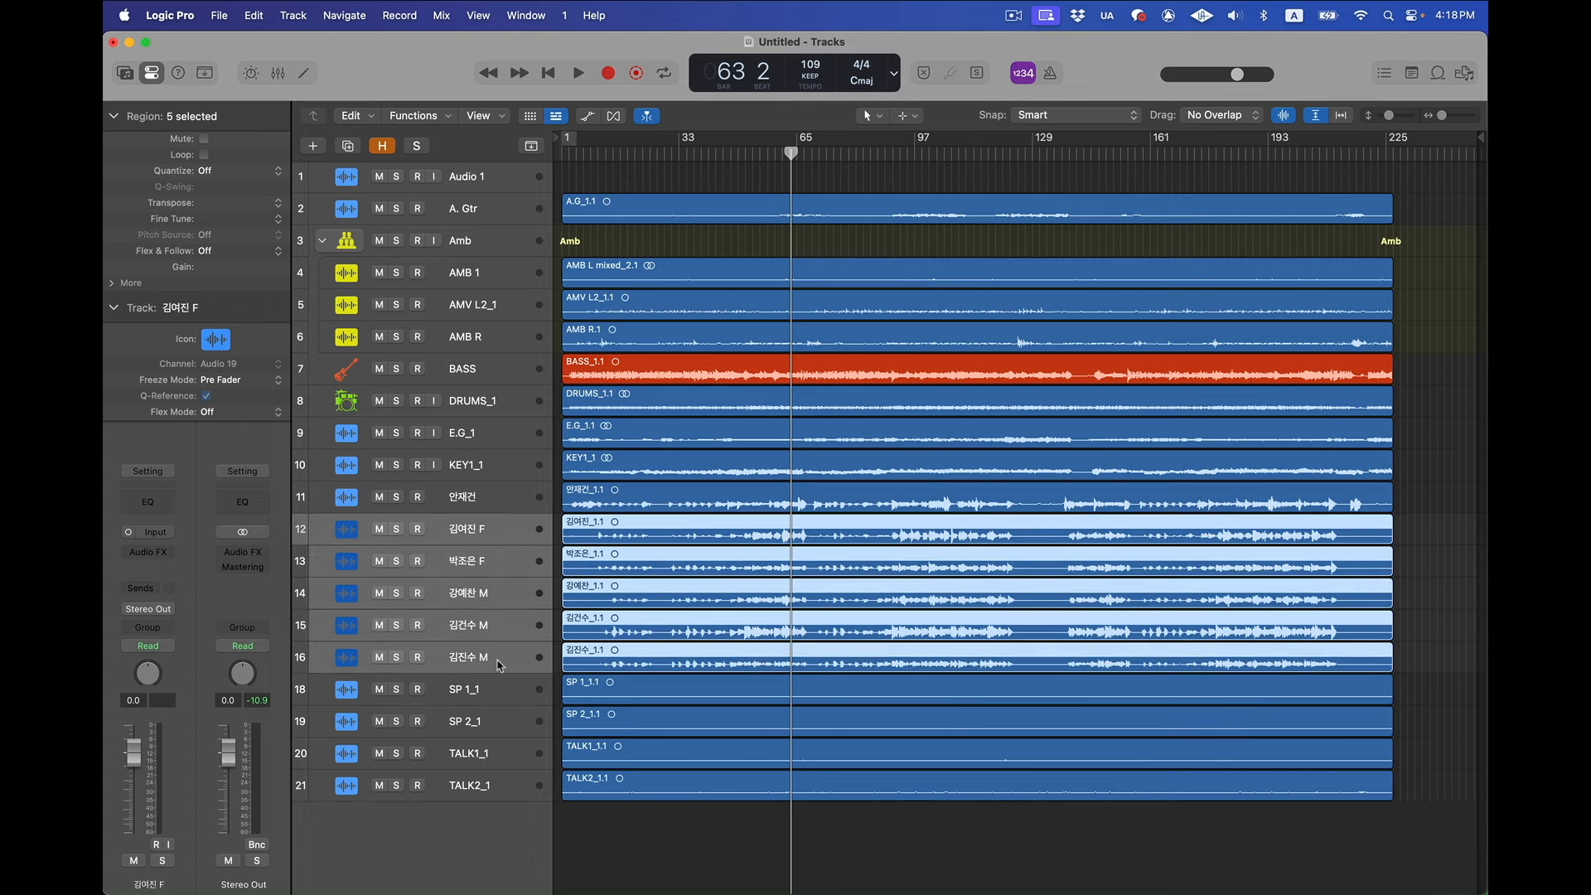
key("shift+super+d")
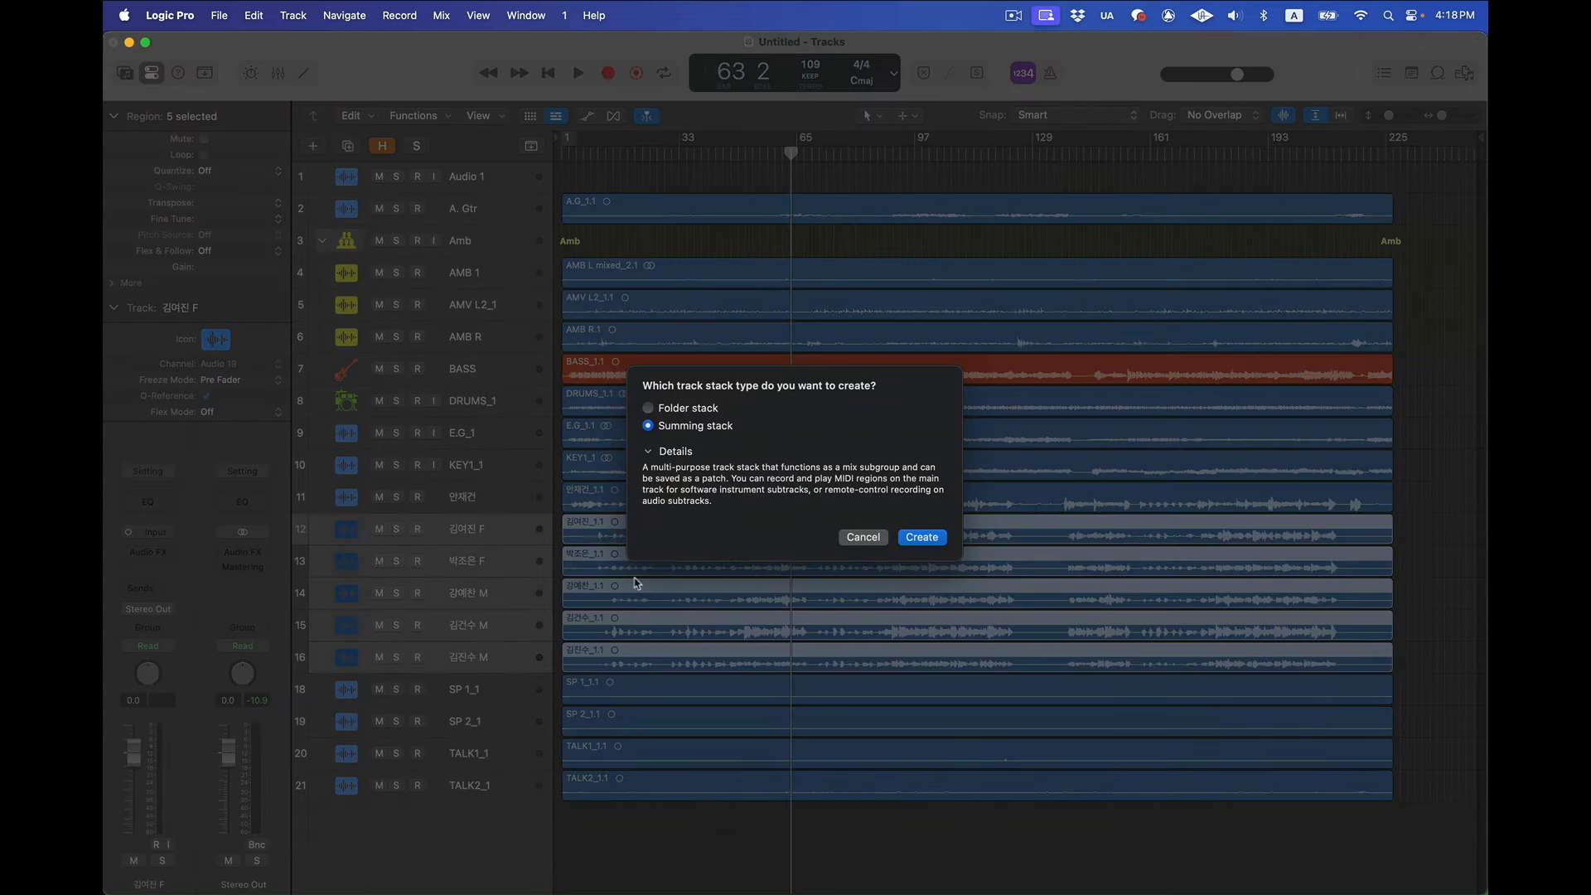
left_click(923, 537)
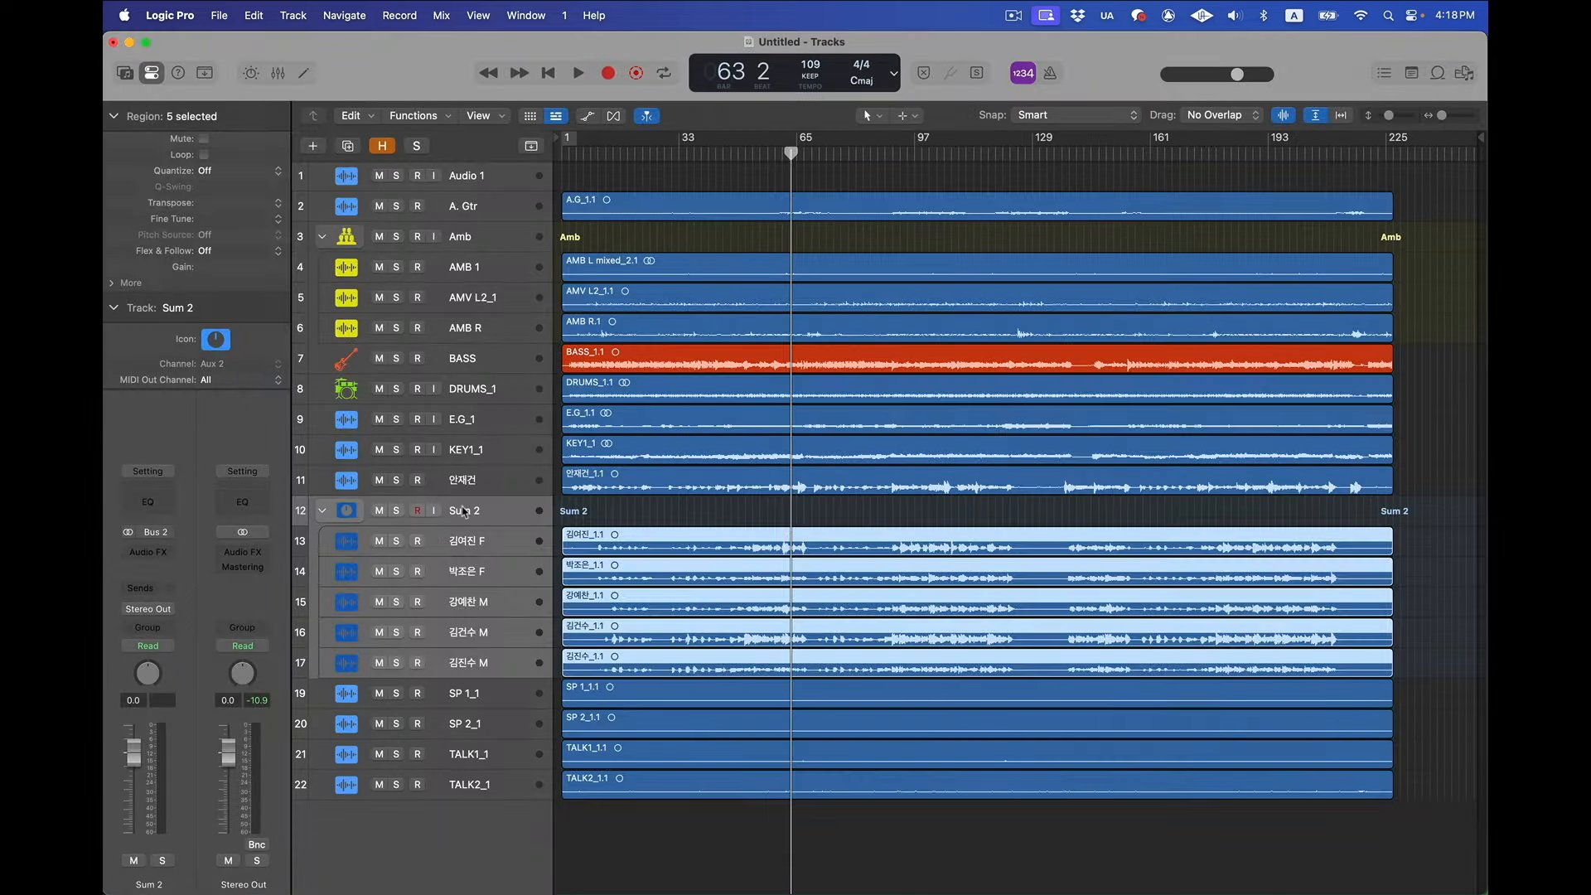
Rename the new vocal summing stack as BV
double_click(464, 511)
type("B")
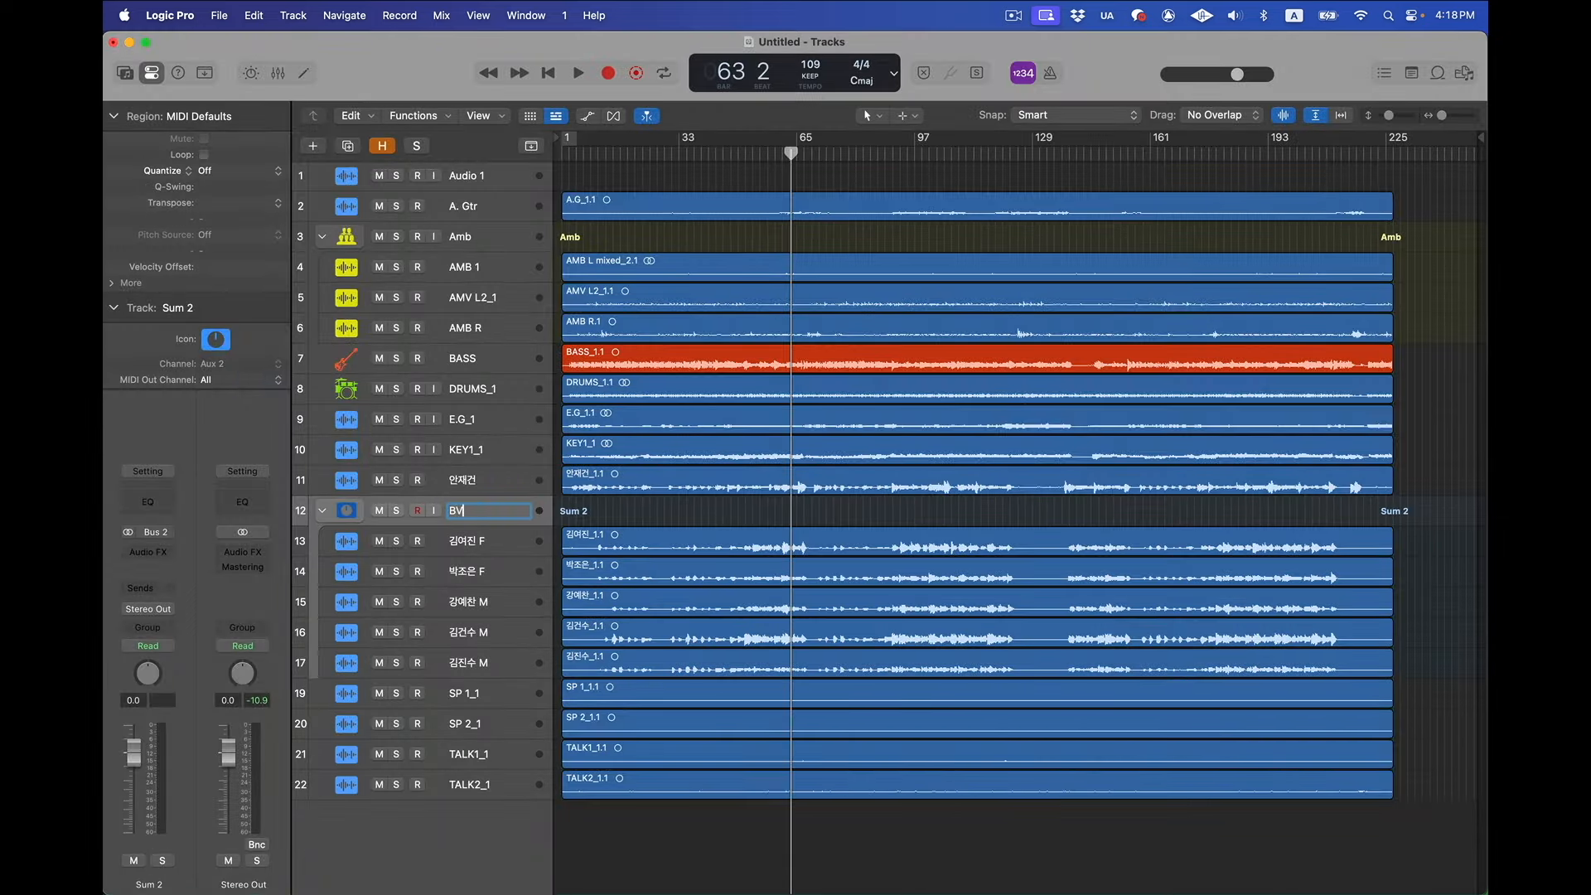
type("V")
key("Return")
Colour the channel strips of the two F vocal tracks bright red in the mixer
key("super+2")
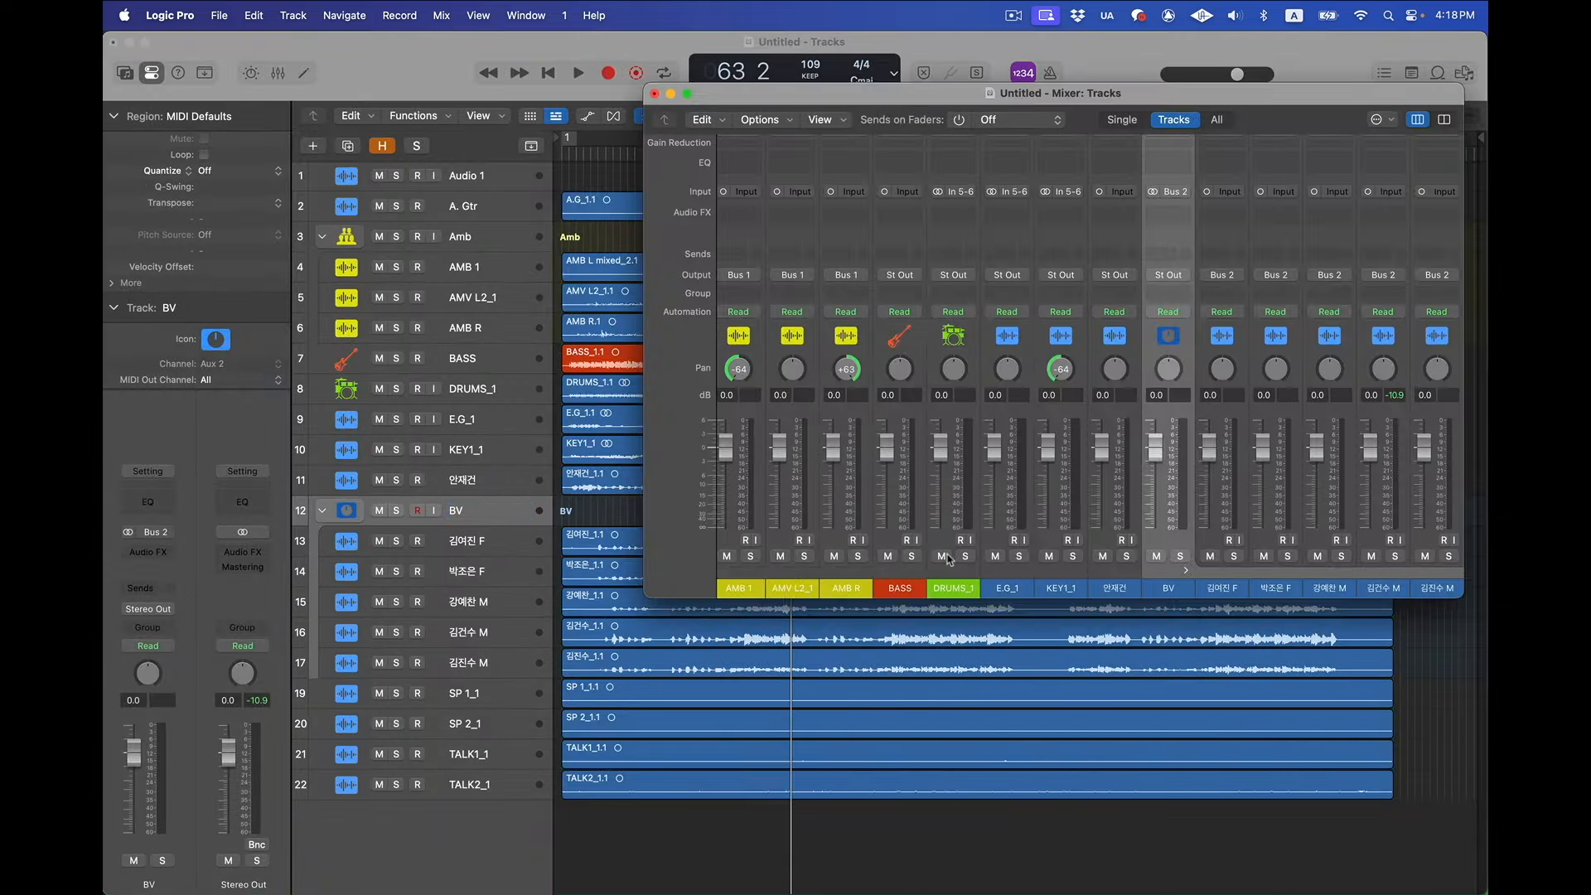
scroll(1035, 563, "right", 3)
left_click(1077, 587)
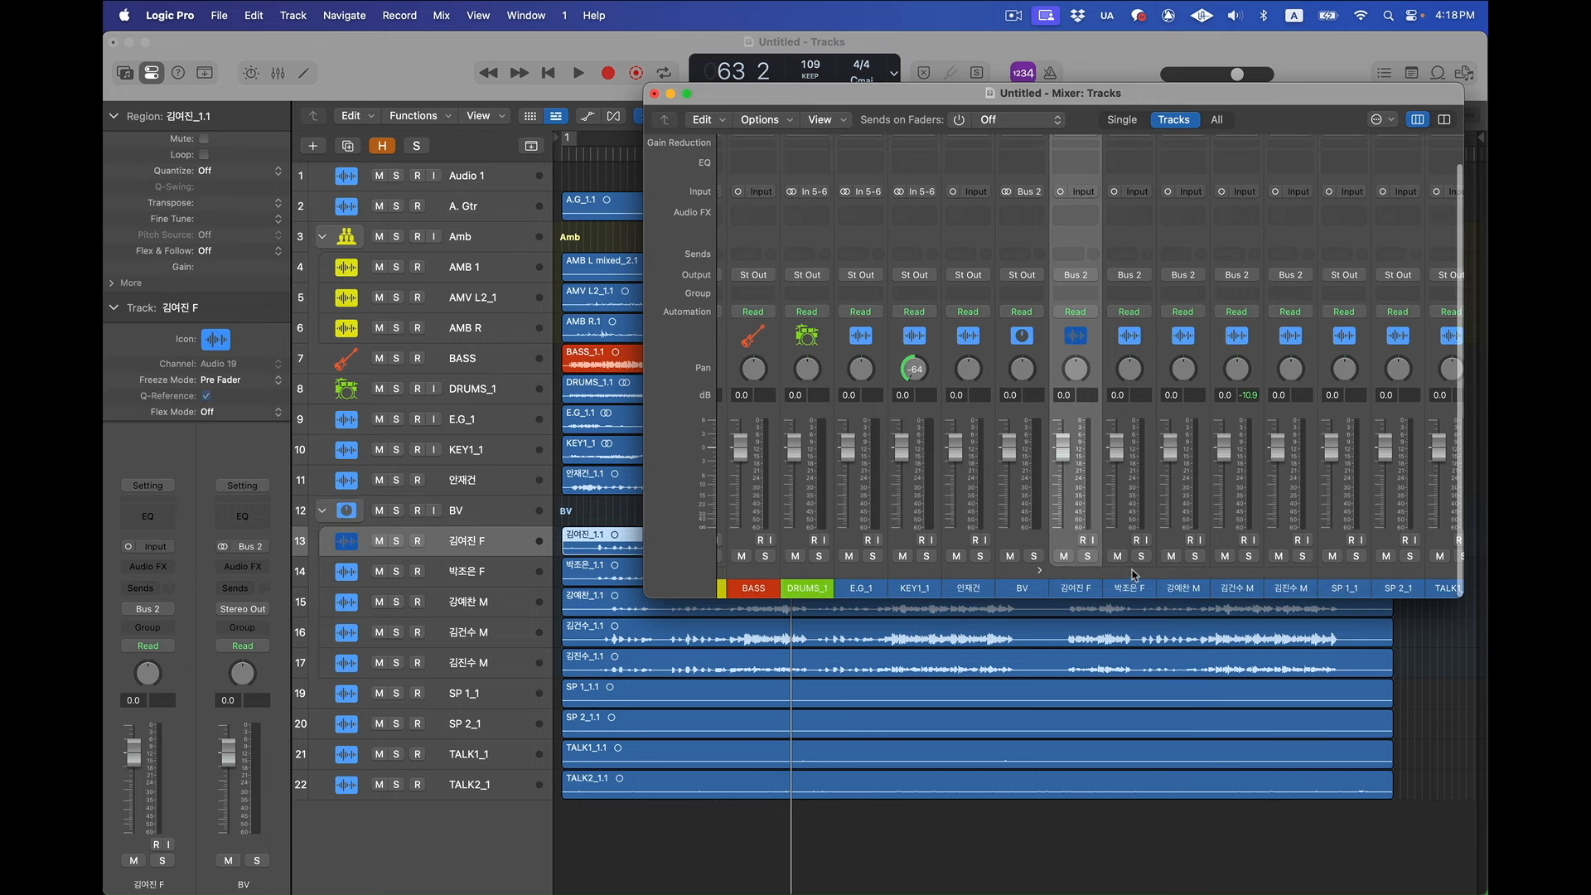
left_click(1134, 535, "shift")
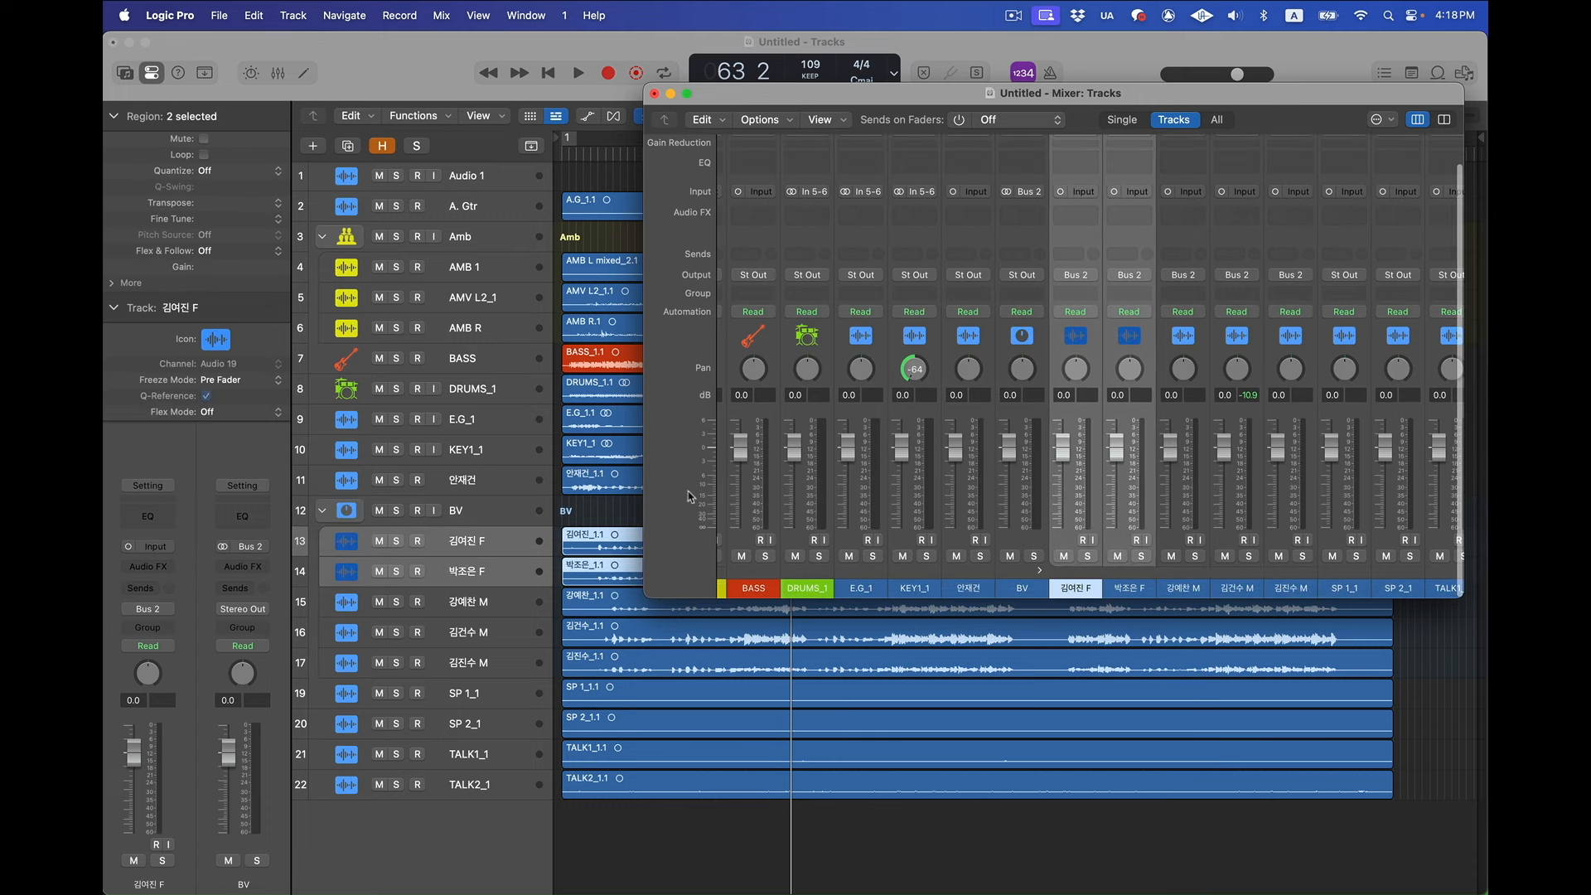
key("alt+c")
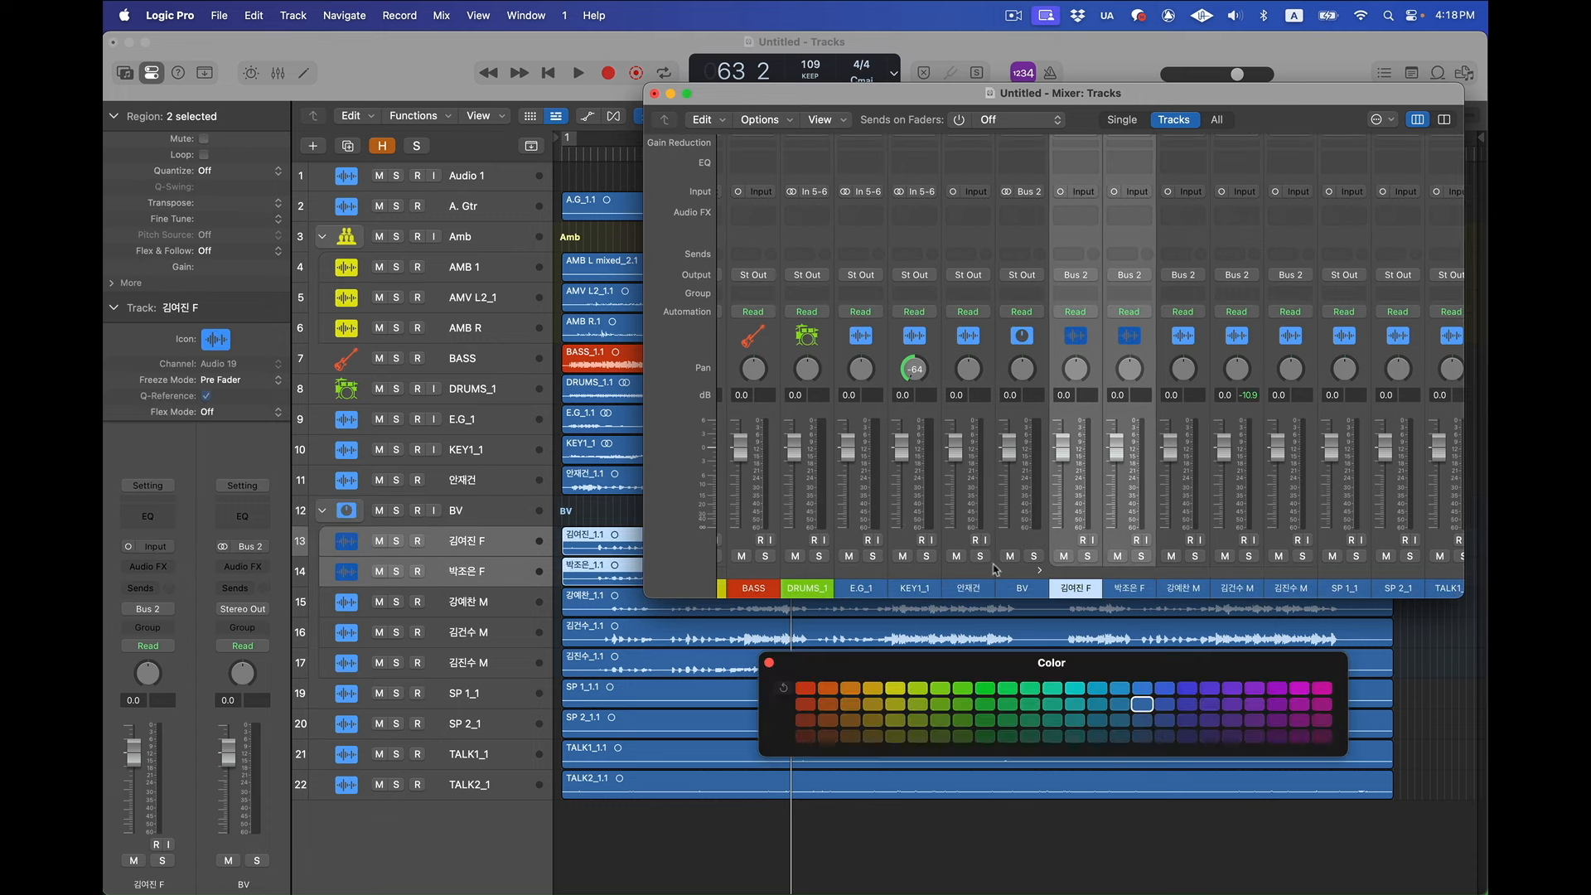
left_click(805, 704)
left_click(811, 689)
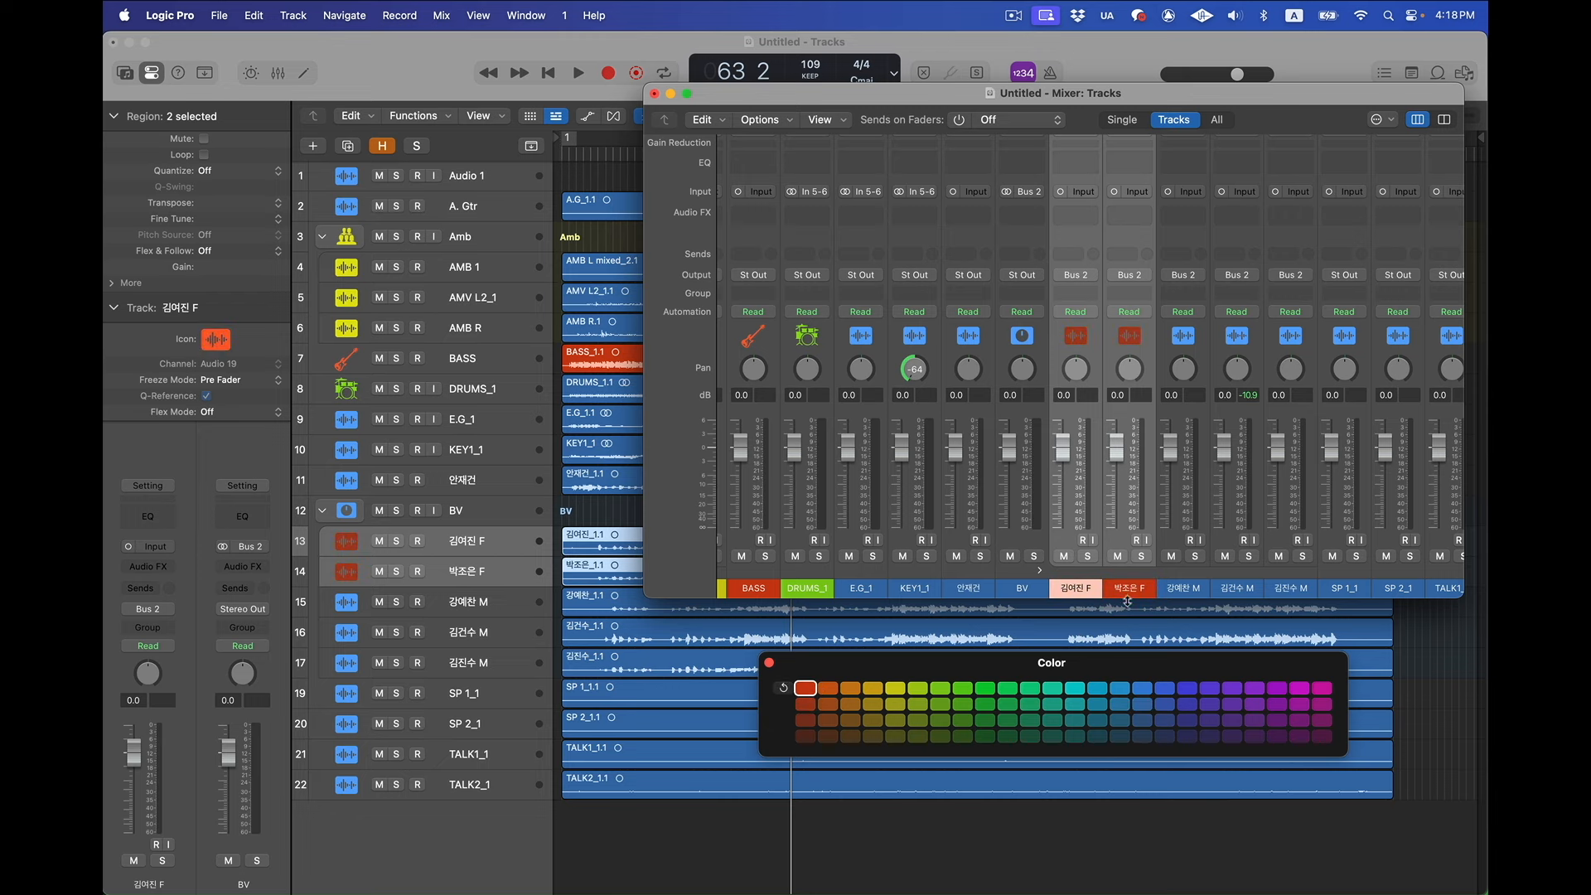
Colour the BV stack's channel strip bright magenta in the mixer
left_click(1163, 595)
left_click(1026, 585)
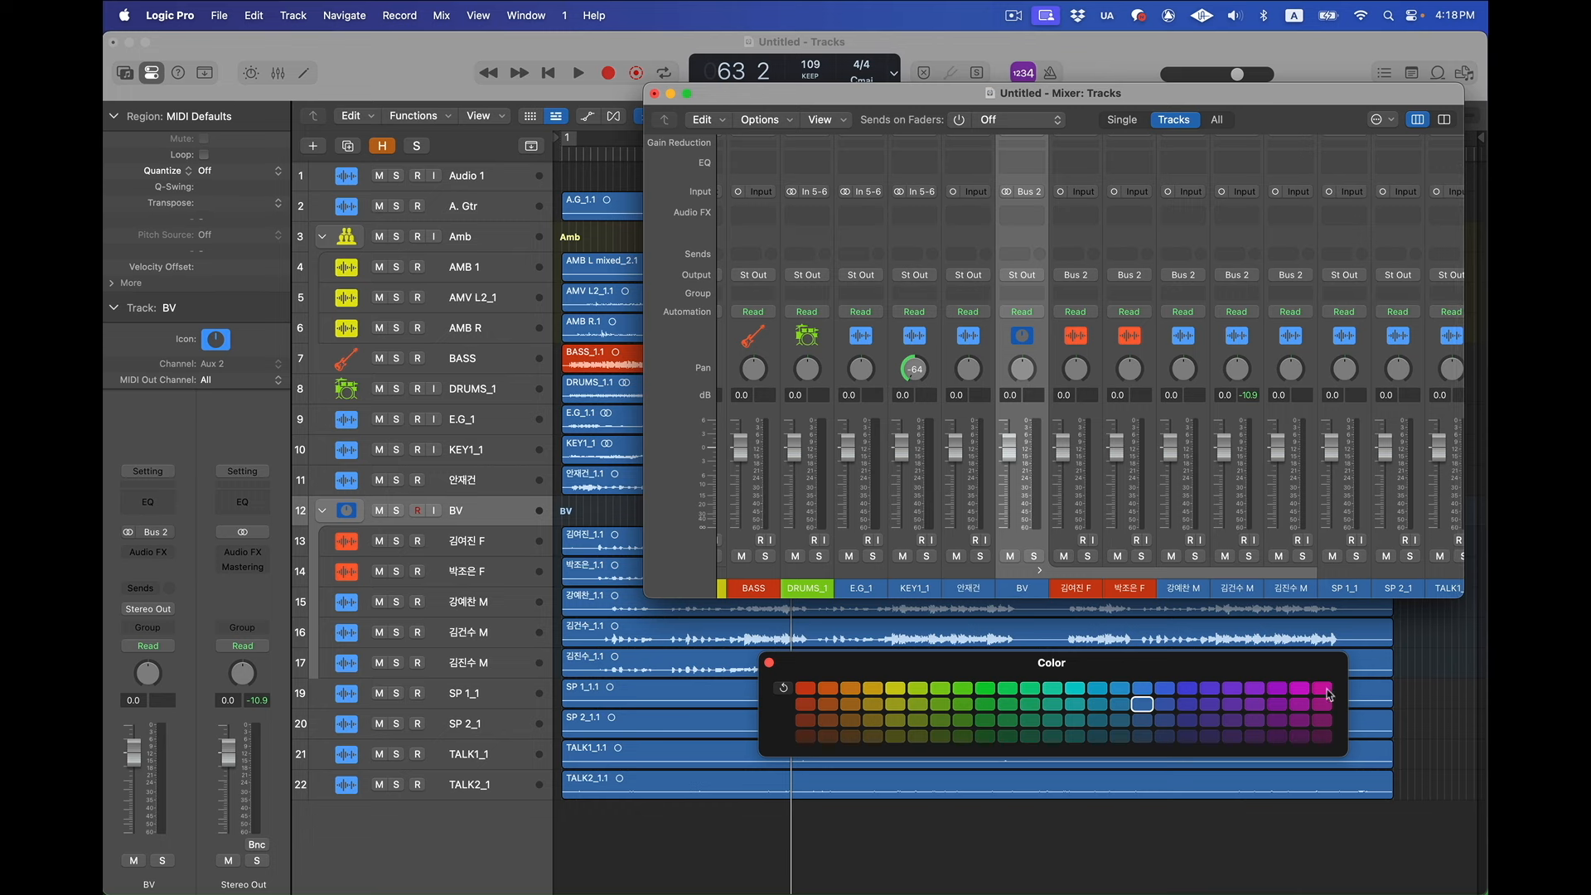
left_click(1324, 691)
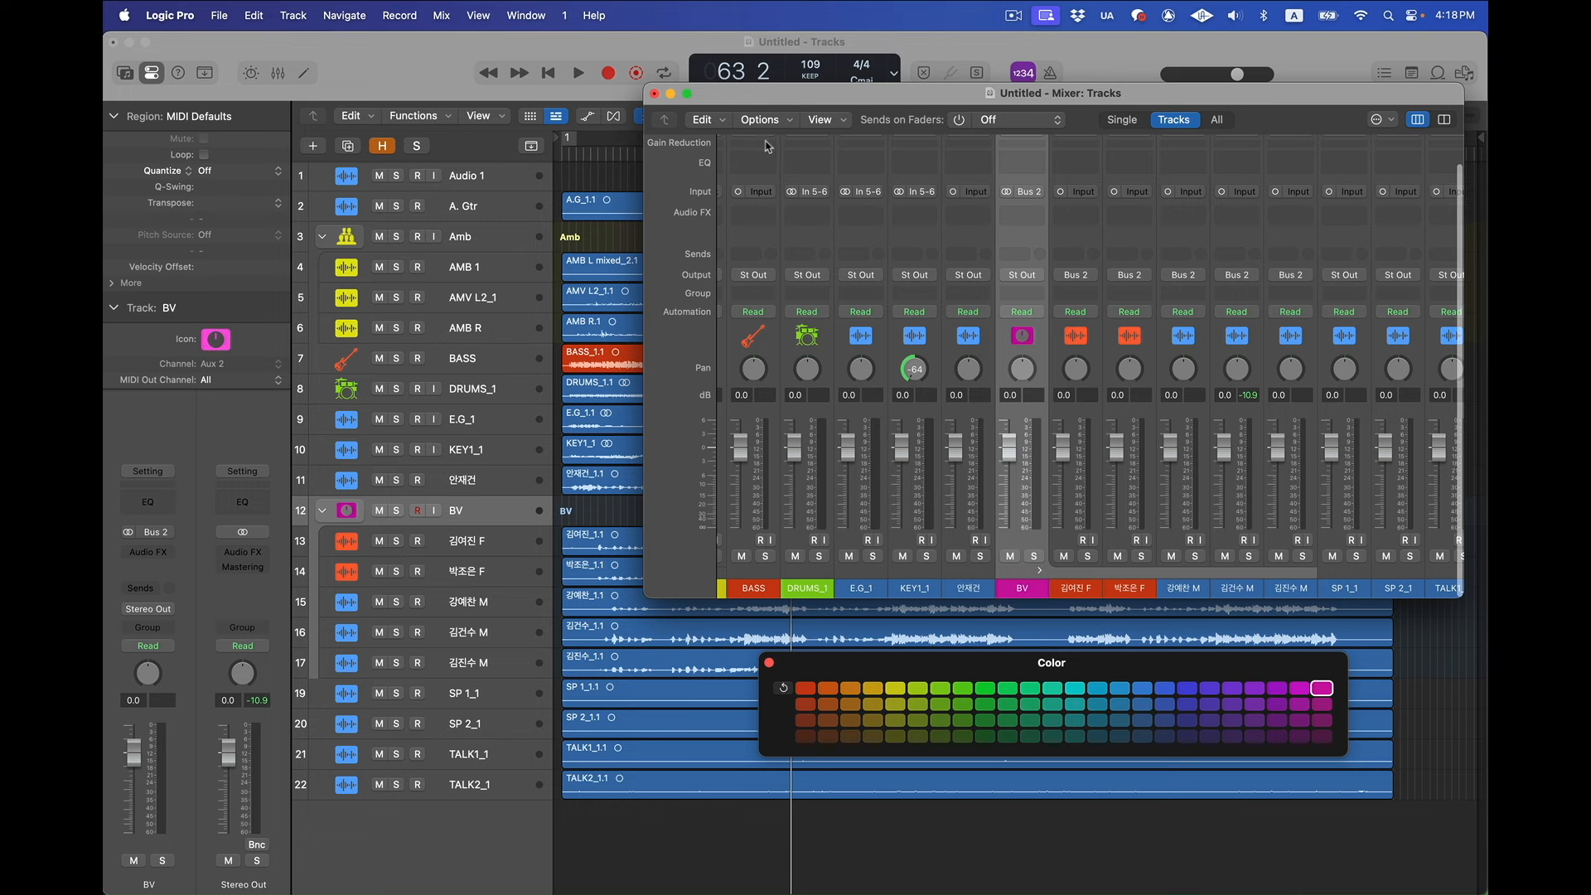
Assign the female singer icon to the two F vocal tracks on tracks 13 and 14
left_click(367, 535)
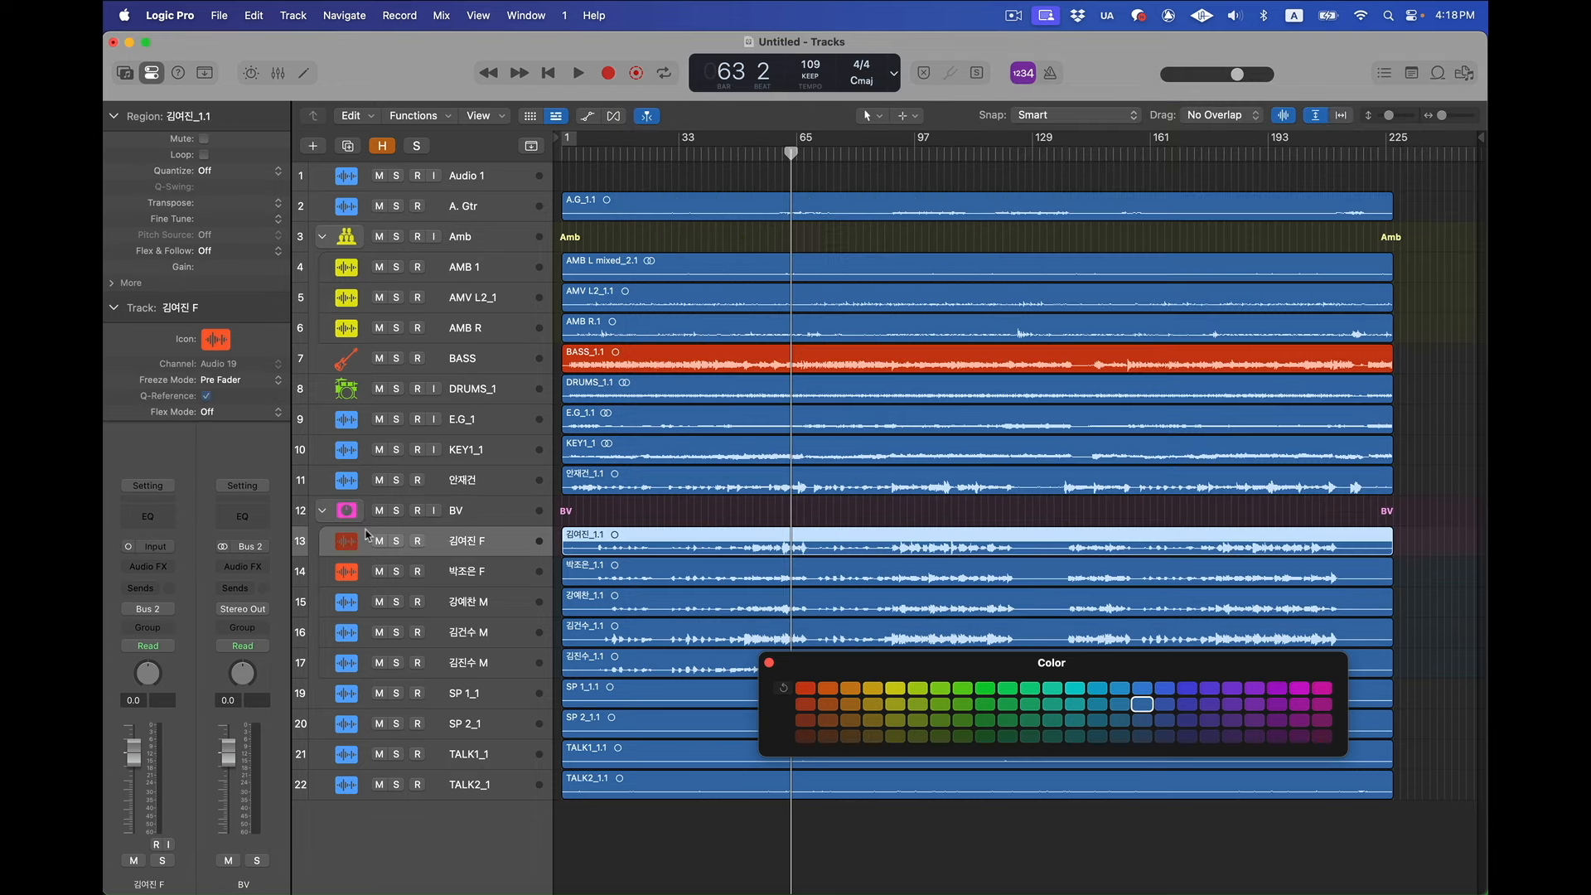
left_click(435, 572, "shift")
left_click(216, 340)
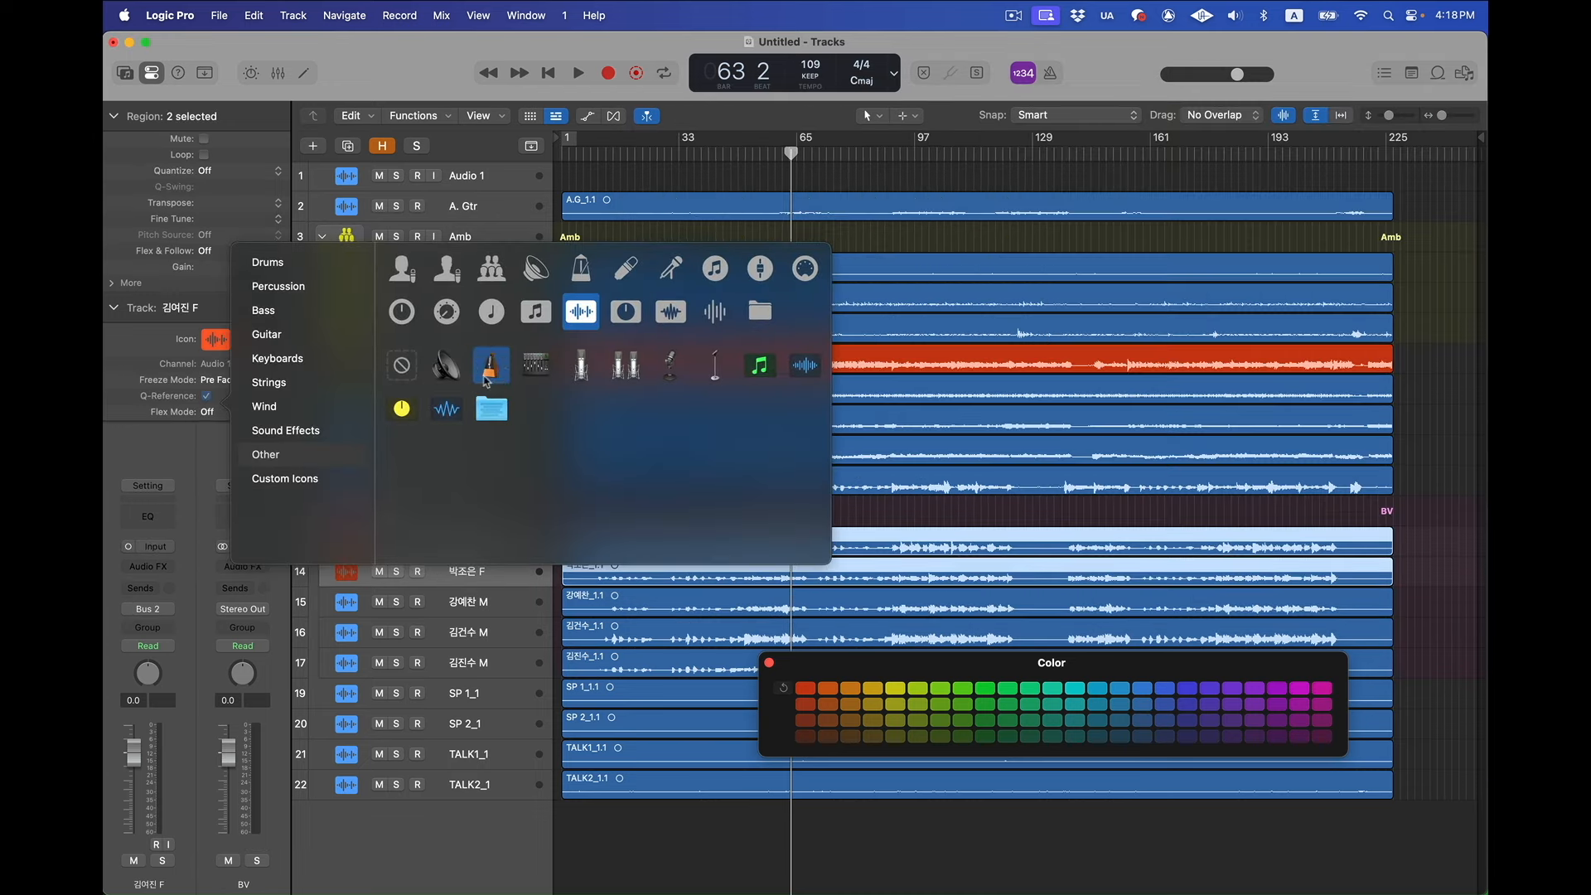
left_click(447, 287)
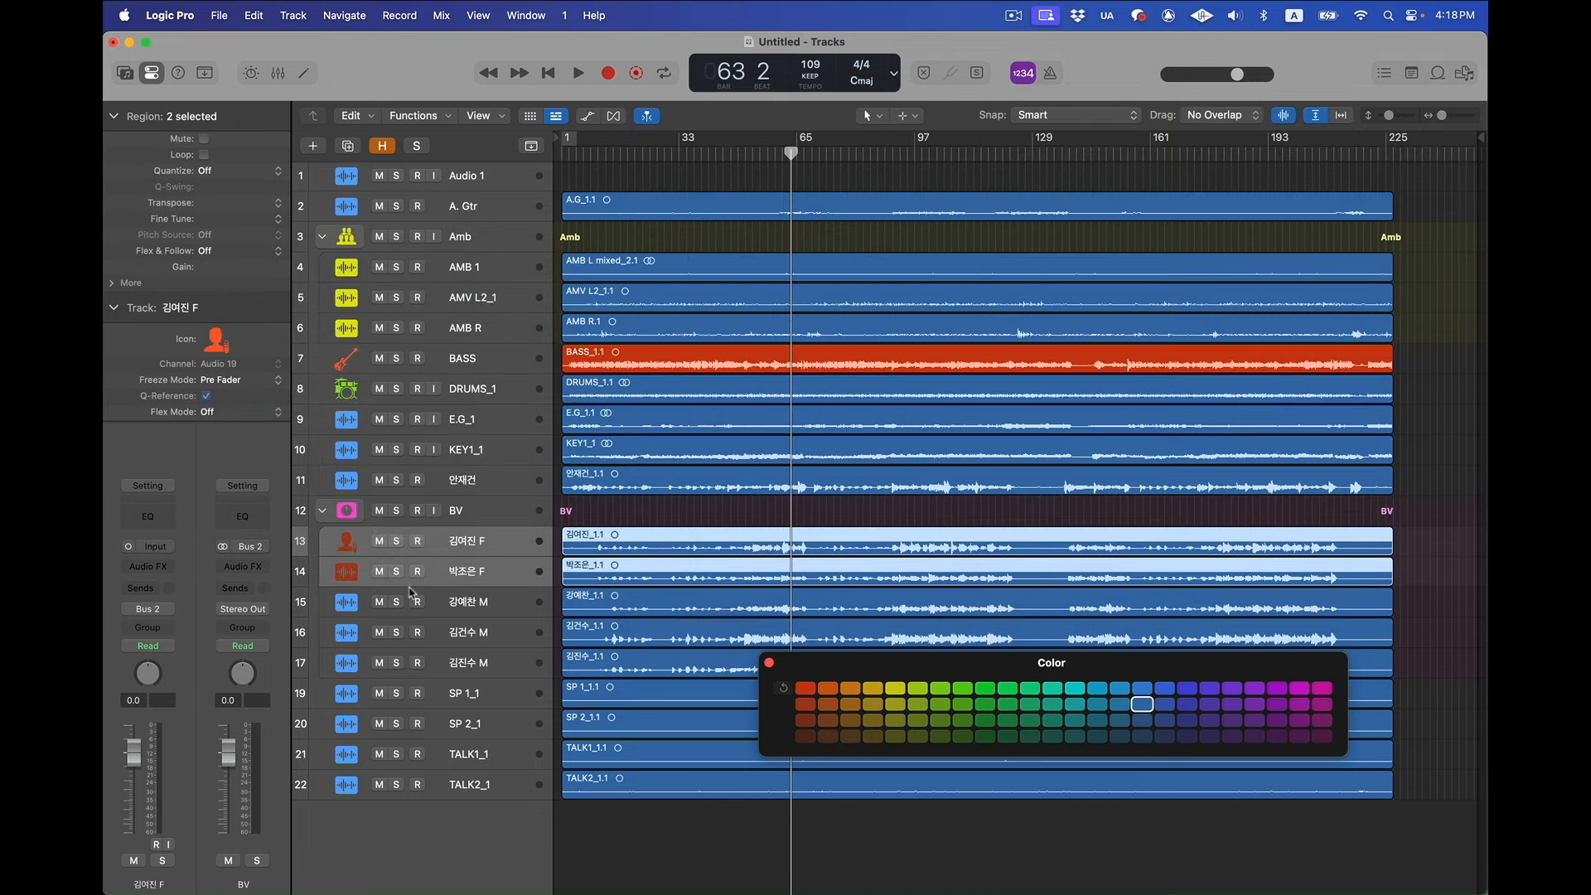
left_click(348, 581)
left_click(436, 593)
left_click(432, 582)
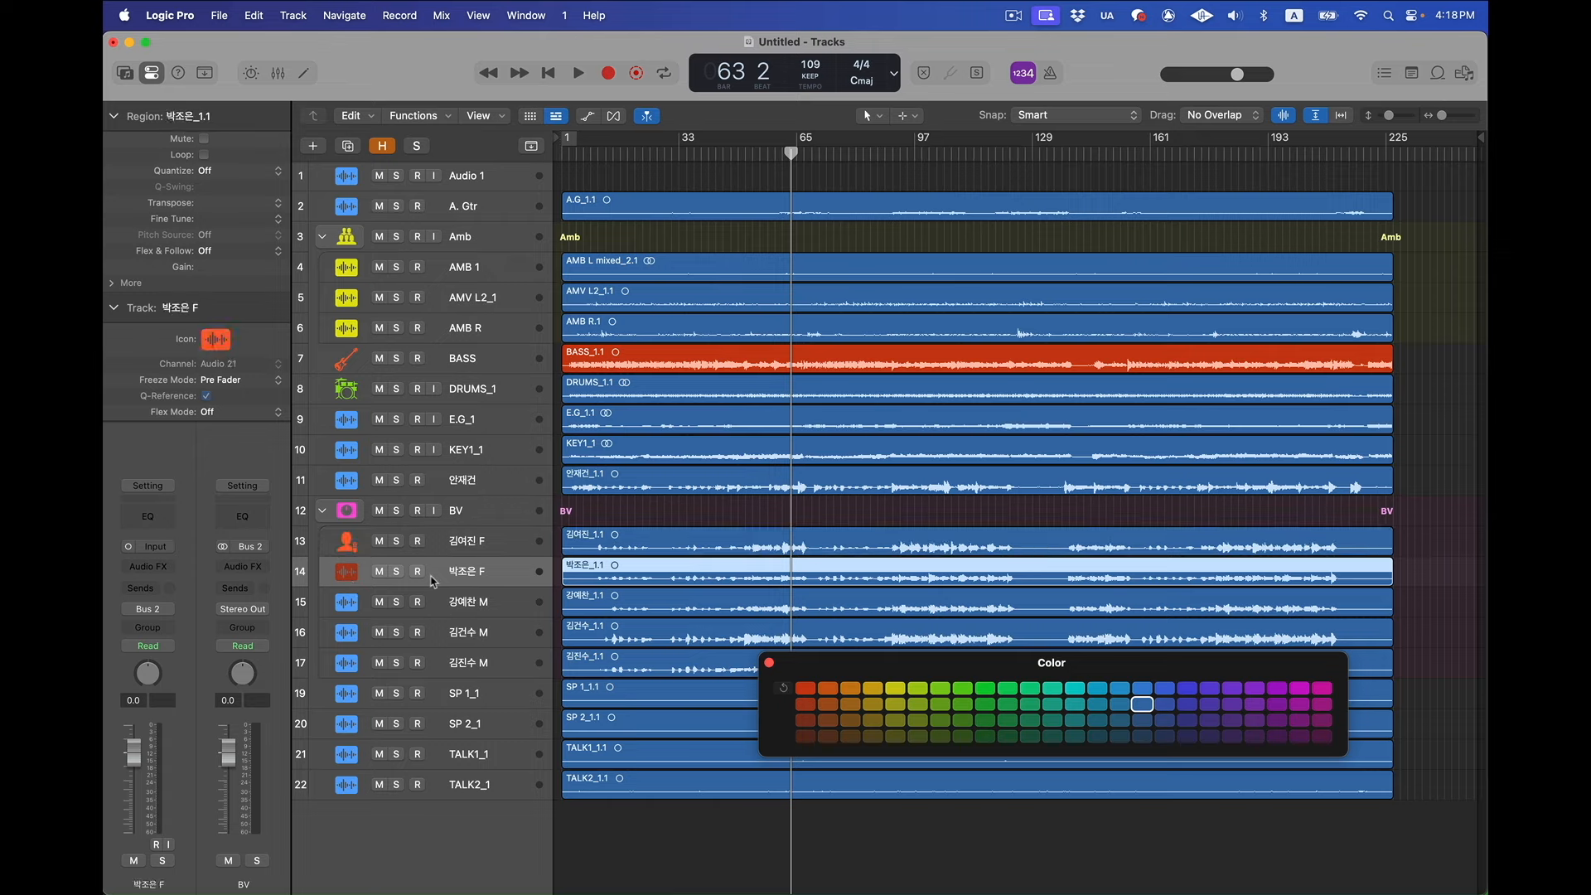
left_click(216, 339)
left_click(405, 272)
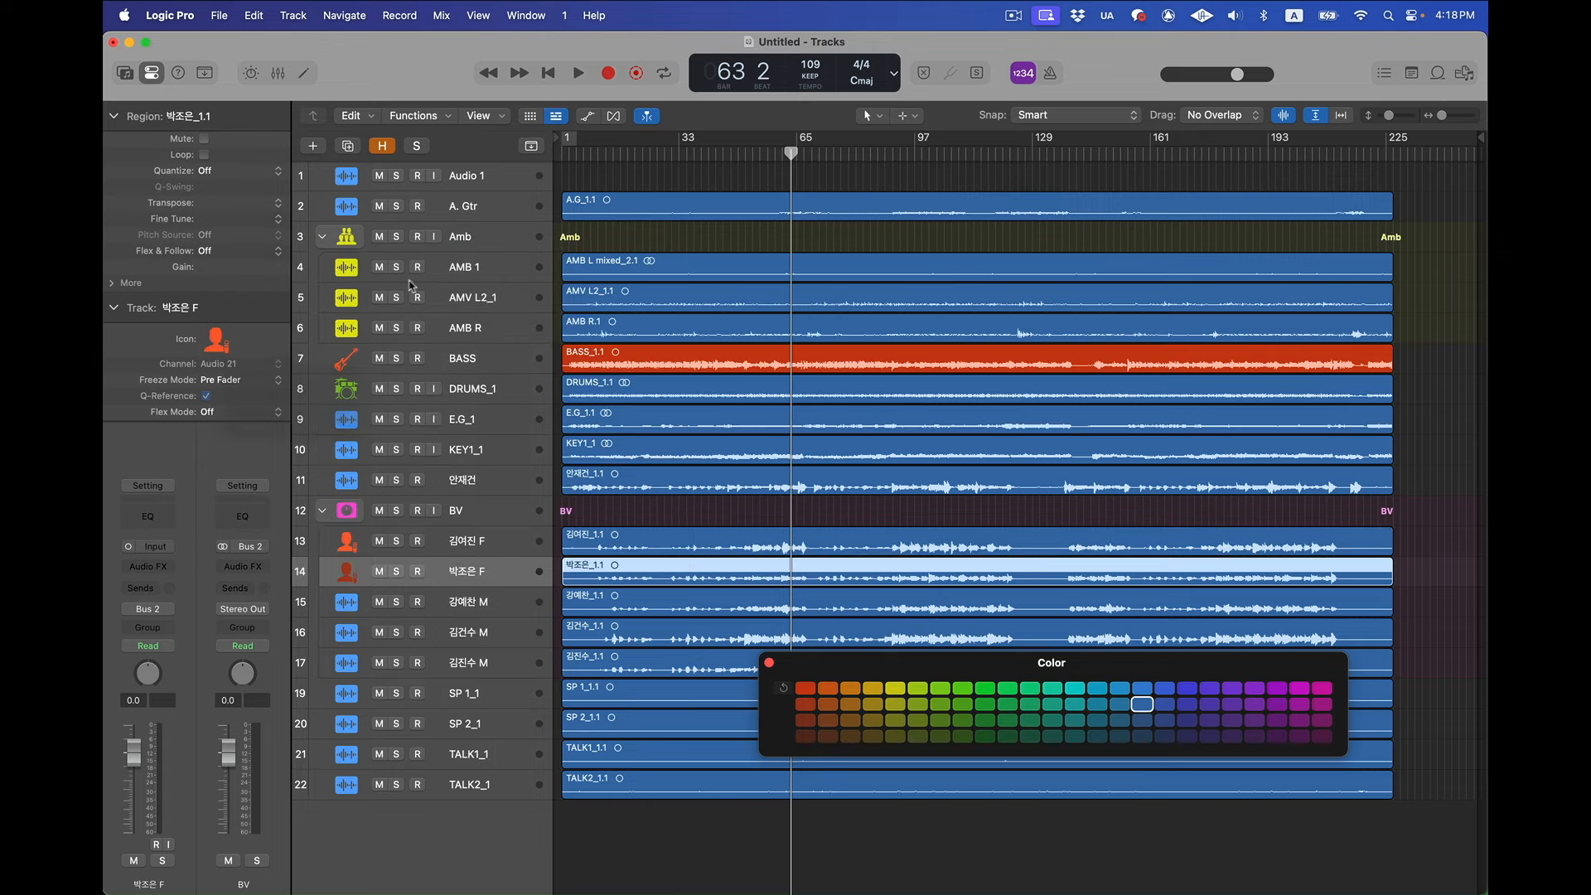
Assign the male singer icon to the M vocal tracks on tracks 15, 16 and 17, and close the colour palette
left_click(442, 606)
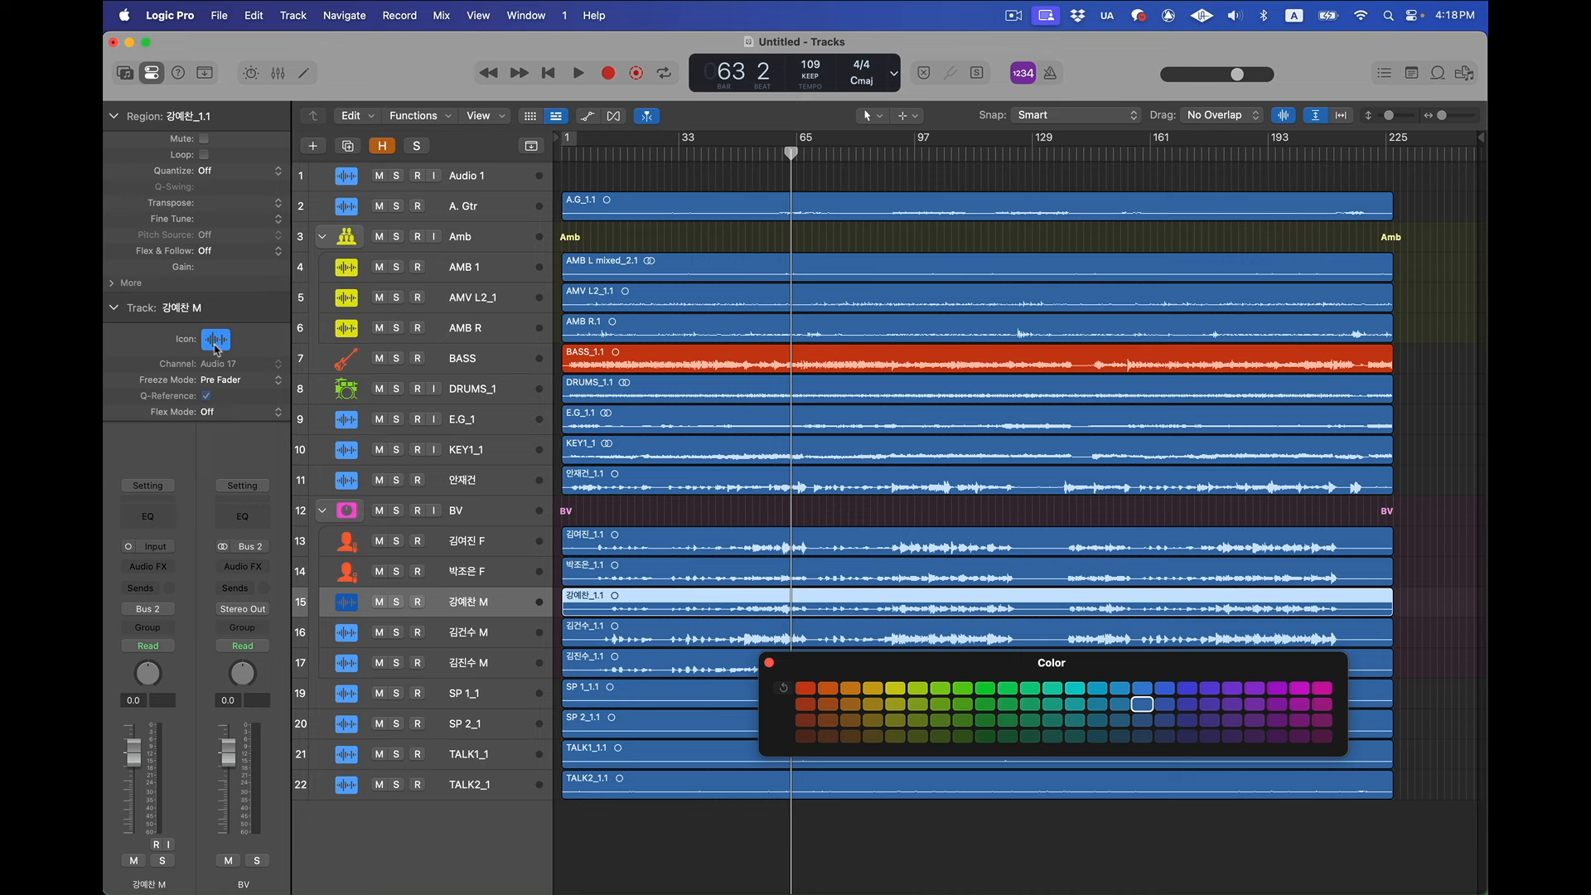
left_click(217, 341)
left_click(446, 269)
left_click(433, 628)
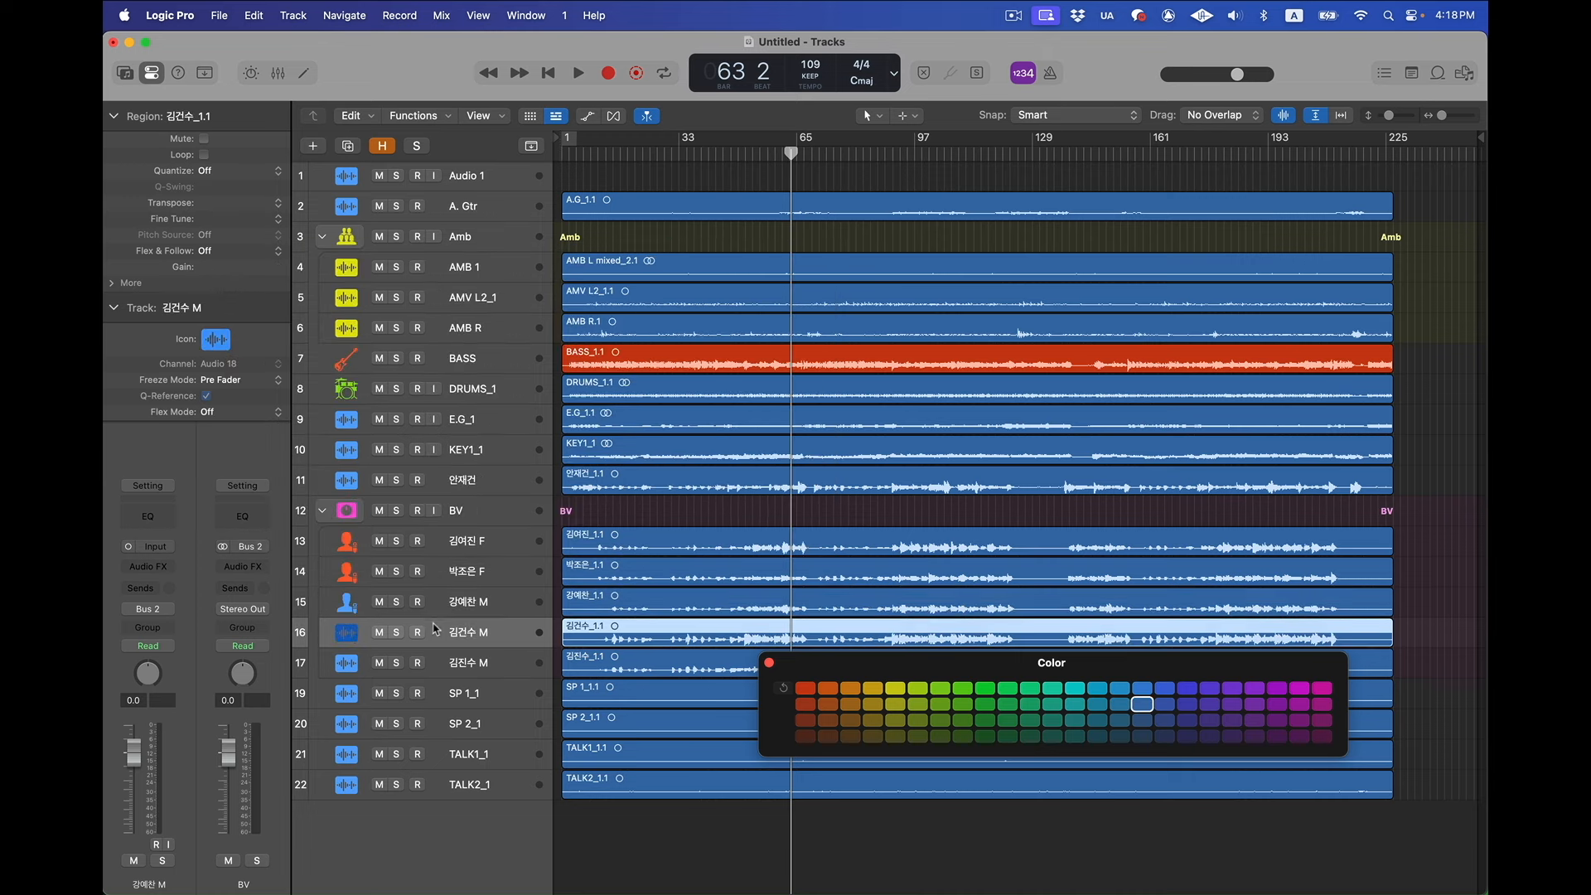
left_click(217, 339)
left_click(452, 273)
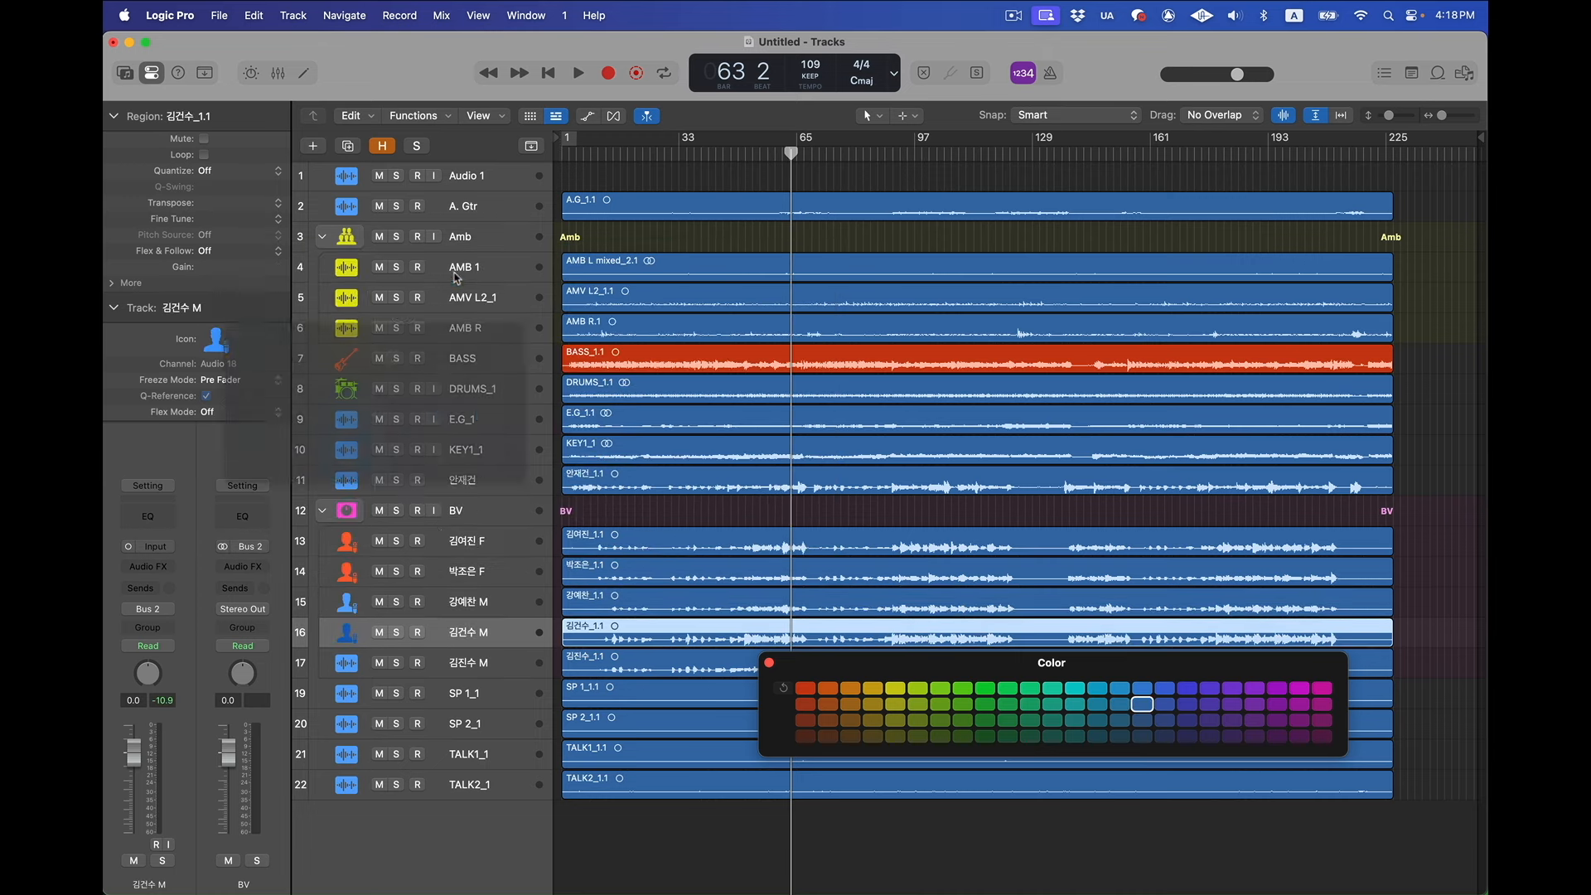
left_click(435, 663)
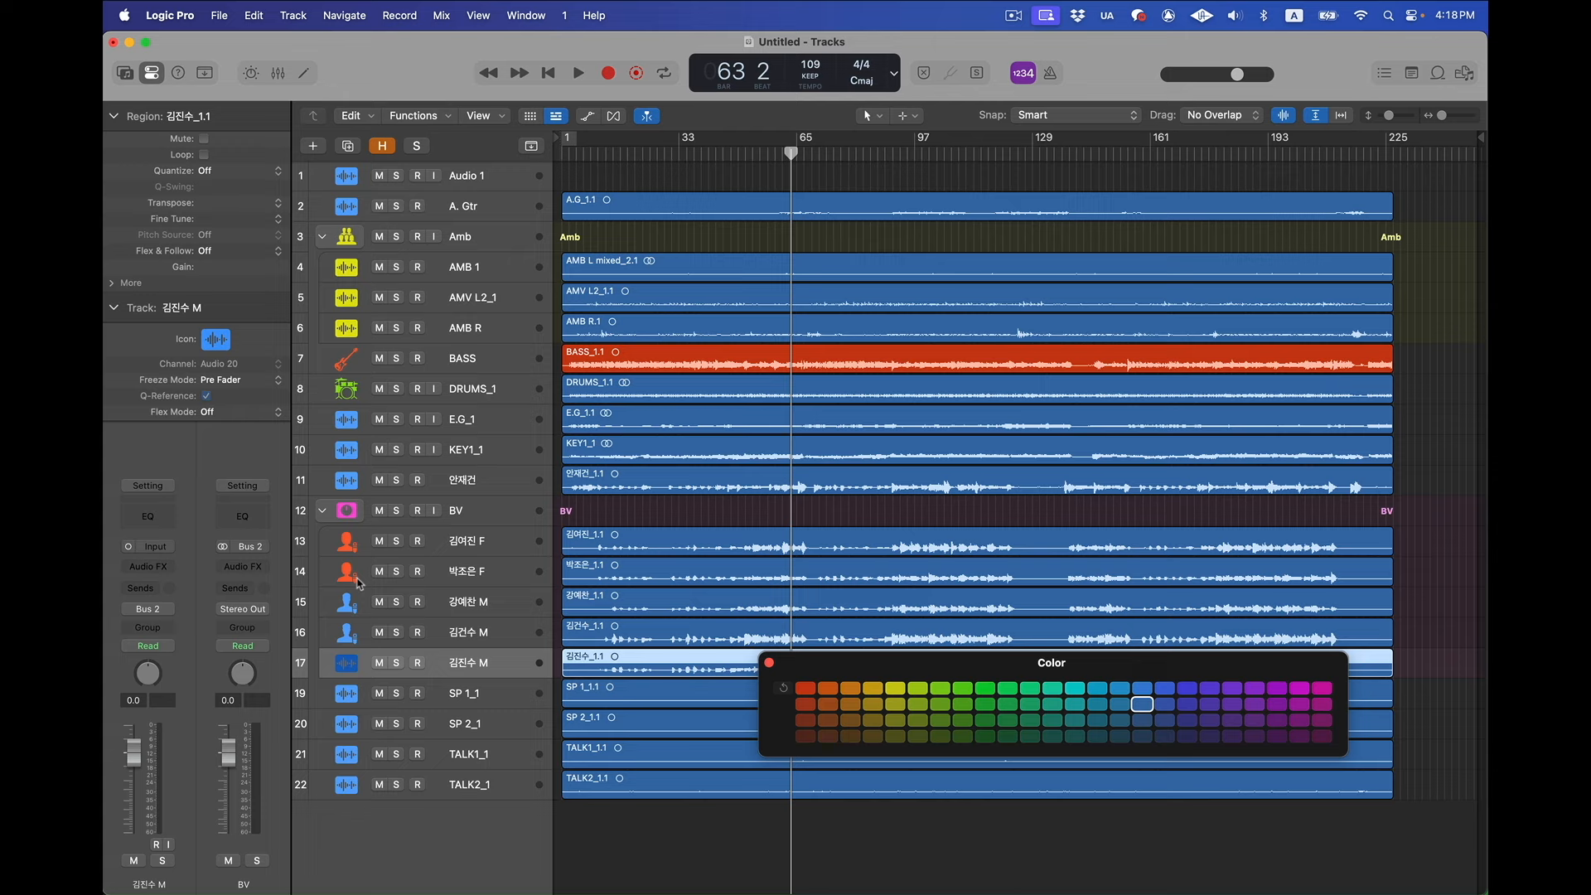
left_click(220, 346)
left_click(446, 270)
left_click(477, 700)
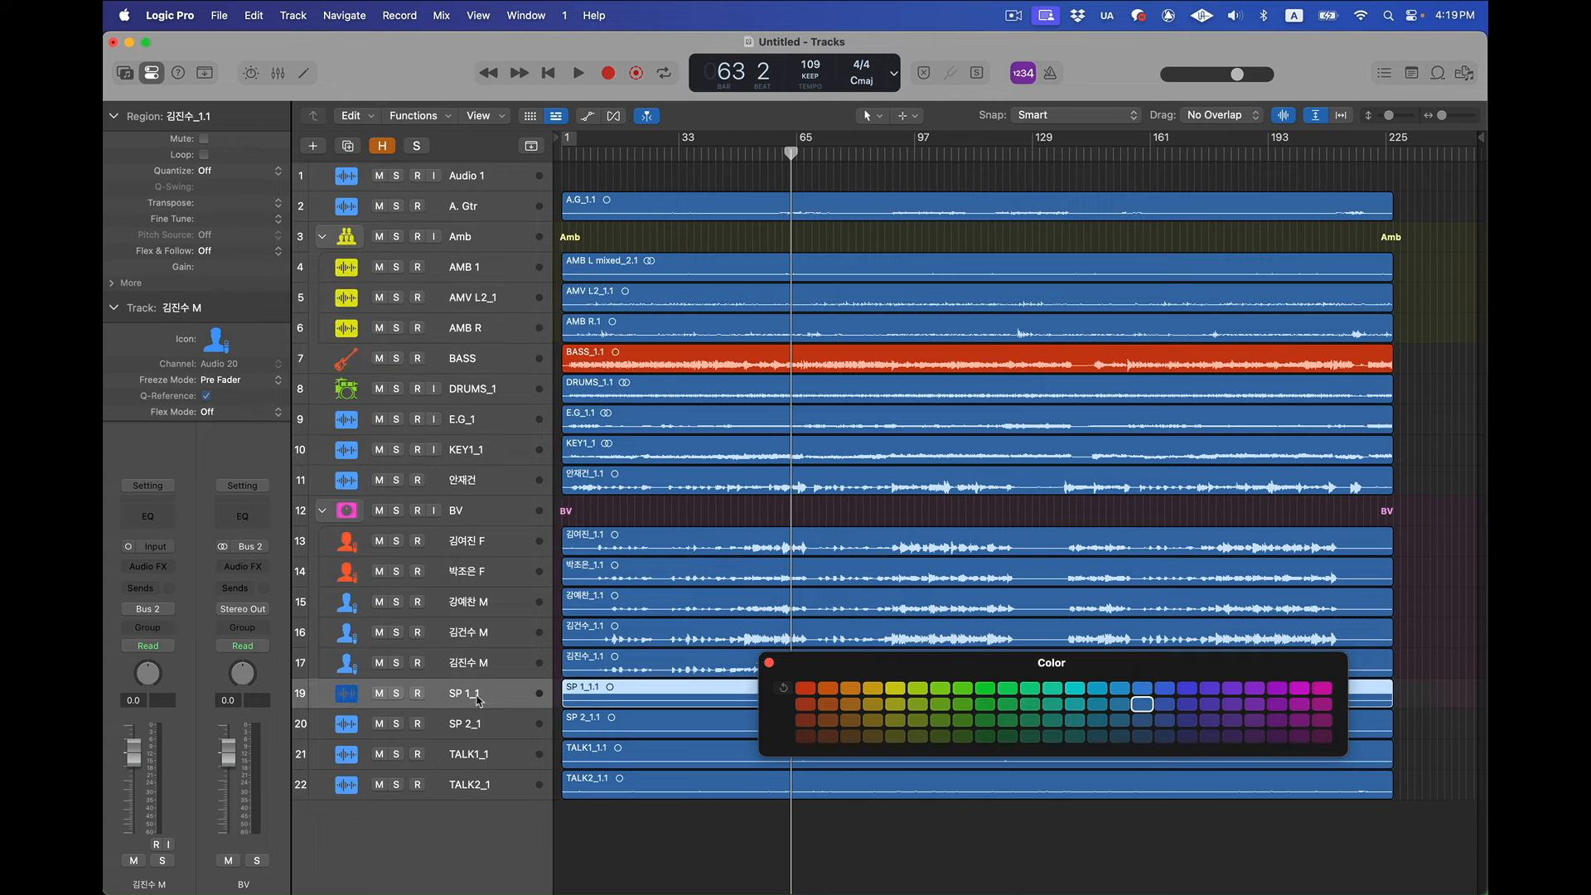
left_click(769, 663)
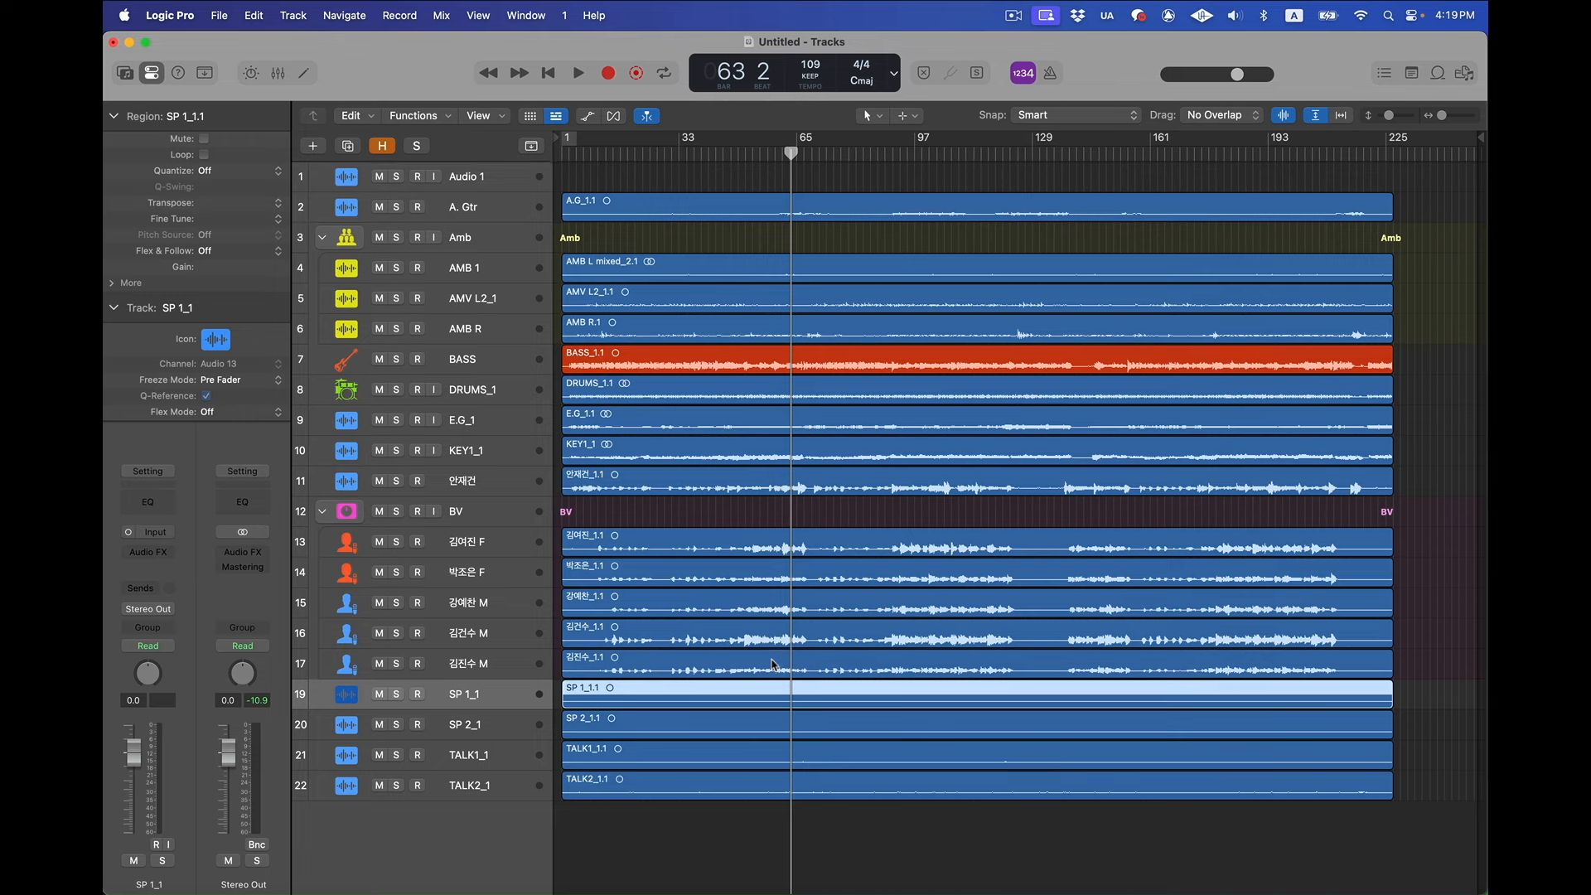
Enlarge the SP 1_1 track with the individual track zoom and restore its height
key("ctrl+z")
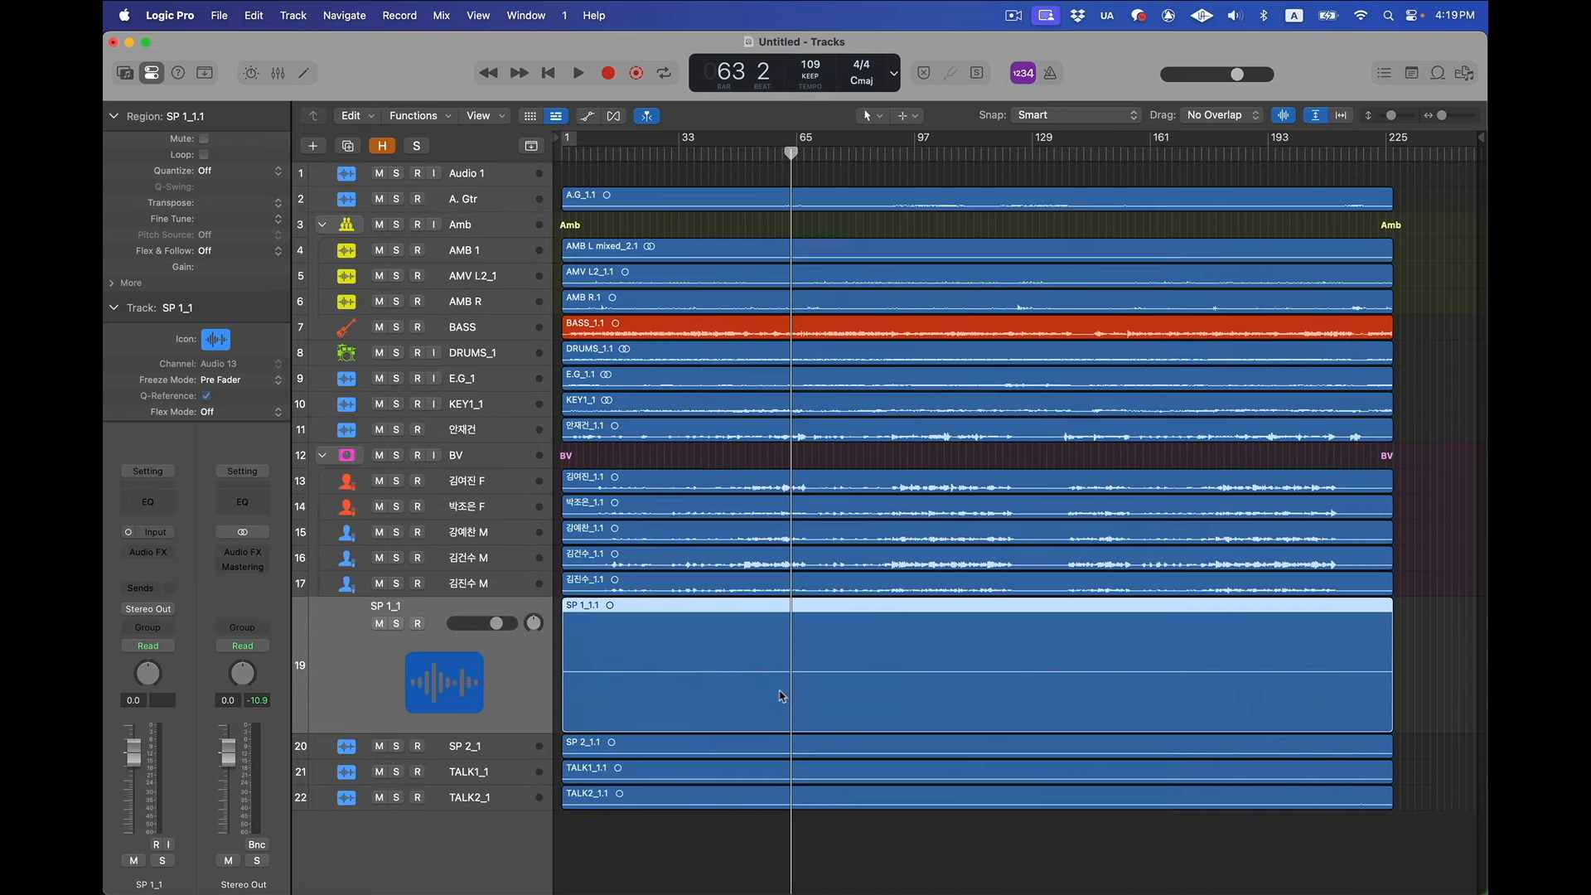
key("ctrl+z")
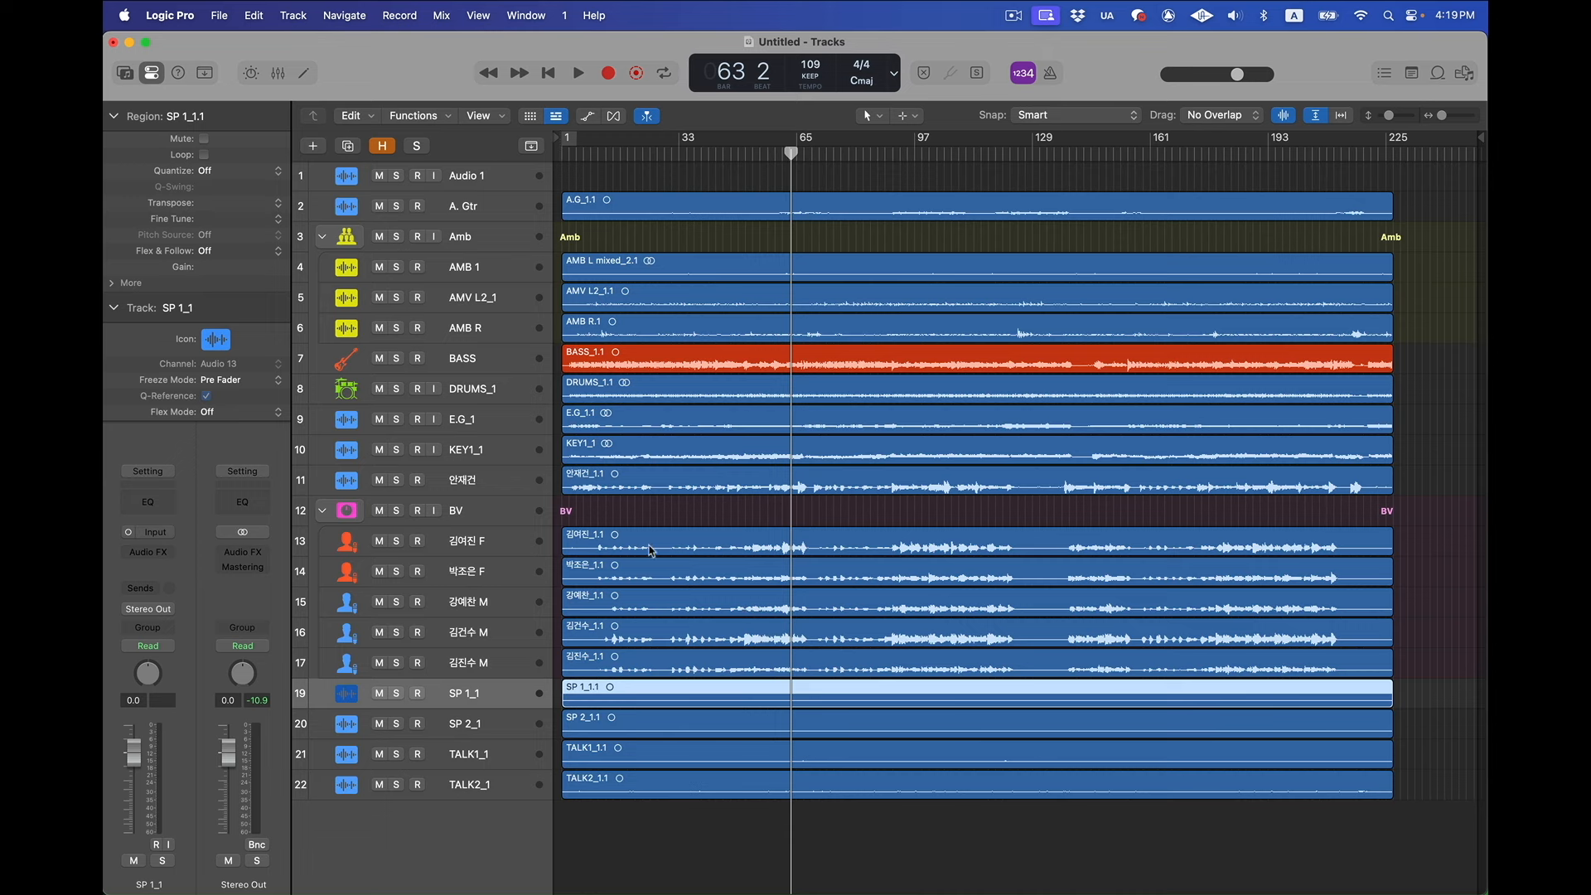
Play the song with the KEY1_1 track soloed and enlarged, and check its source files in the Finder folder
key("space")
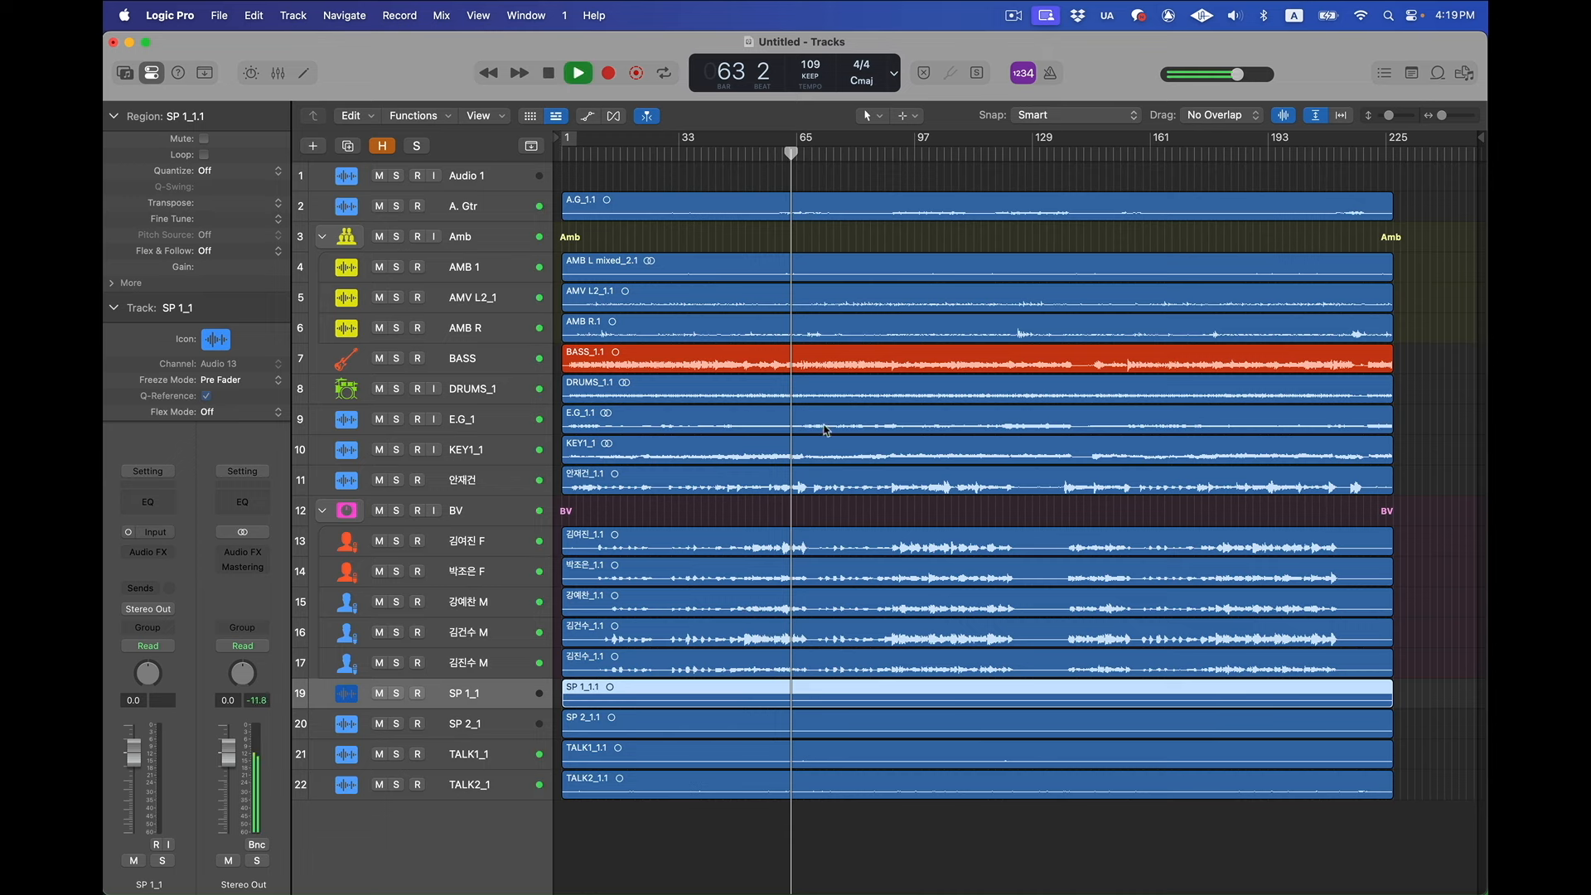
left_click(397, 449)
left_click(491, 449)
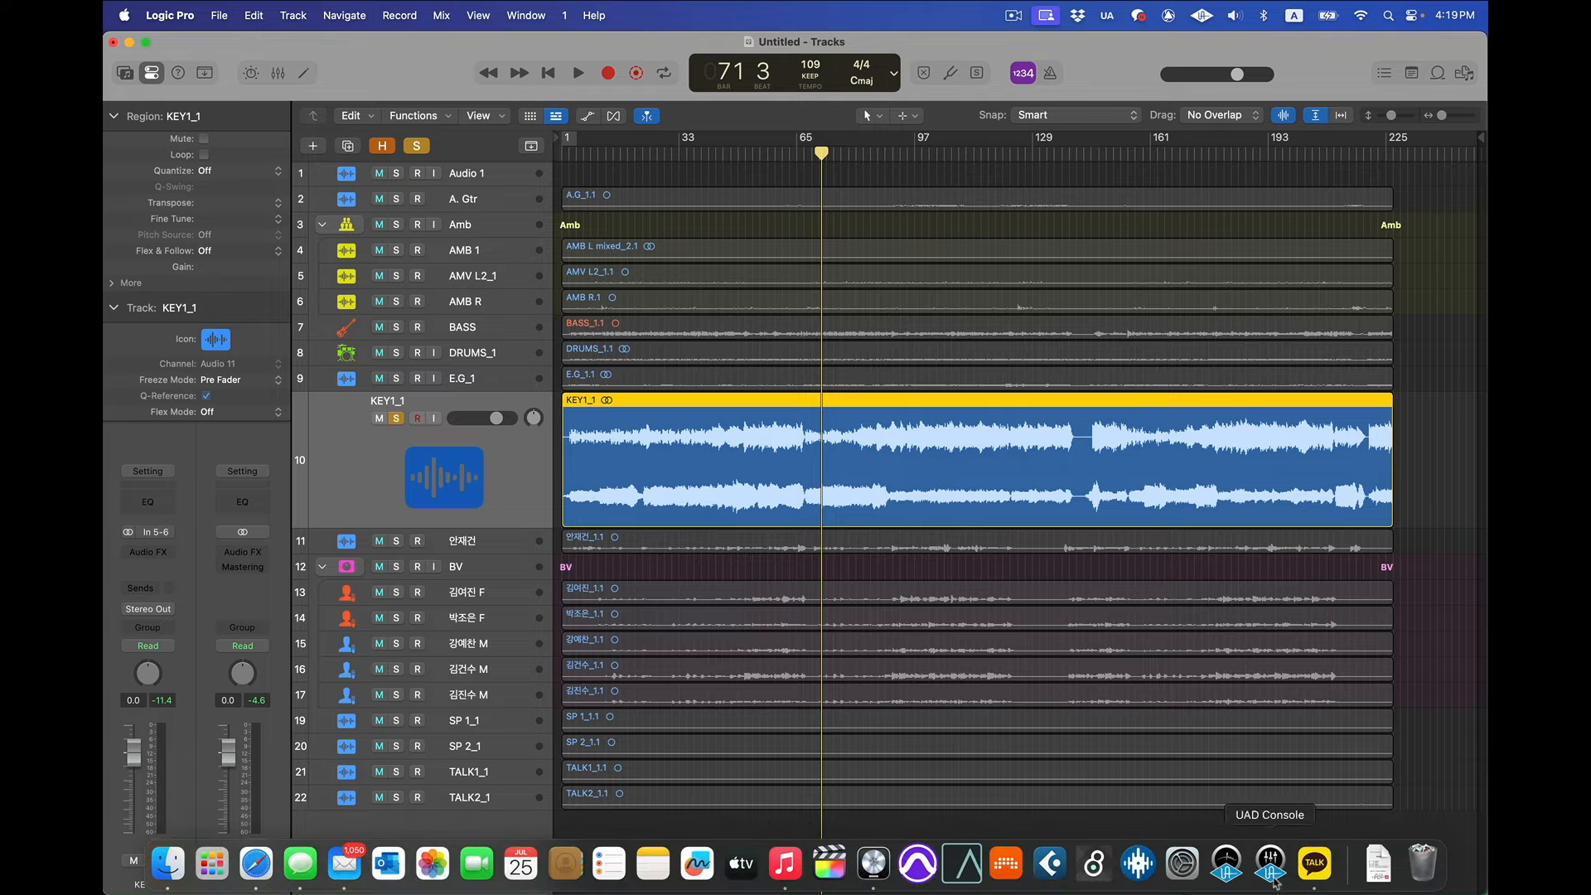
key("ctrl+Up")
left_click(1184, 648)
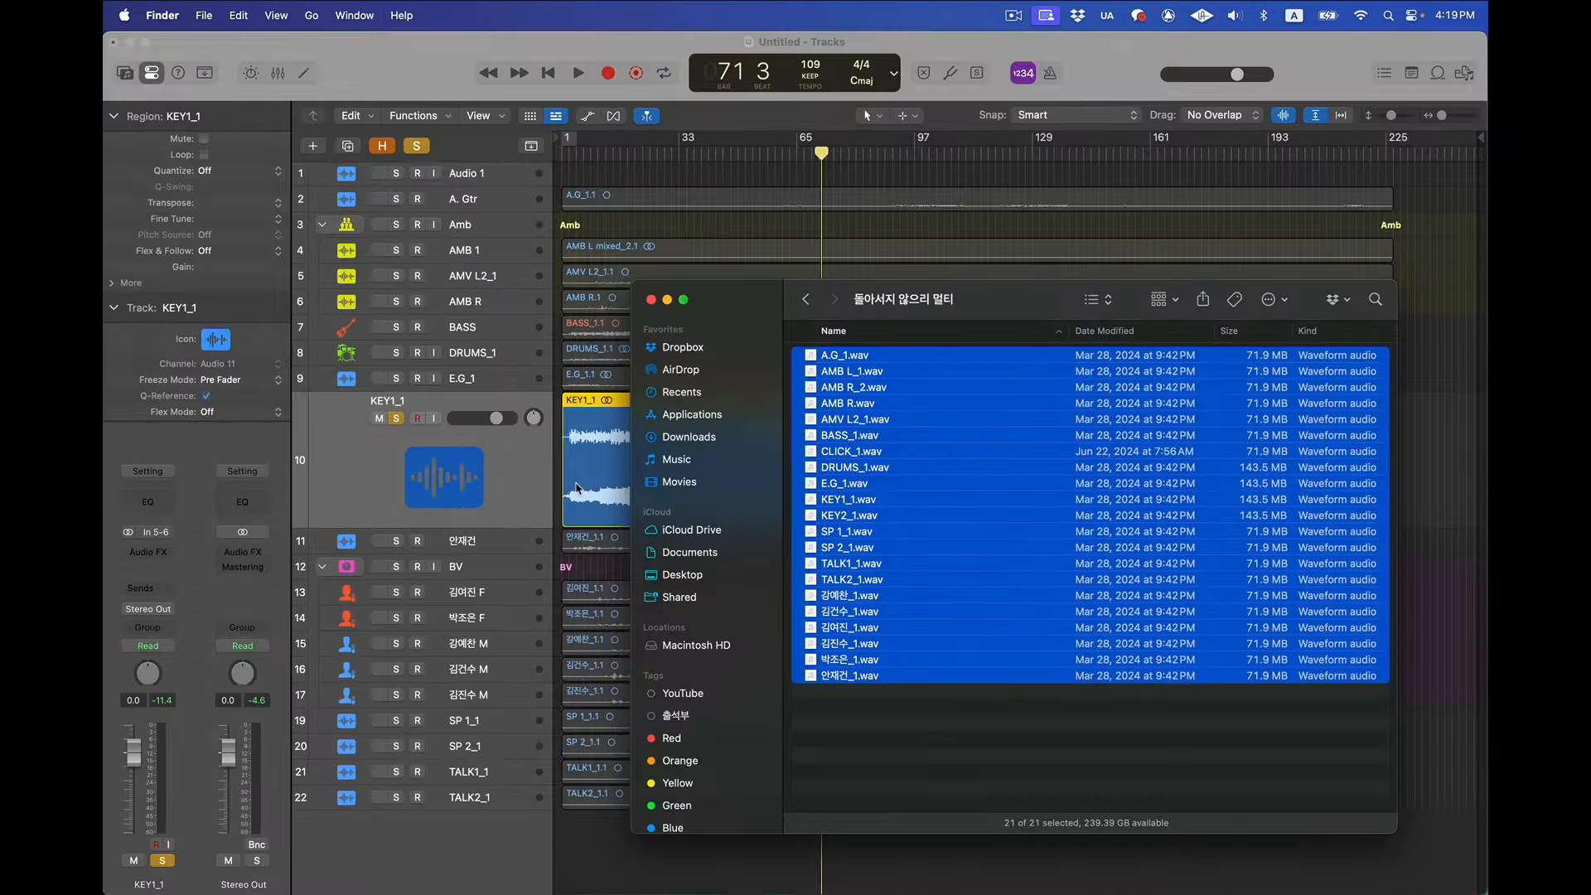
left_click(344, 443)
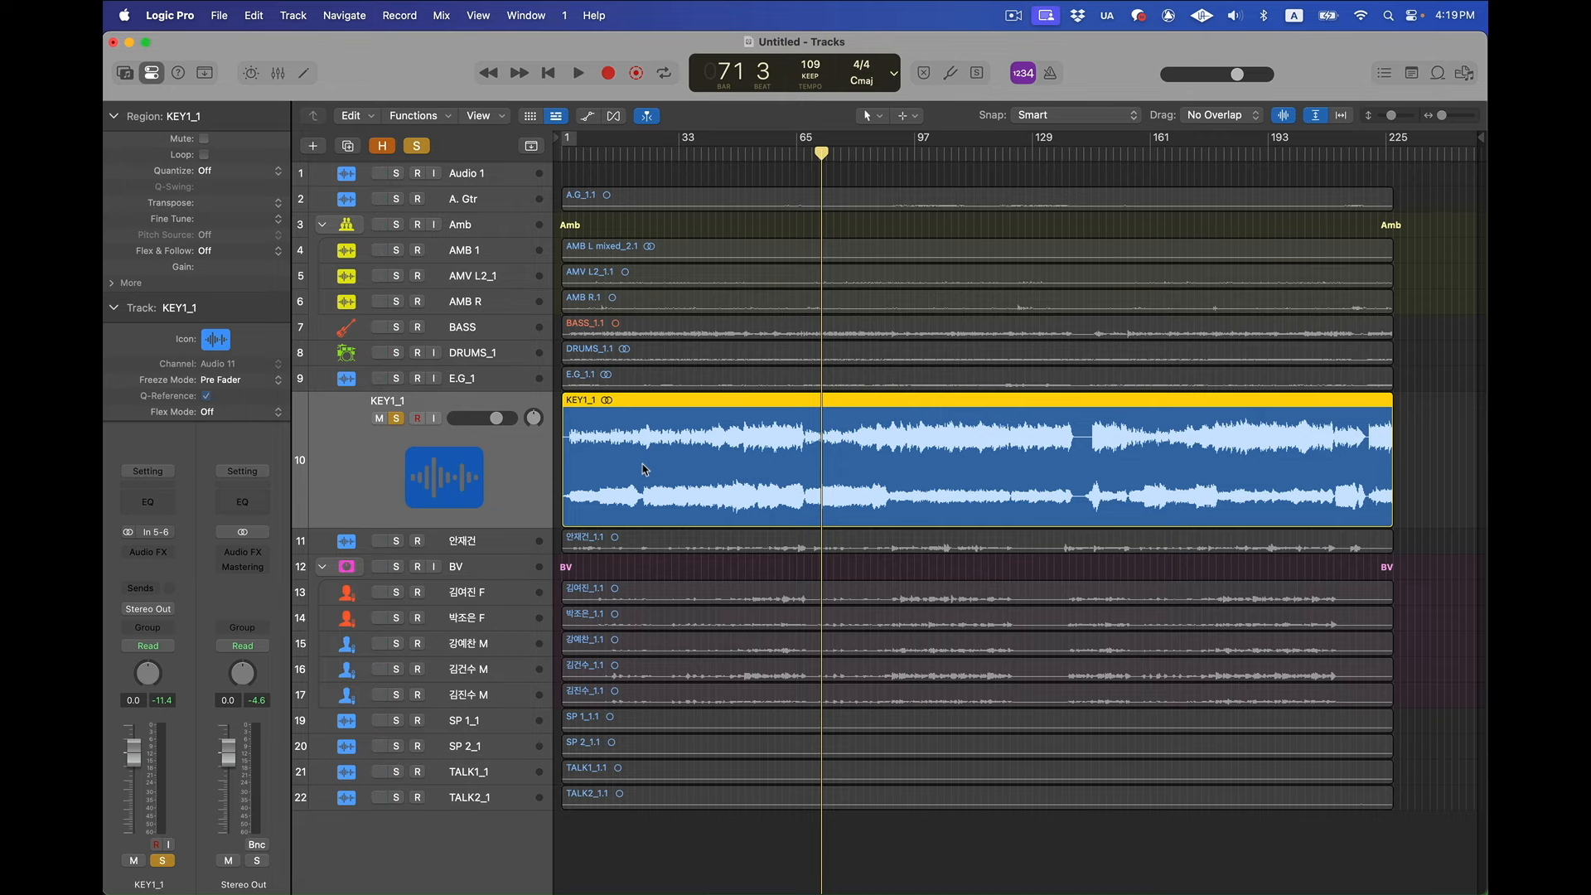
Examine the start of the soloed KEY1_1 region up close and look through its region options
key("super+Right")
key("super+Right")
key("super+Right")
key("super+Right")
key("super+Right")
key("super+Right")
scroll(645, 469, "left", 20)
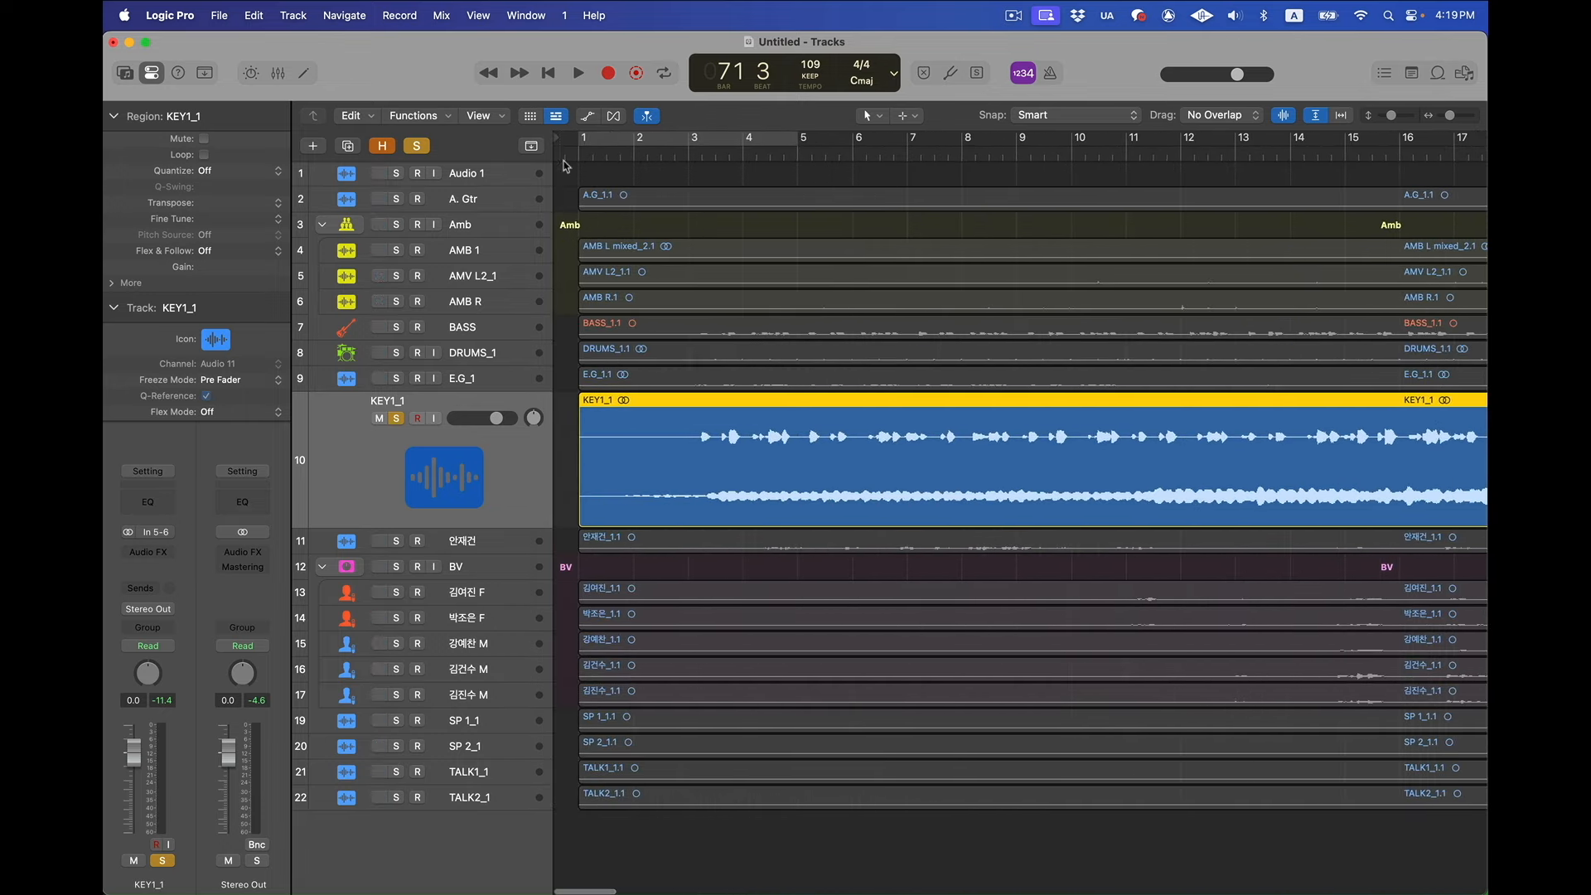
left_click_drag(582, 514, 534, 514)
left_click(565, 515)
key("z")
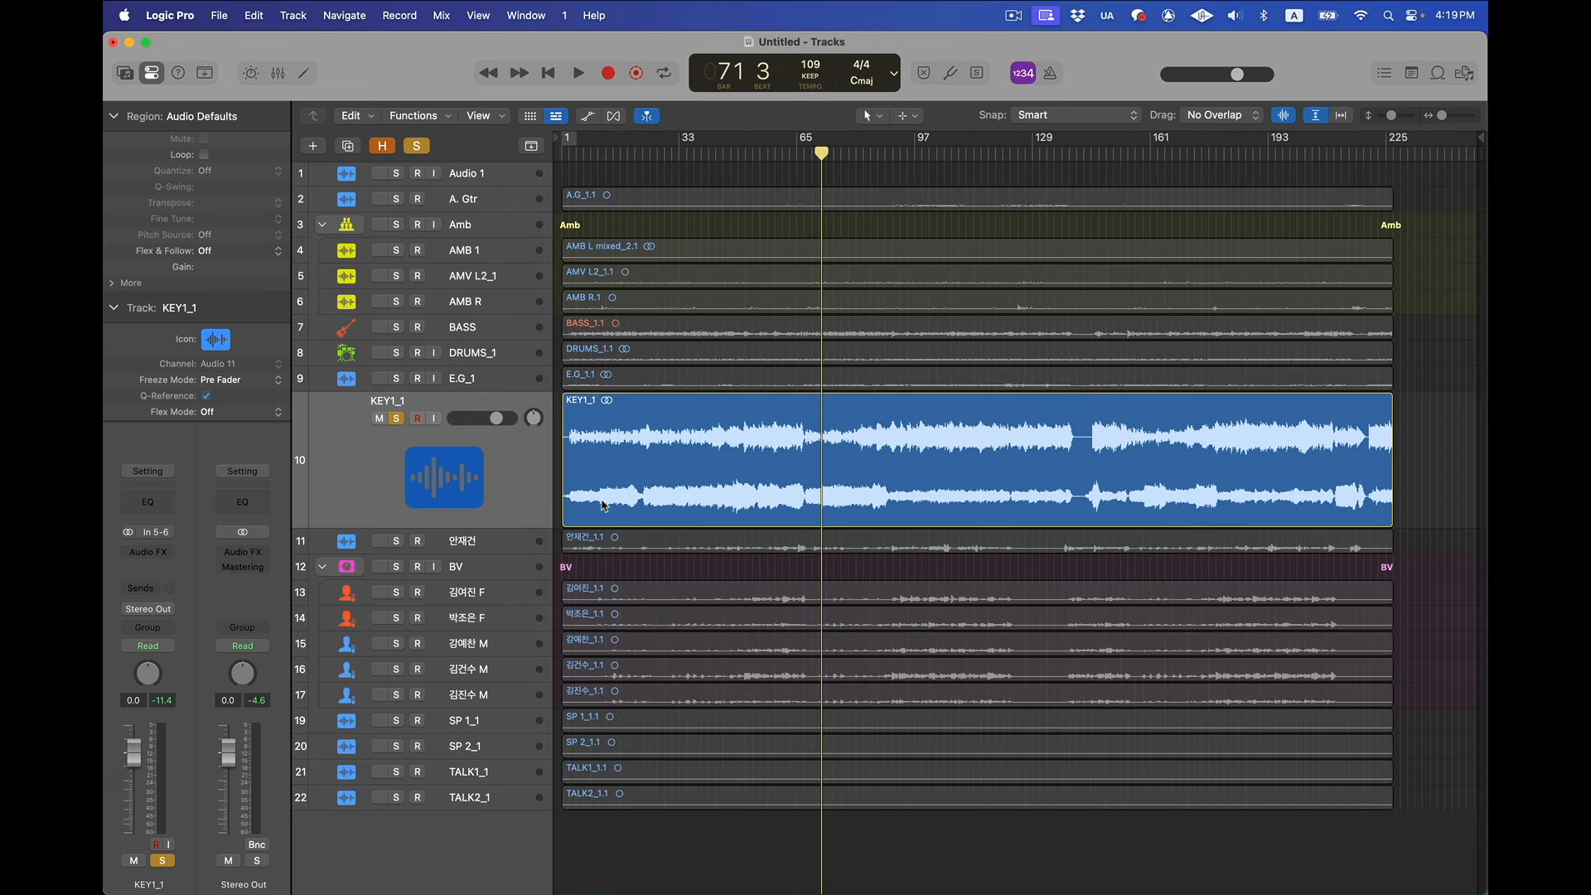
right_click(604, 503)
left_click(916, 831)
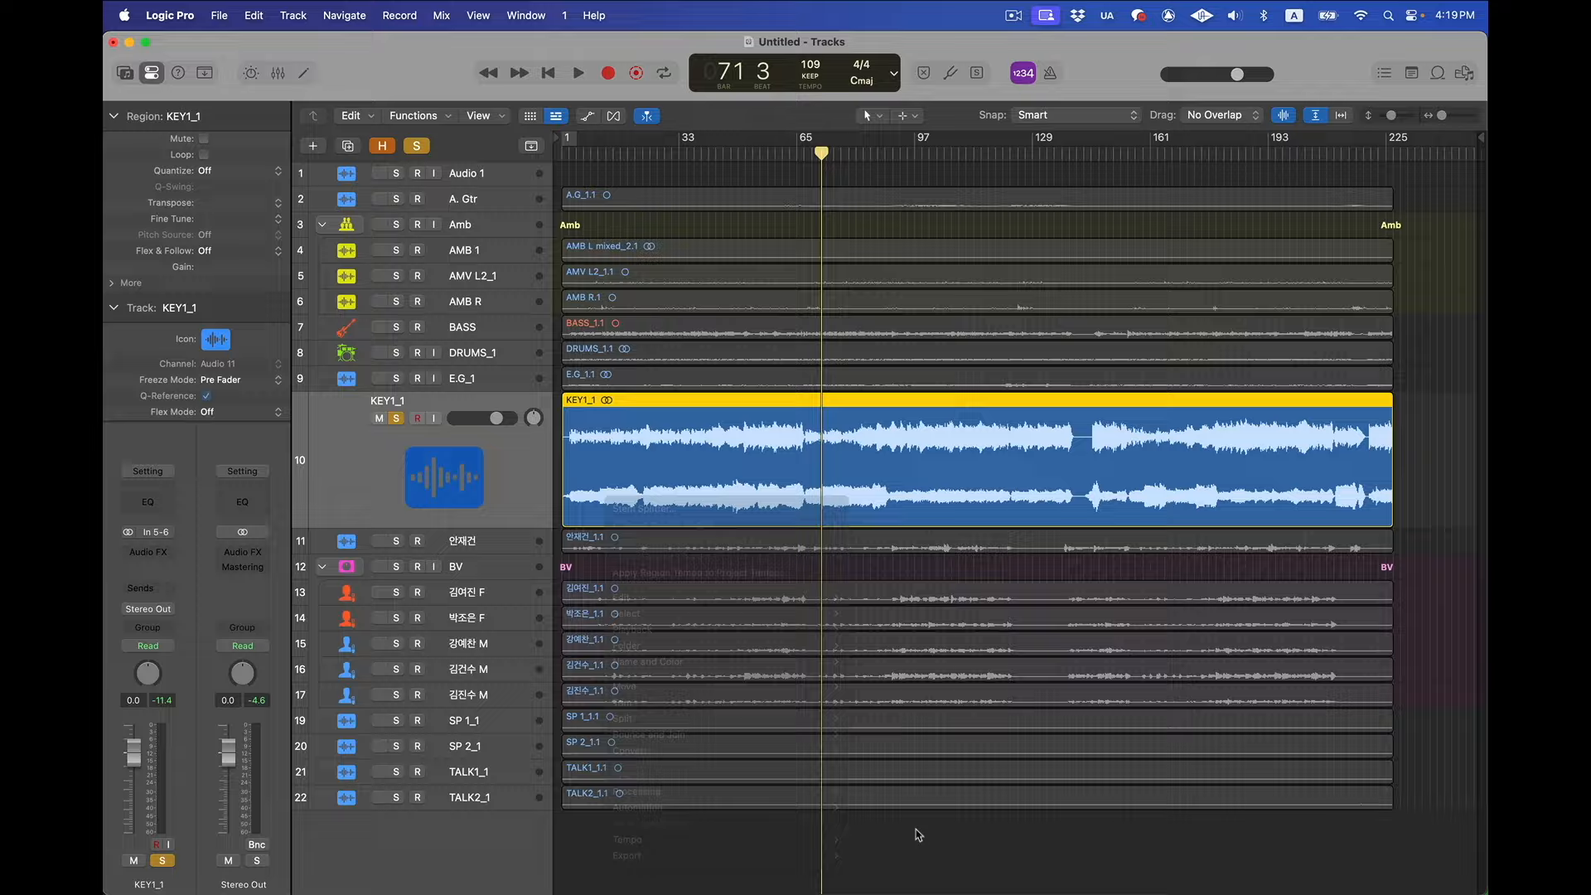
Import KEY1_1.wav and KEY2_1.wav from the Finder multitrack folder onto tracks below TALK2_1, and close the Finder window
key("ctrl+Up")
left_click(1189, 663)
left_click(871, 735)
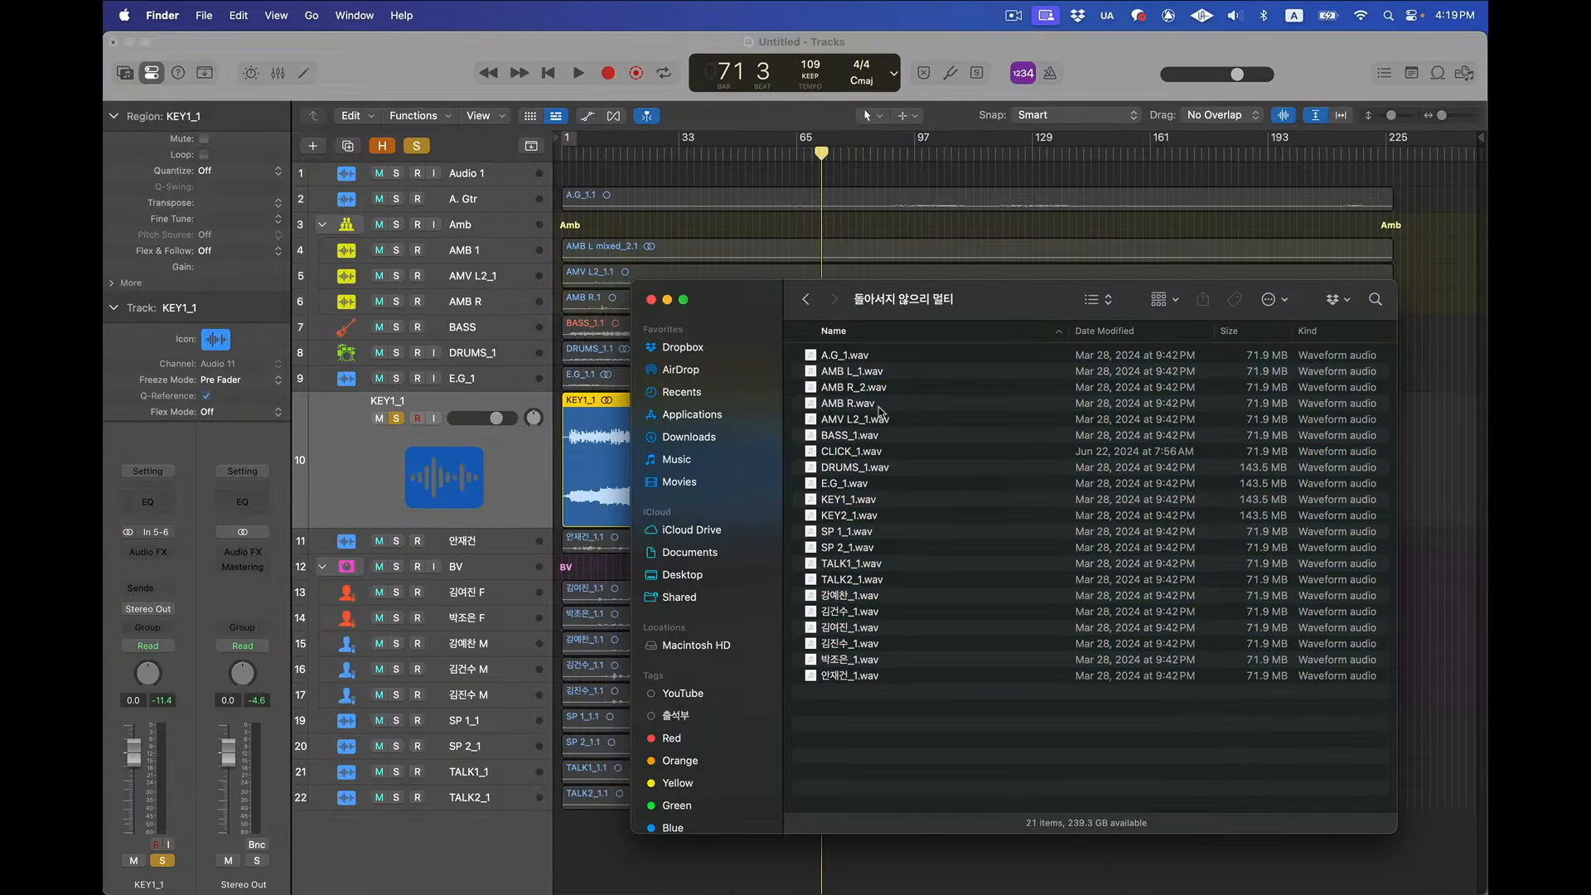
left_click(849, 499)
left_click(851, 514, "shift")
left_click_drag(852, 514, 565, 846)
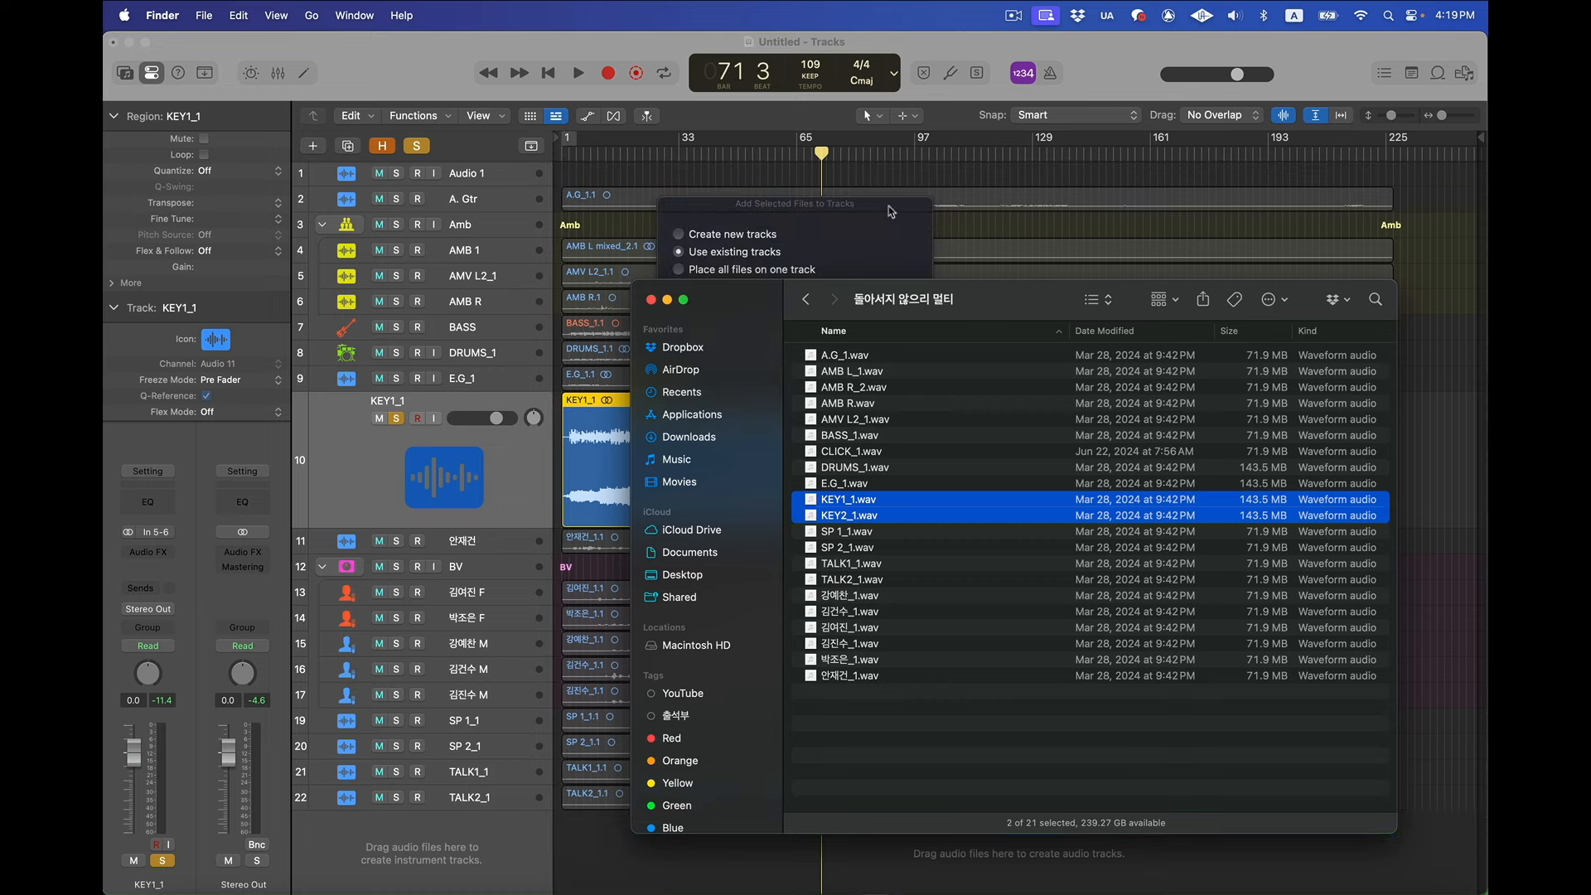
left_click_drag(750, 300, 987, 300)
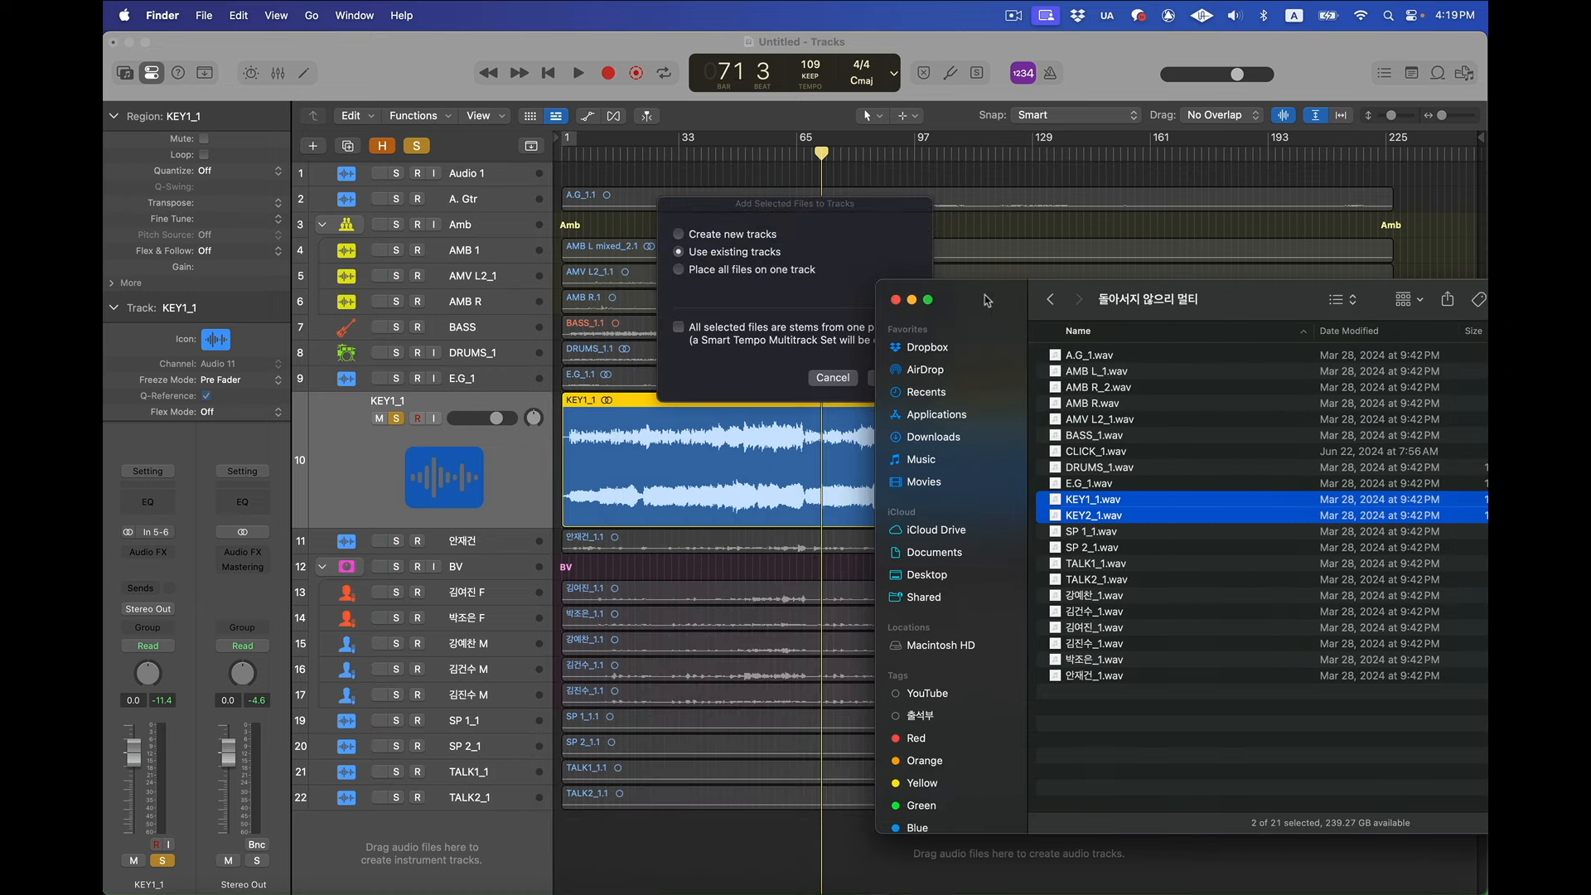
left_click(895, 299)
left_click(893, 377)
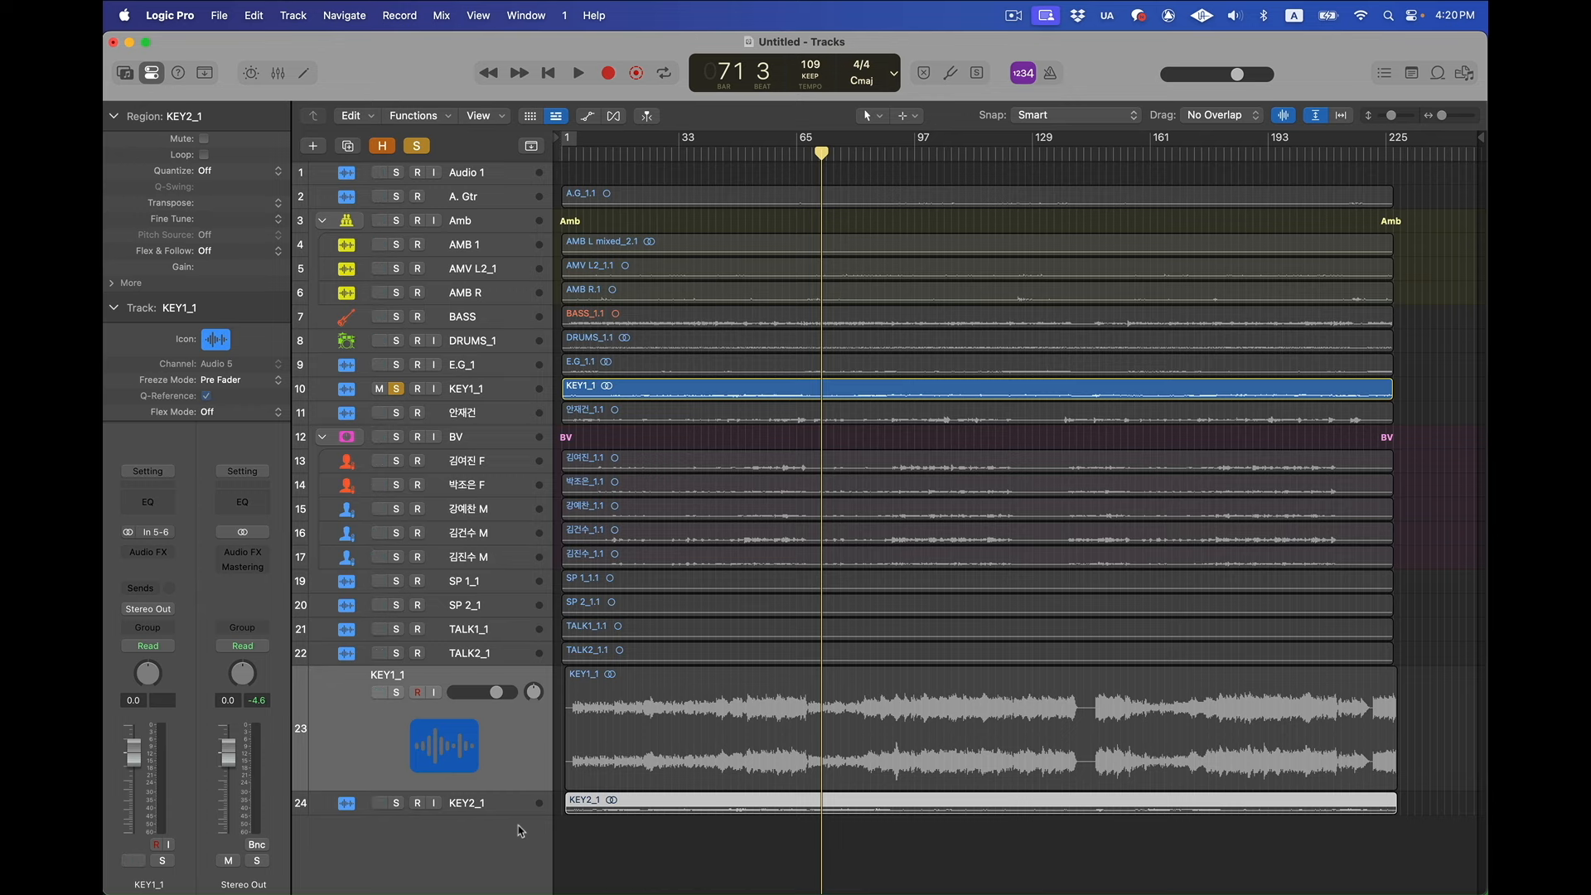
Restore the enlarged track's height and delete the old KEY1_1 region from track 10
left_click(617, 736)
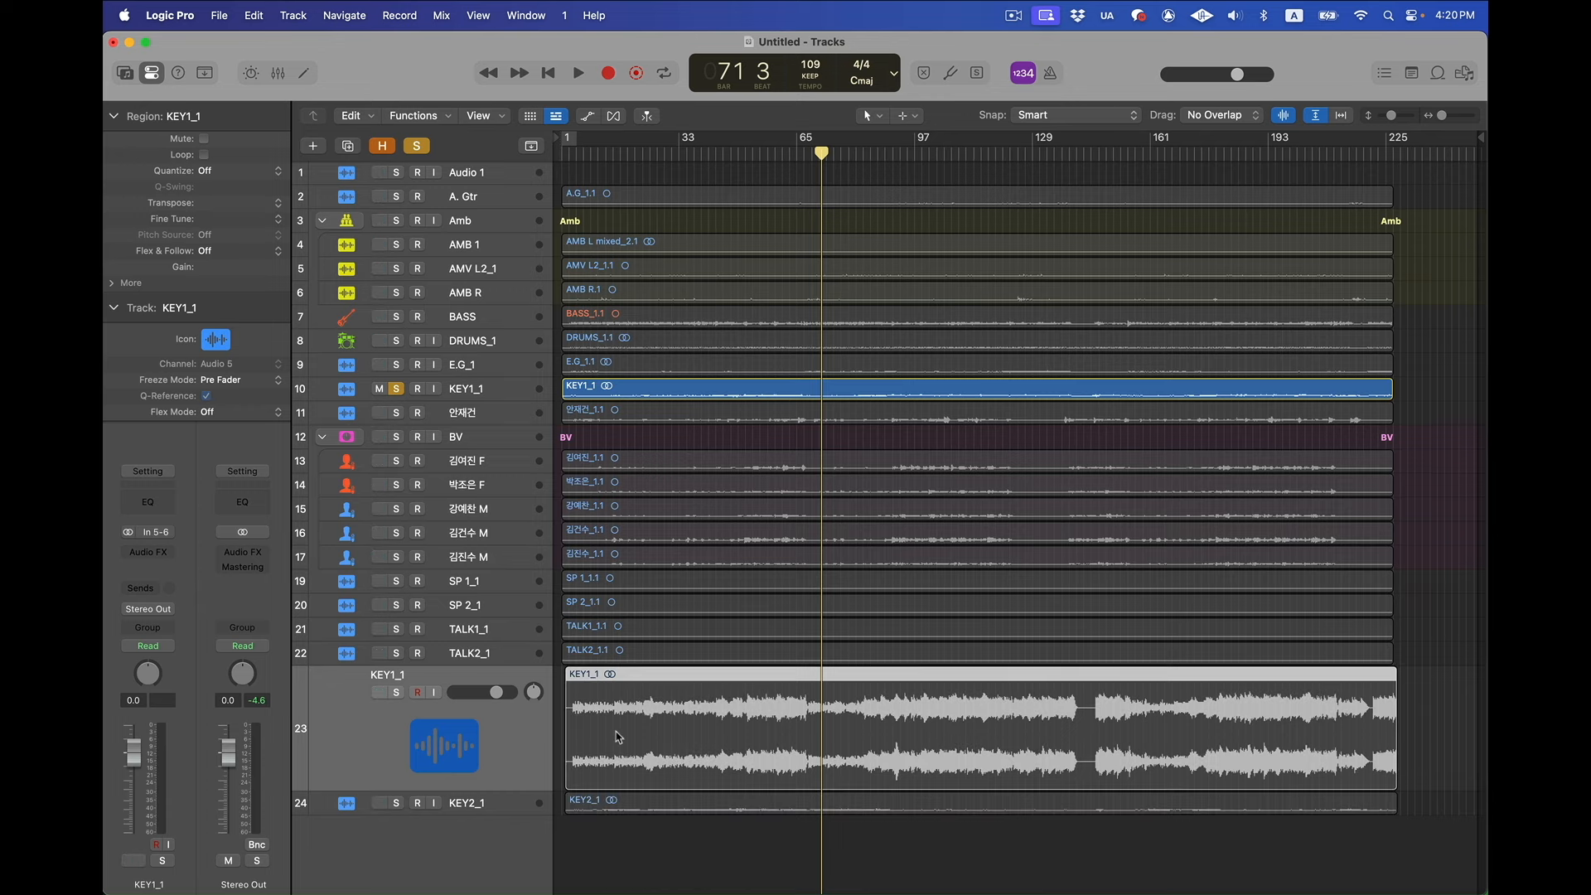
key("ctrl+z")
left_click(594, 788, "shift")
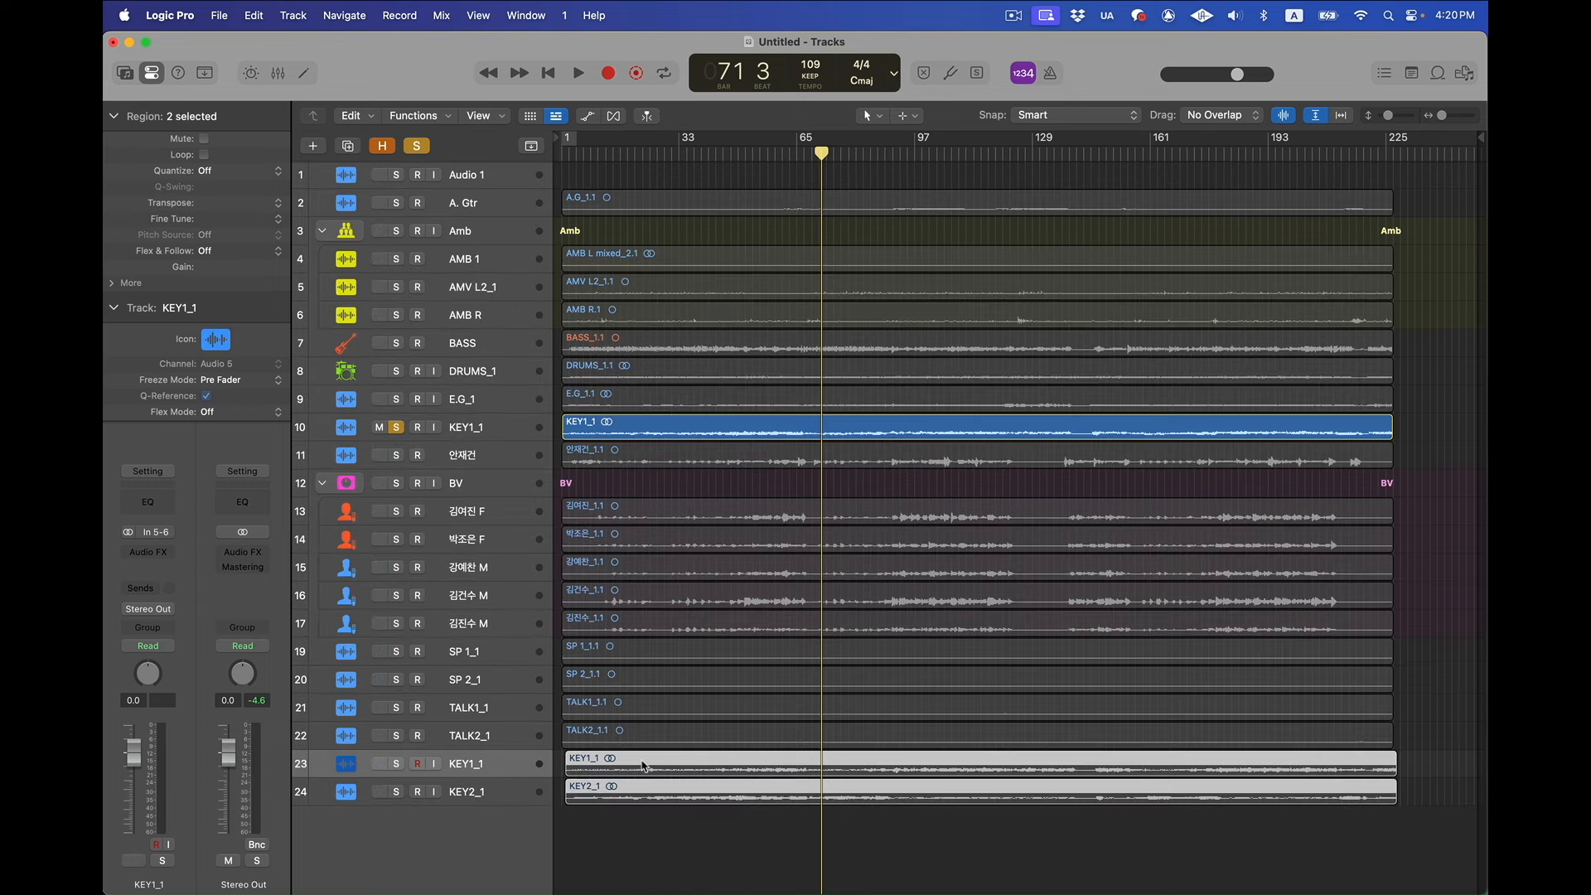
left_click(467, 432)
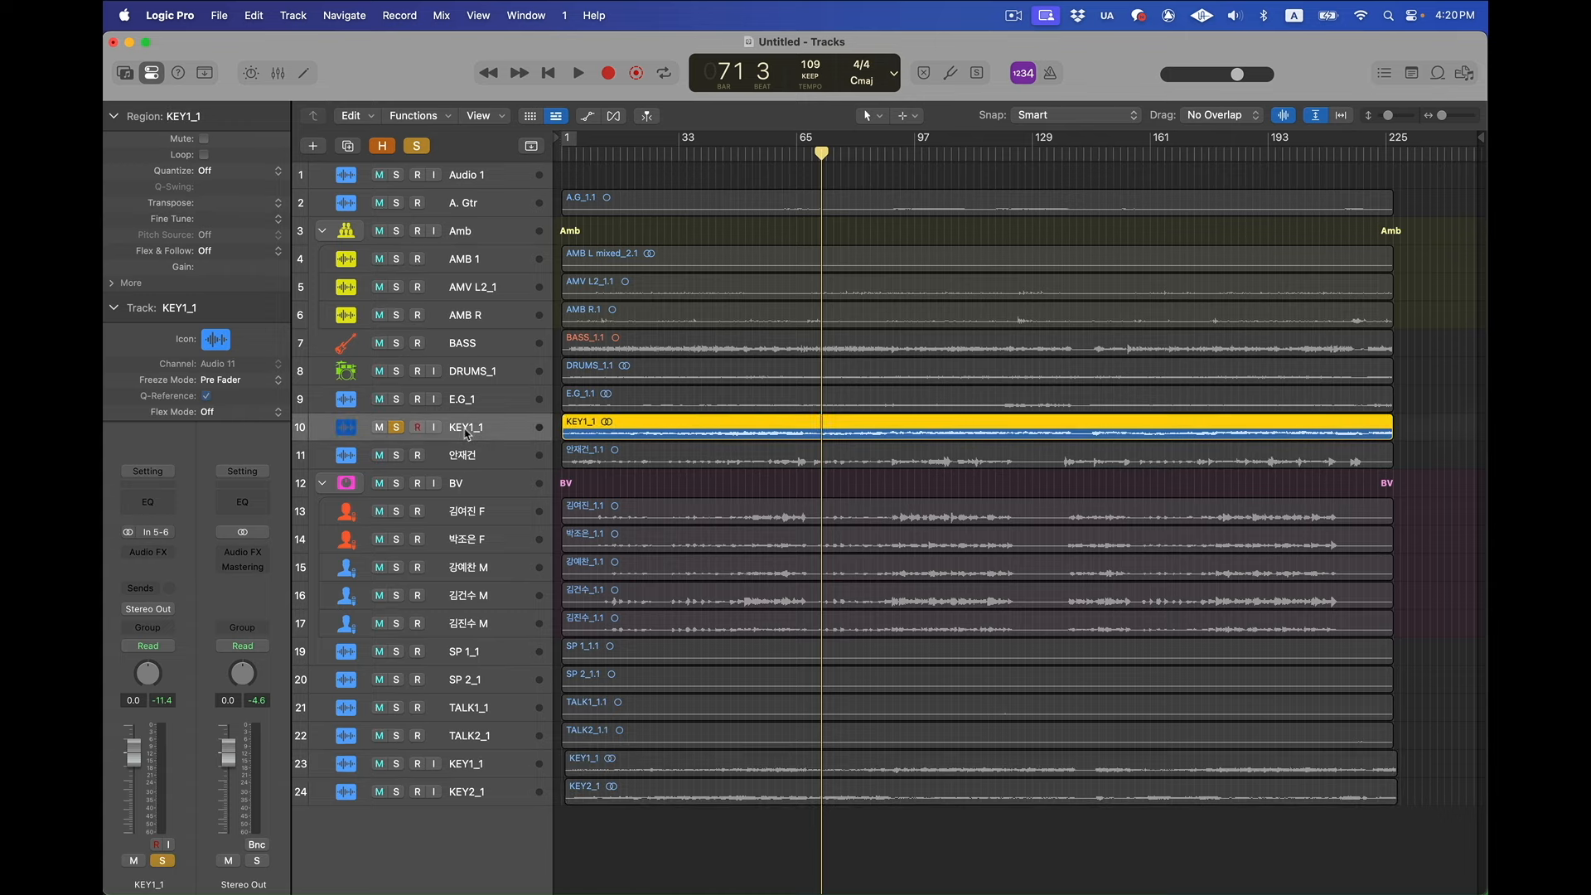
key("Delete")
Move the imported KEY1_1 and KEY2_1 regions together so their ends line up with the other tracks' regions
scroll(672, 596, "up", 10)
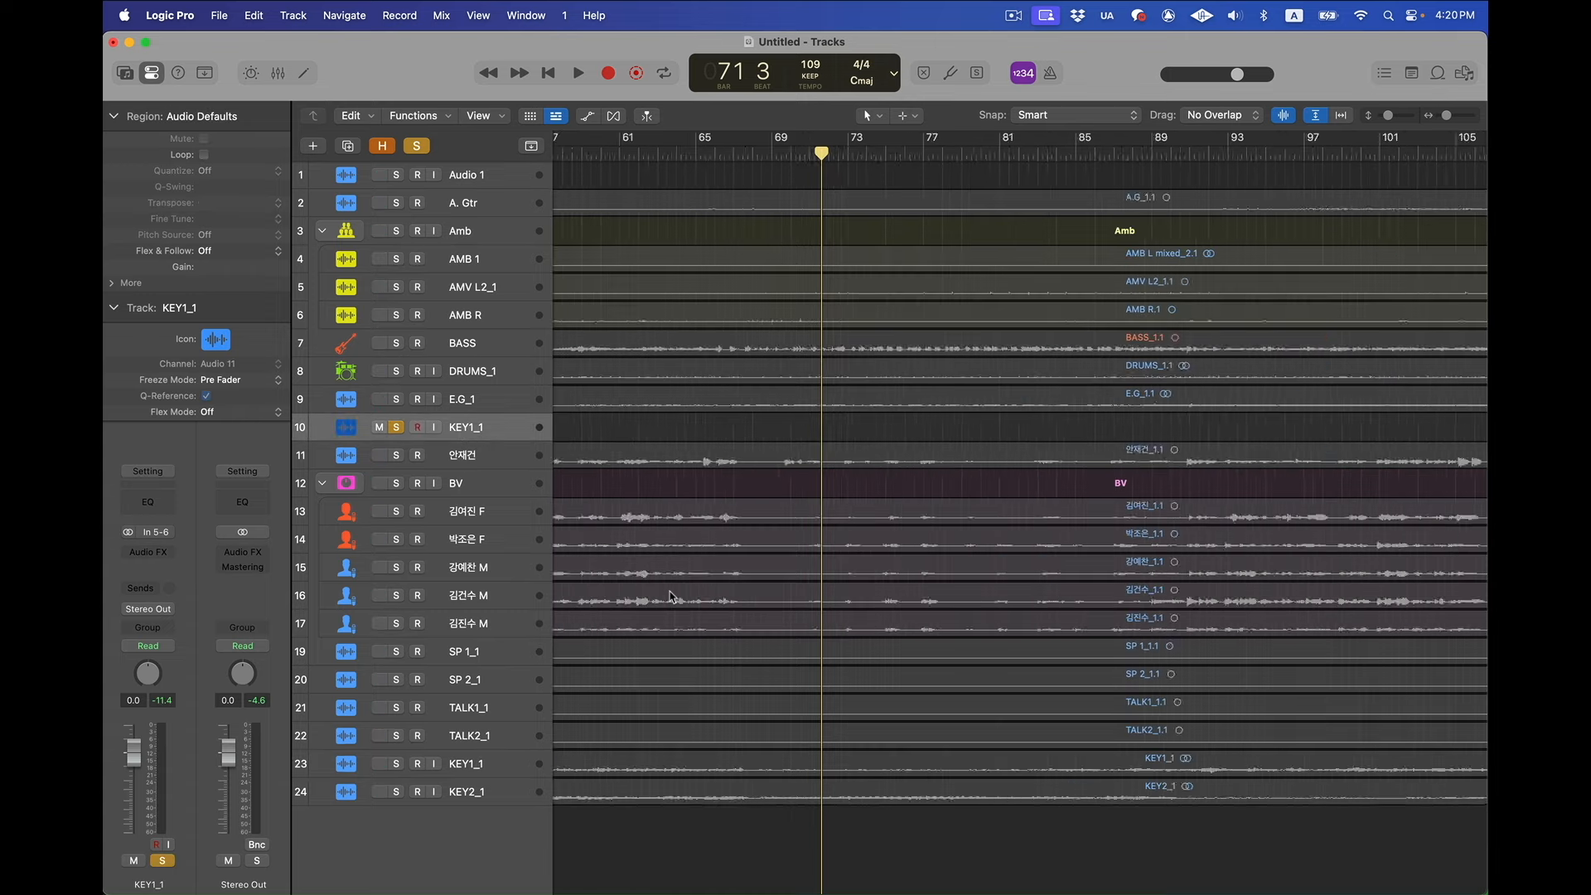
scroll(673, 596, "left", 20)
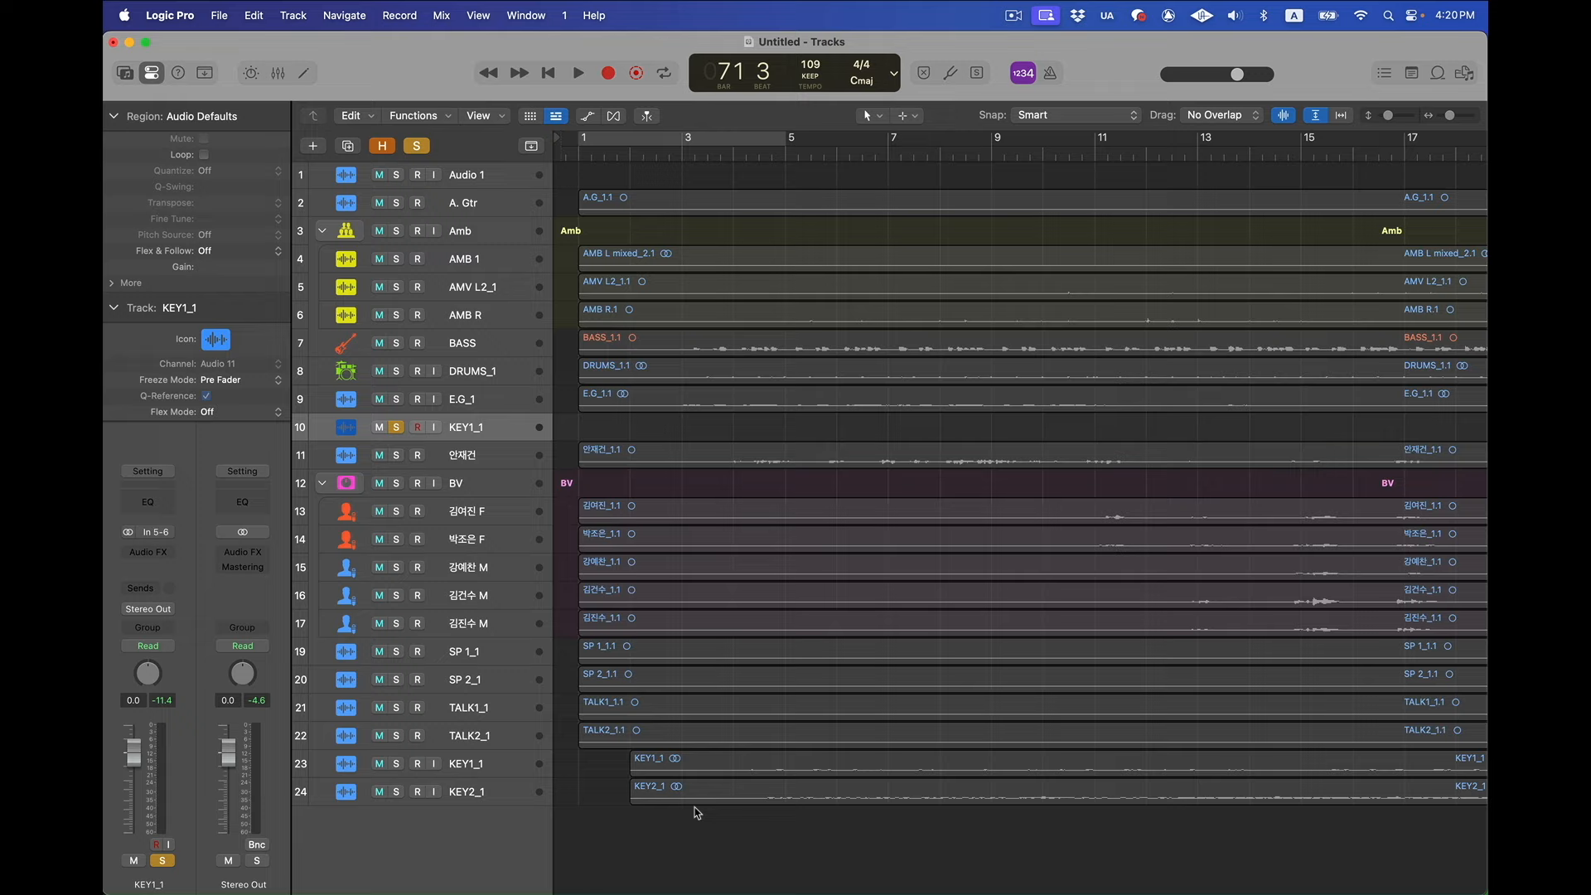
left_click_drag(707, 823, 627, 773)
scroll(770, 769, "right", 15)
scroll(770, 769, "right", 20)
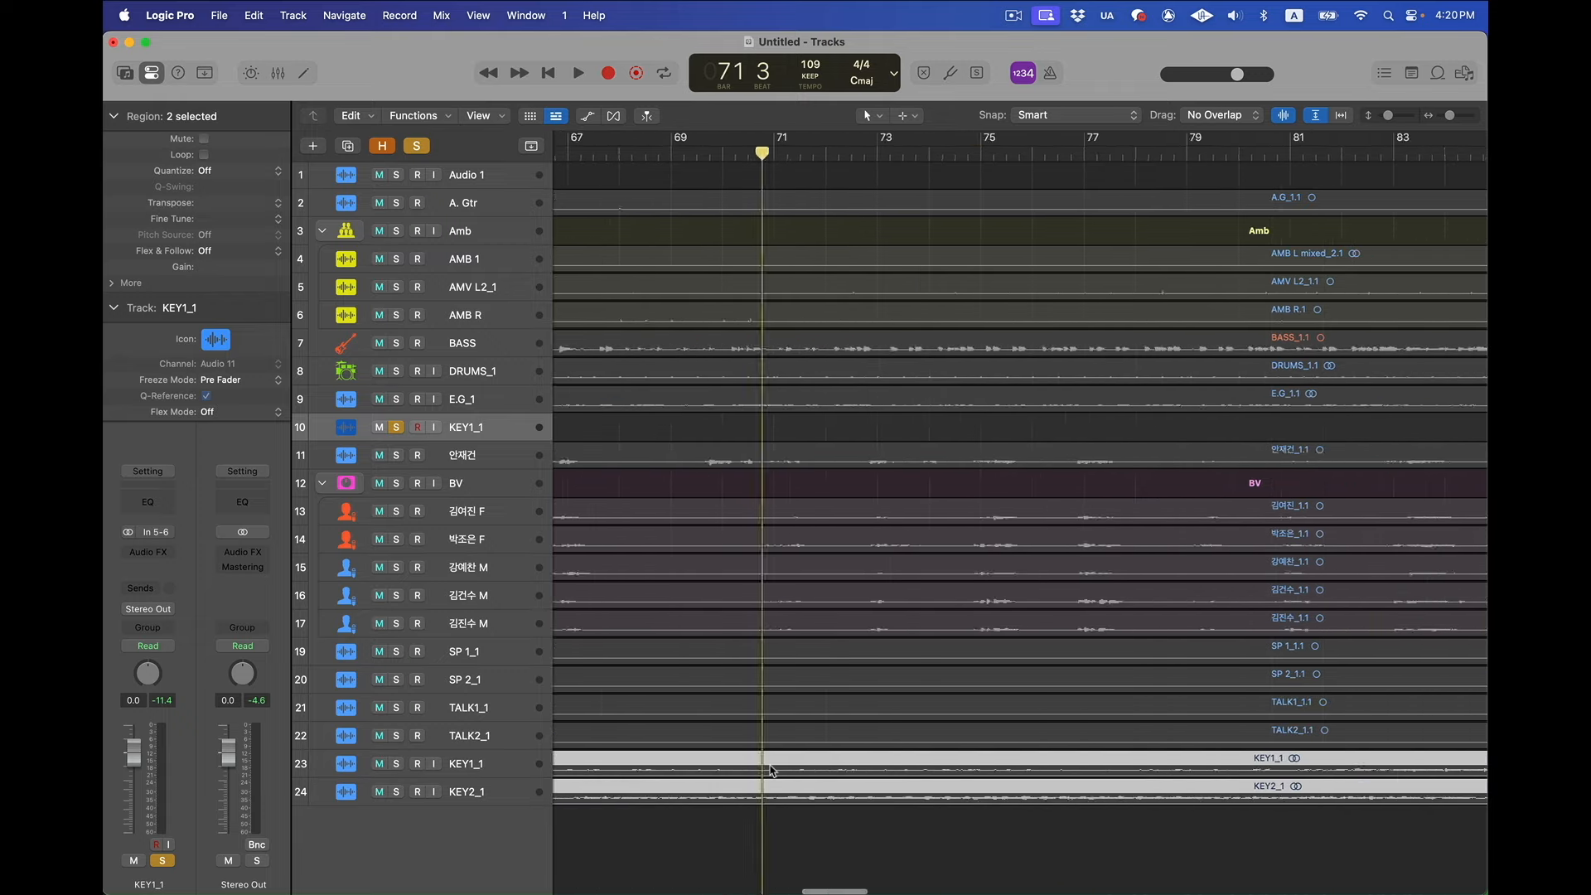
scroll(770, 769, "left", 1)
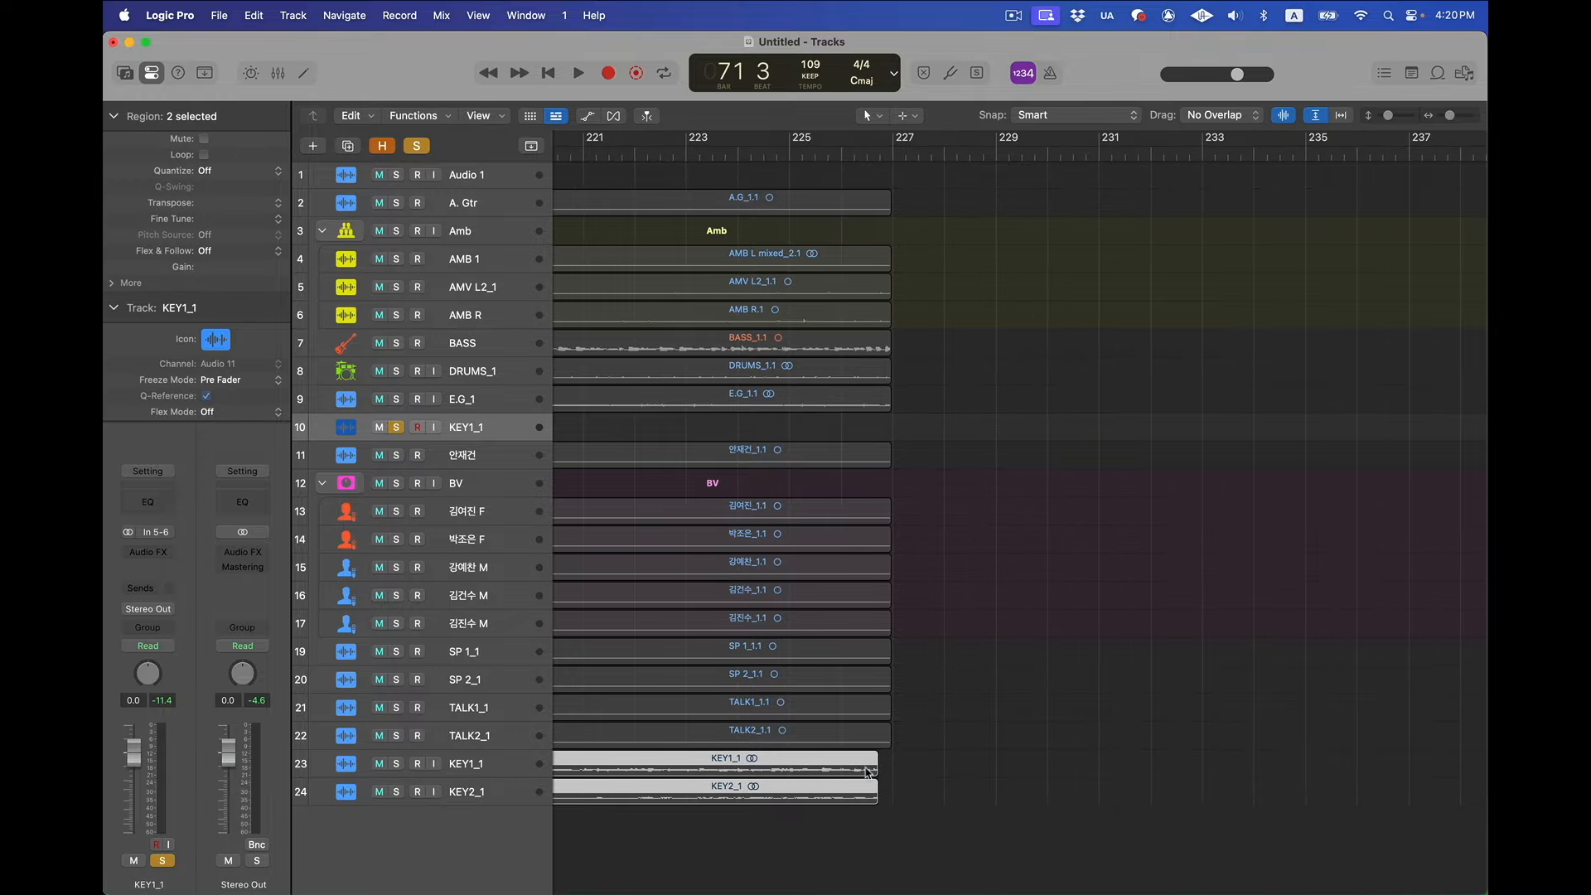
left_click_drag(865, 772, 879, 778)
Refine the position of the imported KEY1_1 and KEY2_1 regions at the song's end near bar 226
scroll(887, 483, "up", 5)
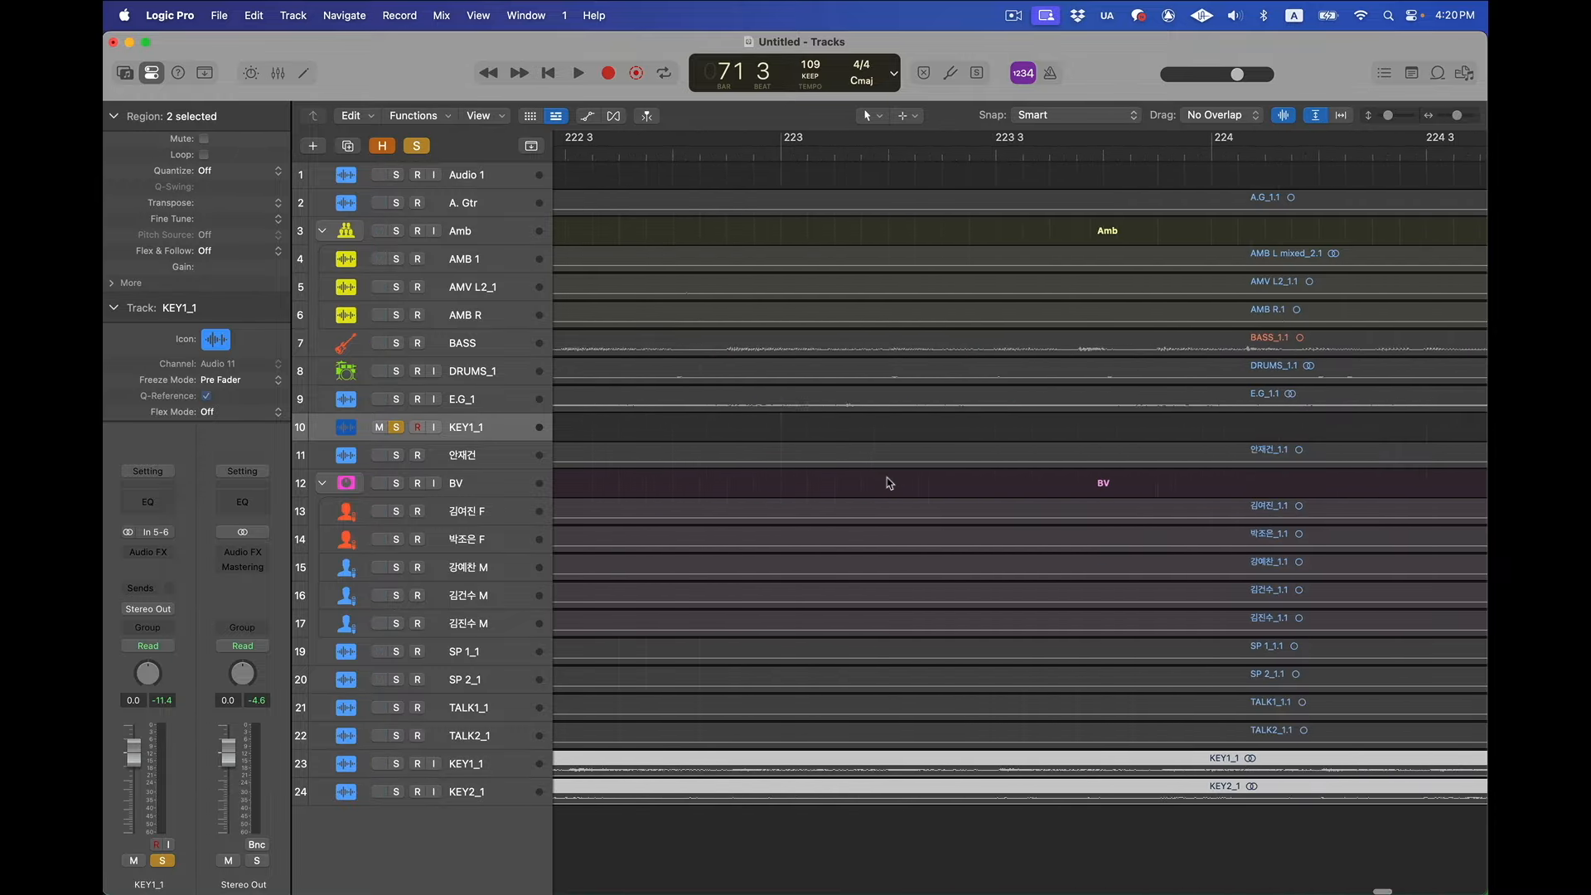
scroll(887, 483, "right", 5)
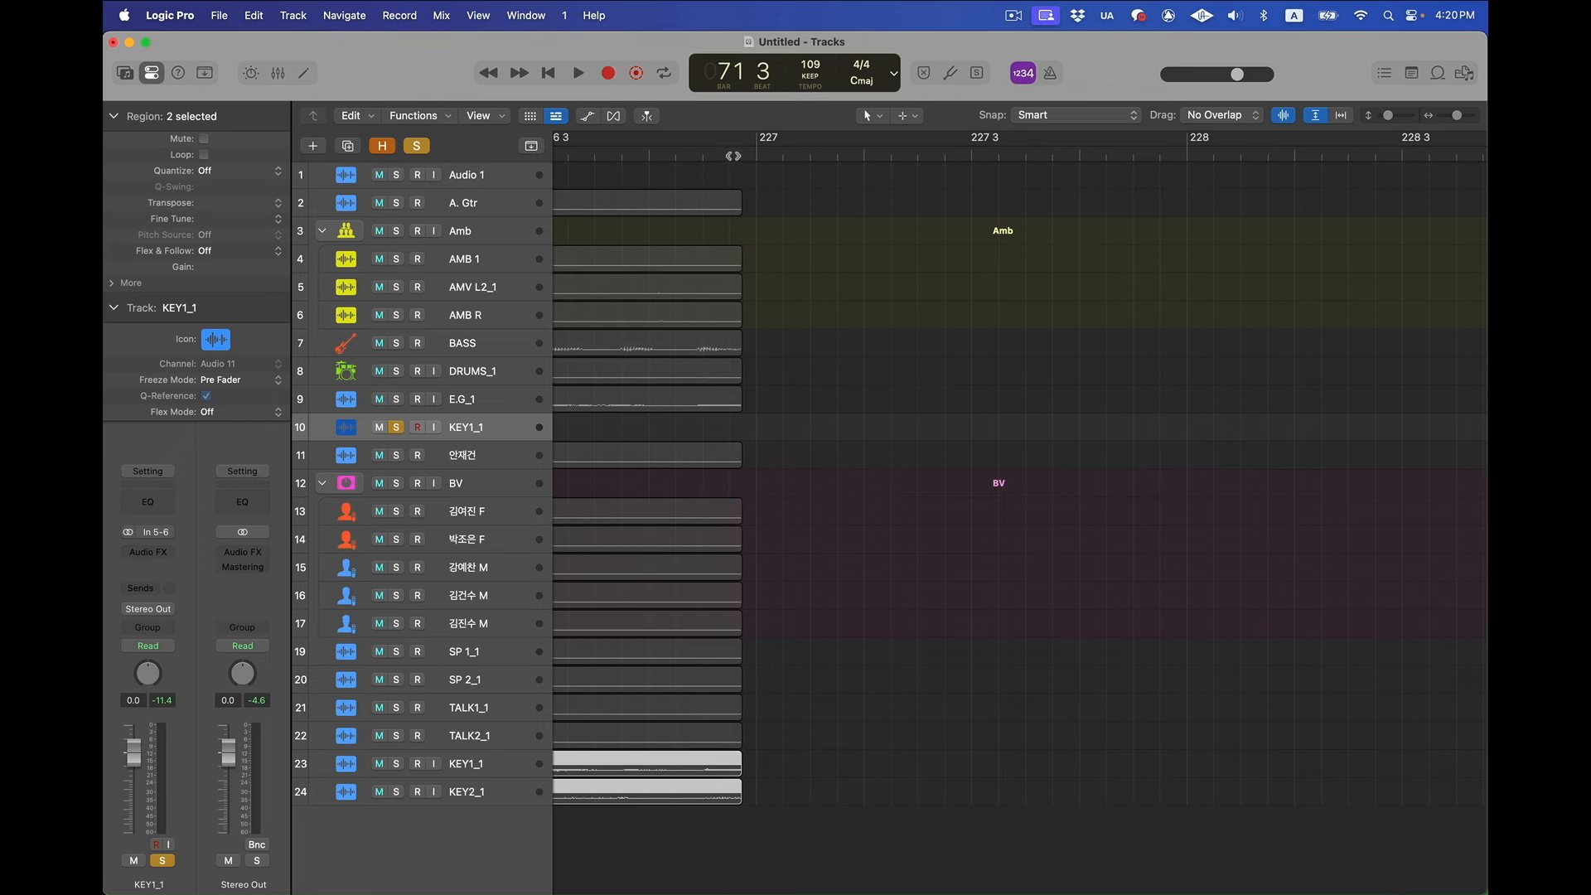
left_click(733, 155)
scroll(755, 329, "up", 10)
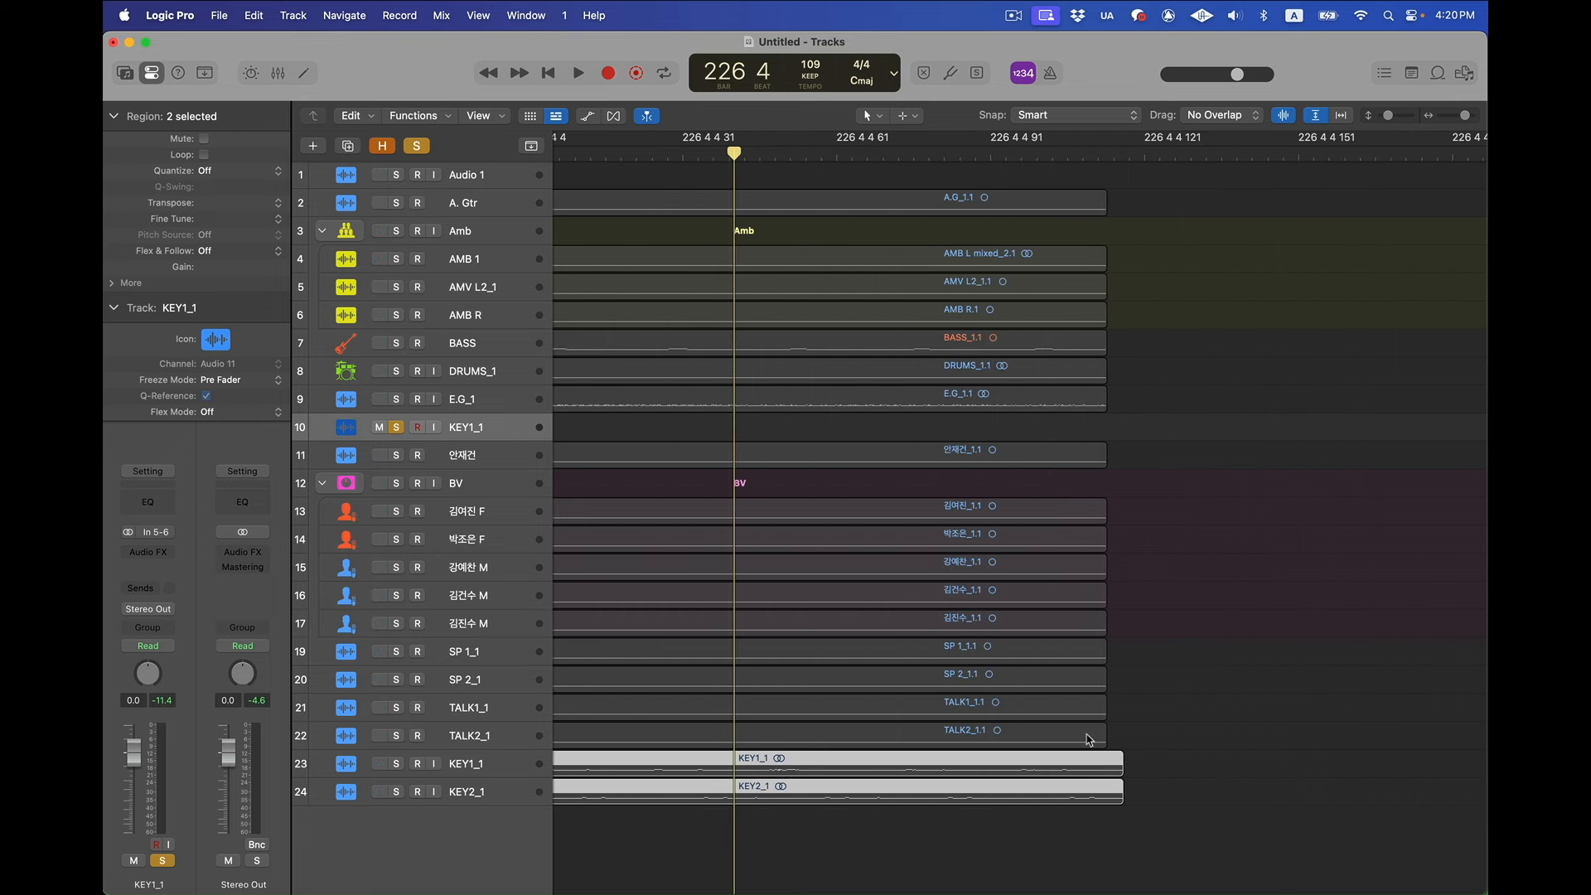
left_click_drag(1092, 841, 1071, 768)
scroll(1115, 704, "up", 5)
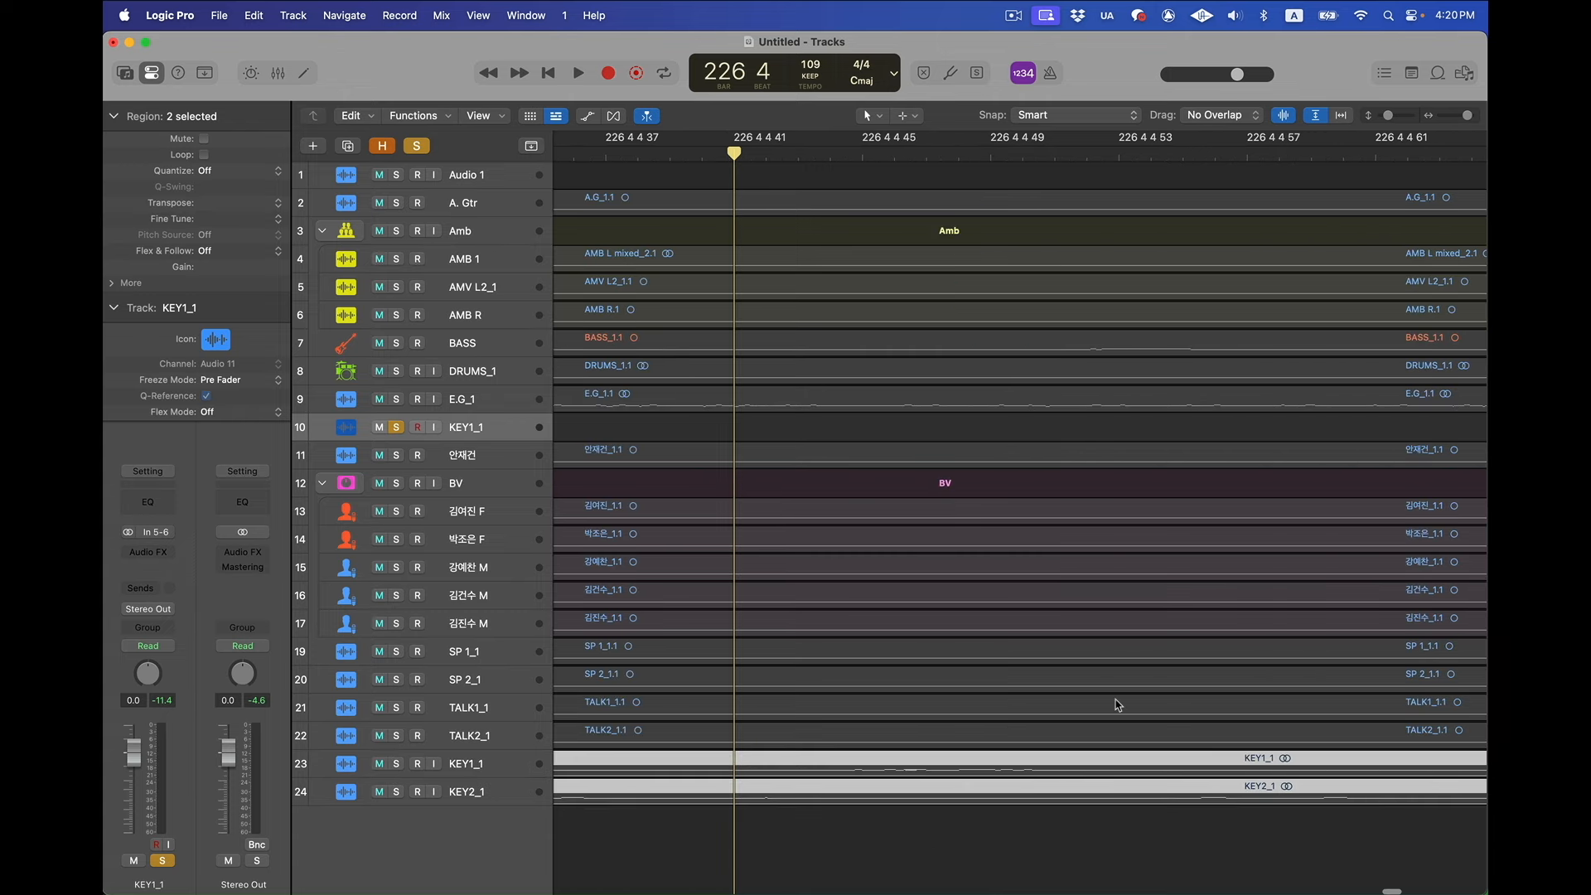
Fine-tune the end alignment of the imported key regions against the TALK regions, and fit the whole arrangement in view
left_click(1118, 705)
scroll(937, 701, "right", 15)
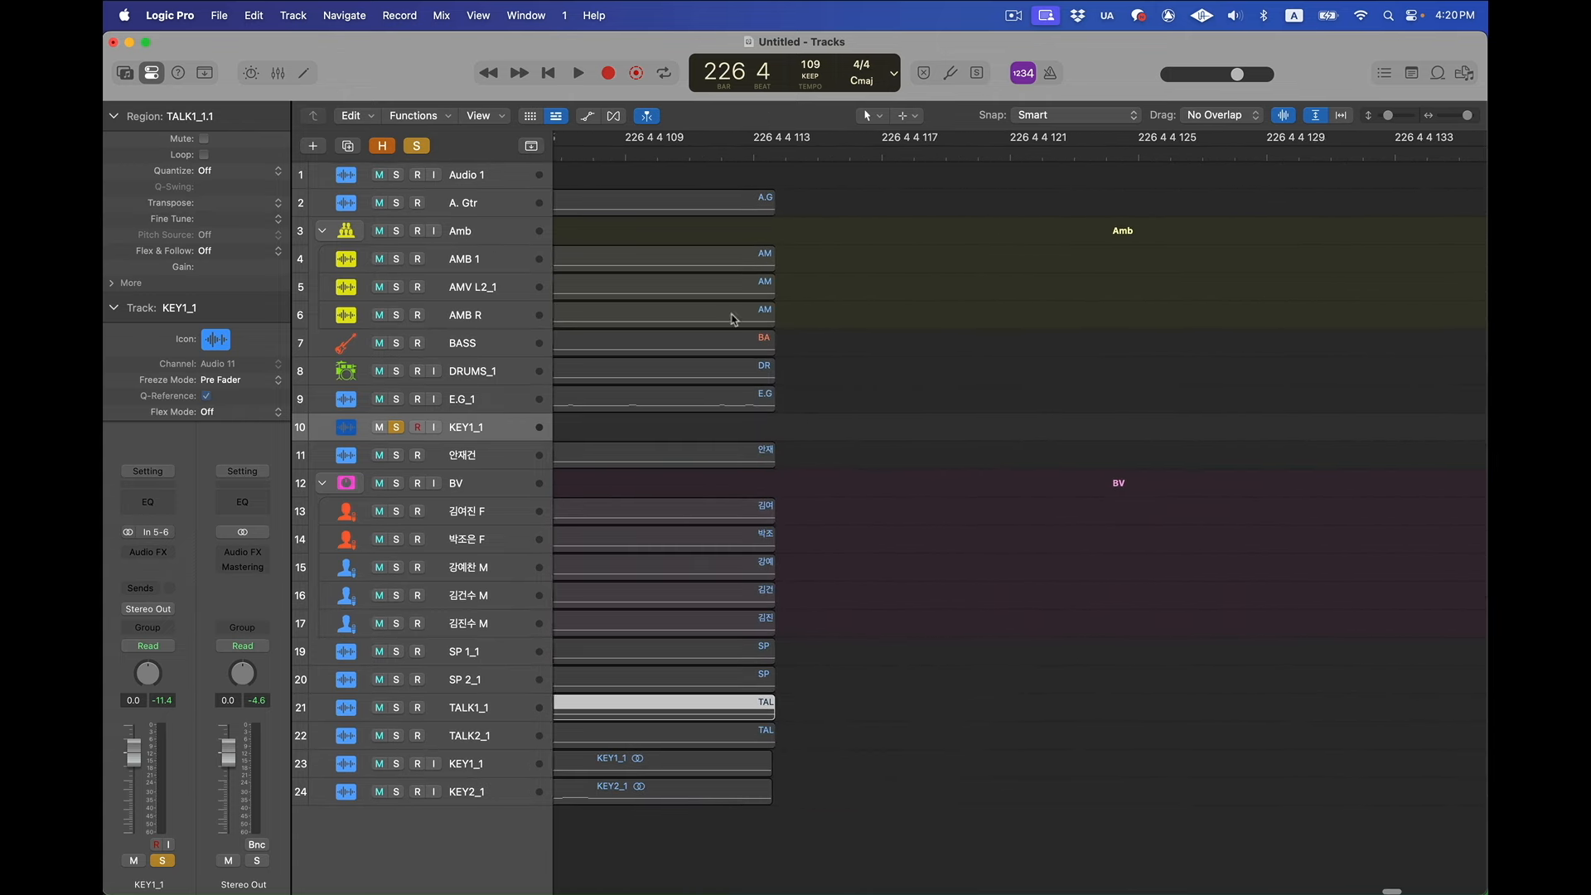
left_click(777, 154)
key("super+Right")
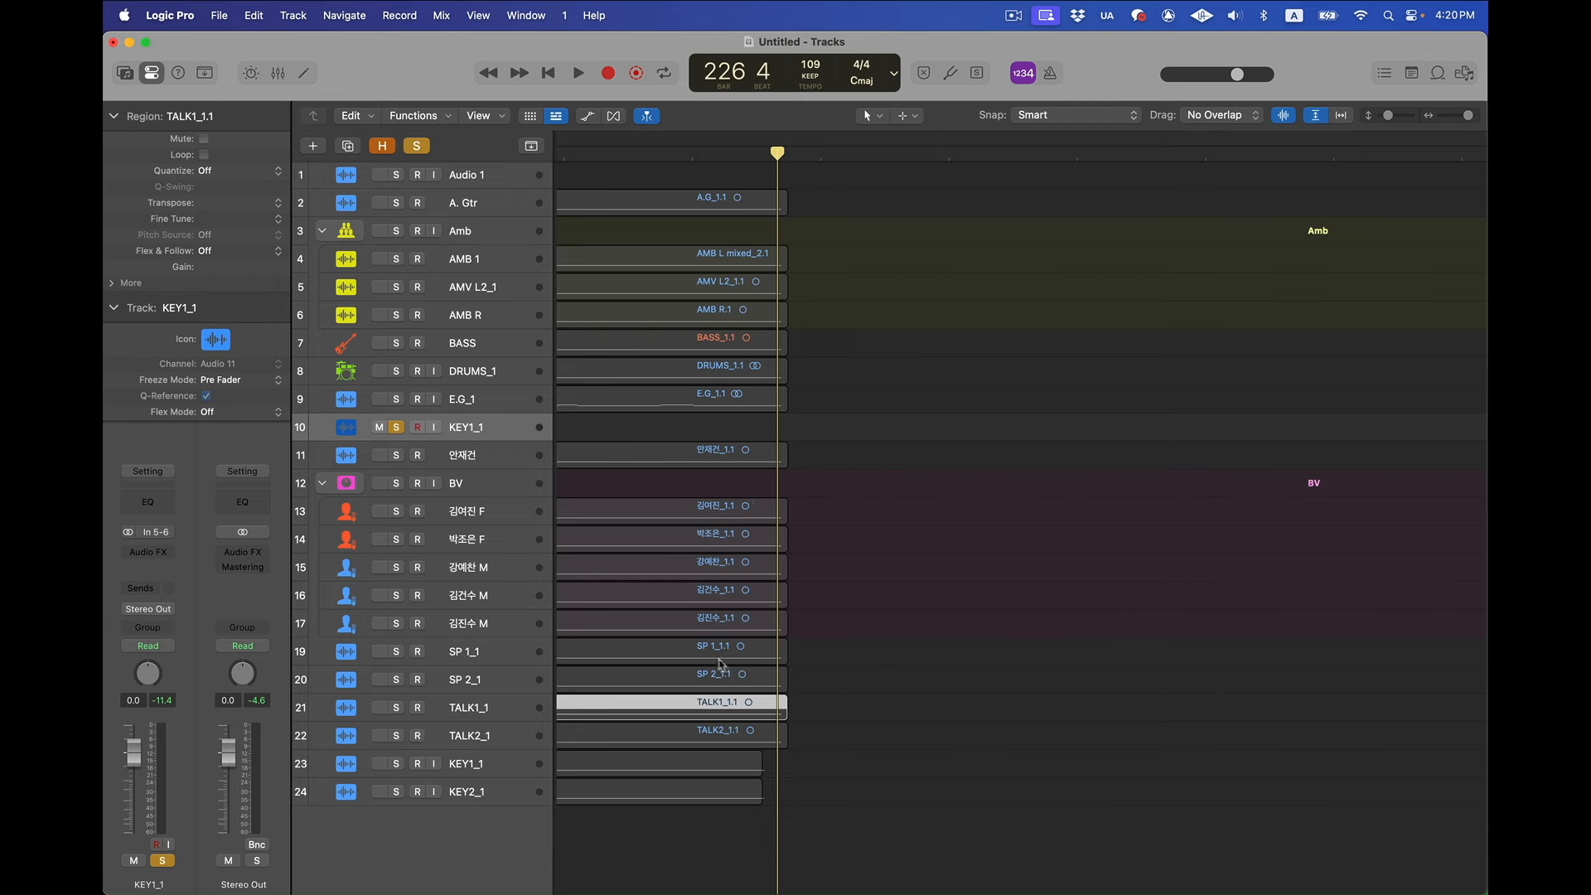
left_click_drag(756, 831, 770, 769)
left_click(764, 822)
key("super+Left")
key("z")
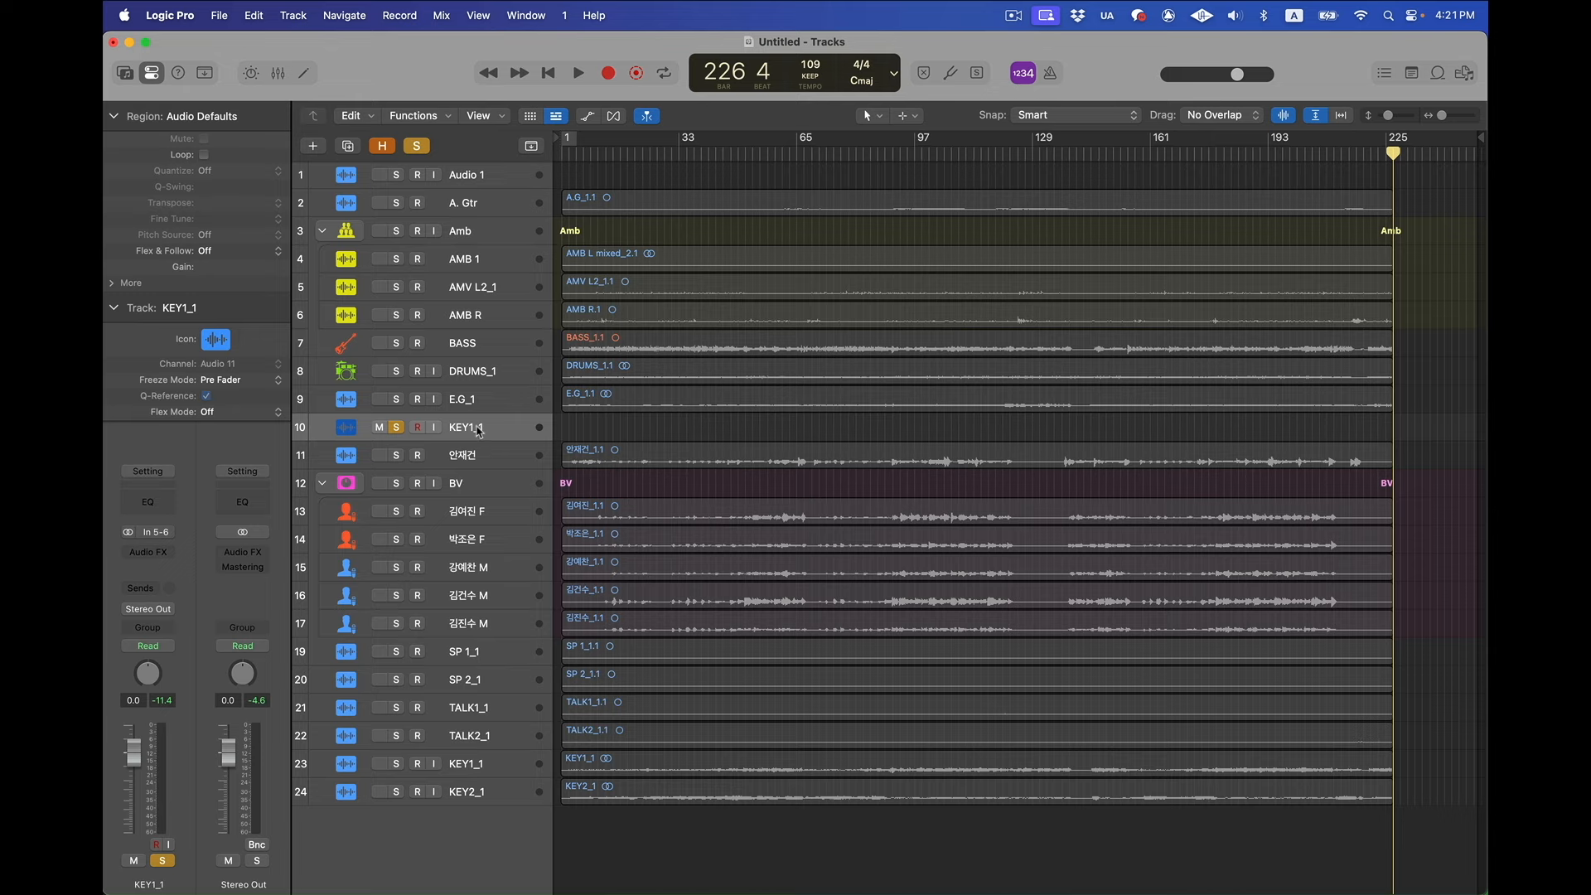
Delete the empty KEY1_1 track on track 10
key("super+Delete")
key("super+z")
left_click(506, 447)
double_click(504, 421)
key("BackSpace")
key("Return")
key("super+Delete")
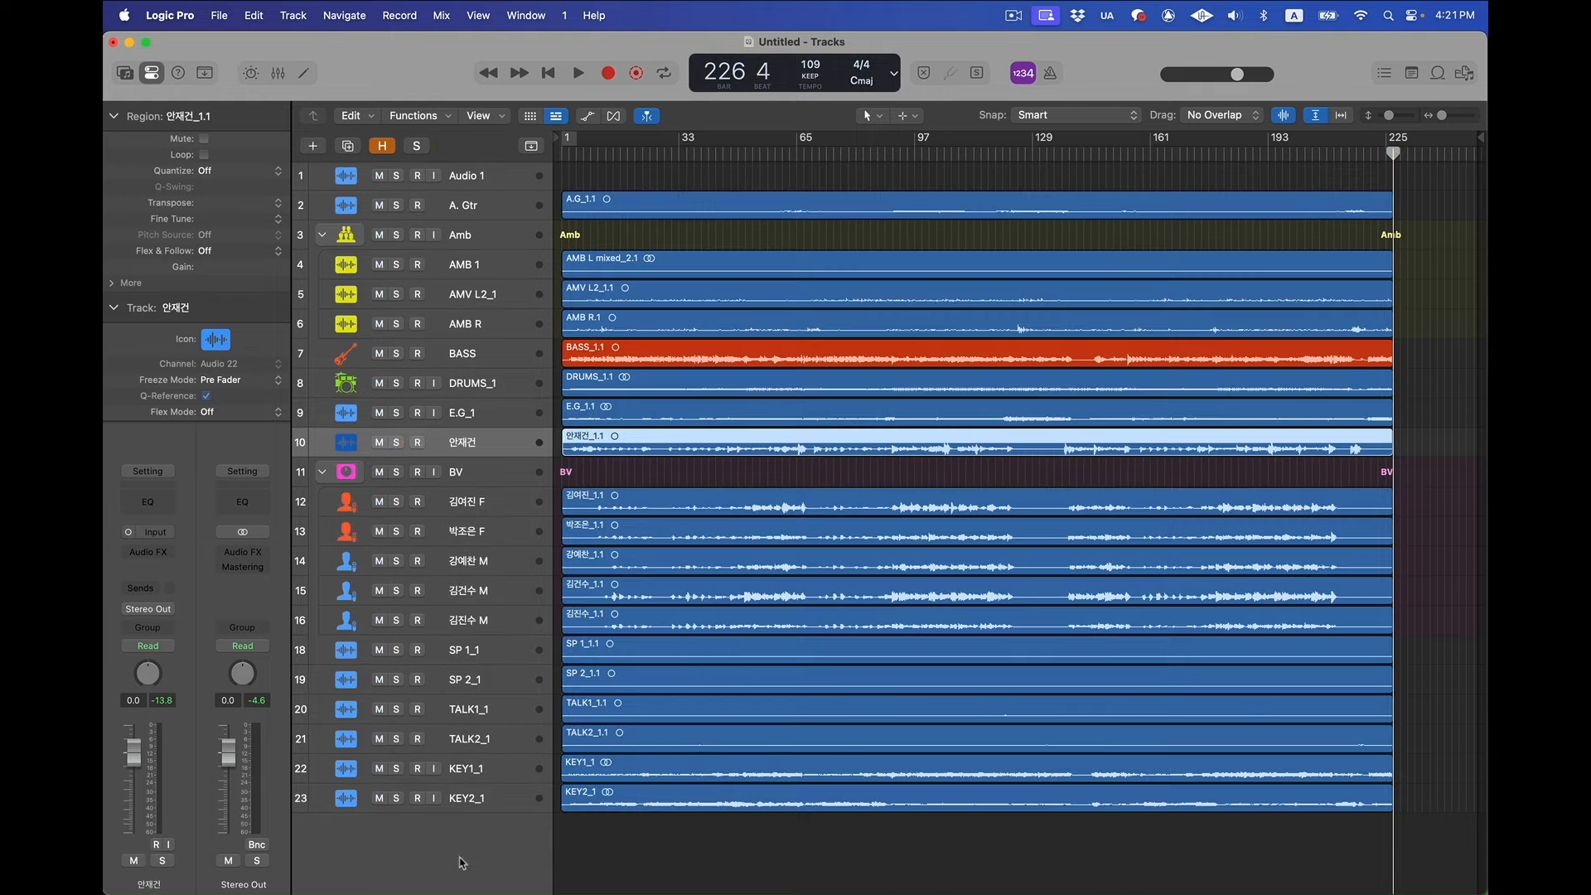
Move the KEY1_1 and KEY2_1 tracks together to directly below the E.G_1 track
left_click(469, 777)
left_click(477, 796, "shift")
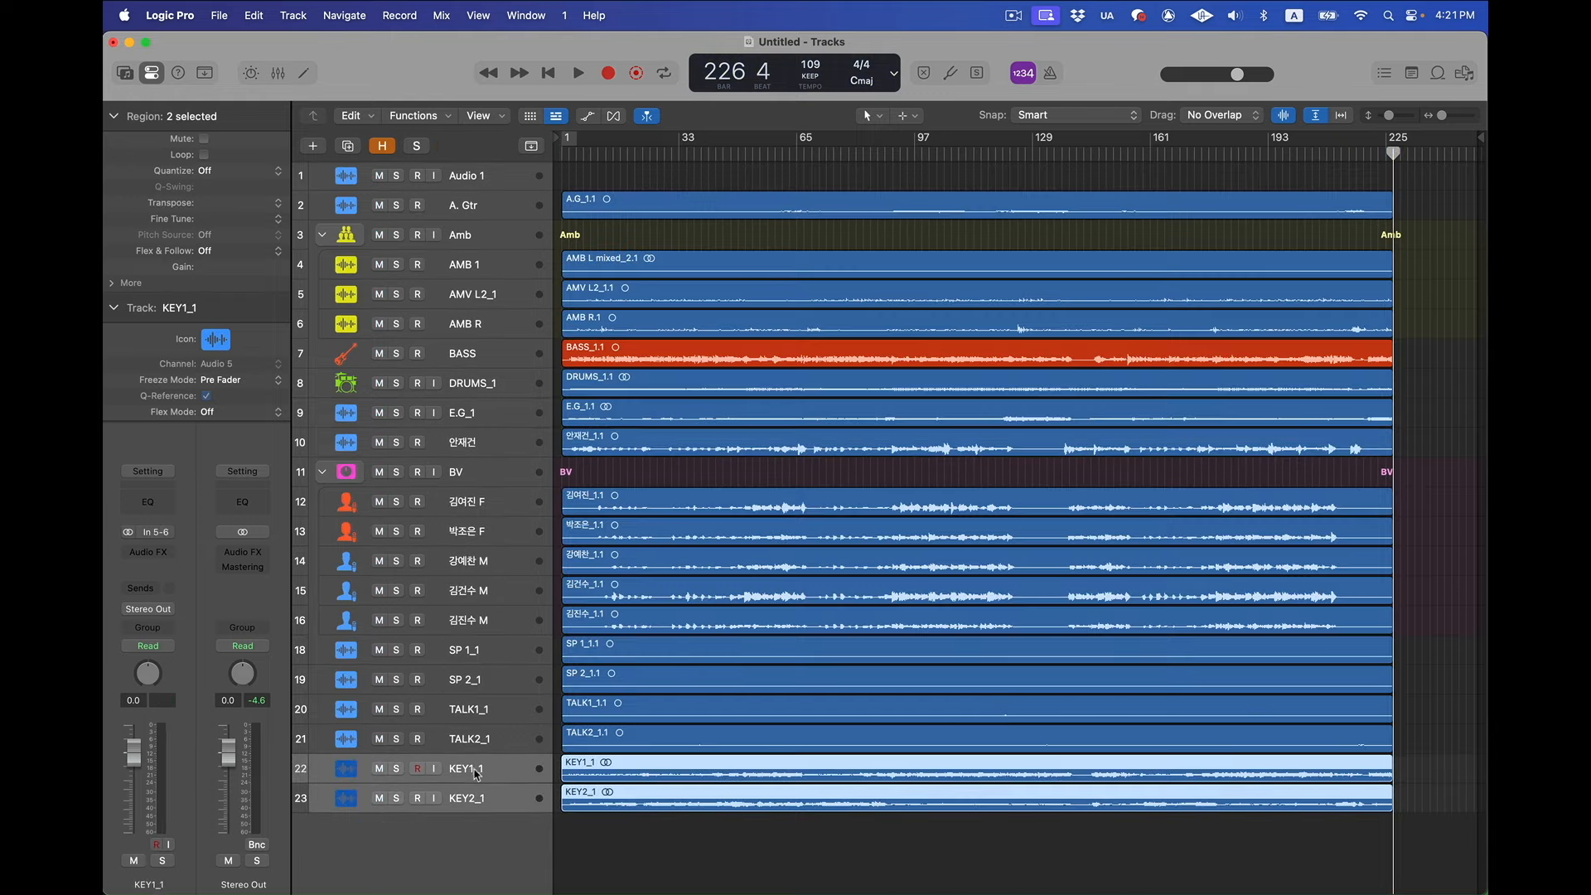
left_click_drag(477, 775, 473, 441)
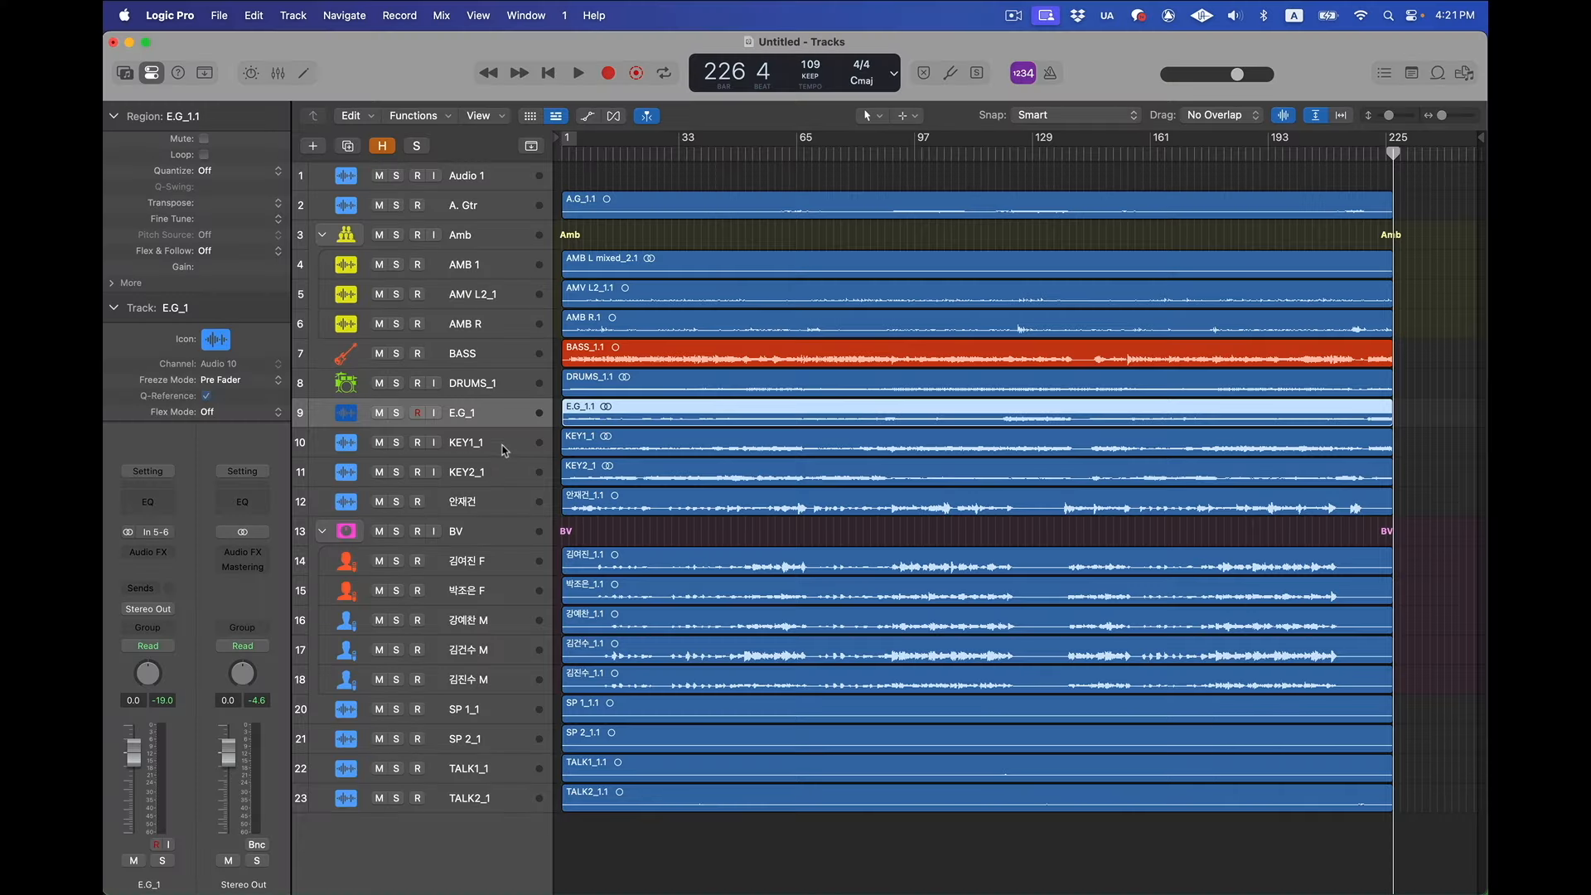
Group the E.G_1, KEY1_1 and KEY2_1 tracks into a summing stack
left_click(502, 466, "shift")
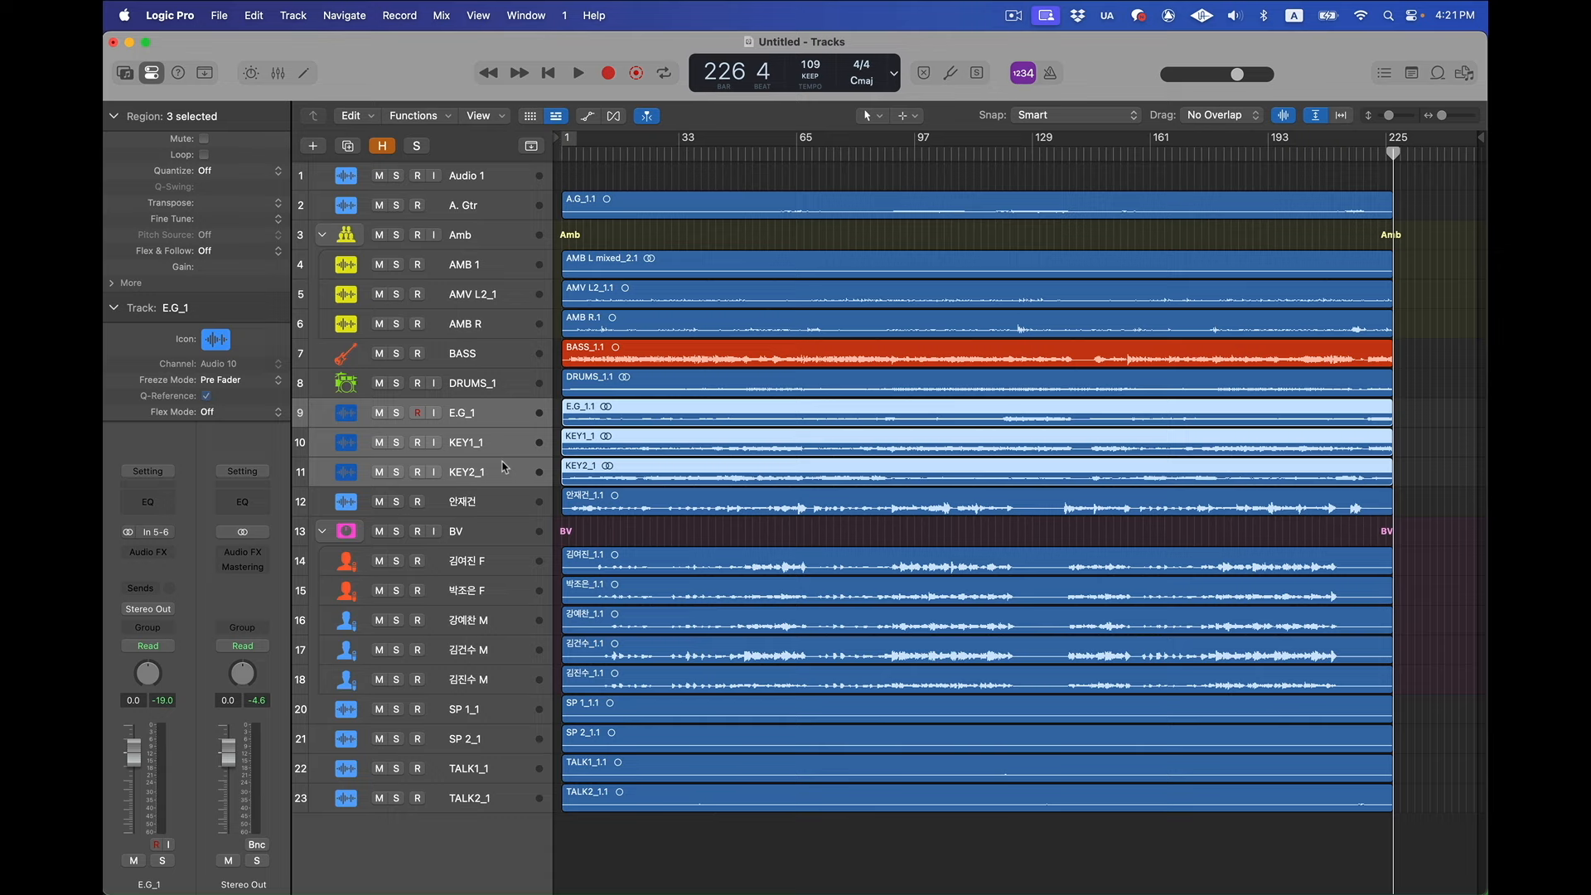
key("super+shift+d")
key("Return")
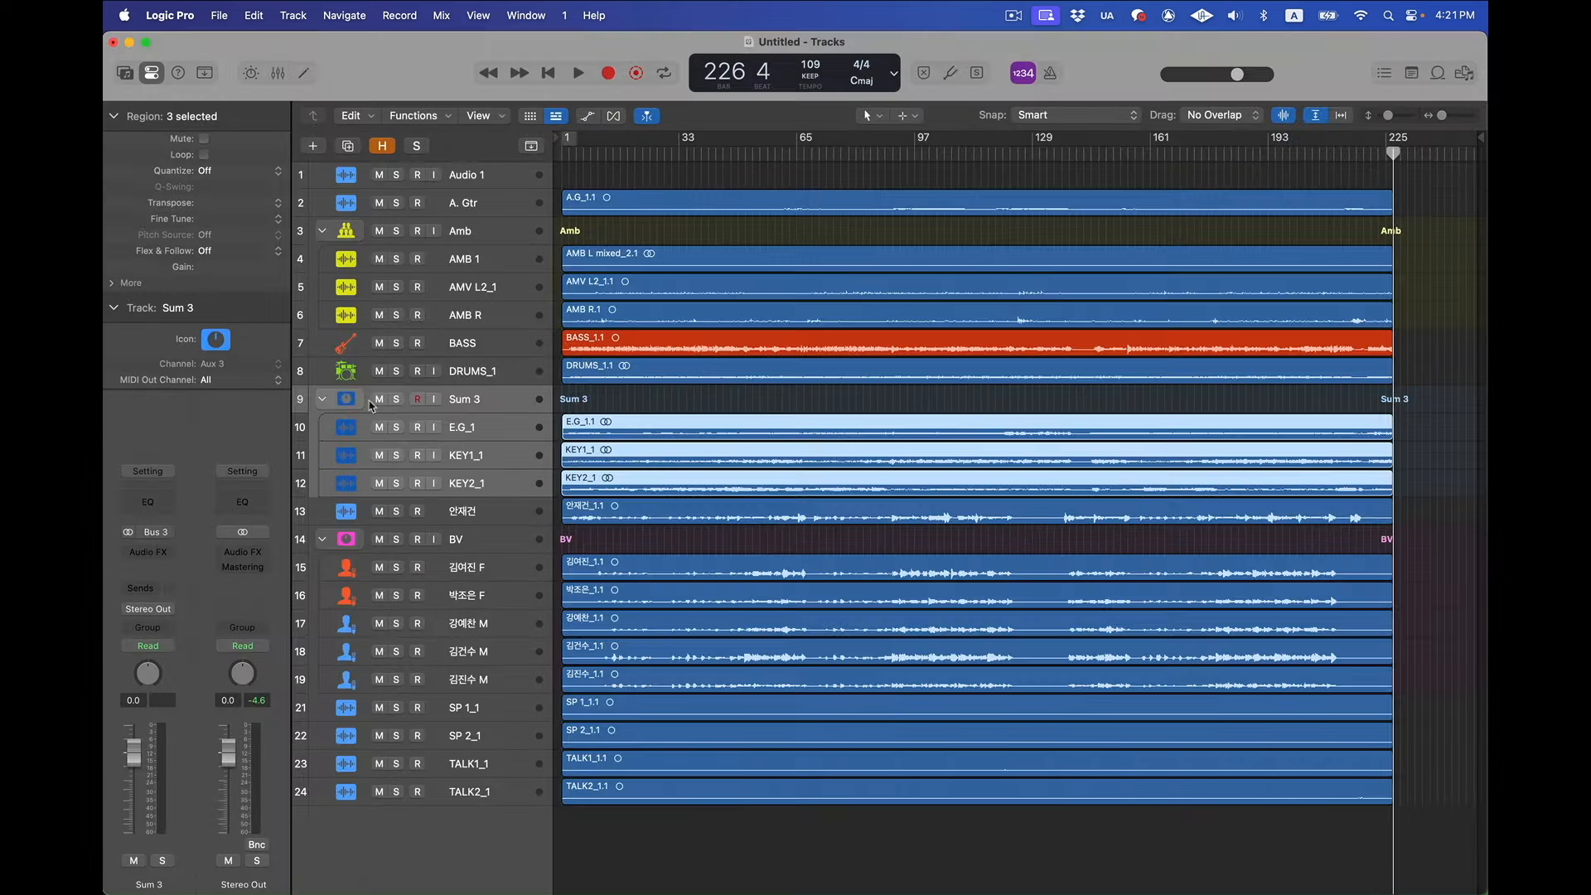
Assign the sunburst guitar icon from the Guitar set to the E.G_1 track
left_click(355, 430)
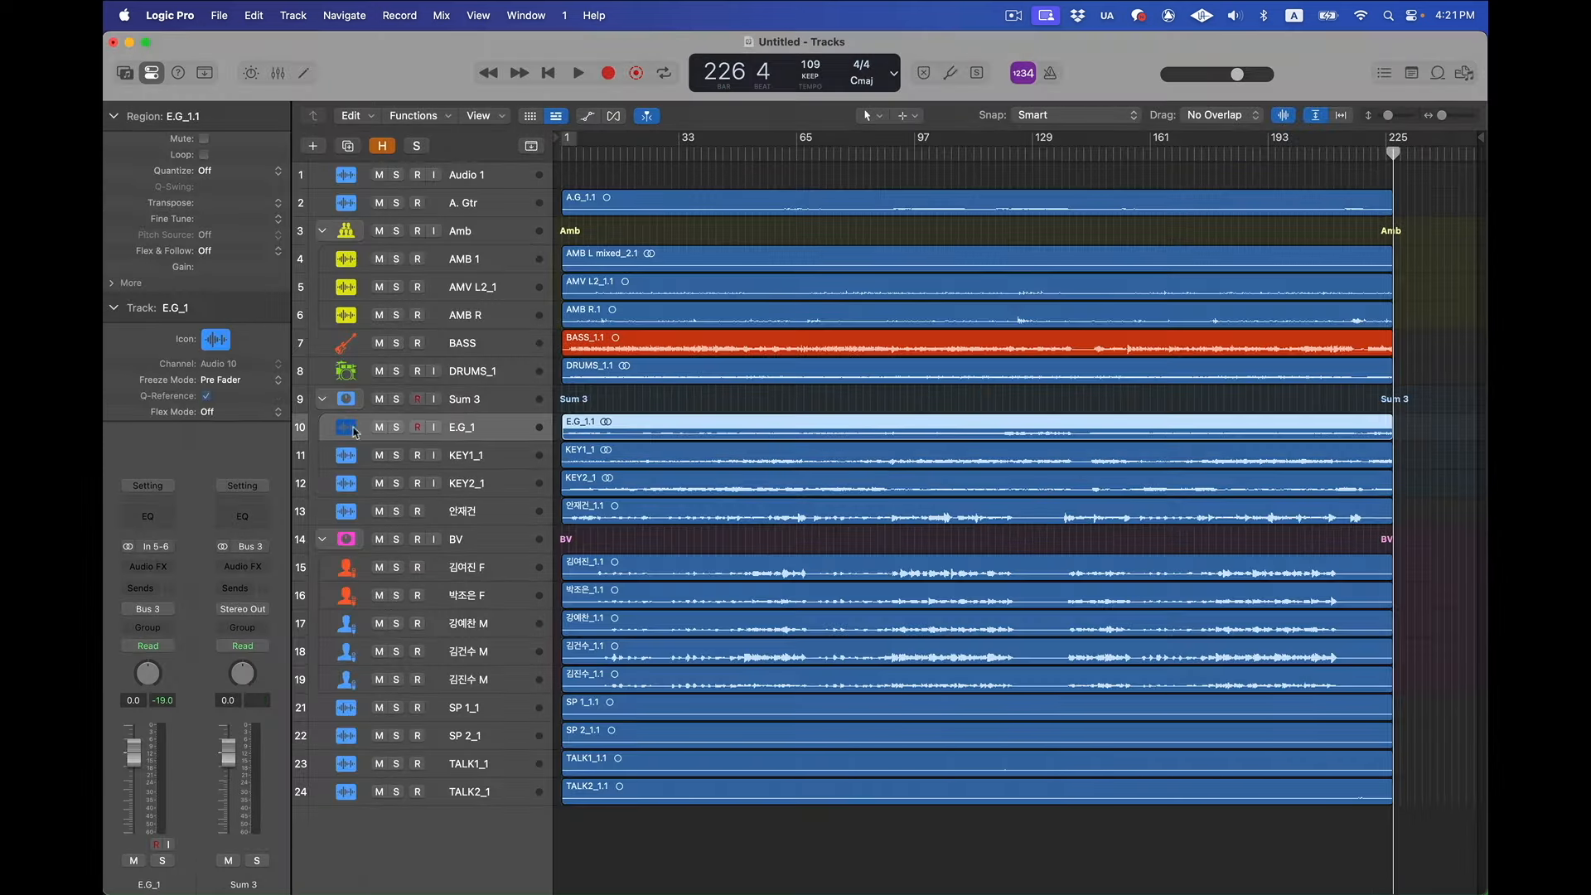
left_click(217, 342)
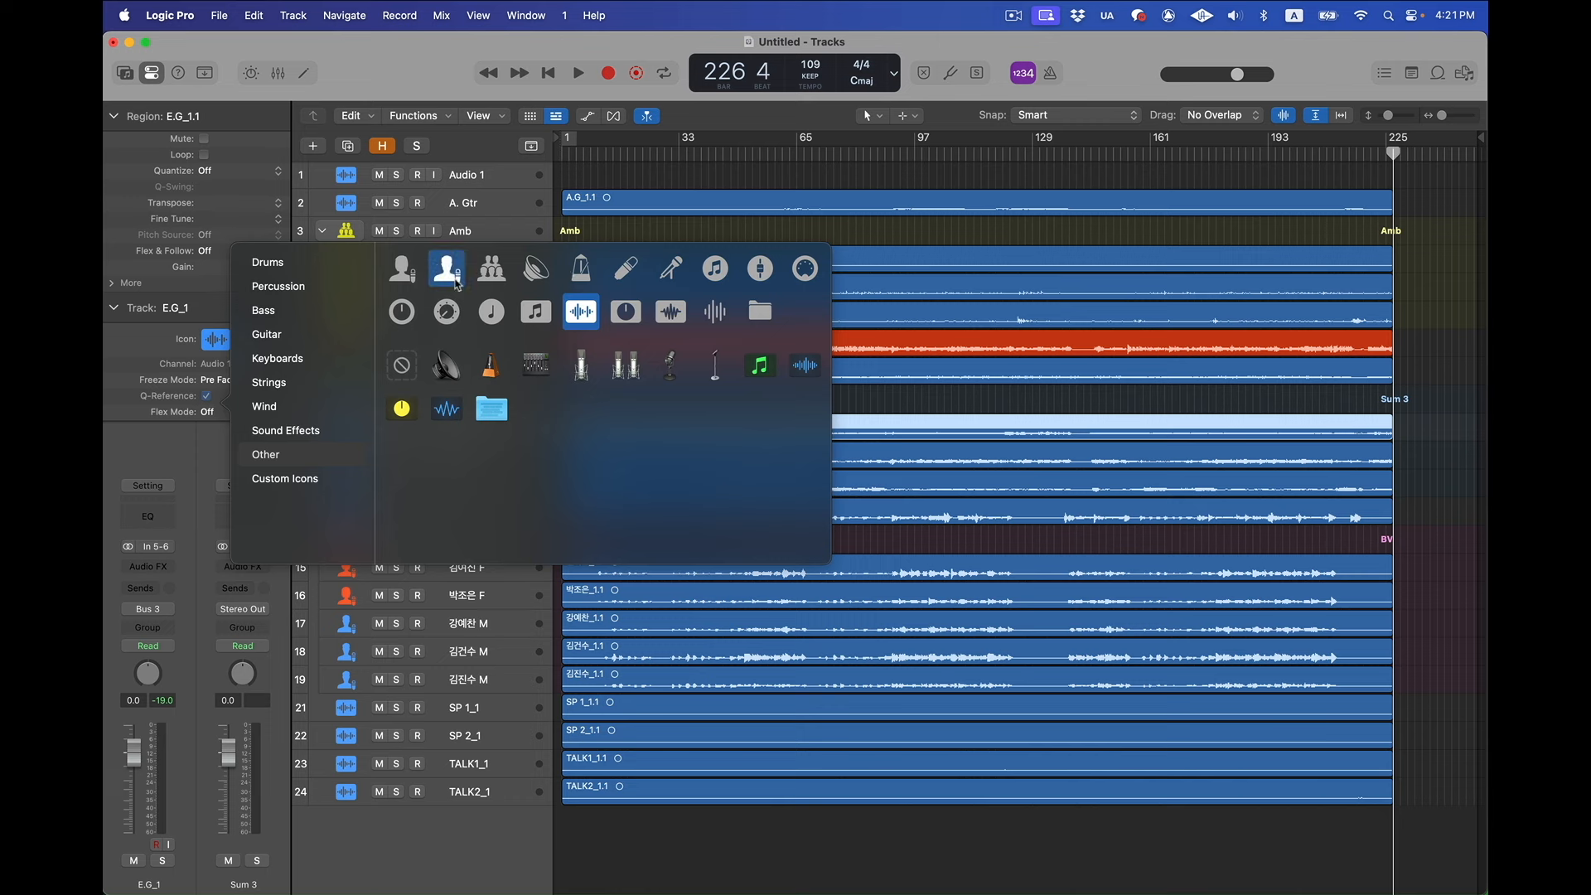
left_click(267, 334)
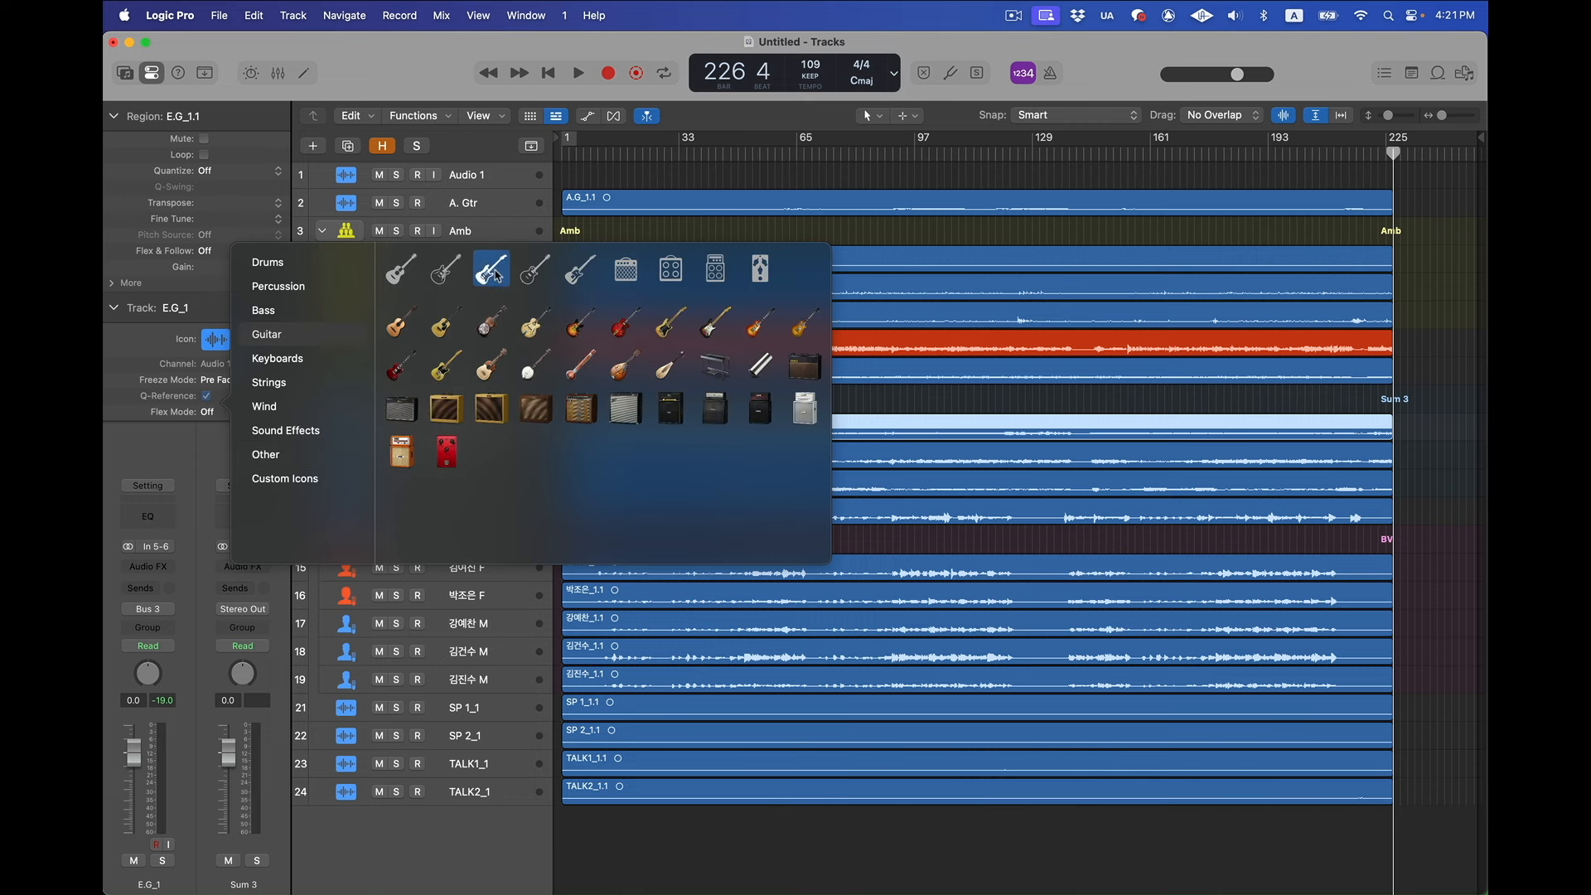
left_click(580, 322)
Move the A. Gtr track into the Sum 3 stack above E.G_1 and assign it the first coloured acoustic guitar icon from the Guitar set
left_click_drag(458, 199, 478, 416)
left_click(220, 339)
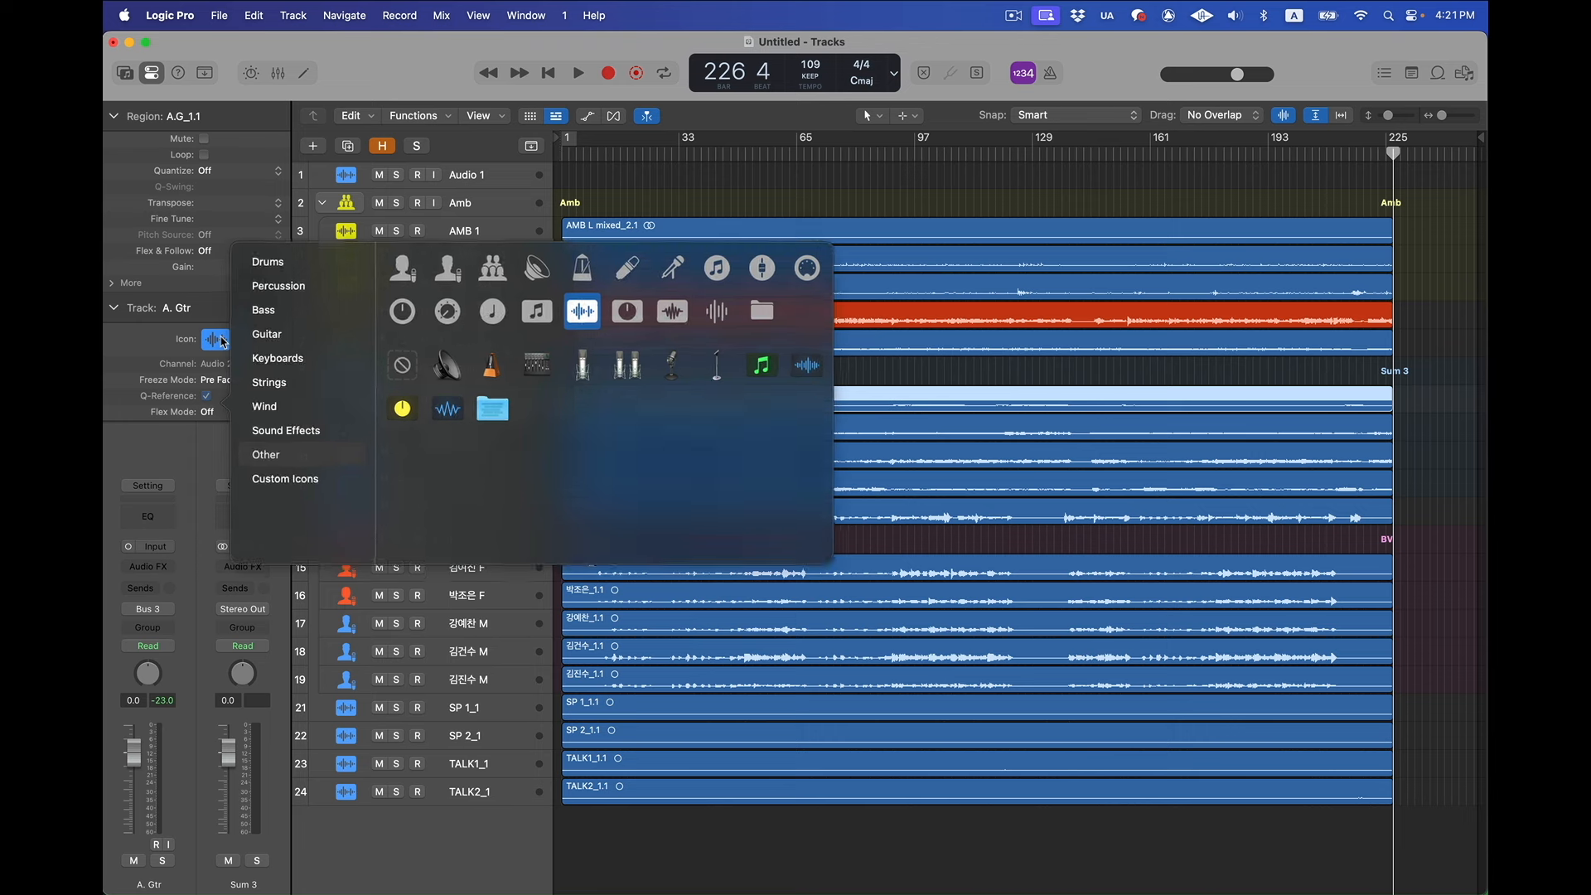
left_click(266, 333)
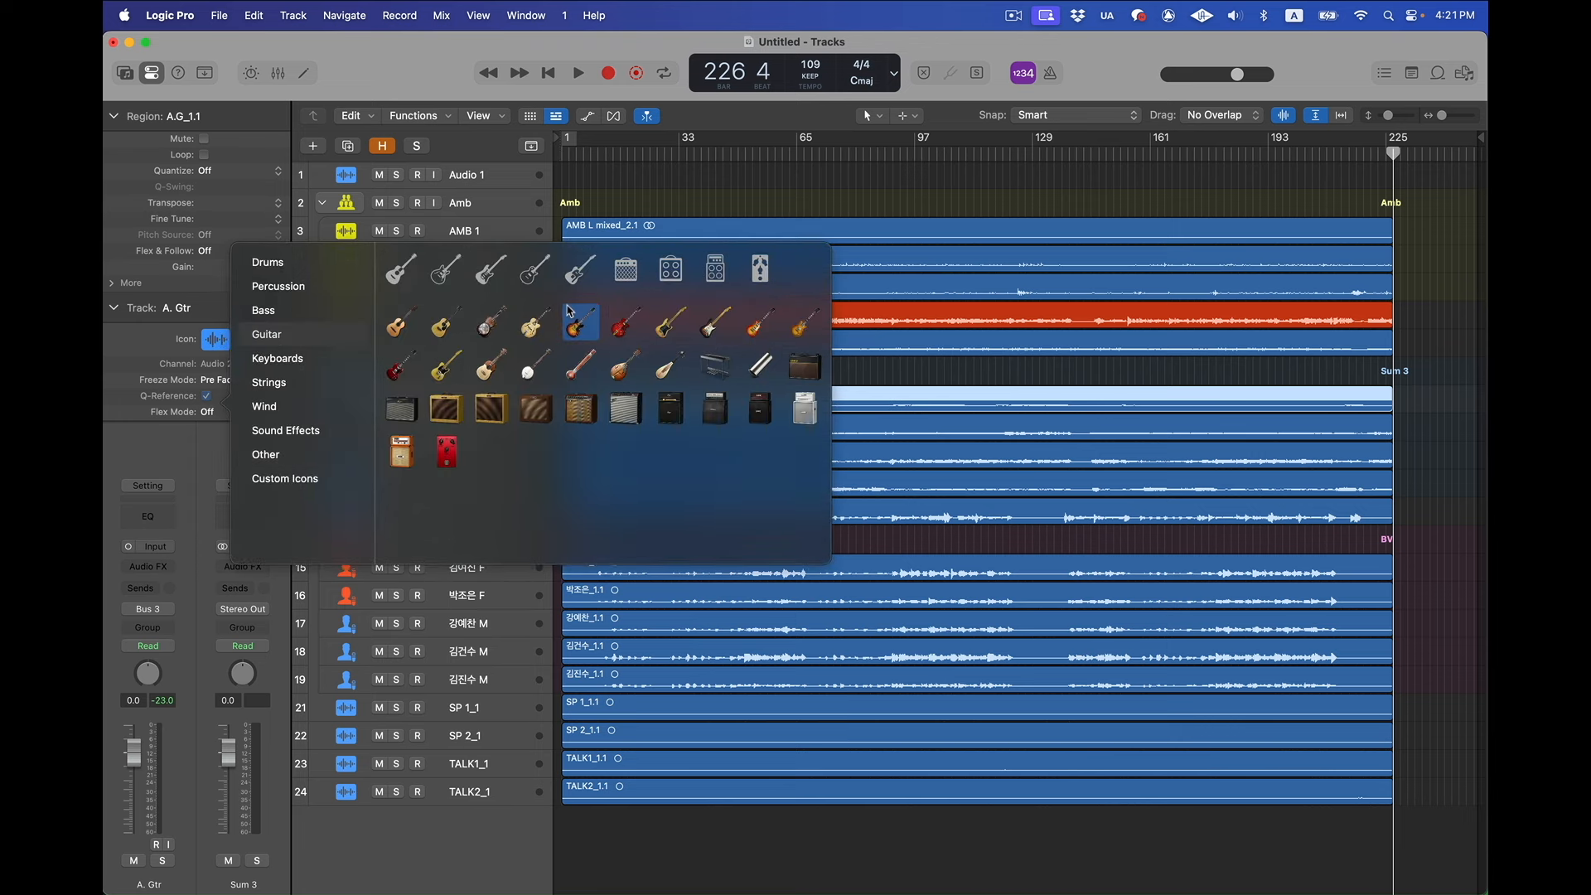
left_click(402, 315)
Assign keyboard-on-stand icons from the Keyboards set to the KEY1_1 and KEY2_1 tracks, using a different model for each
left_click(487, 457)
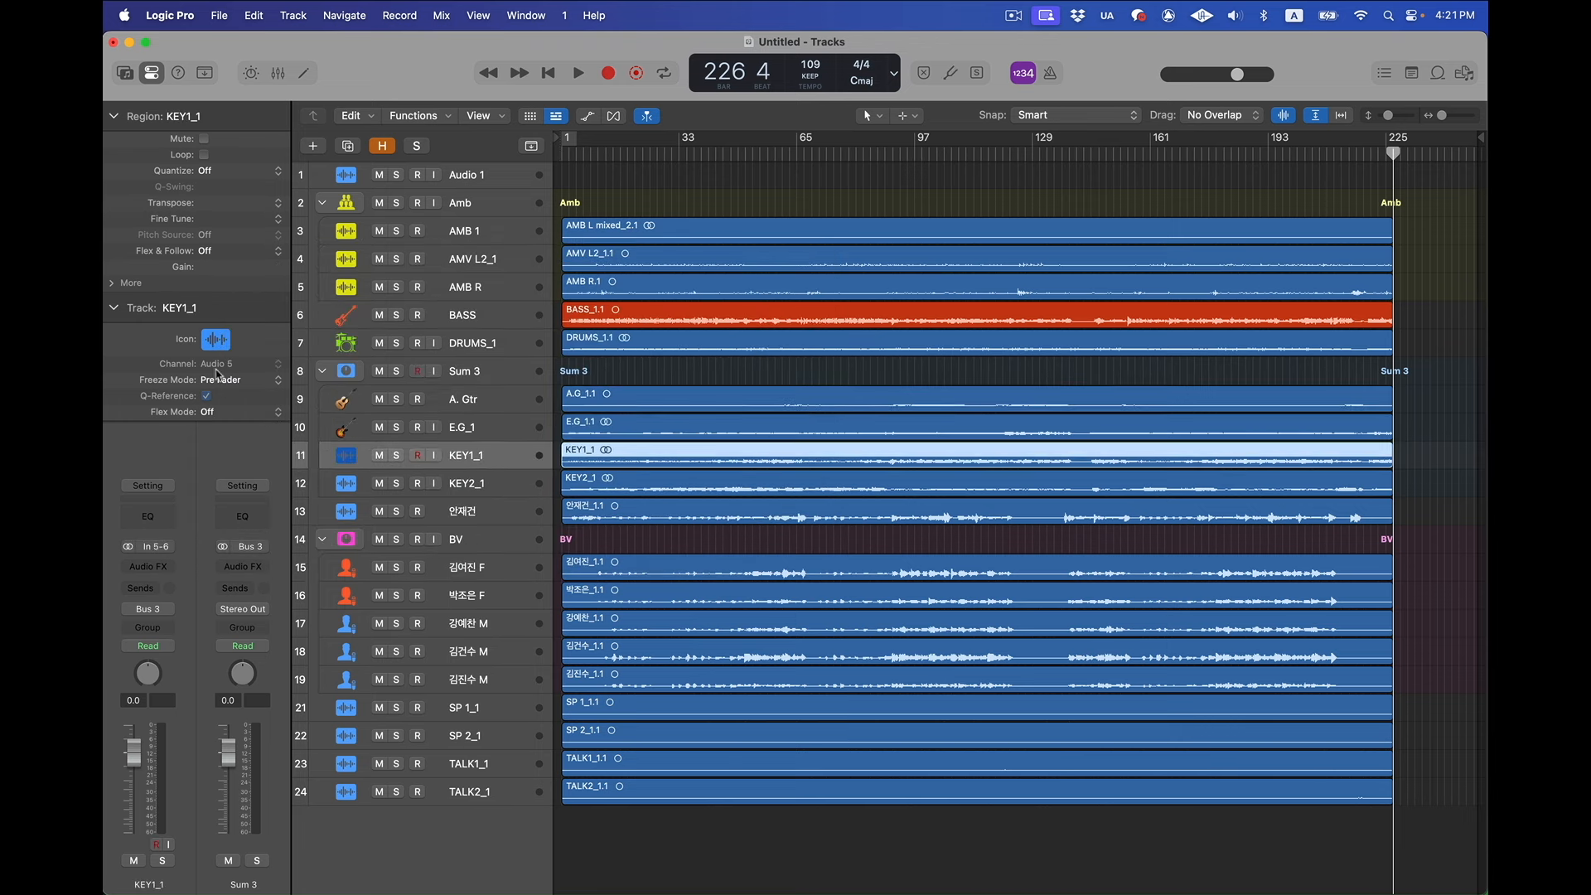
left_click(220, 340)
left_click(277, 358)
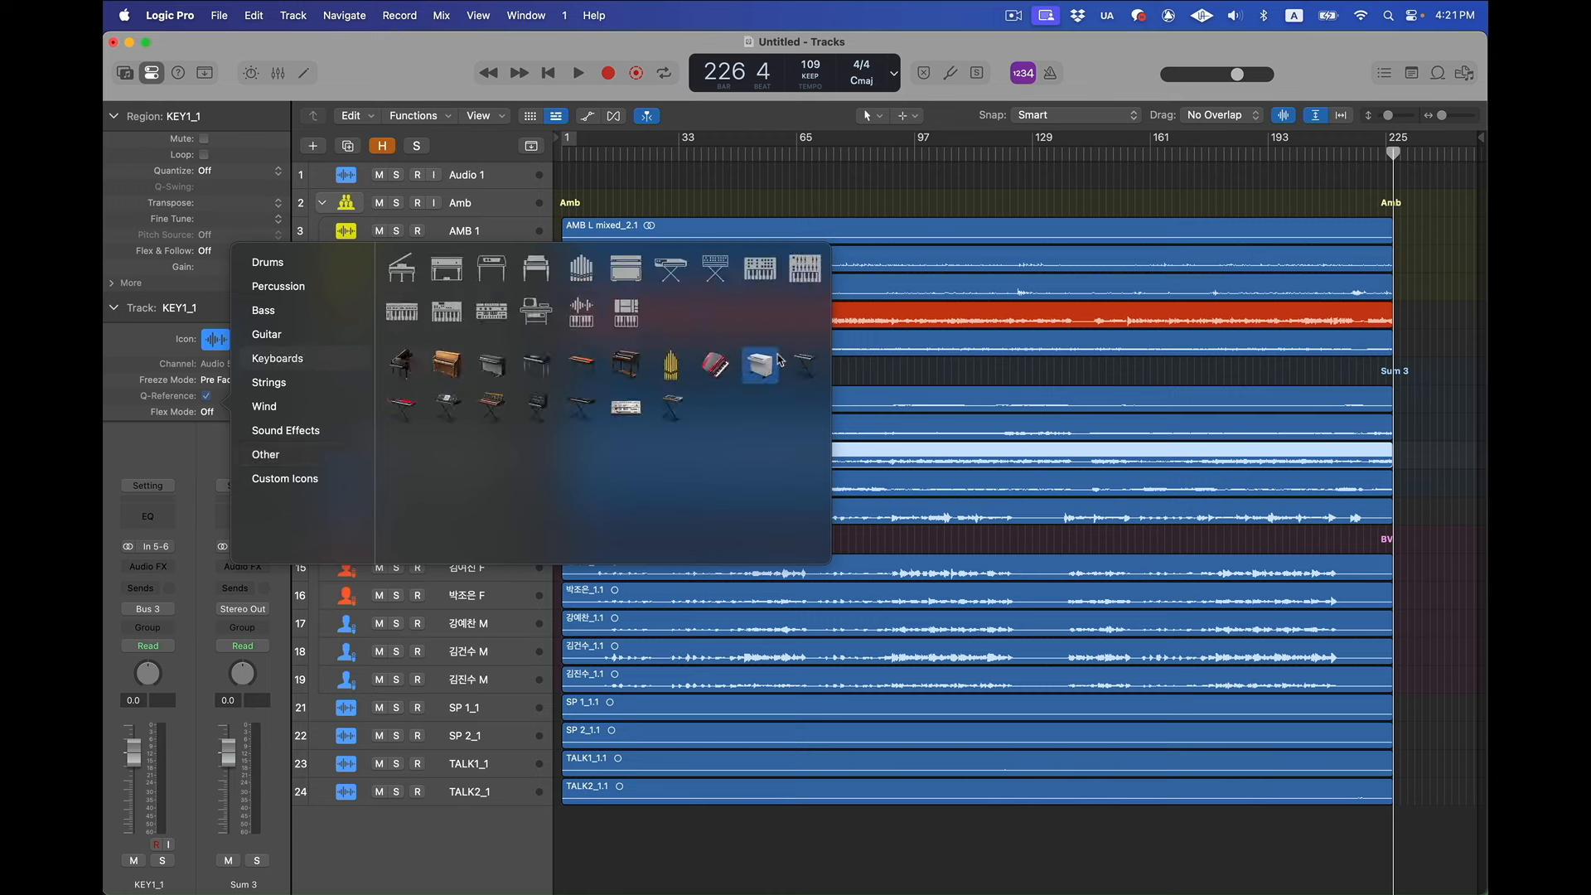
left_click(803, 365)
left_click(345, 489)
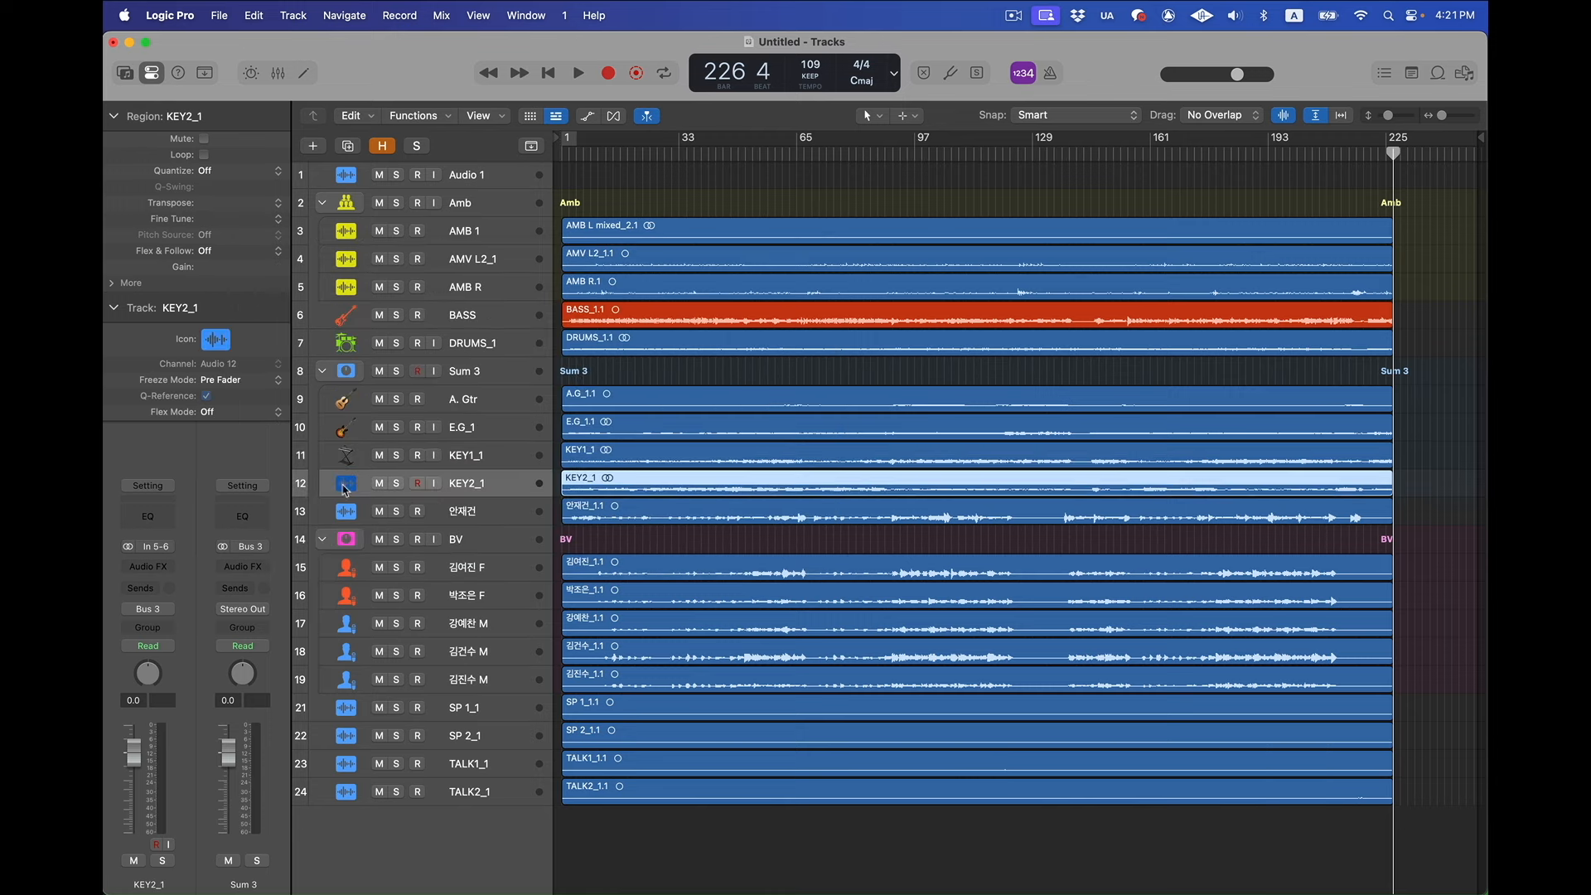
left_click(208, 343)
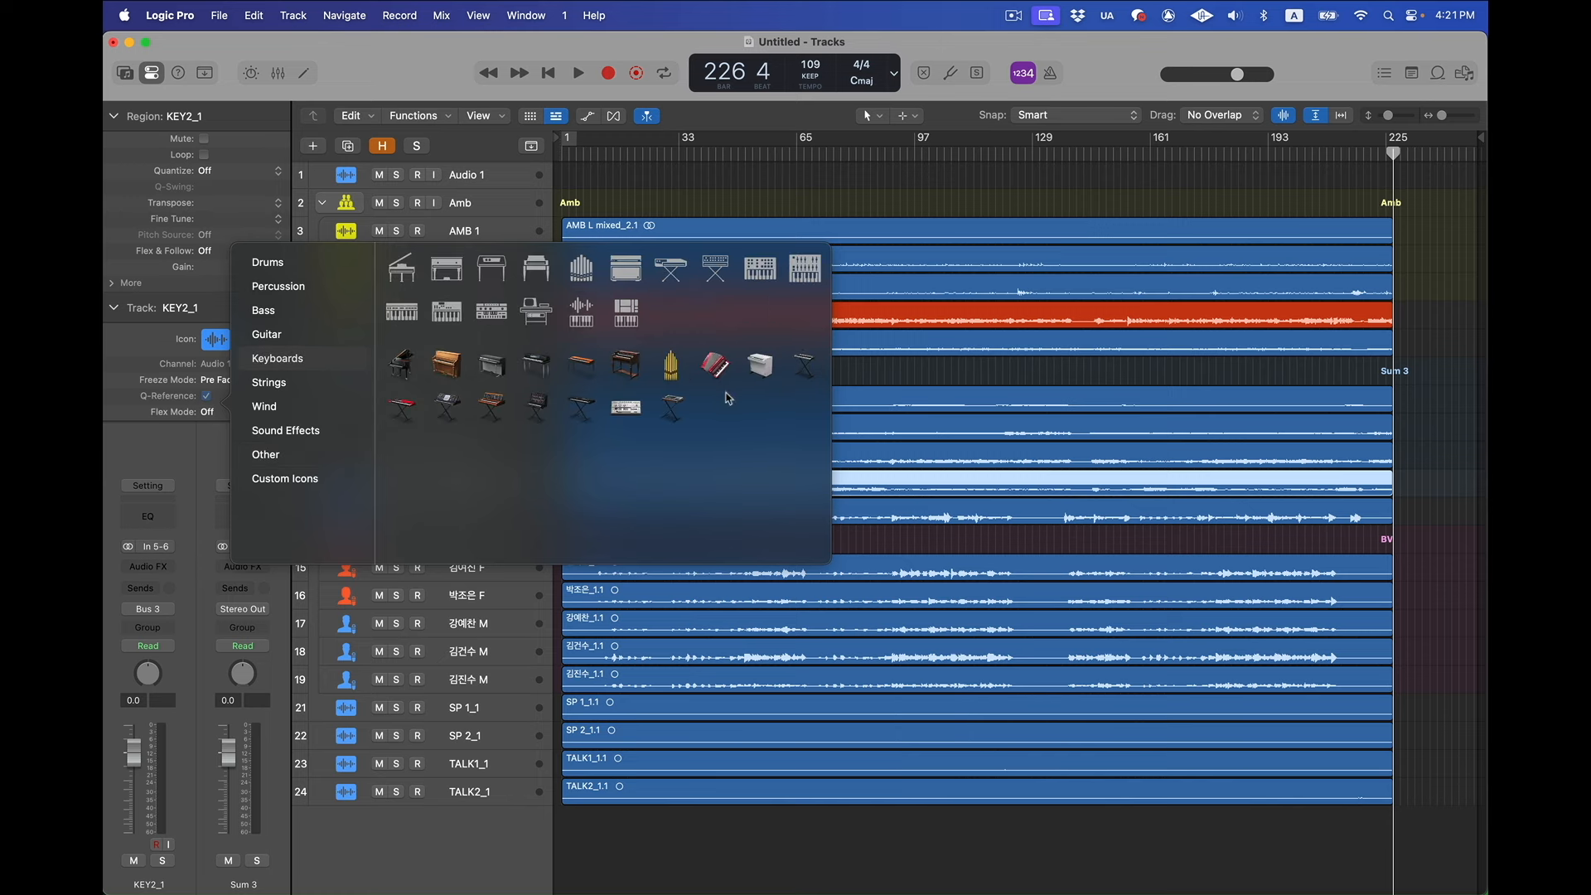
left_click(581, 407)
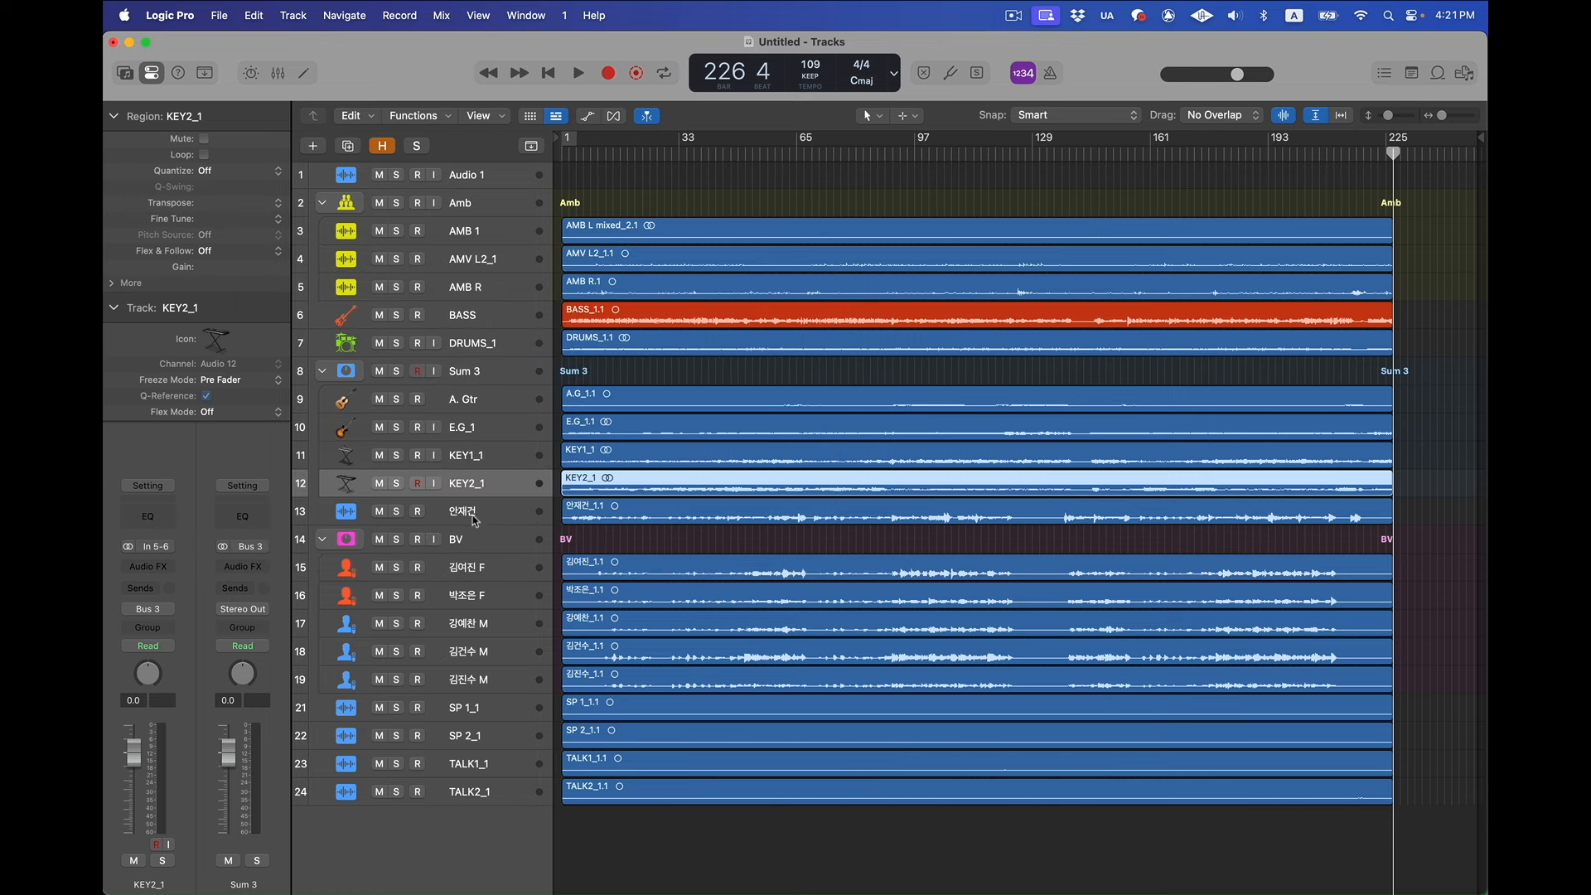
Select the vocal track below KEY2_1 and look at the file chooser for adding a custom track icon
left_click(422, 515)
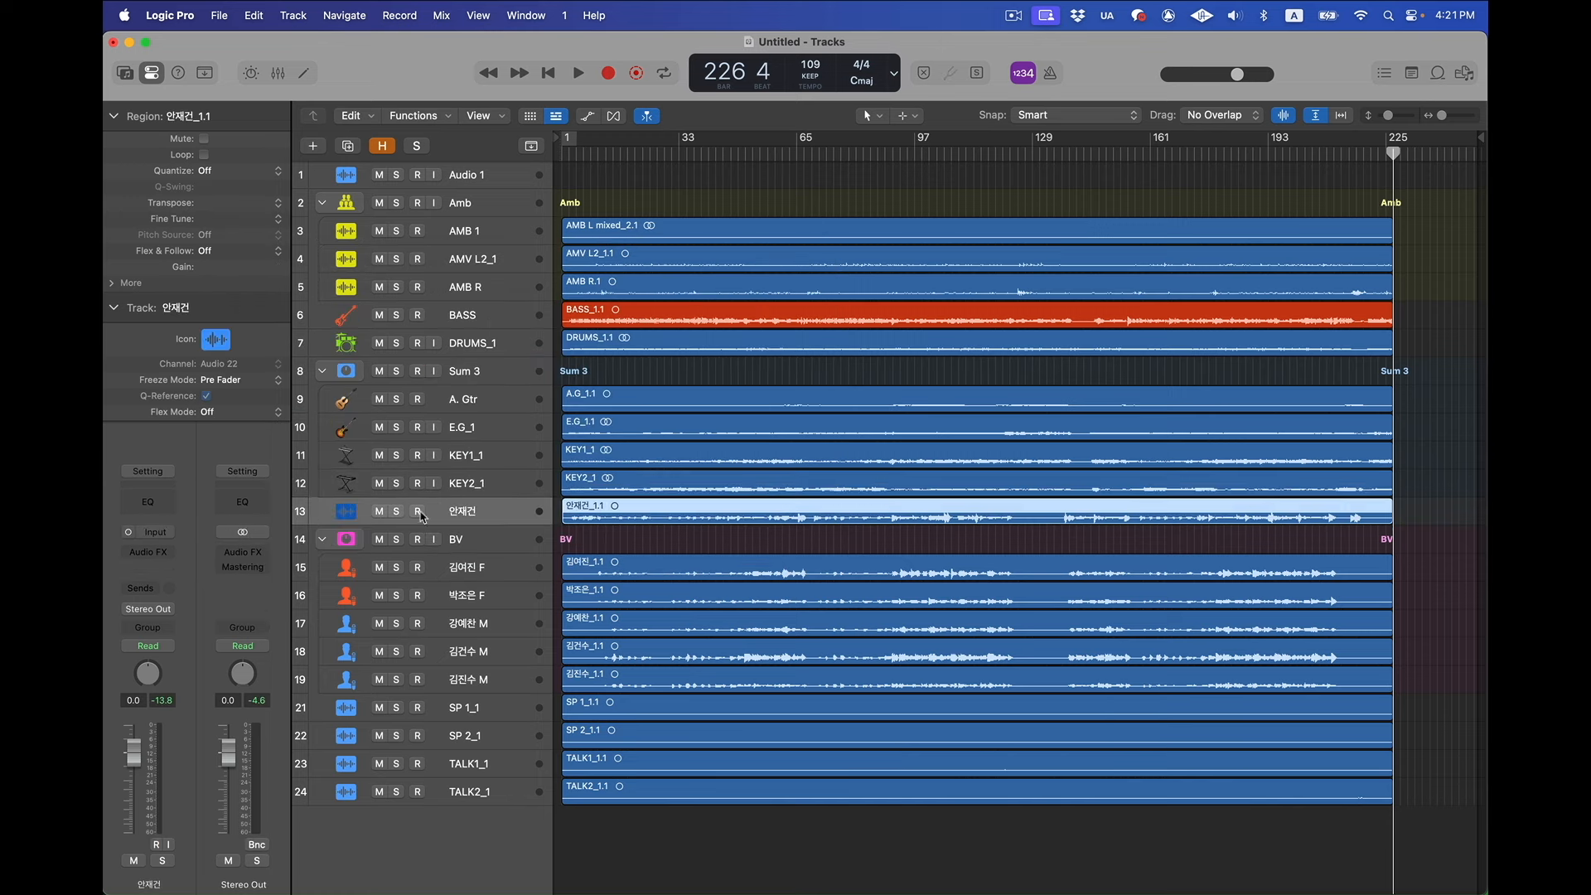
left_click(221, 339)
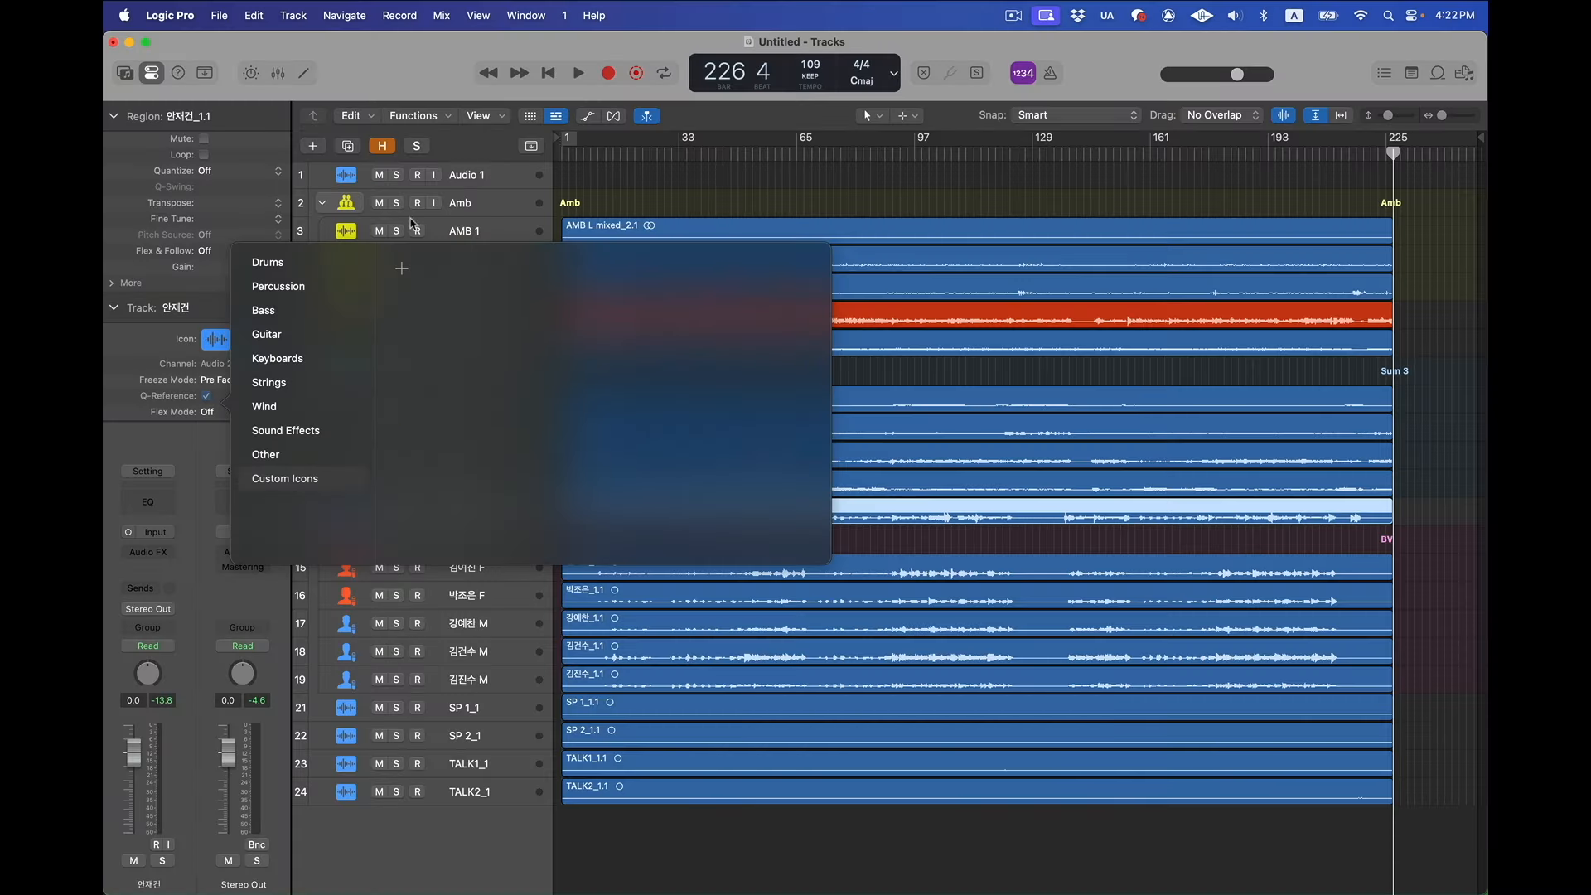
left_click(401, 267)
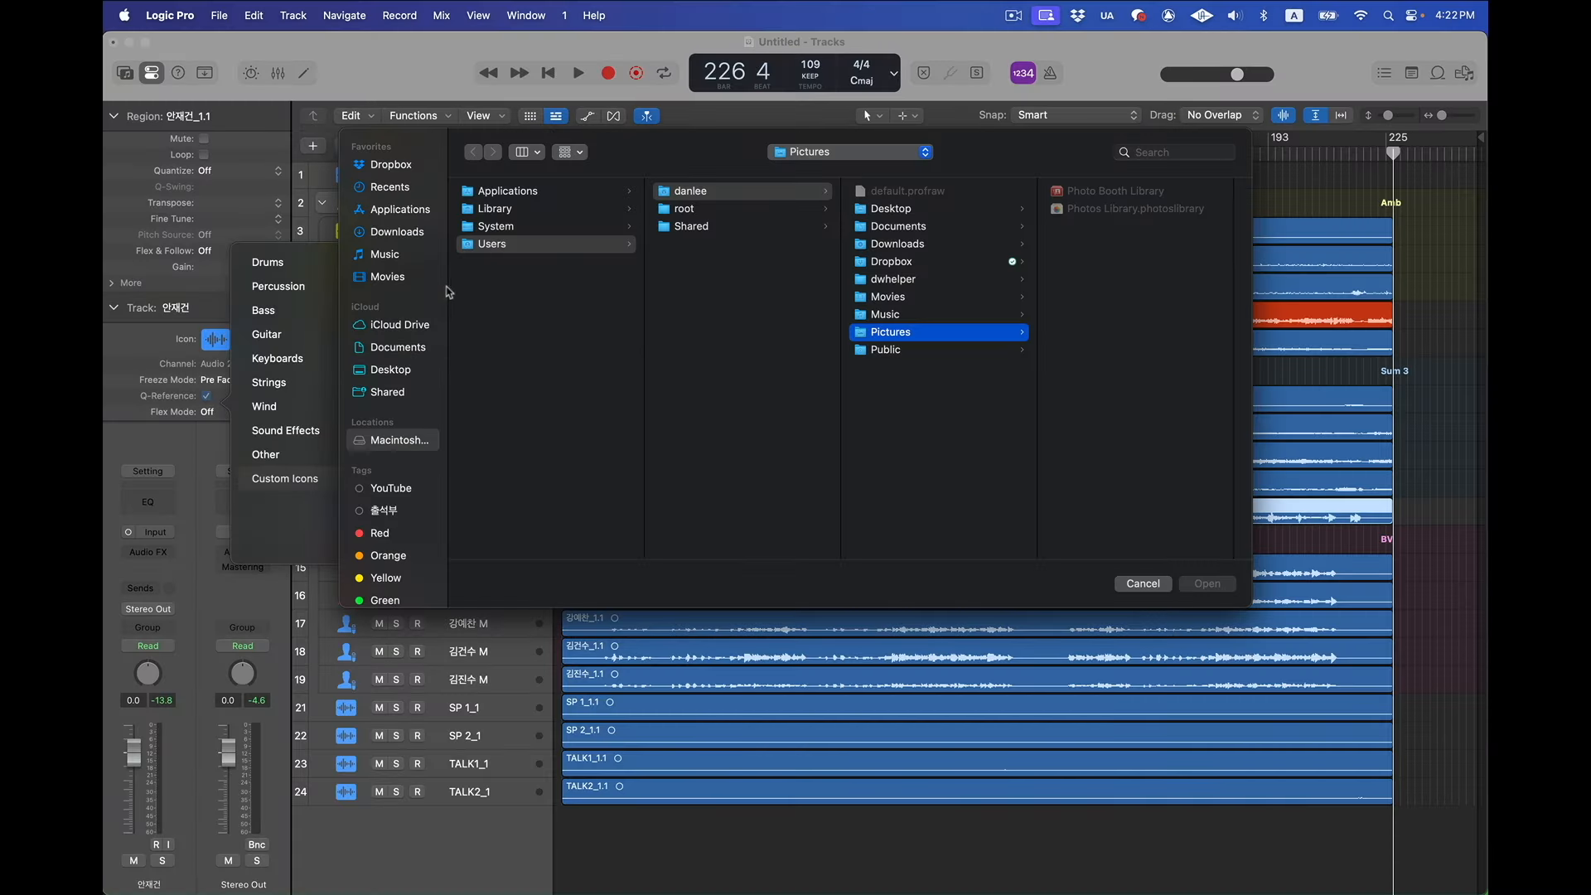
left_click(1142, 584)
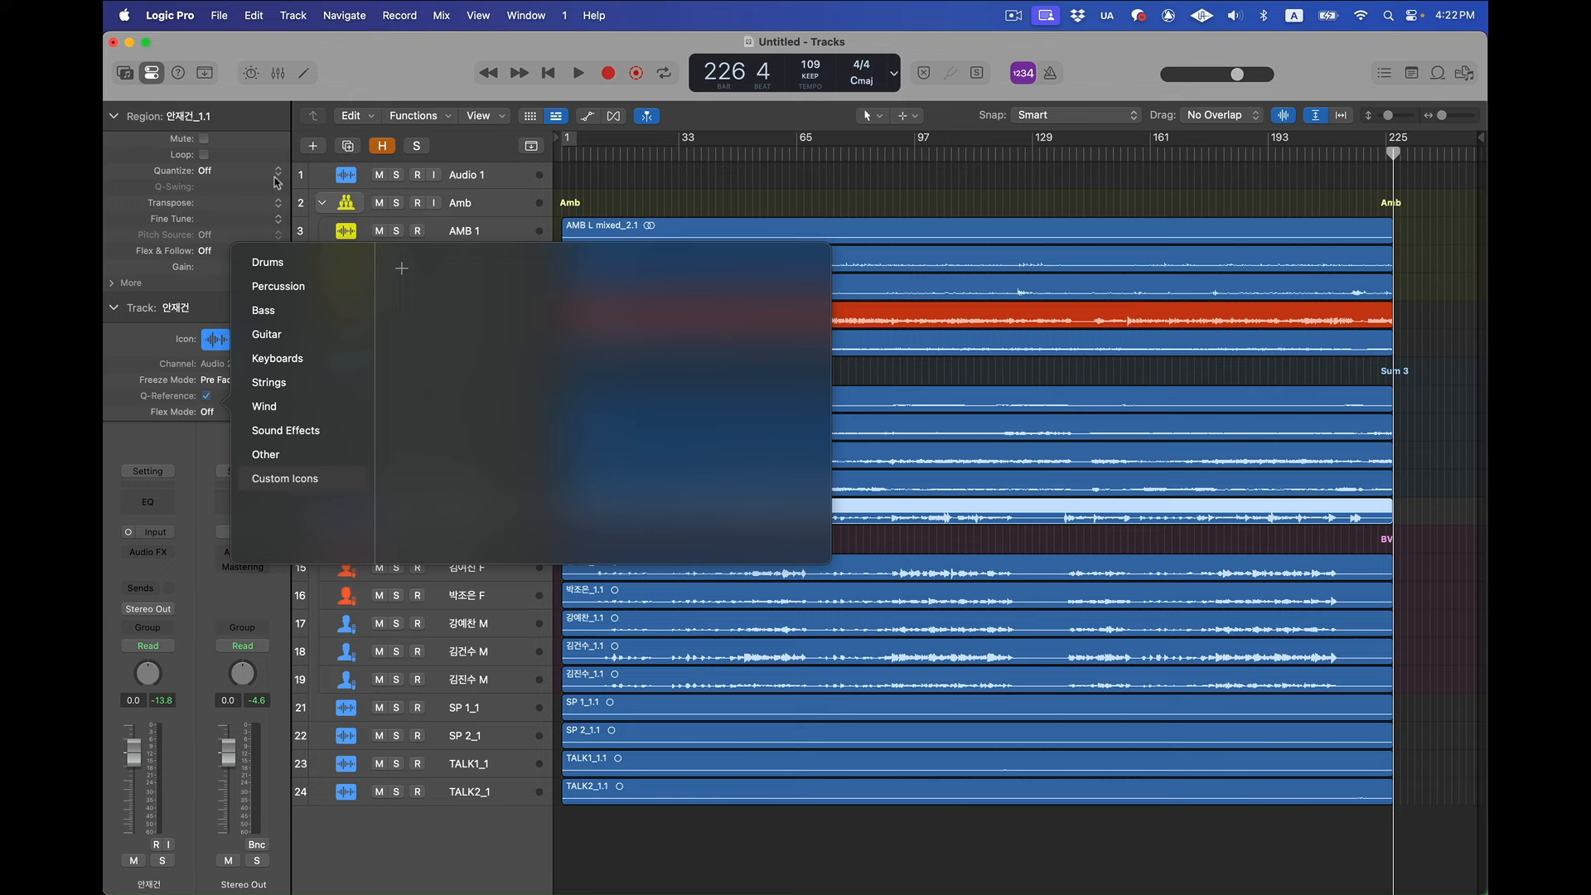
left_click(363, 80)
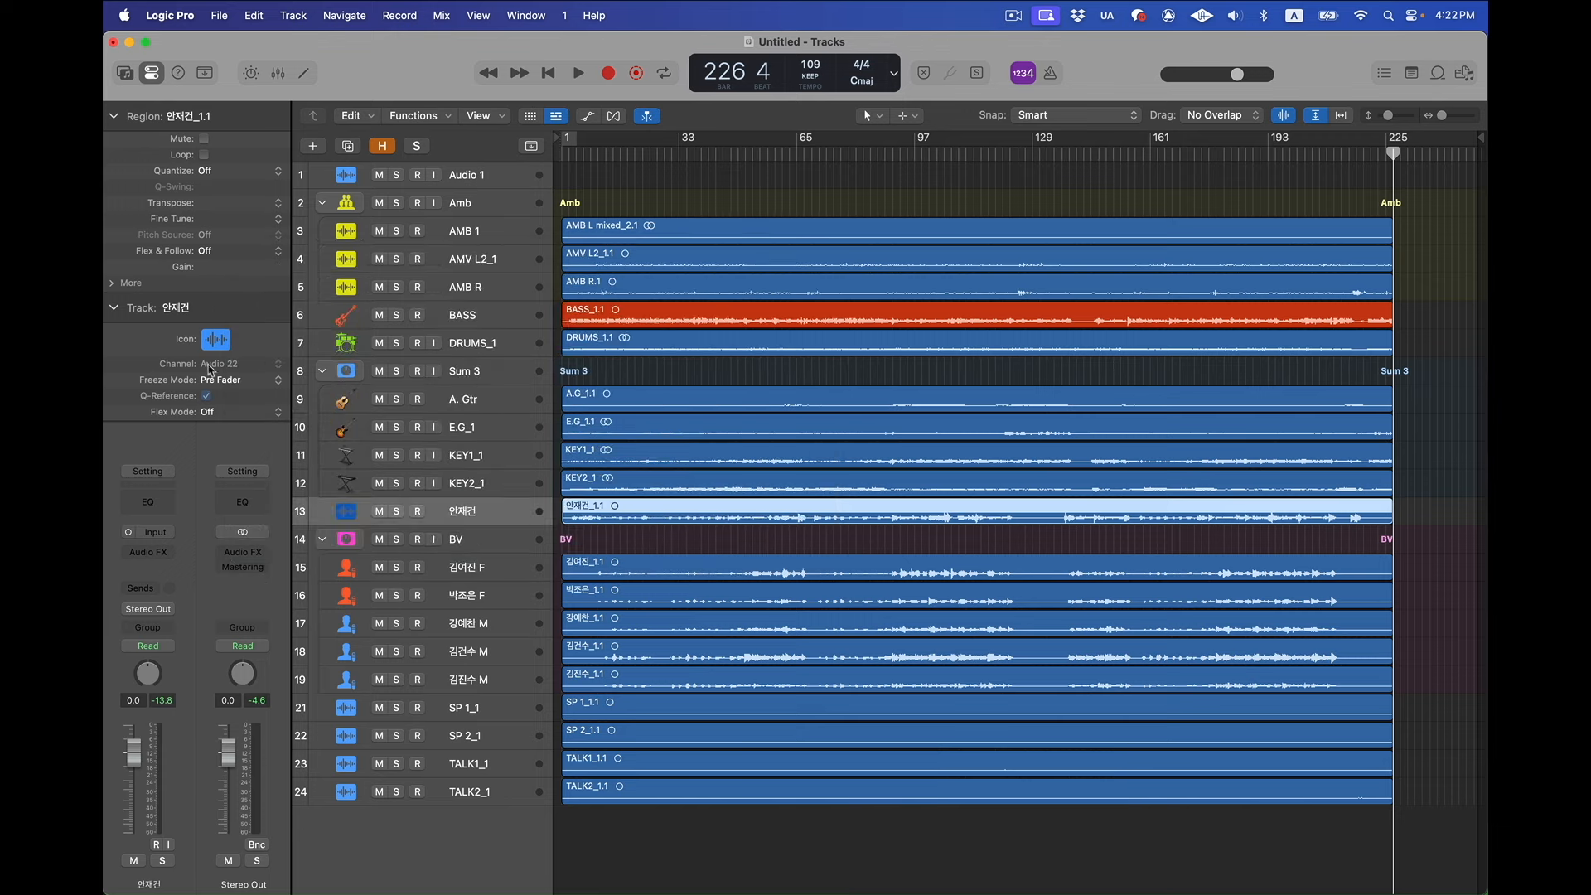
Give the vocal track below KEY2_1 the male singer icon from the Other set and colour it the darkest blue
left_click(217, 339)
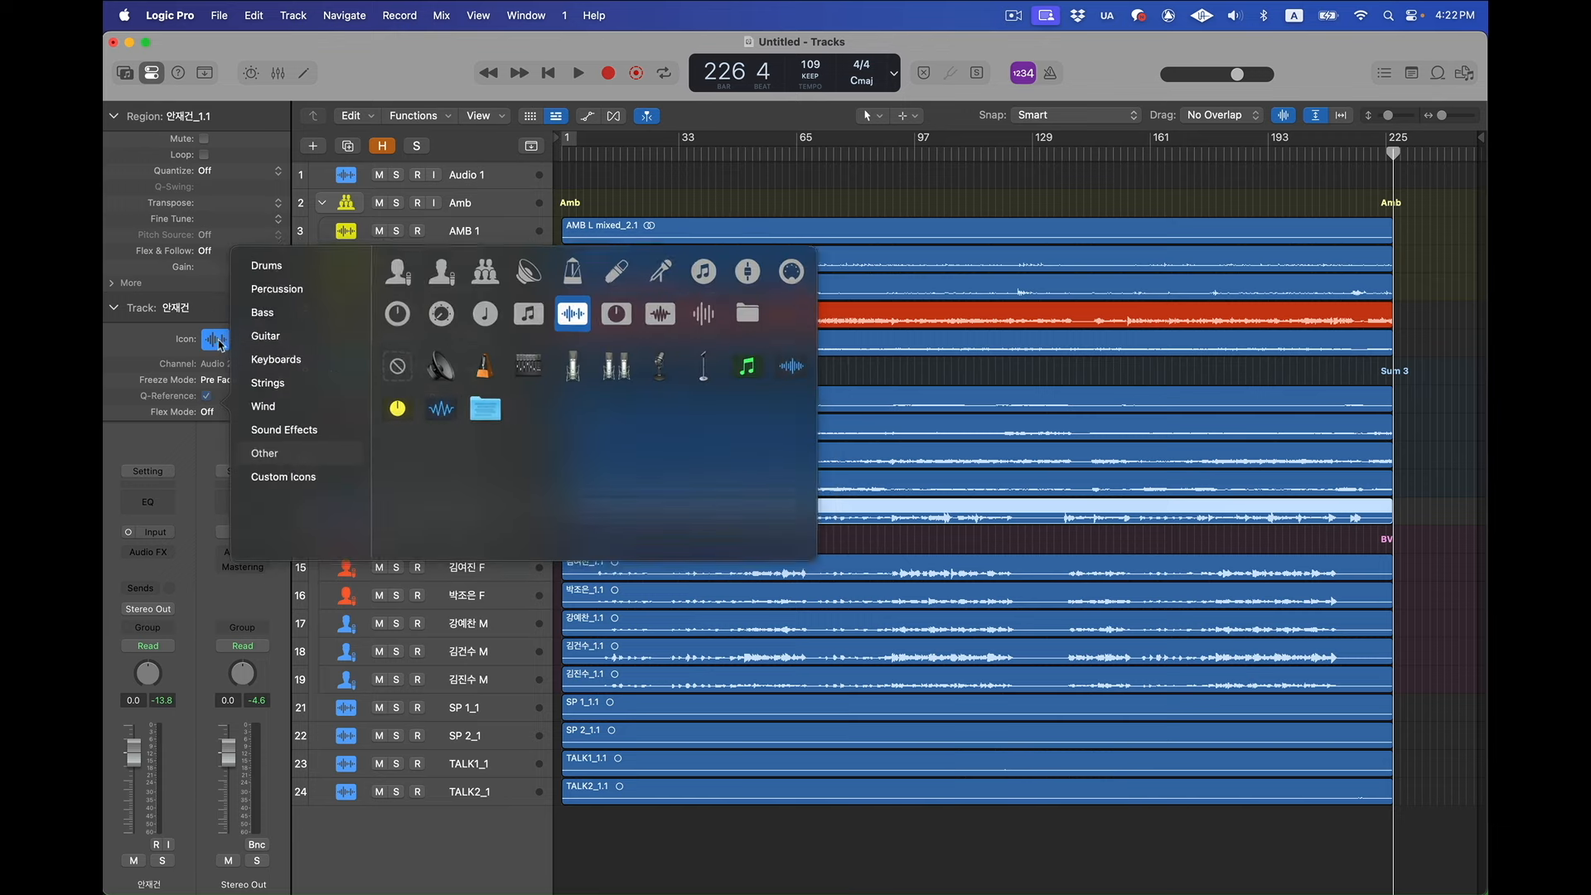
left_click(447, 267)
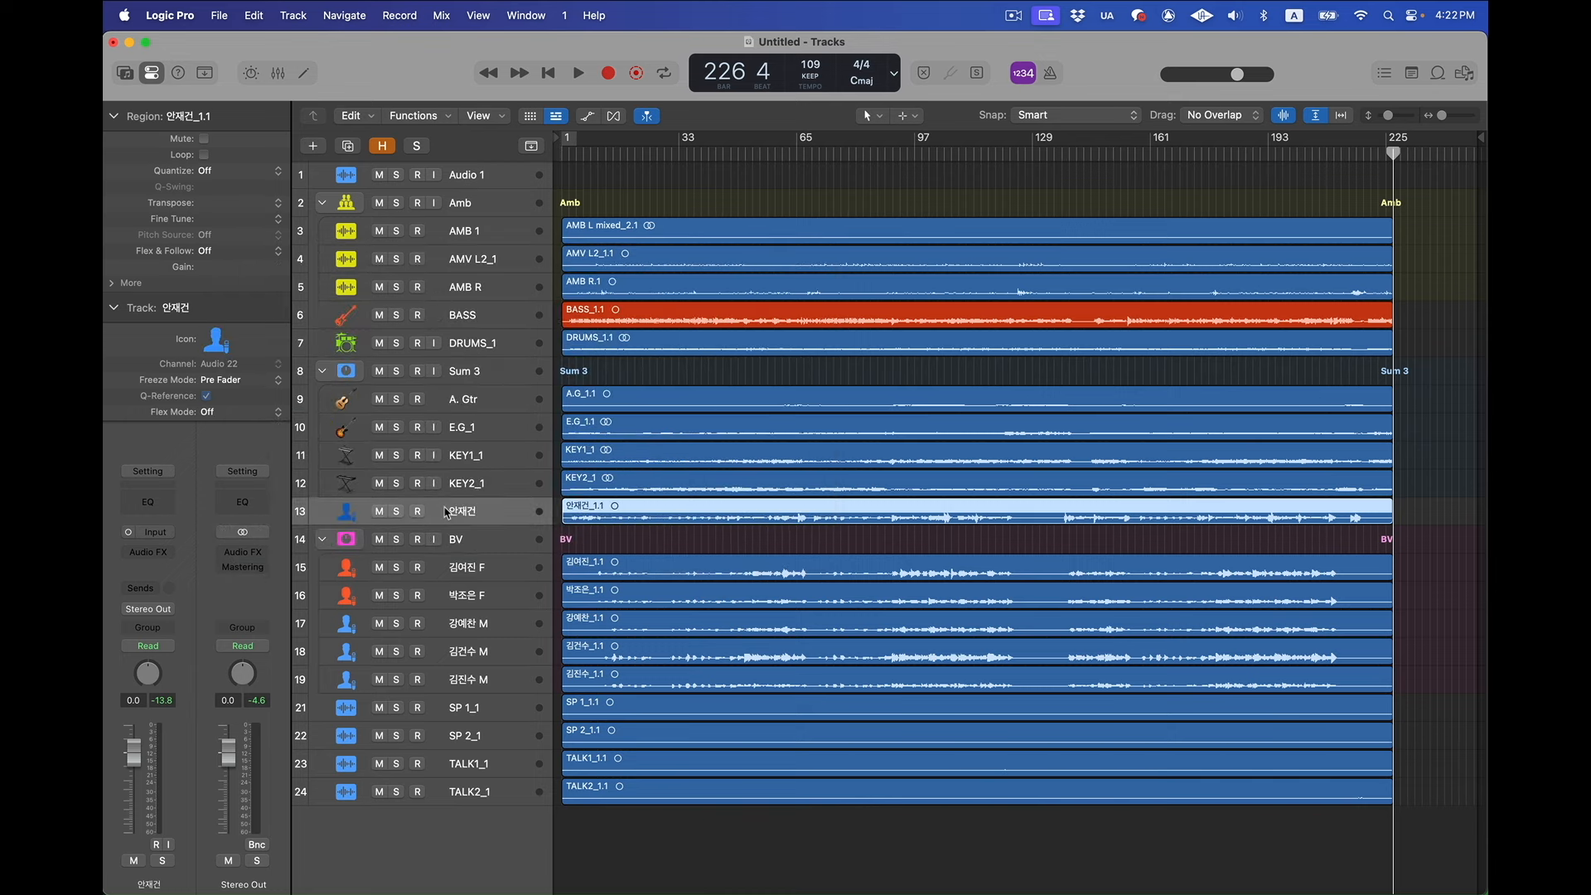
key("alt+c")
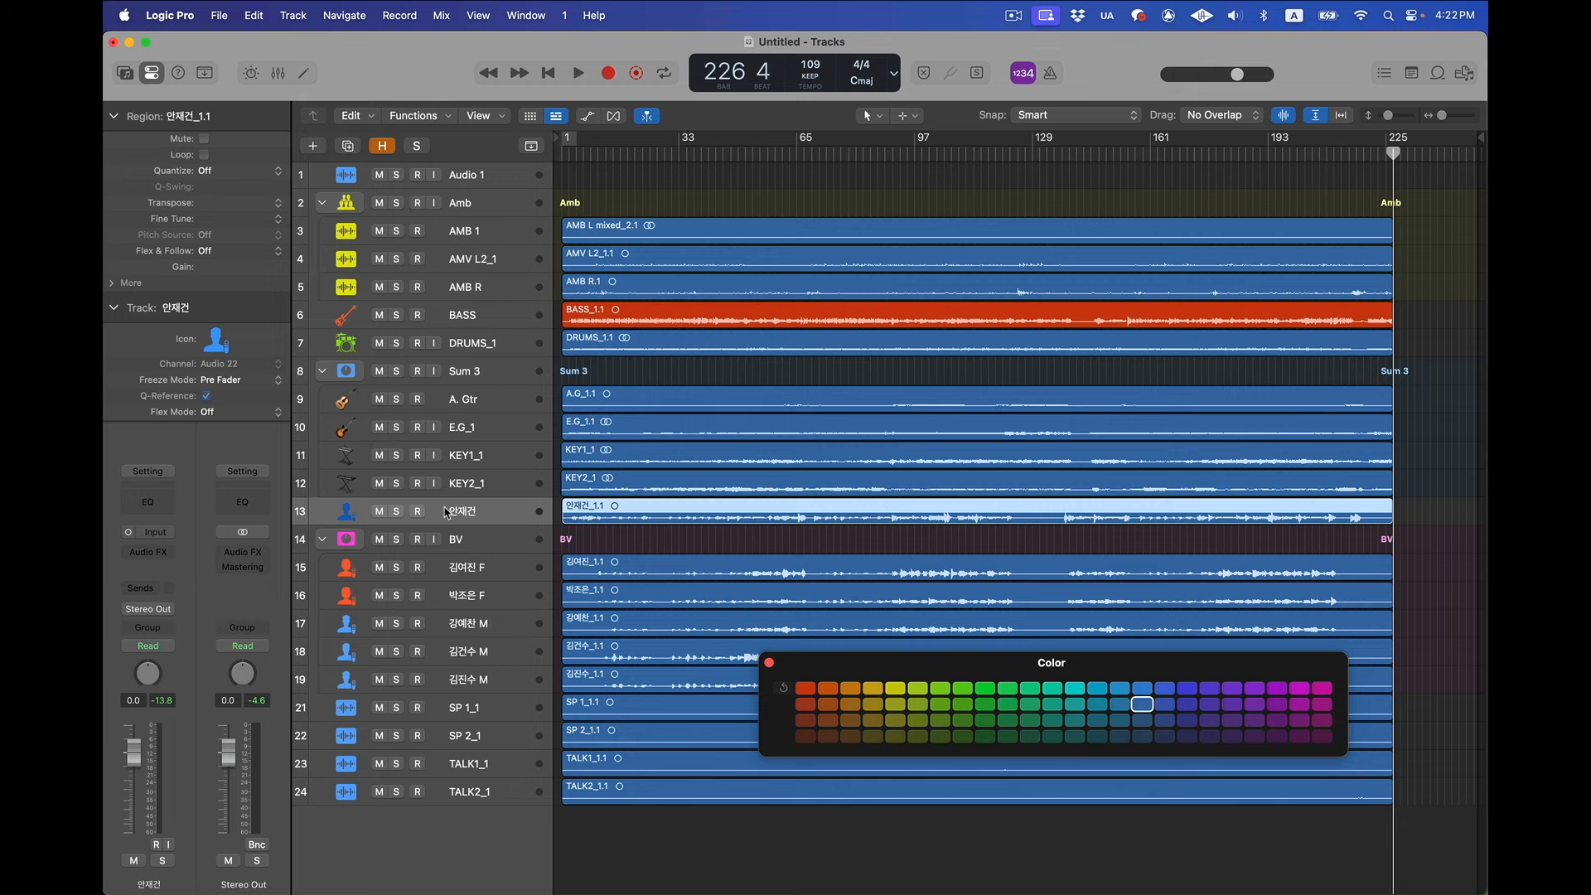
key("super+2")
scroll(794, 455, "right", 5)
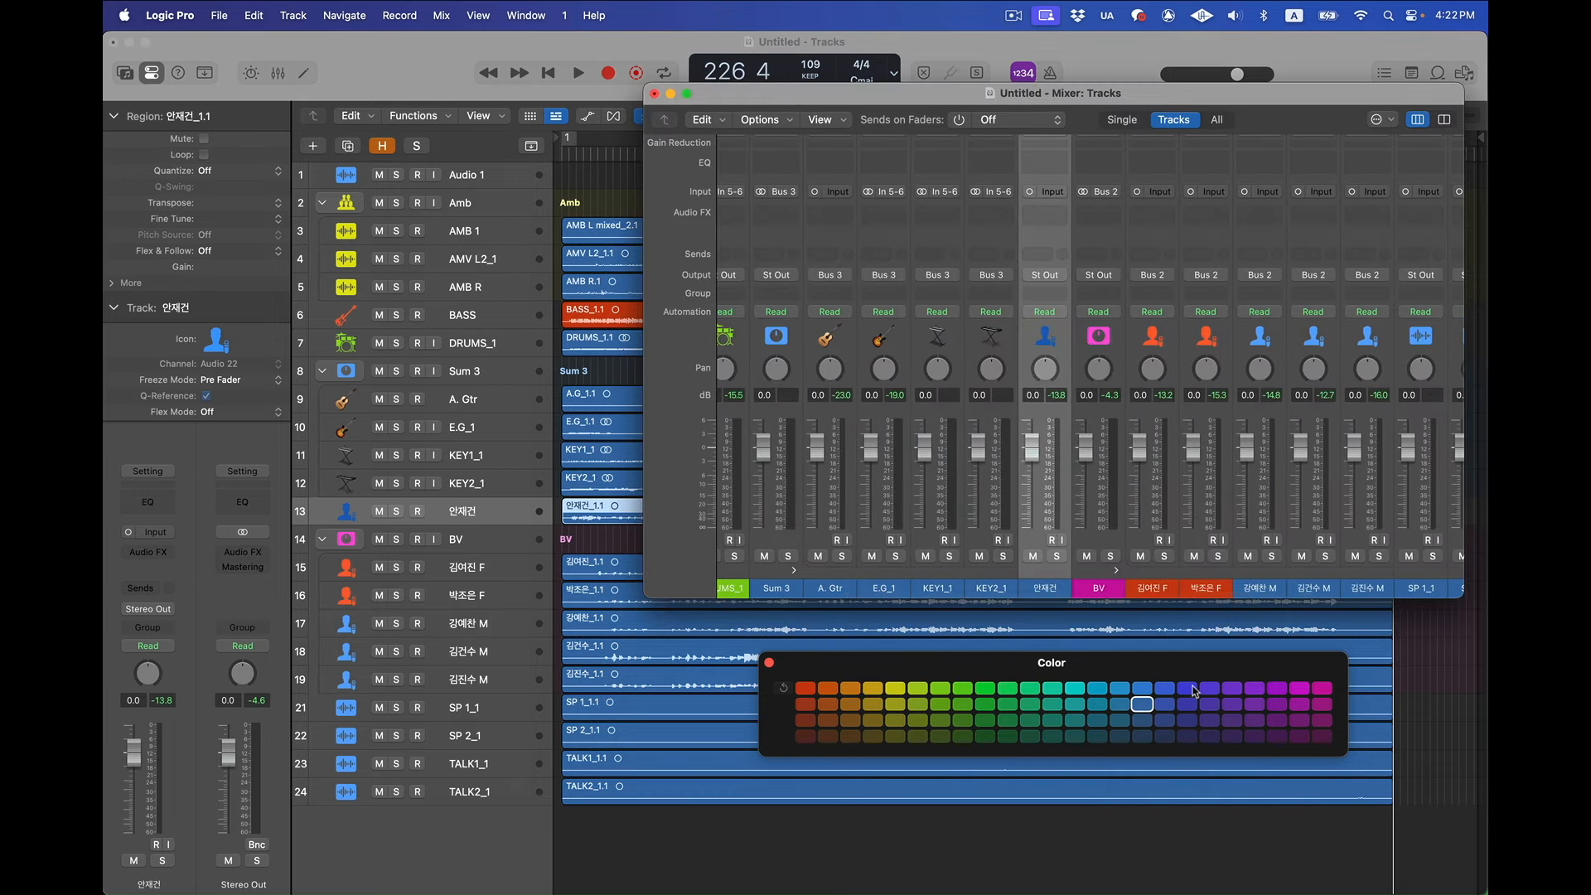
left_click(1141, 719)
left_click(1141, 736)
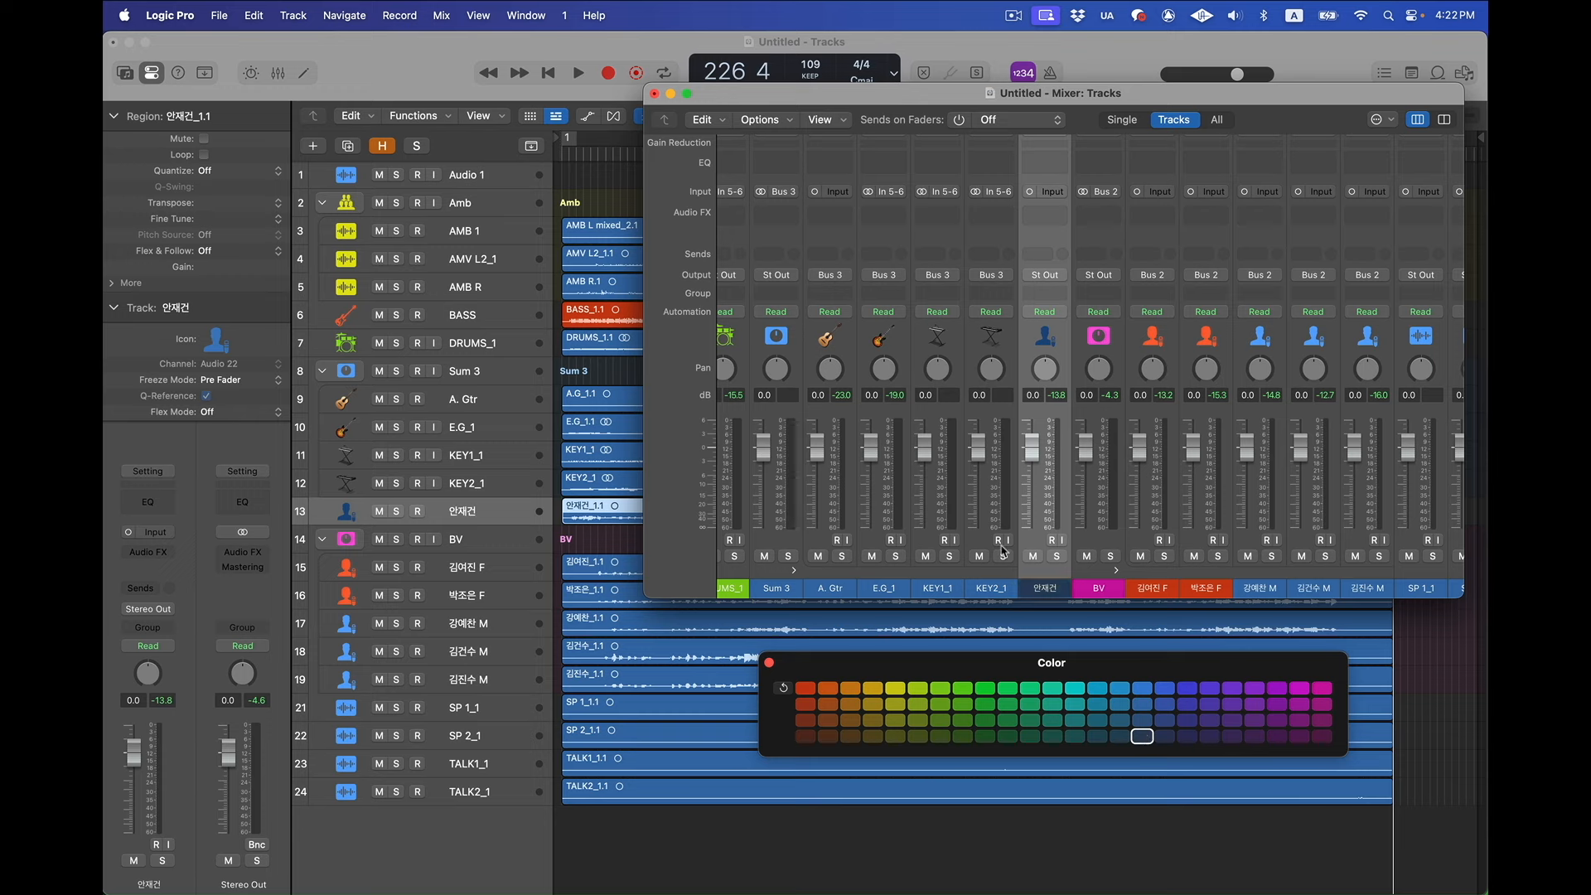
Colour the KEY1_1 and KEY2_1 tracks dark purple together
scroll(1000, 534, "left", 2)
left_click(971, 587)
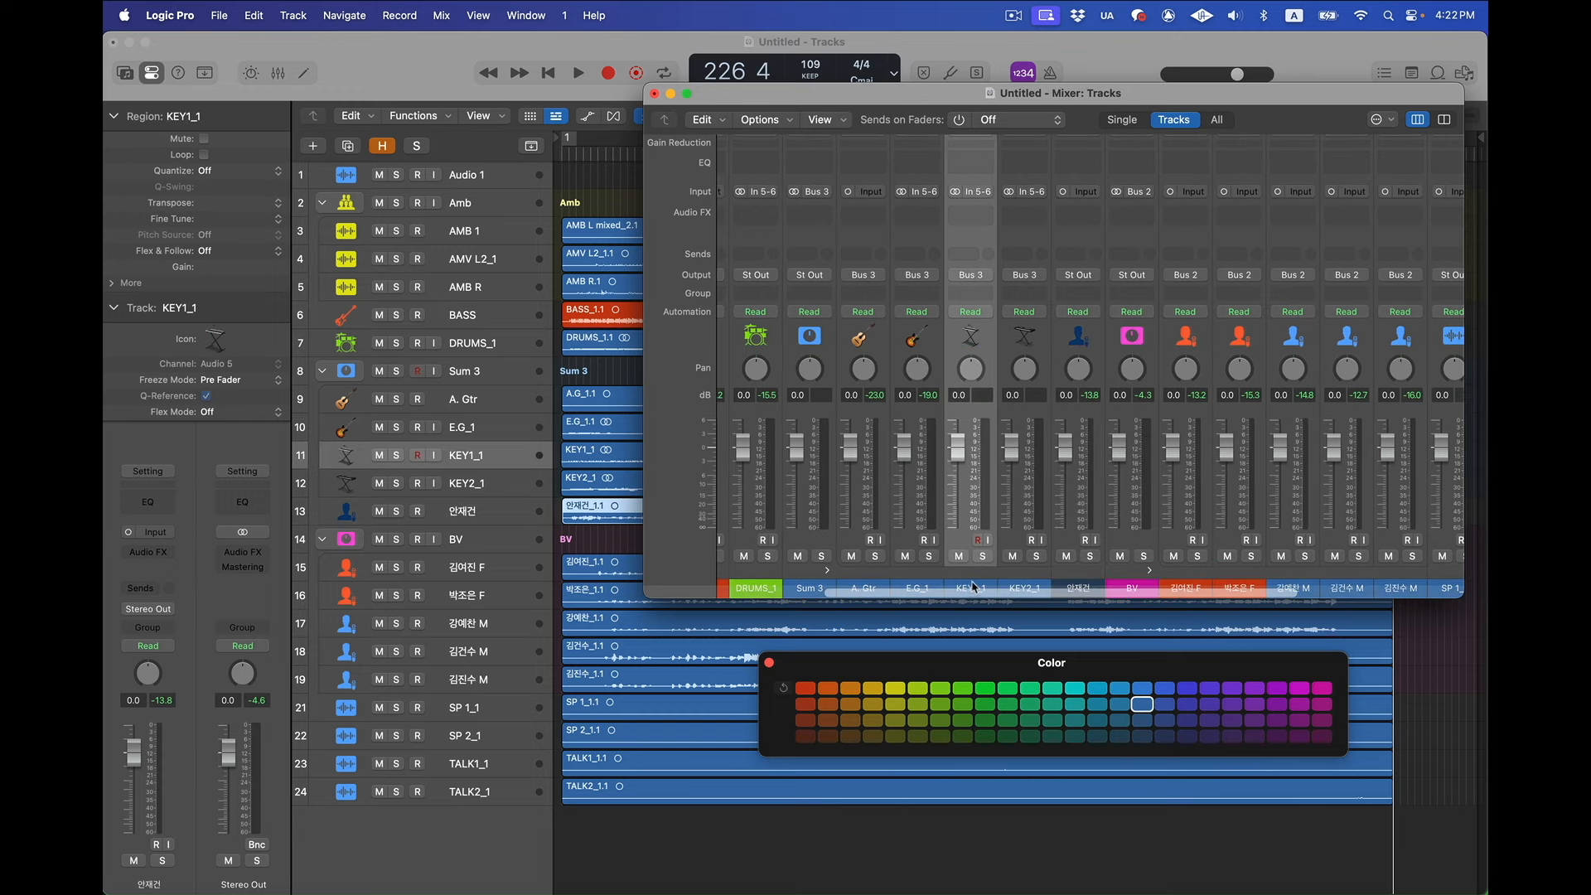
left_click(1025, 588, "shift")
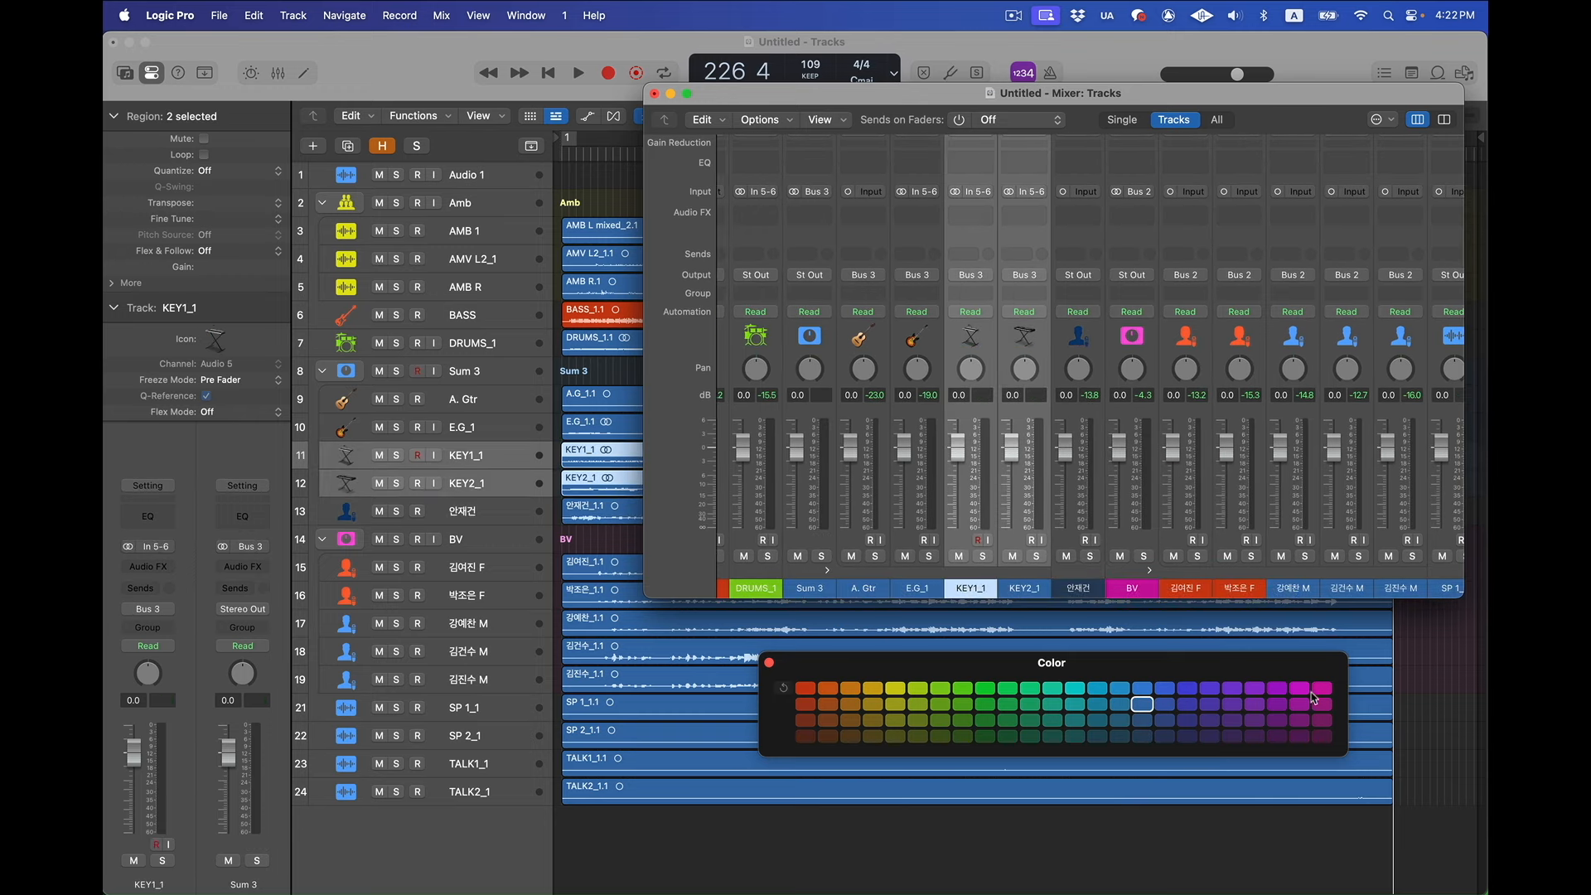
left_click(1231, 720)
Colour the A. Gtr and E.G_1 tracks dark orange-brown together
left_click(818, 588)
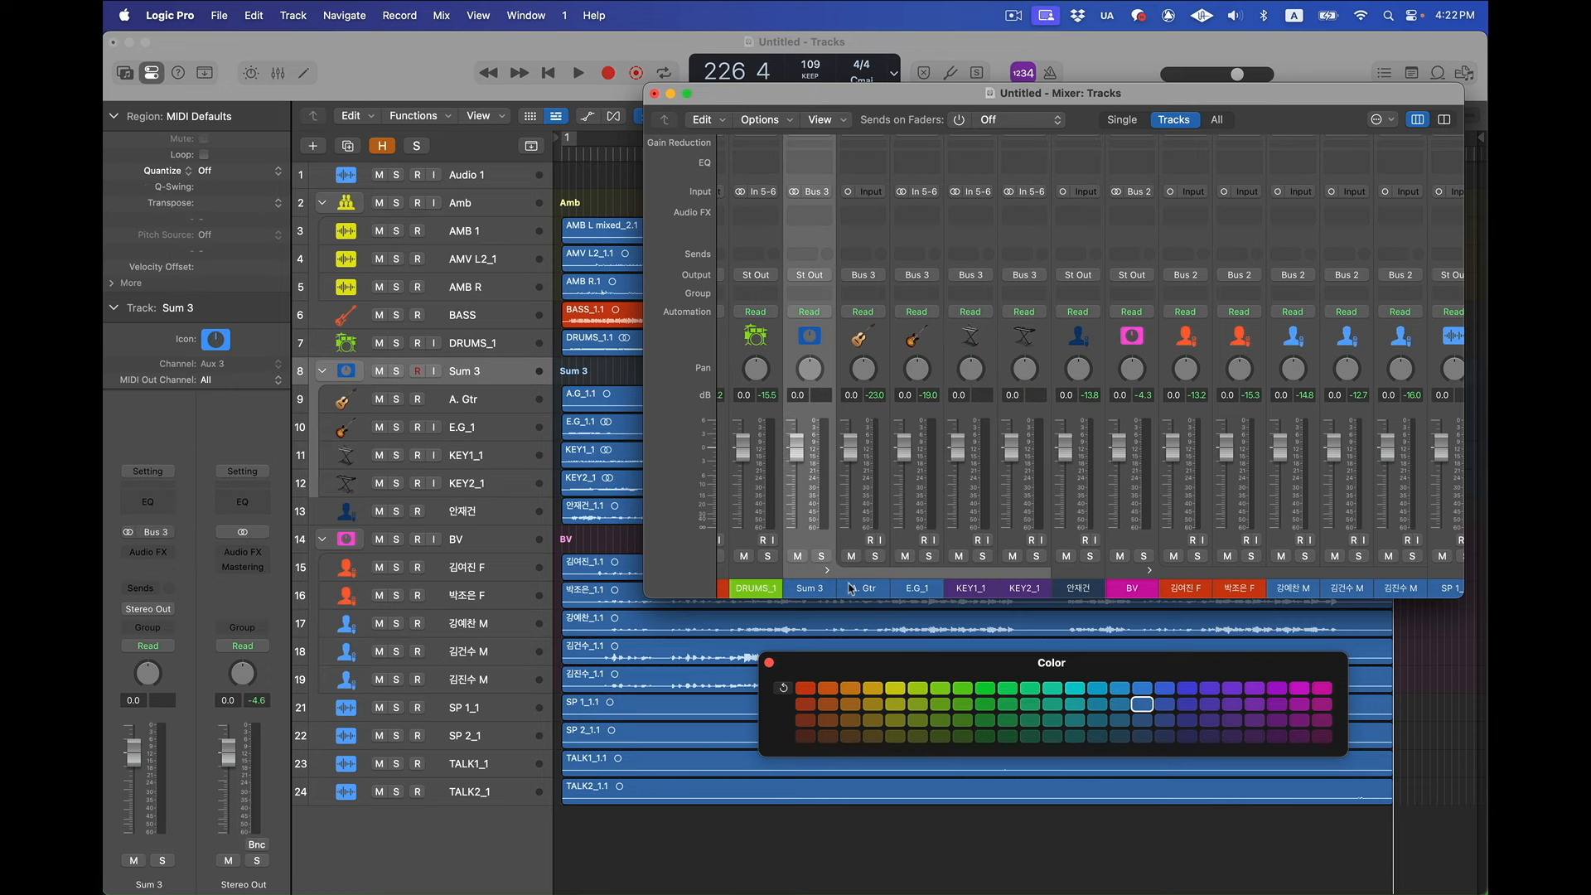
left_click(857, 588)
left_click(915, 590, "shift")
left_click(854, 721)
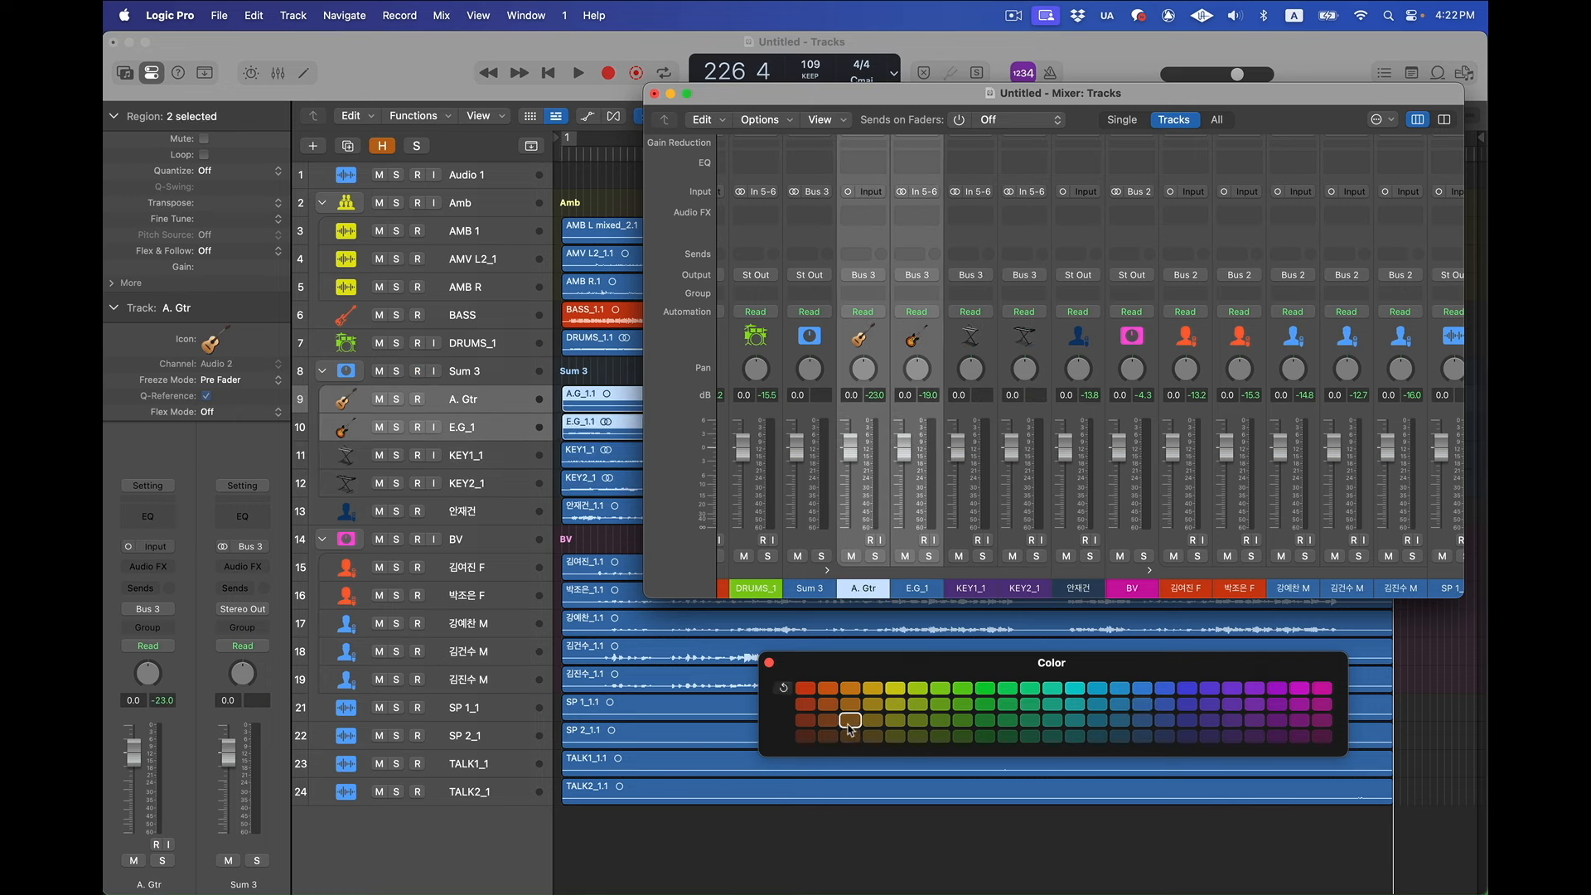
Colour the Sum 3 stack bright magenta and close the mixer window
left_click(804, 589)
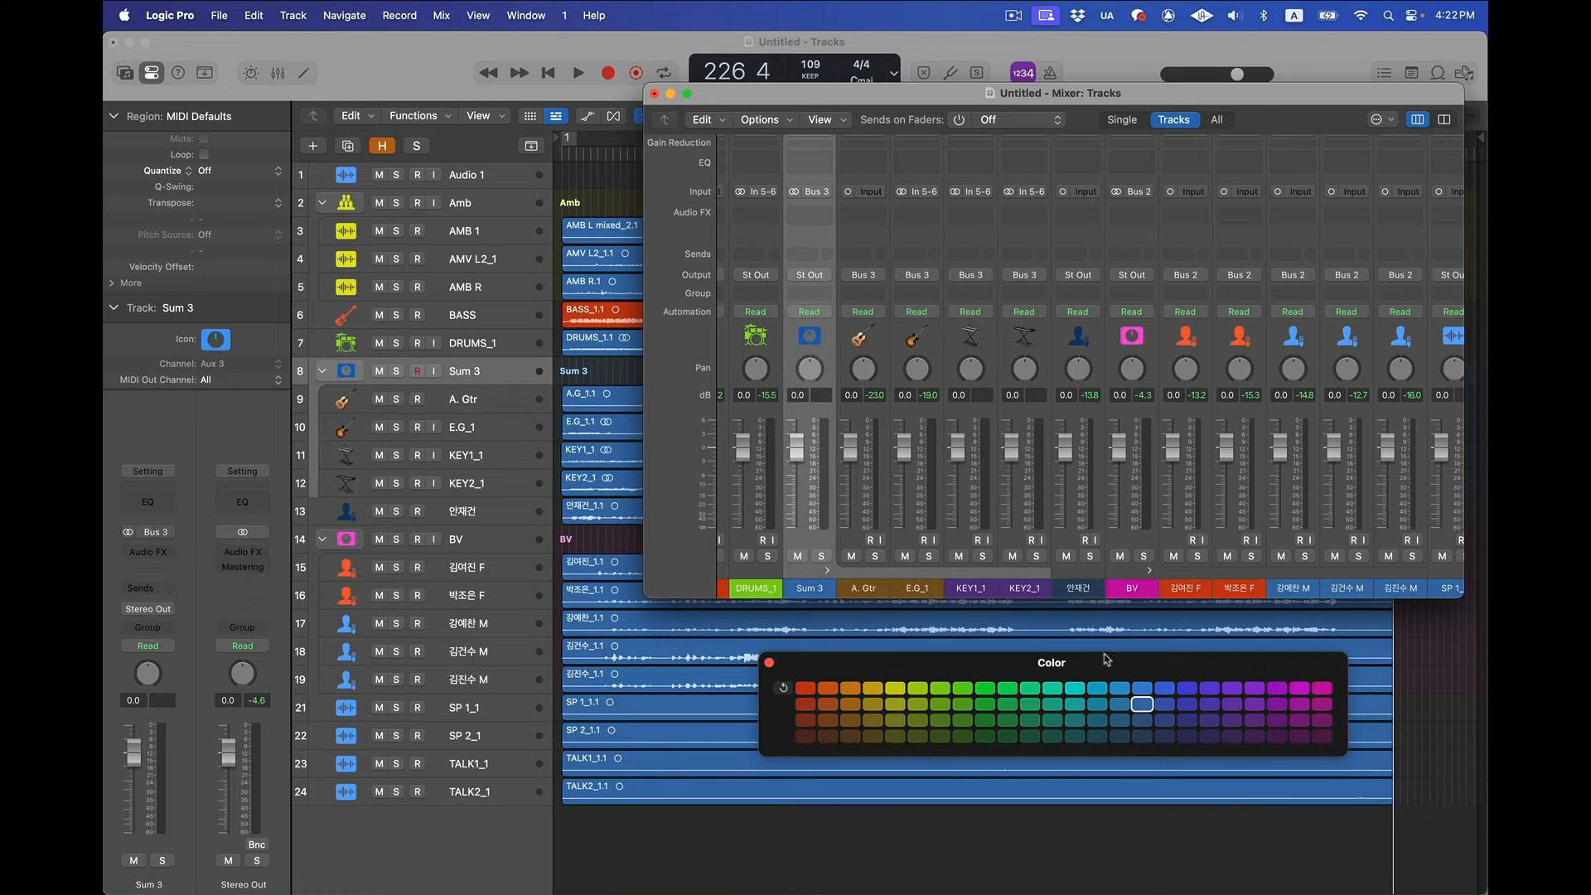
left_click(1322, 690)
scroll(903, 381, "right", 2)
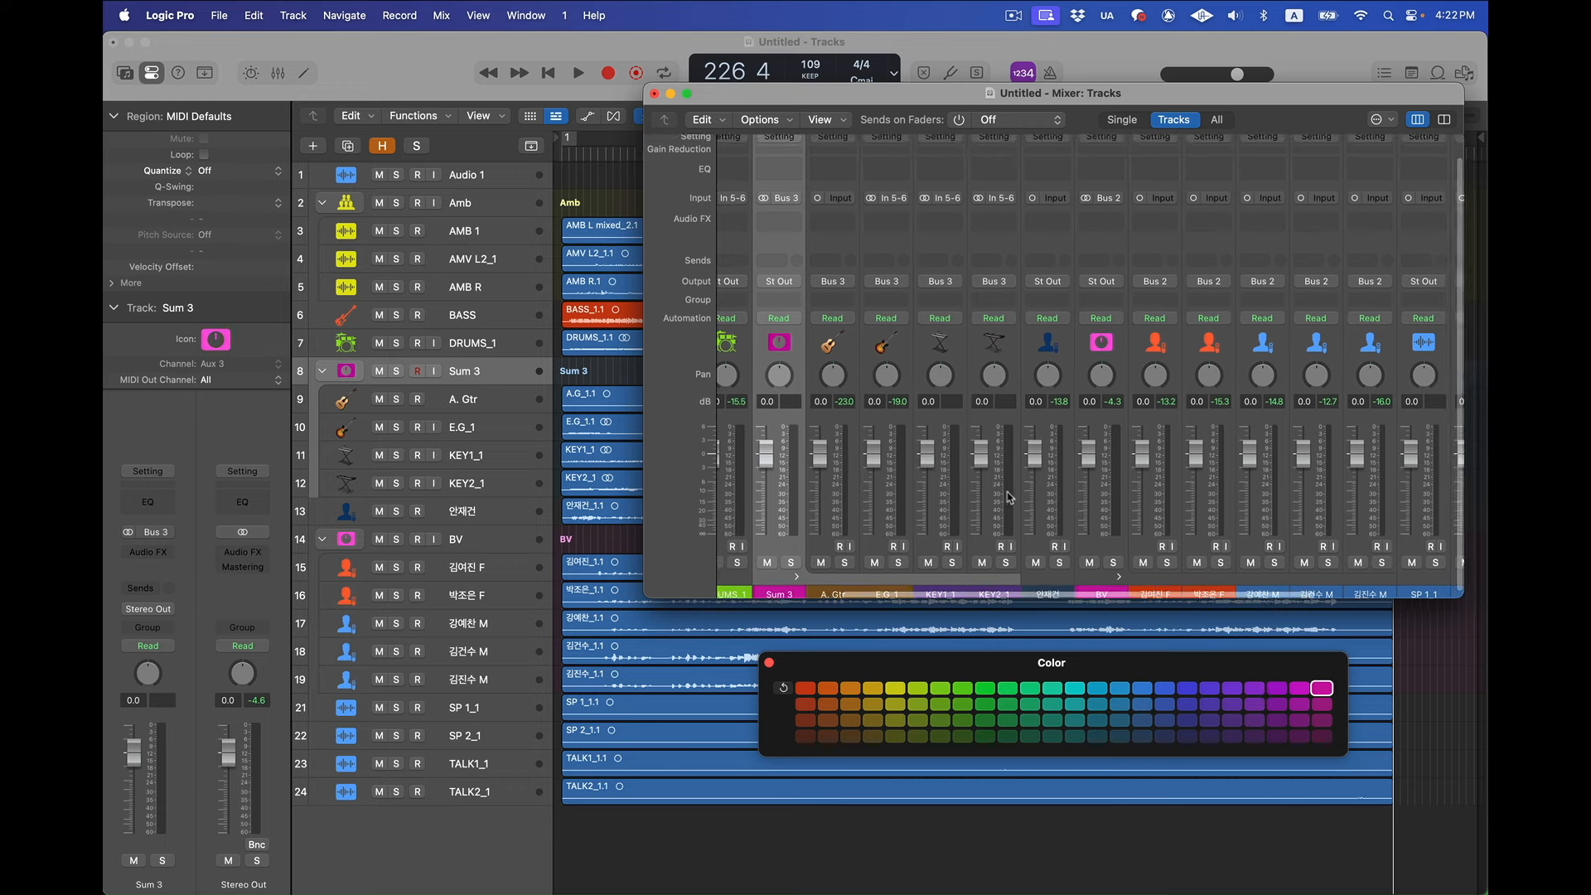
left_click(653, 94)
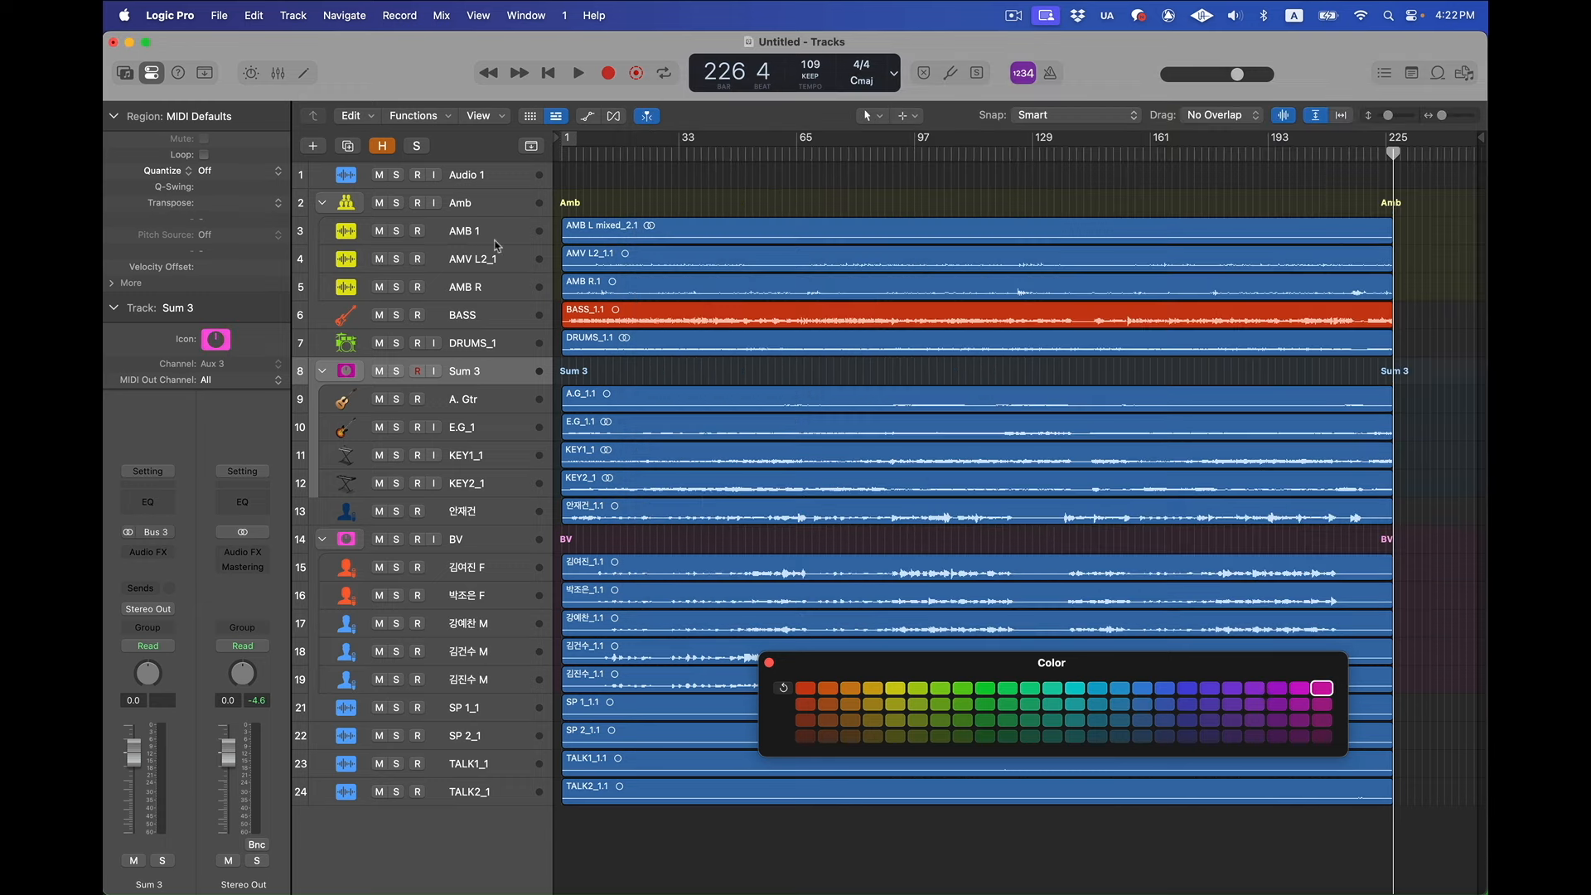
Delete the empty Audio 1 track at the top of the track list
left_click(481, 180)
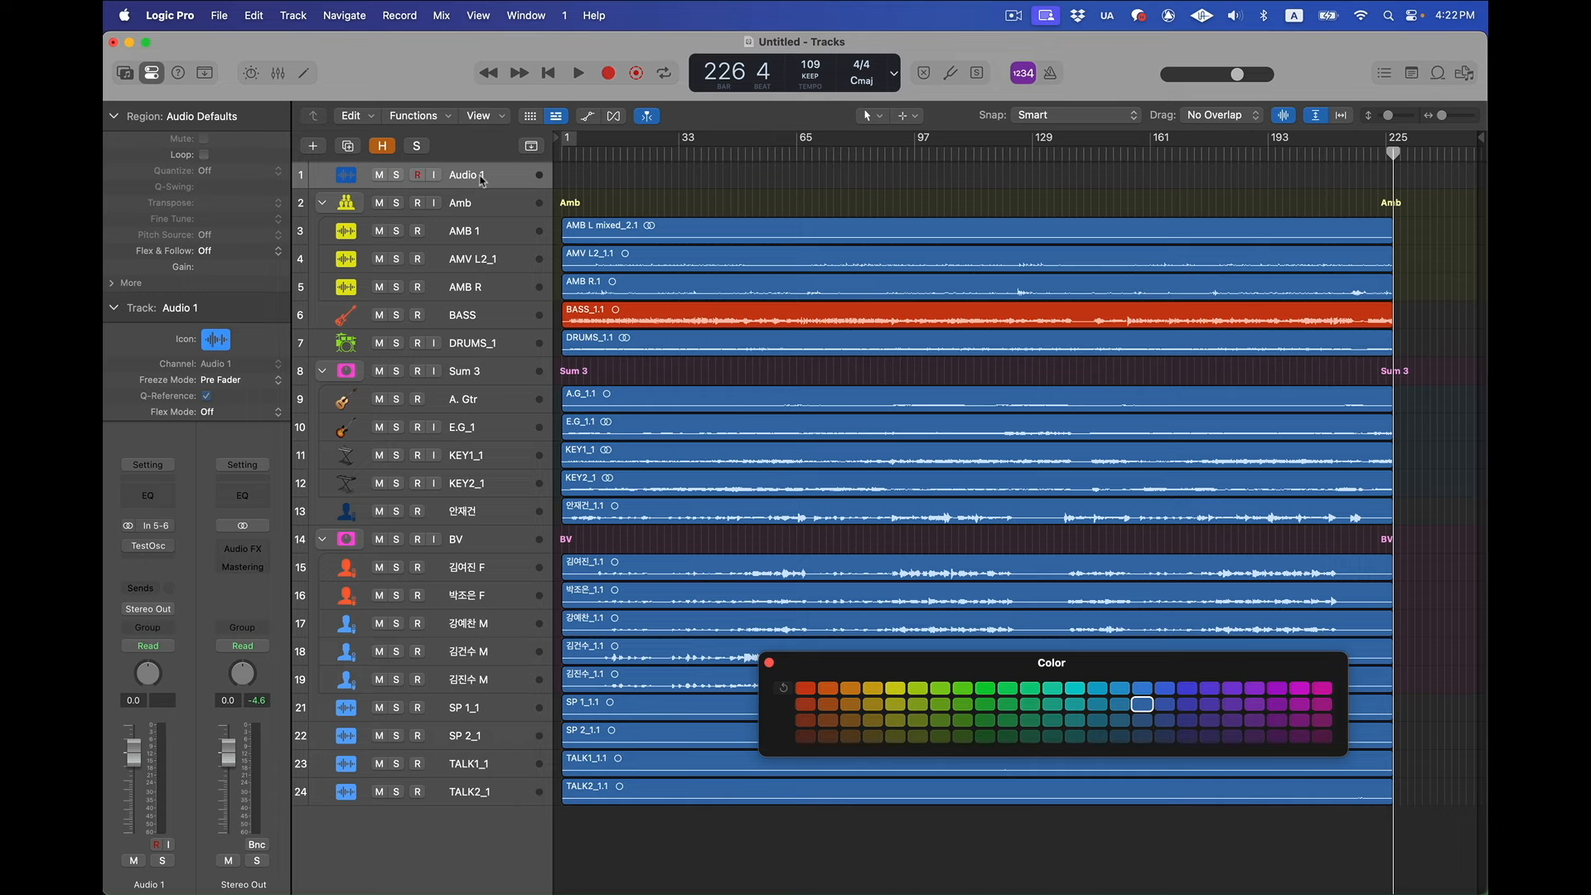
key("super+BackSpace")
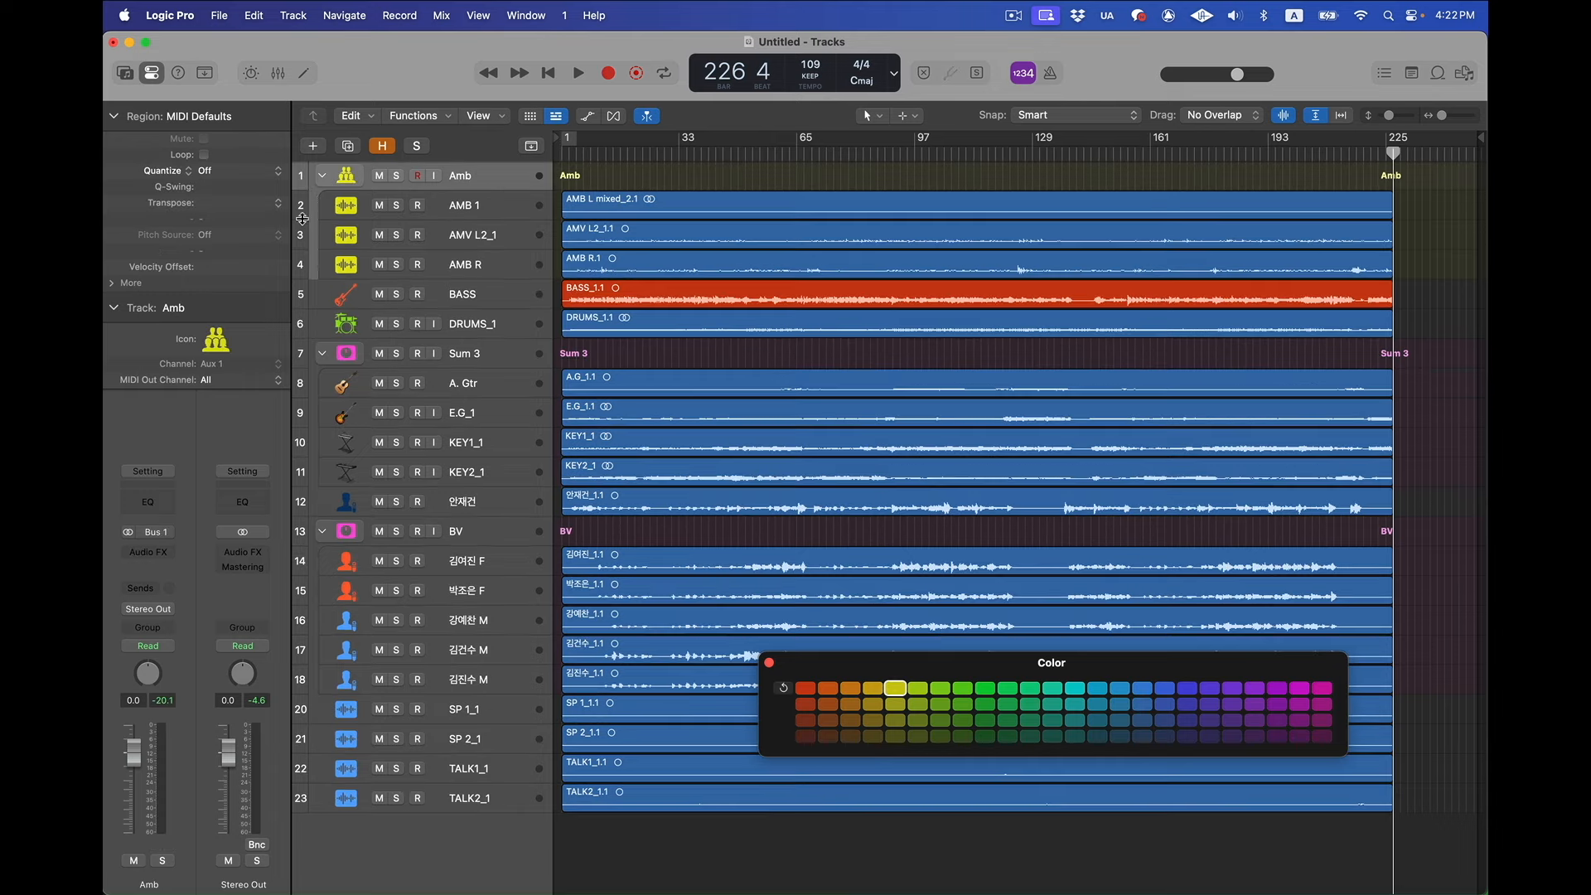
Collapse the Amb, Sum 3 and BV stacks and turn off the vertical auto zoom for compact track rows
left_click(322, 176)
left_click(322, 281)
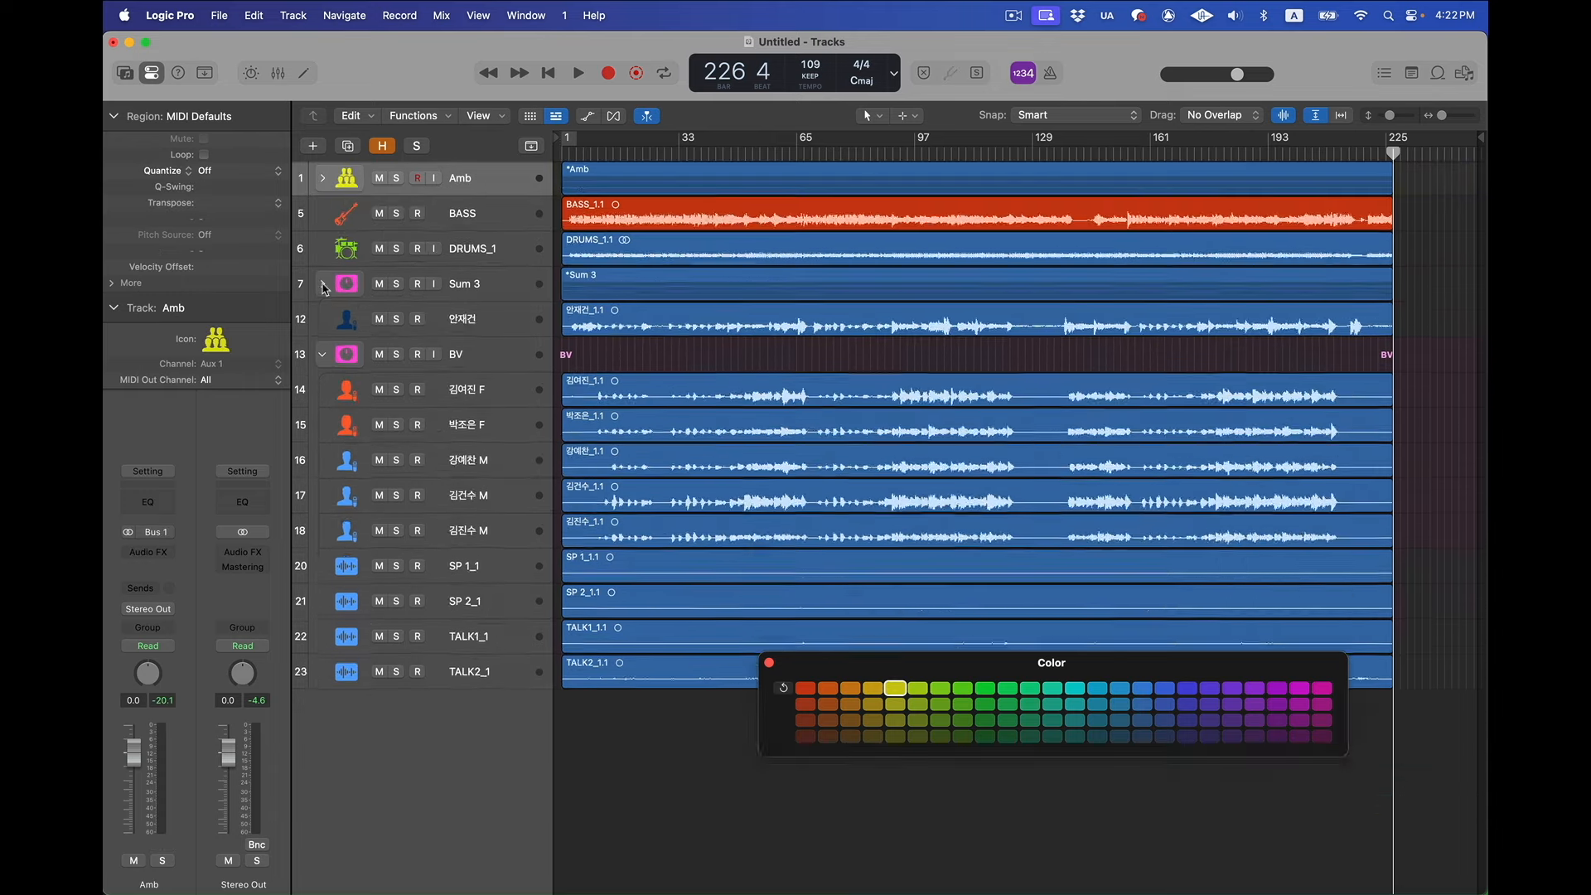
key("super+Down")
left_click(322, 399)
key("super+Down")
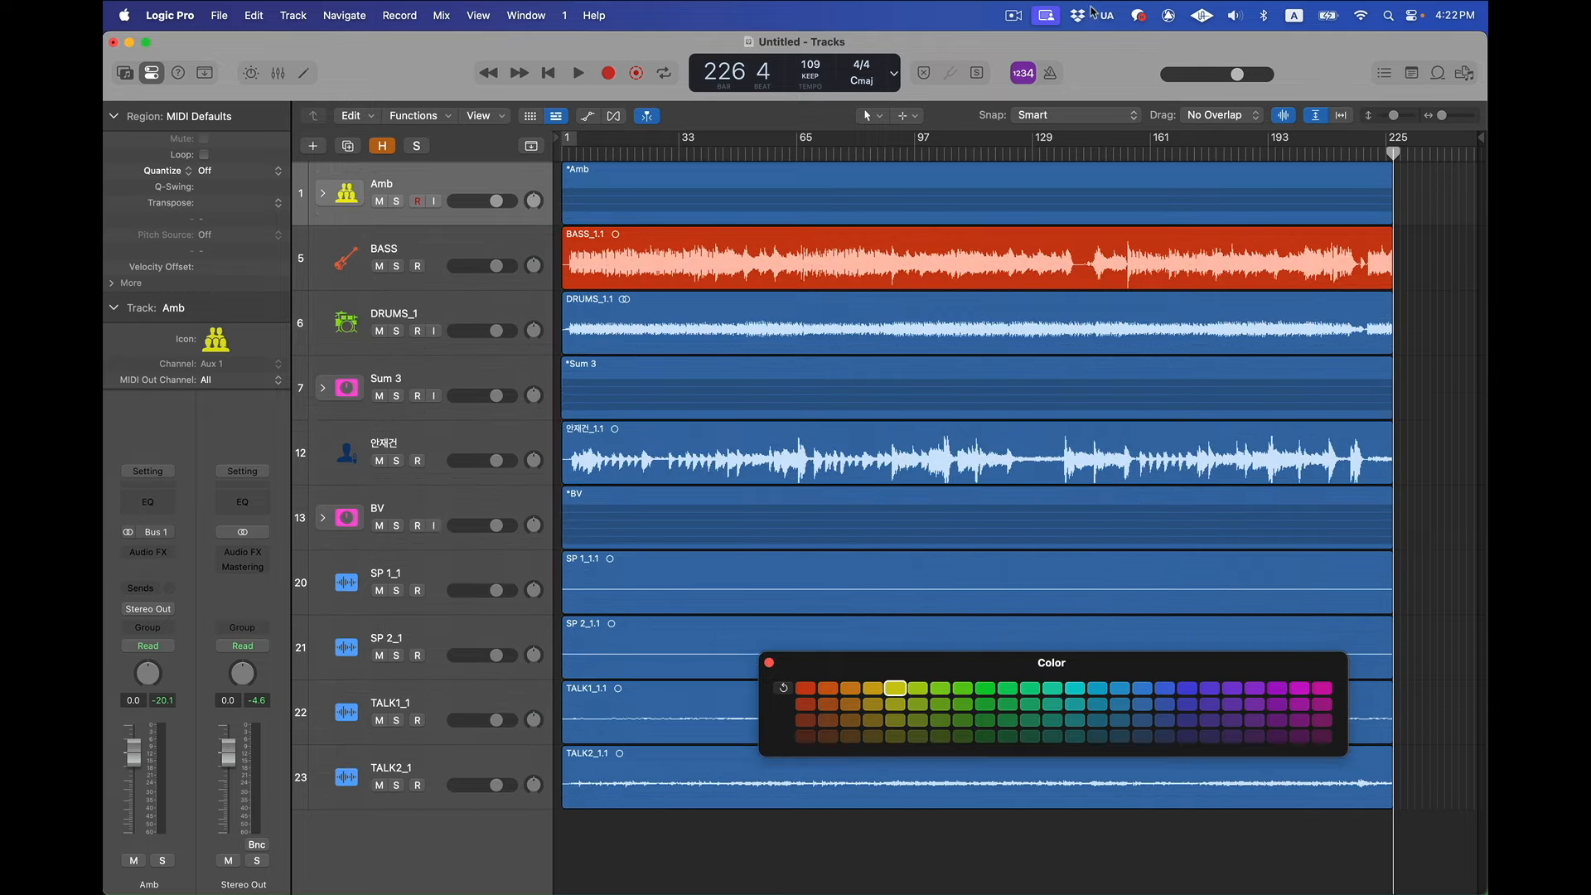
left_click(1317, 115)
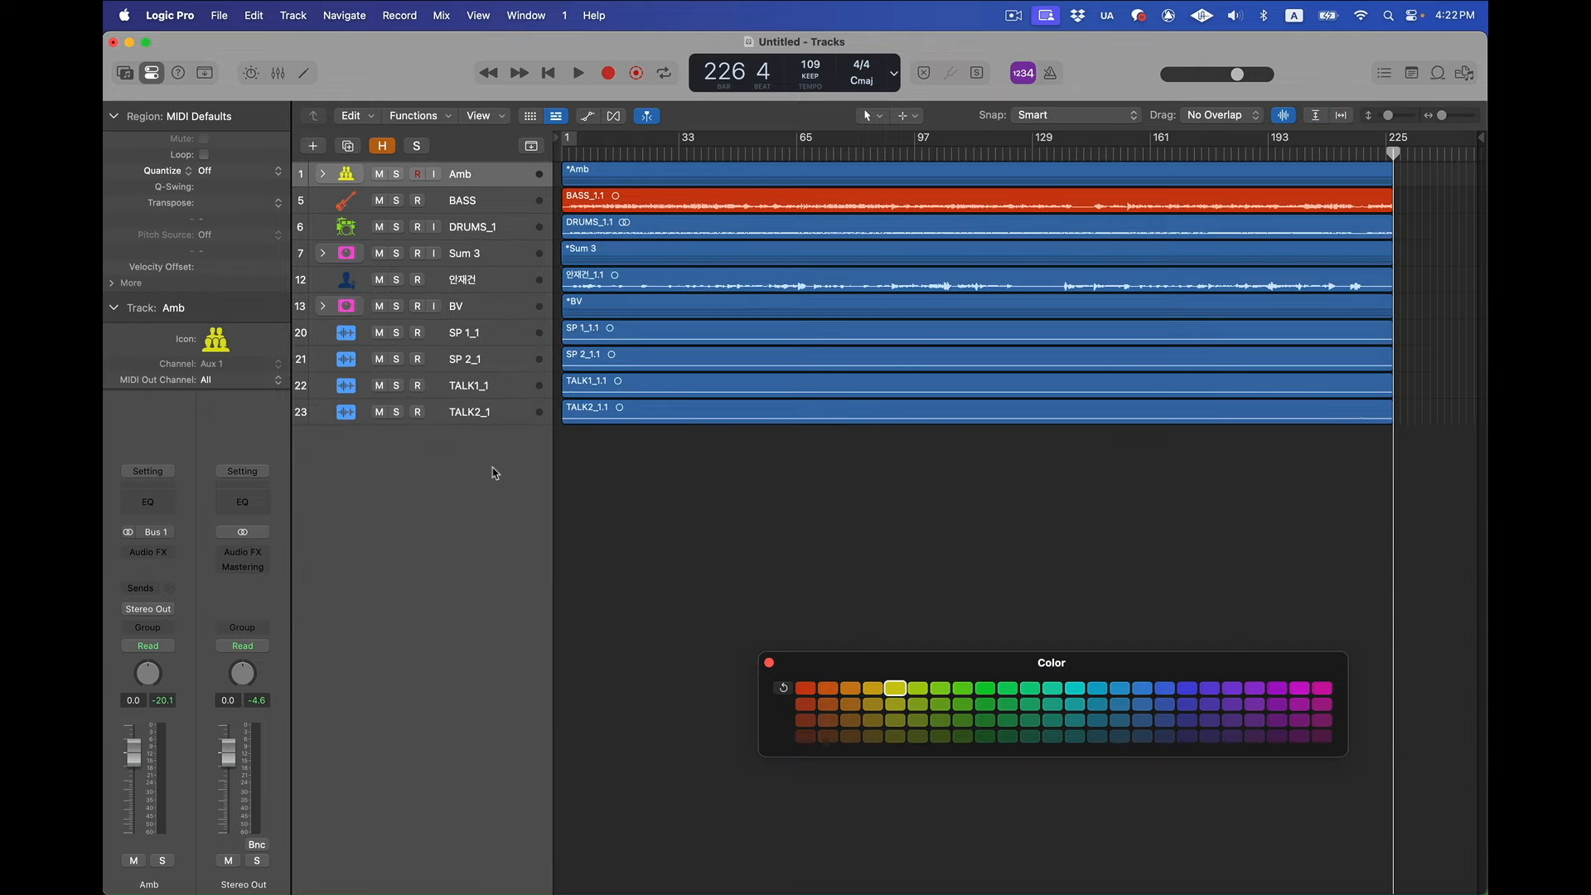
Mute the SP 1_1, SP 2_1, TALK1_1 and TALK2_1 tracks and hide them from the track list
left_click(460, 359)
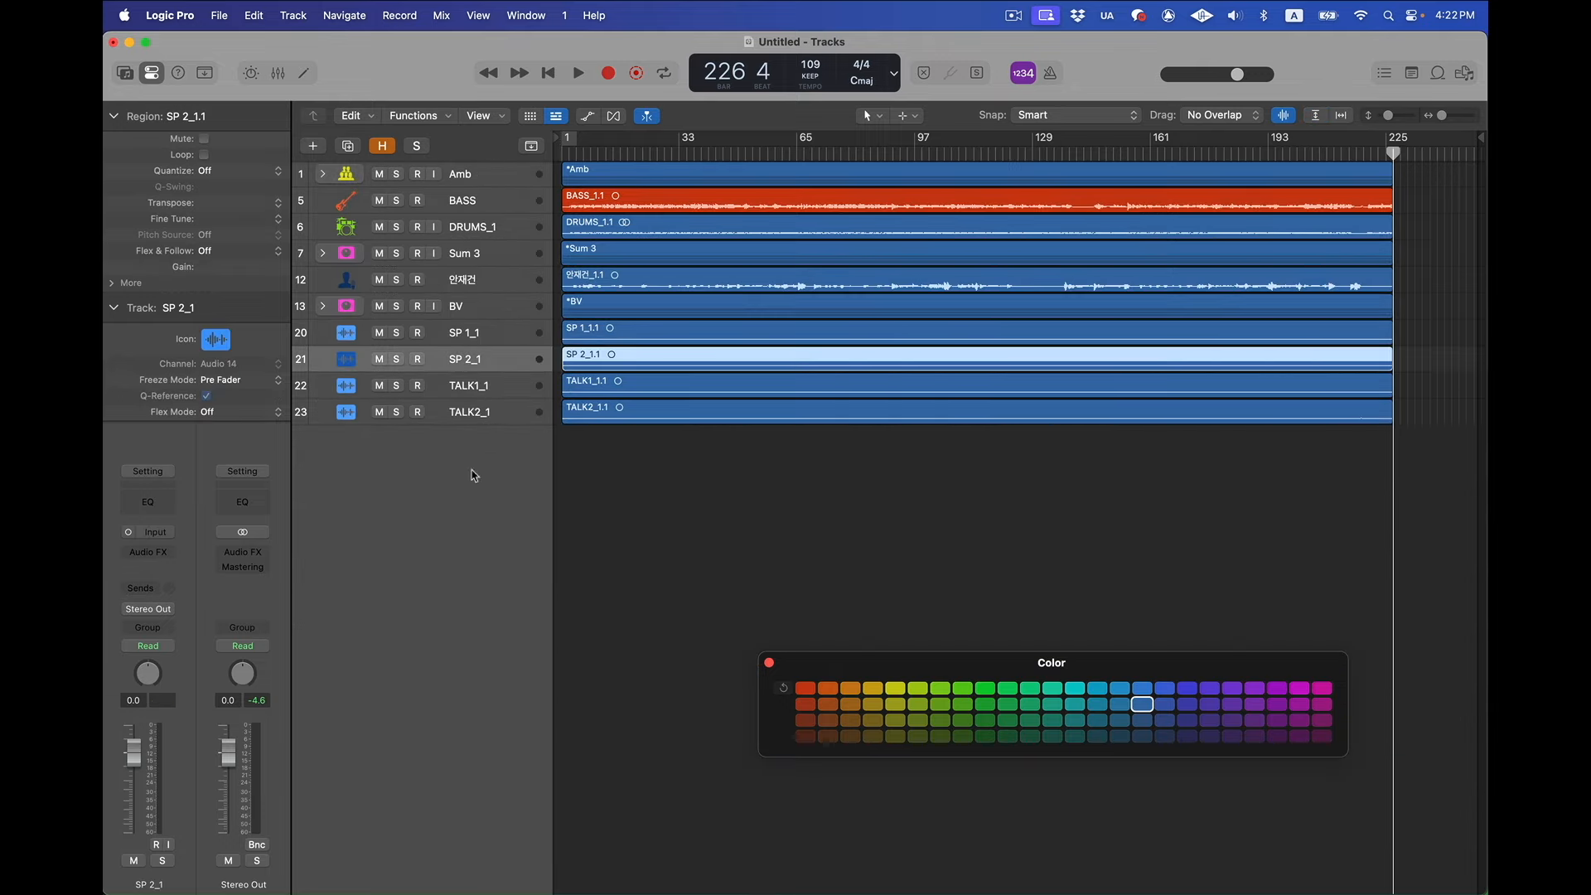
left_click_drag(617, 303, 611, 343)
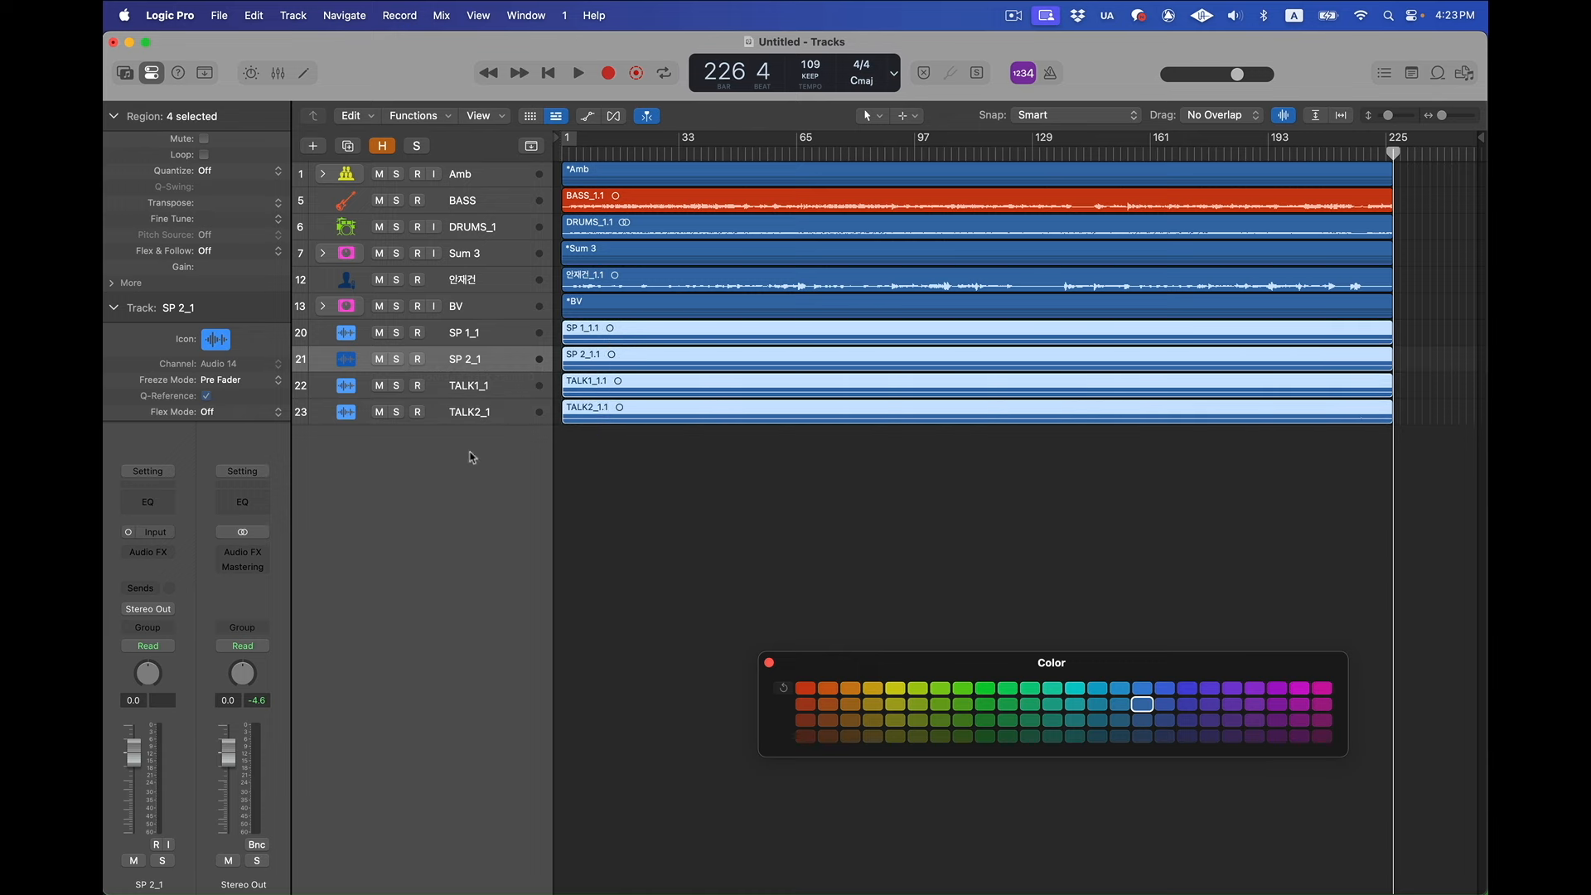
left_click_drag(381, 340, 381, 410)
key("h")
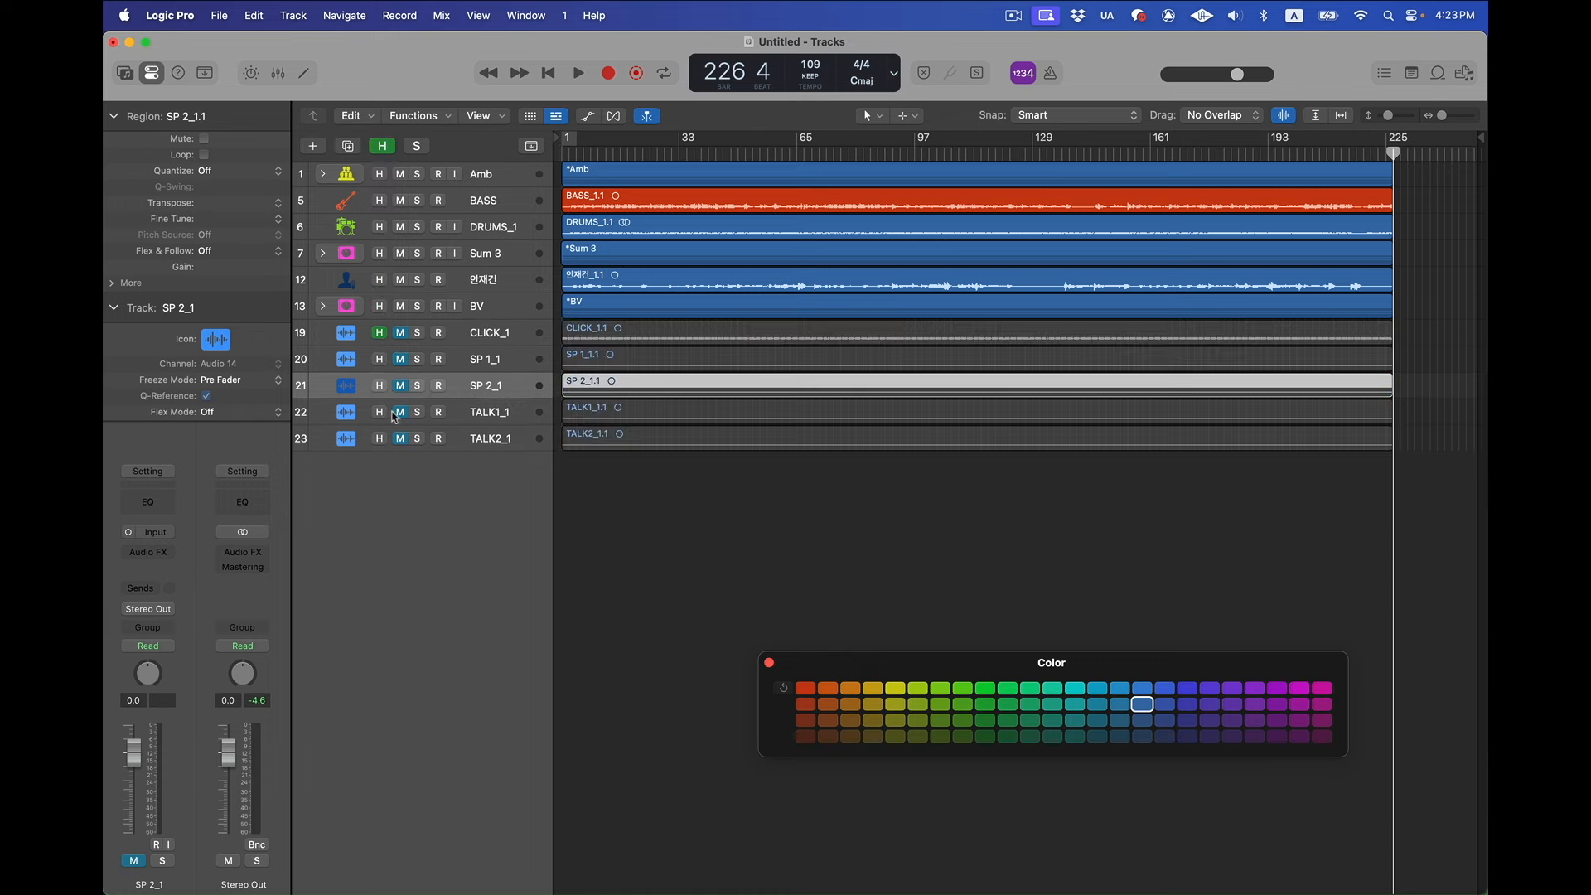
key("h")
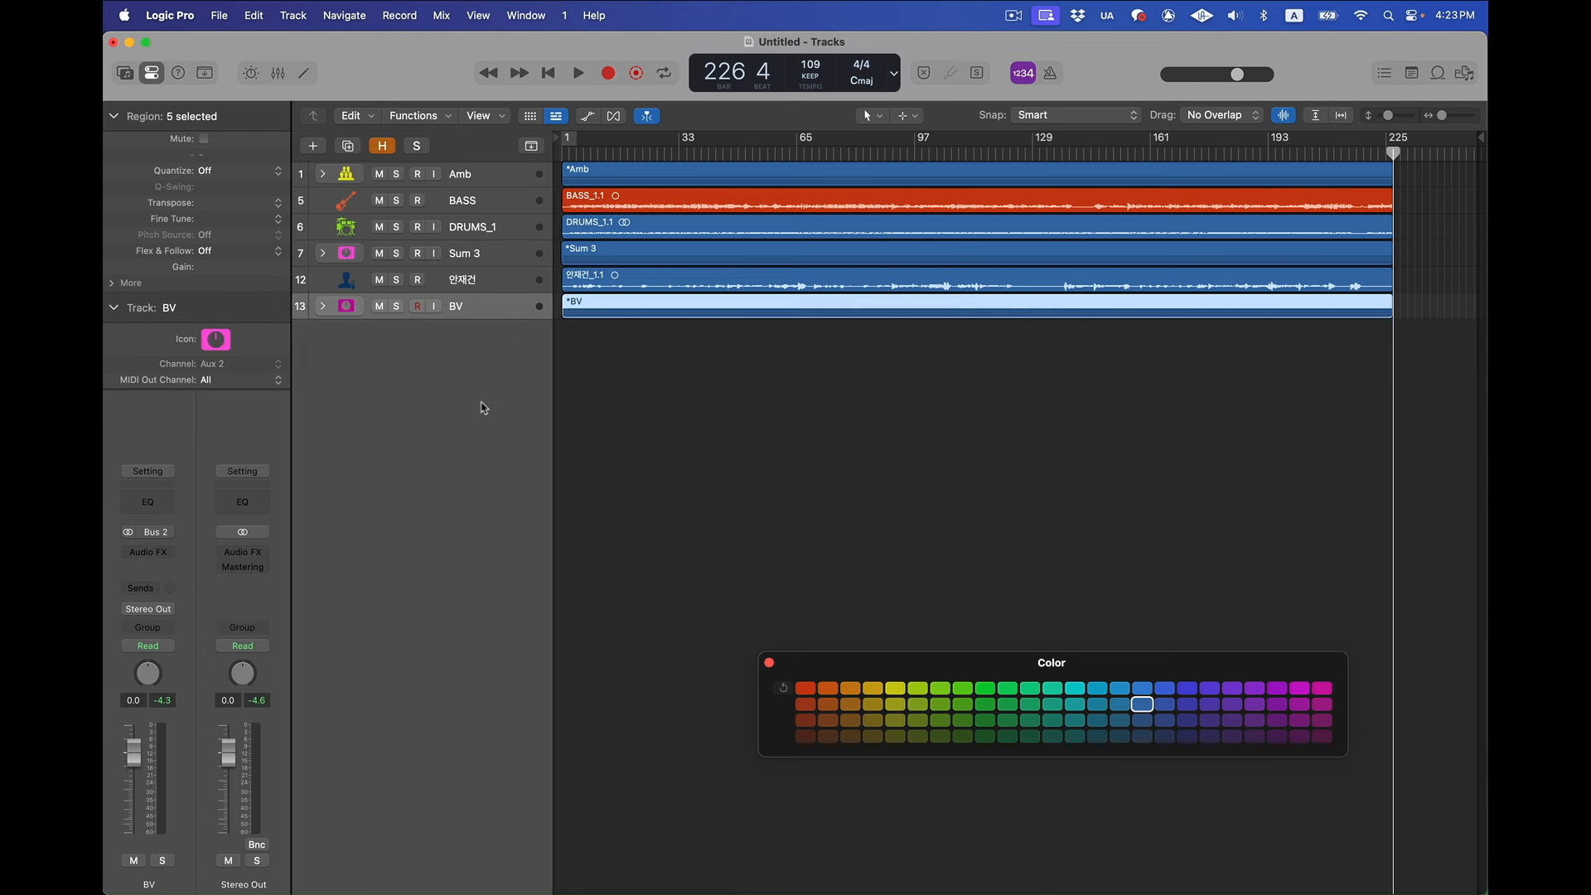
Add the prefix LV to the lead vocal track's name and rename the Sum 3 stack as Inst
double_click(464, 280)
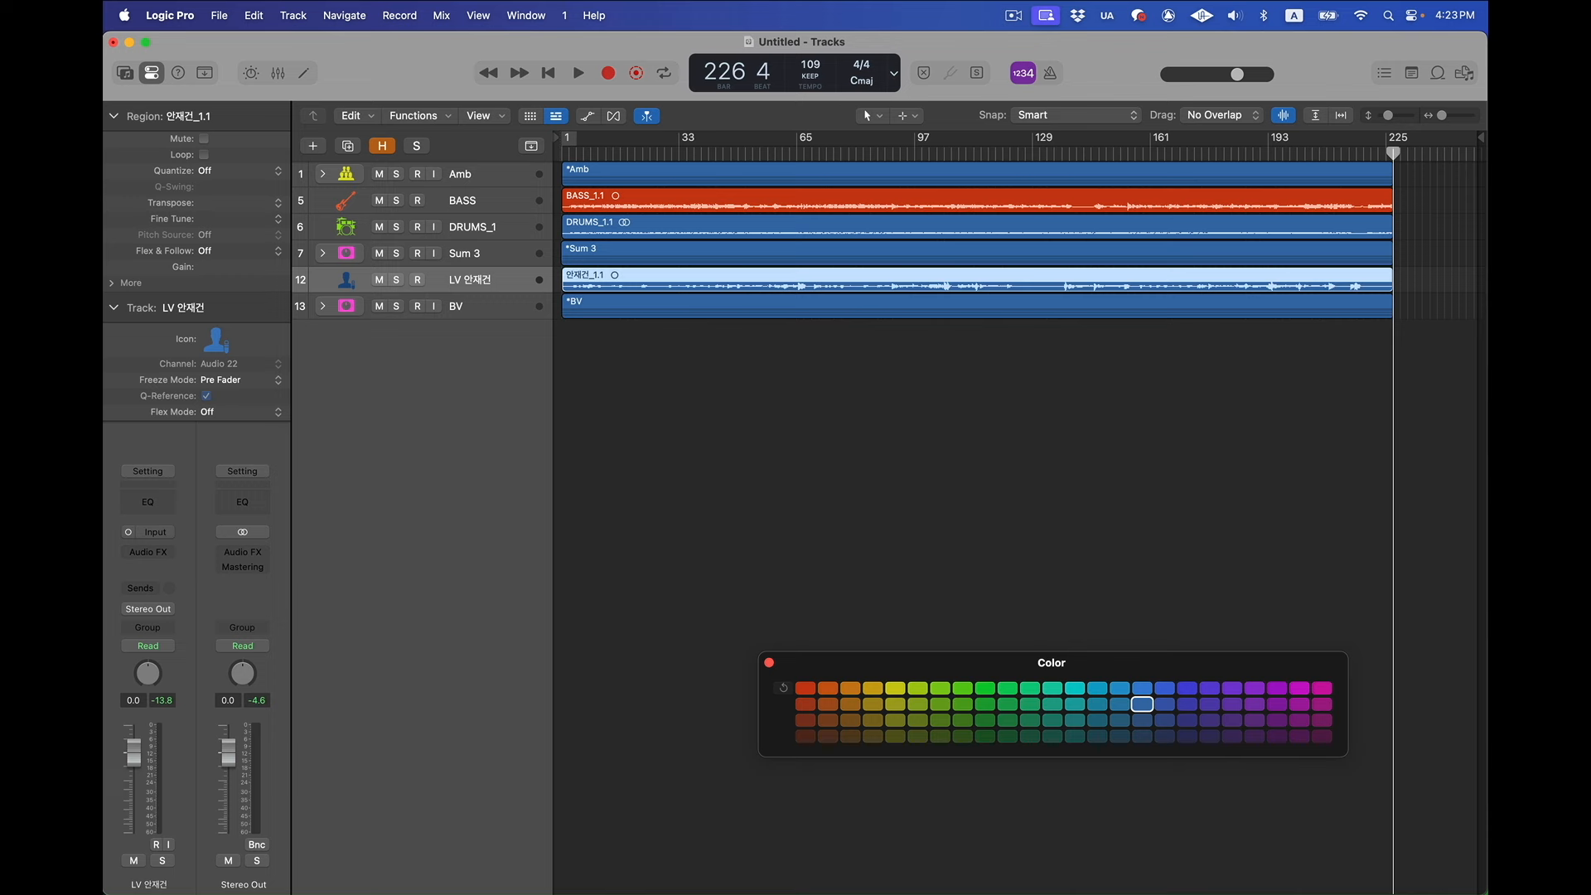
double_click(482, 257)
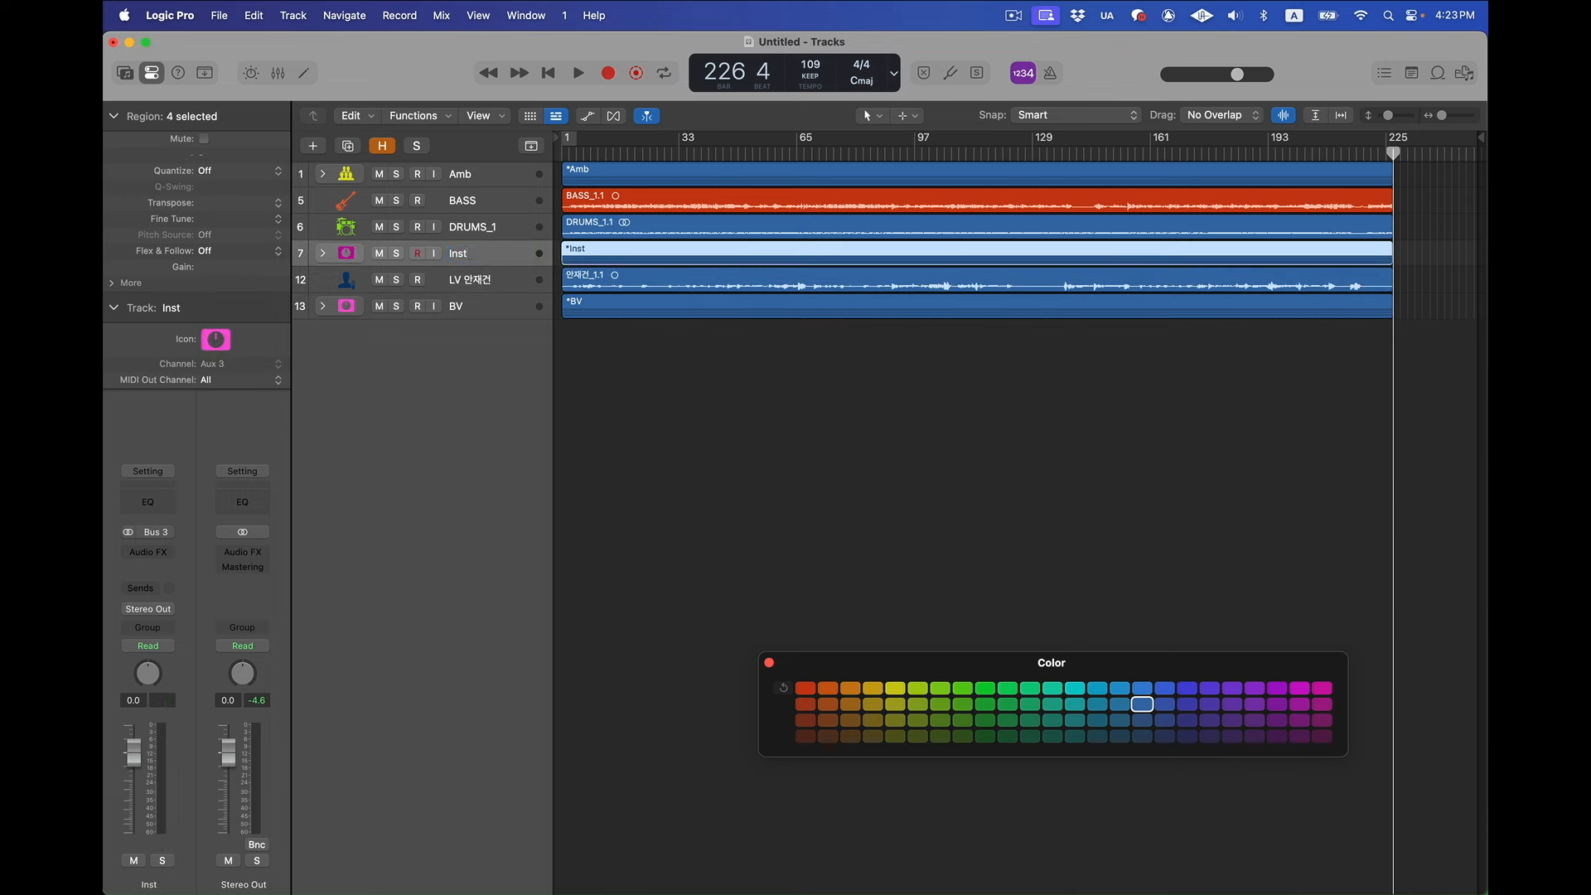
Rename the DRUMS_1 track as DRUMS
left_click(490, 228)
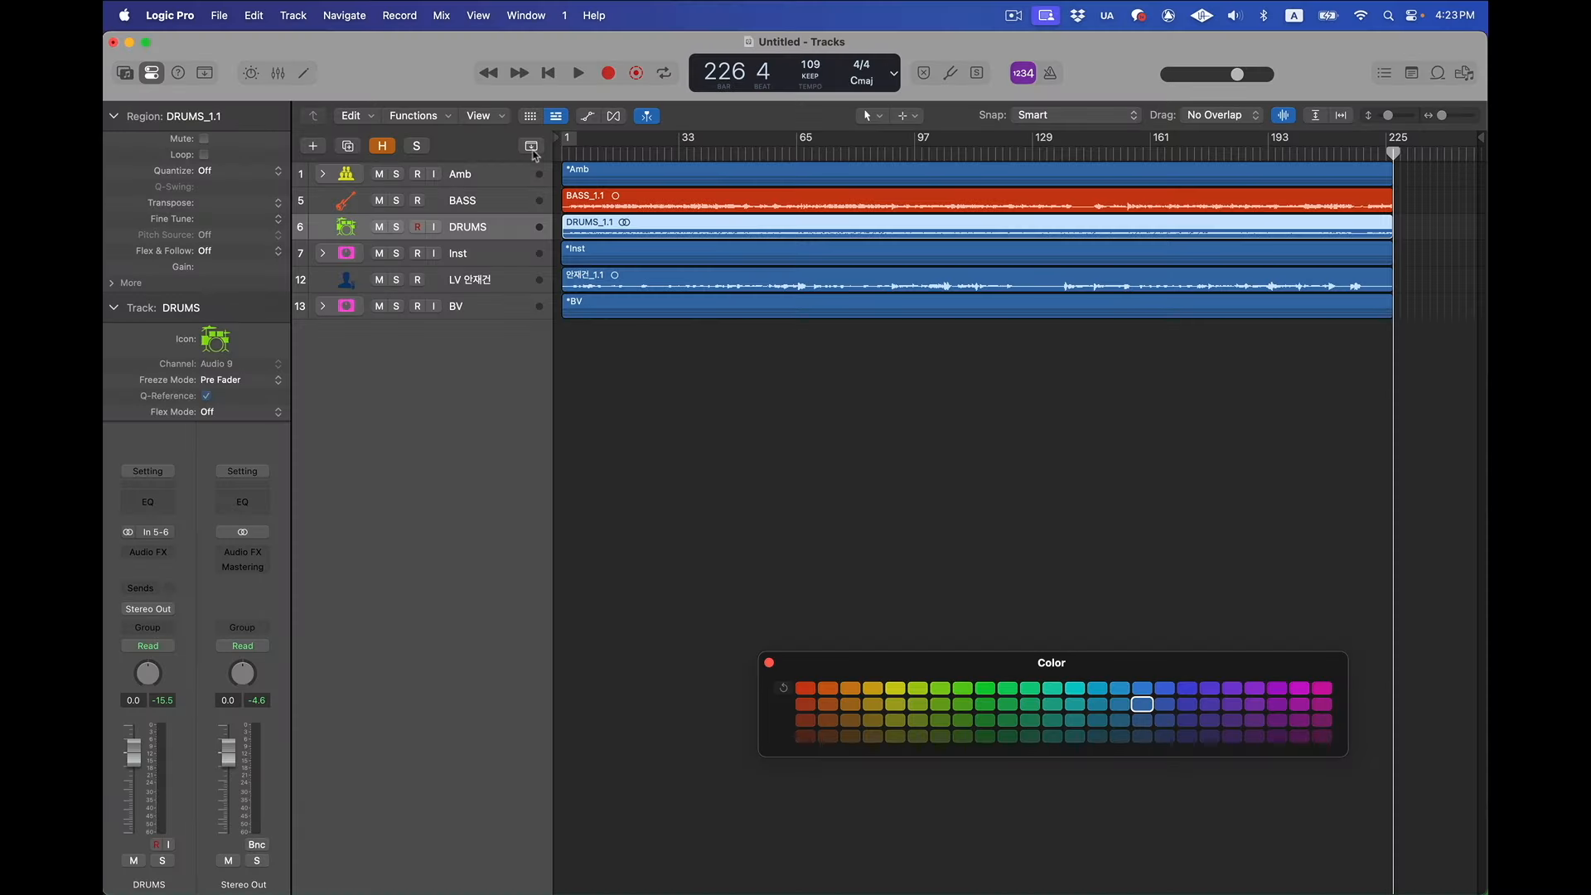
left_click(531, 147)
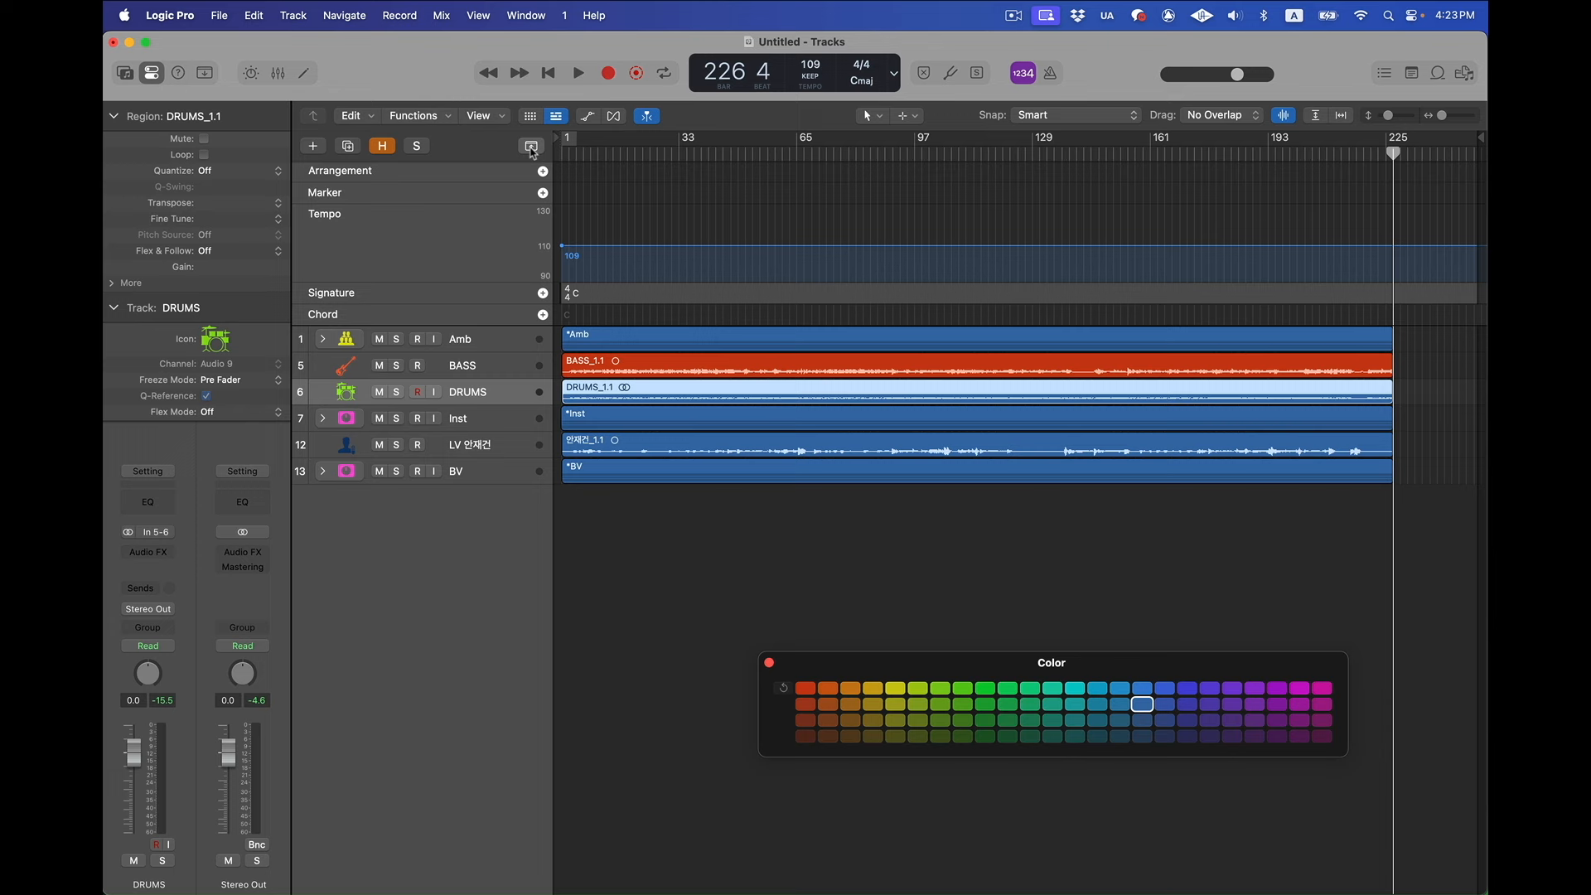
left_click(531, 147)
Play the song from the beginning of bar 1
left_click(572, 154)
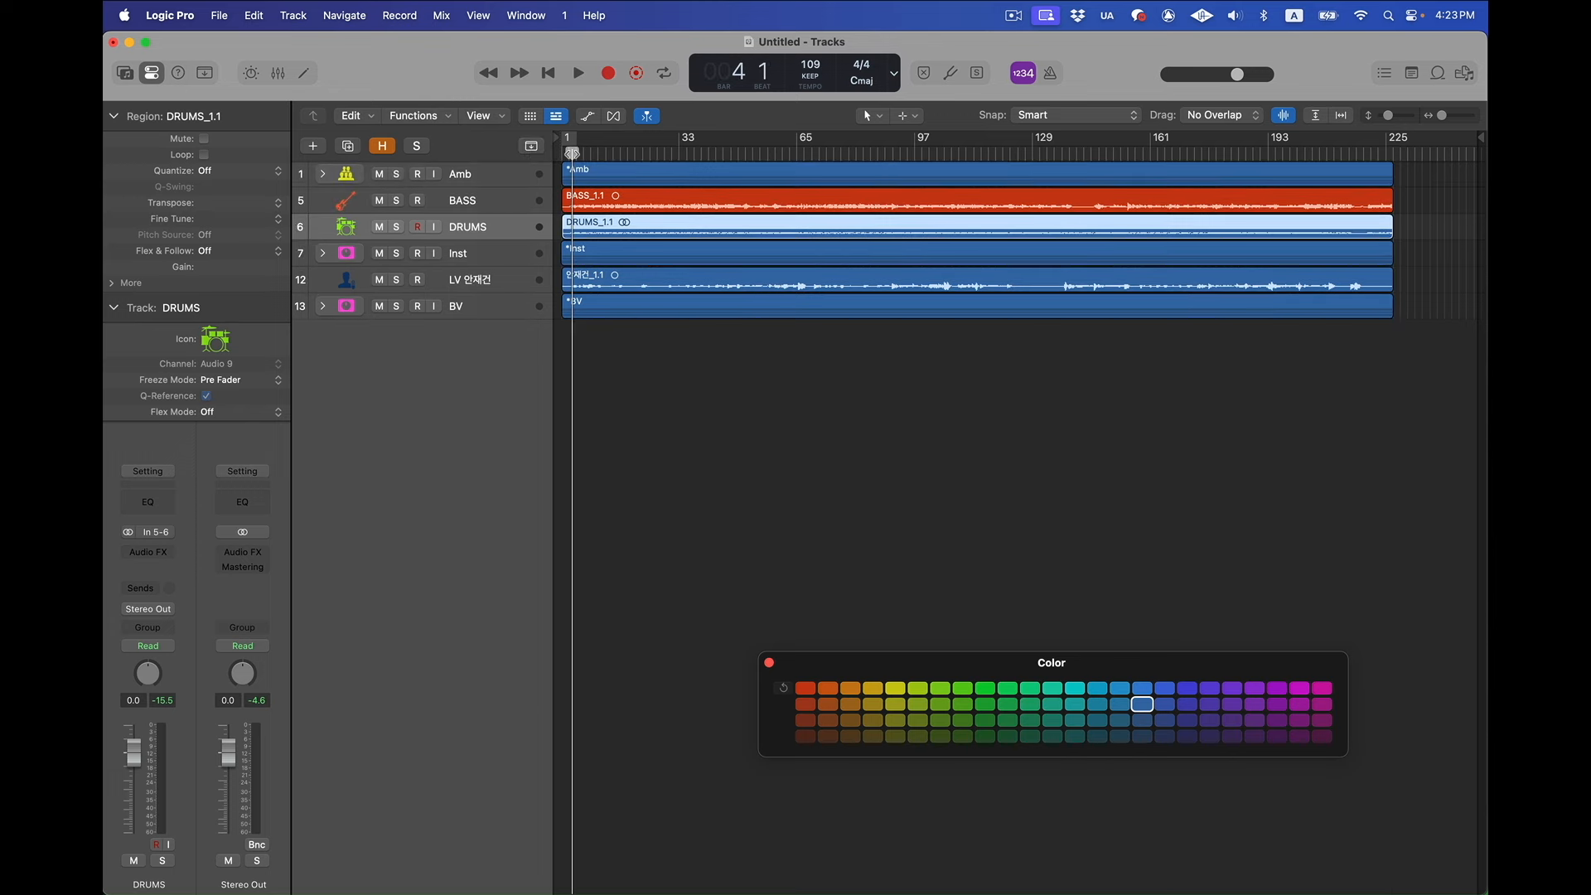
key("super+Right")
key("super+Right")
key("Return")
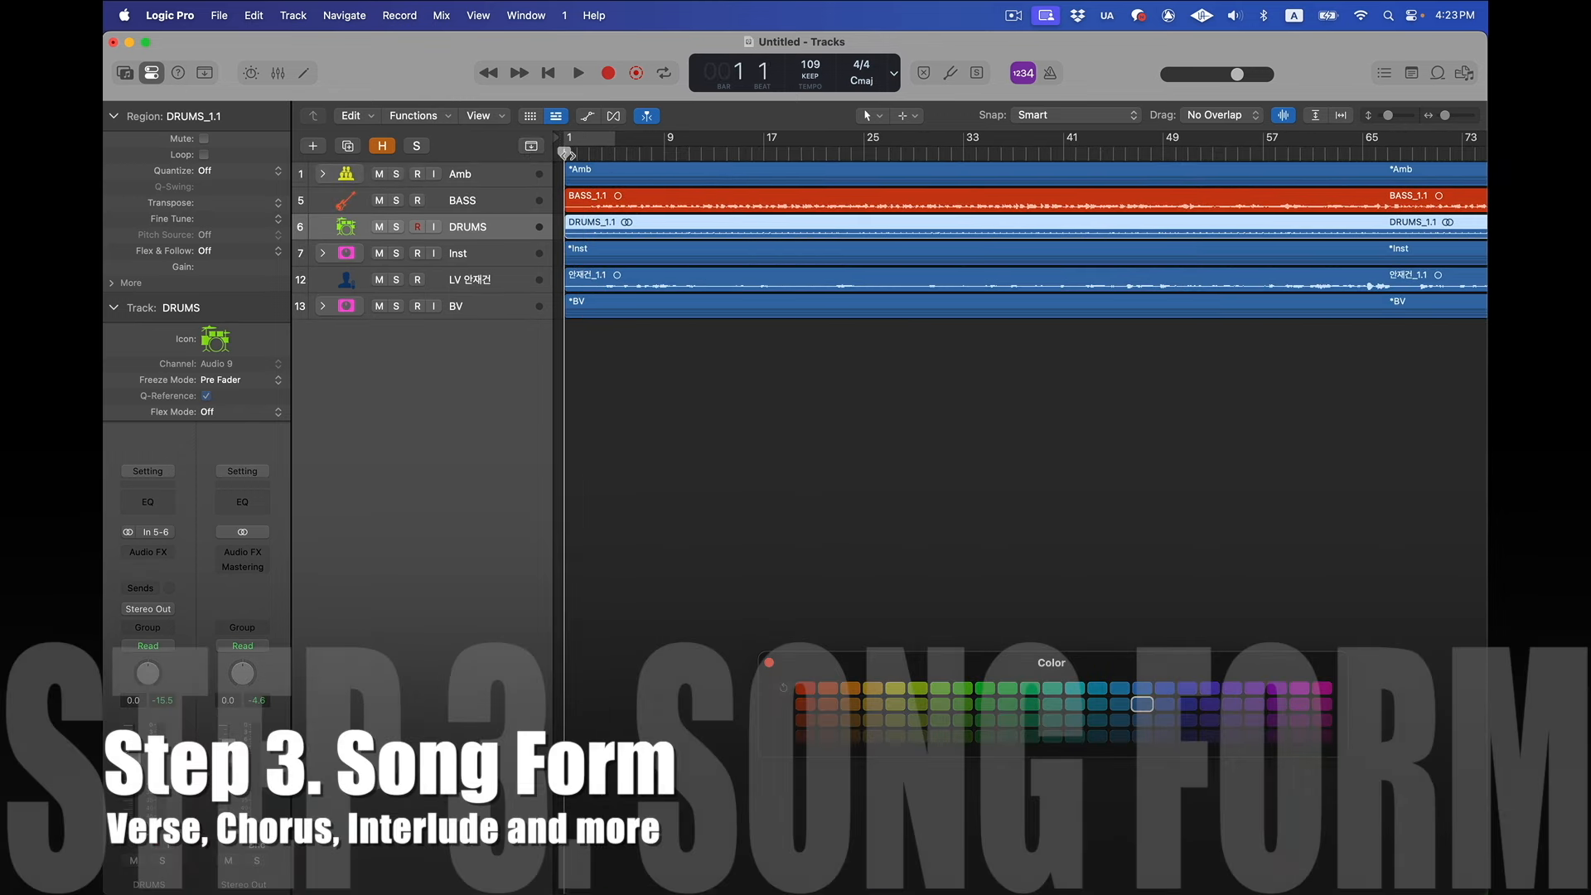
key("space")
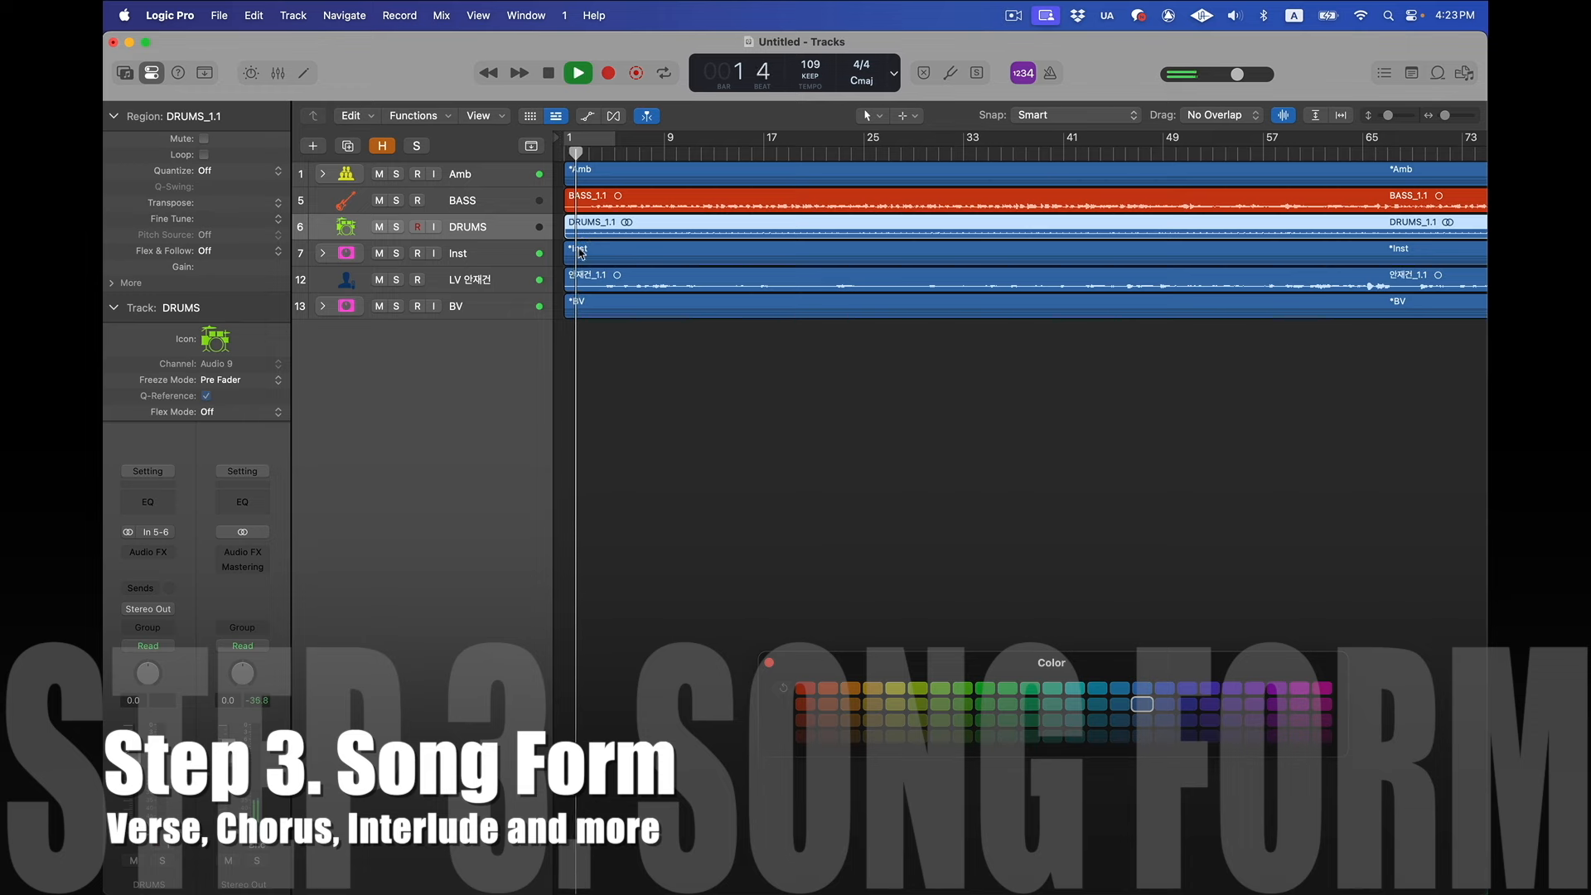
Enlarge the DRUMS track with vertical auto zoom and mute the lead vocal track and the BV stack
key("ctrl+z")
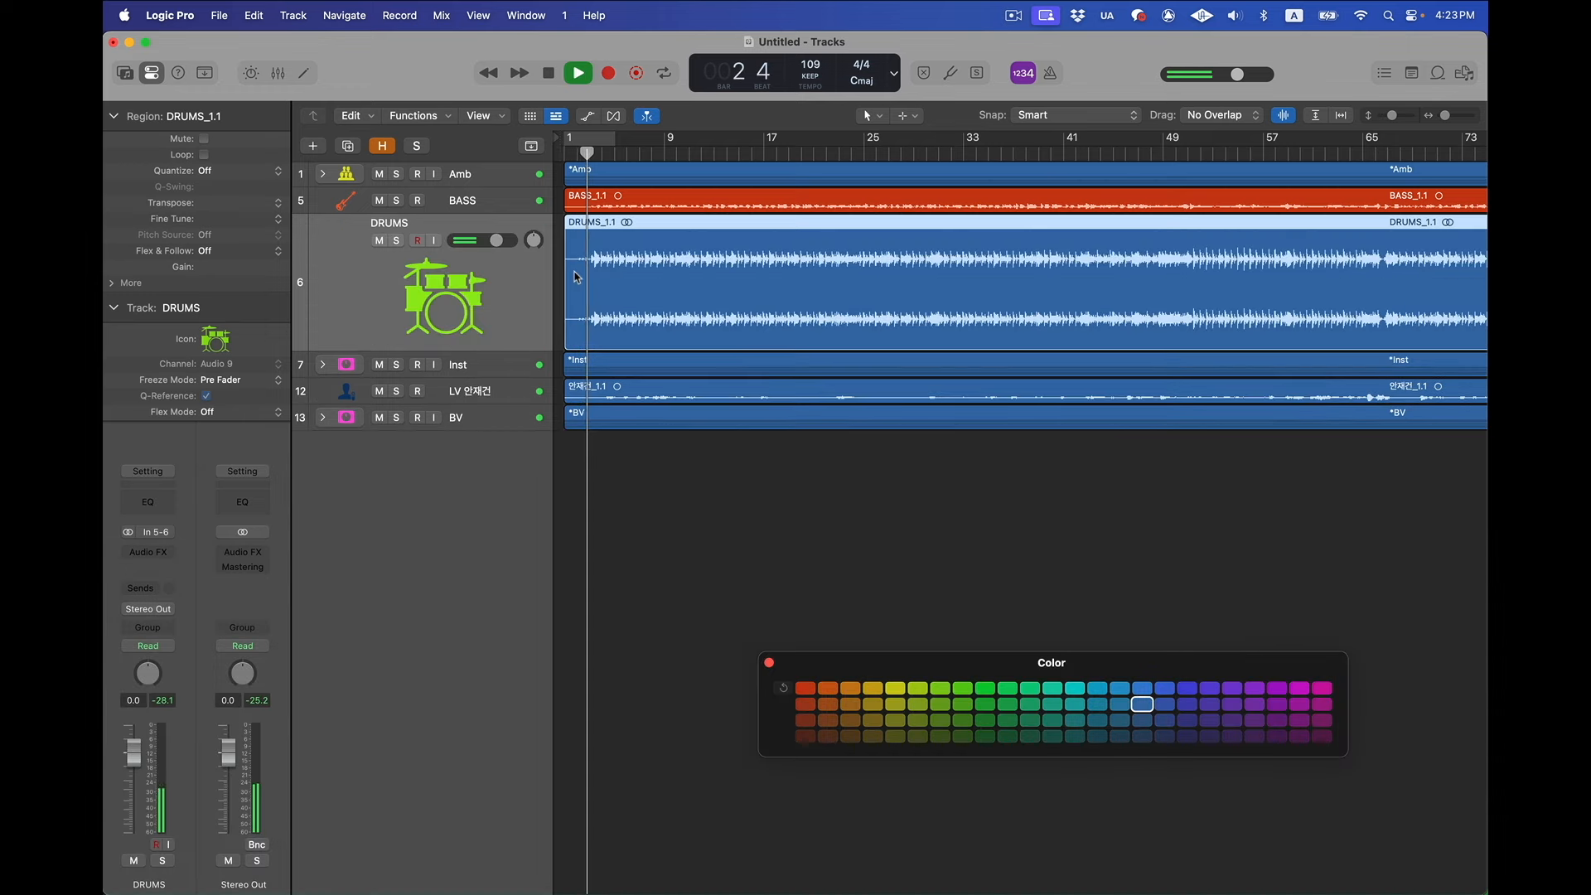
key("super+Right")
key("super+Right")
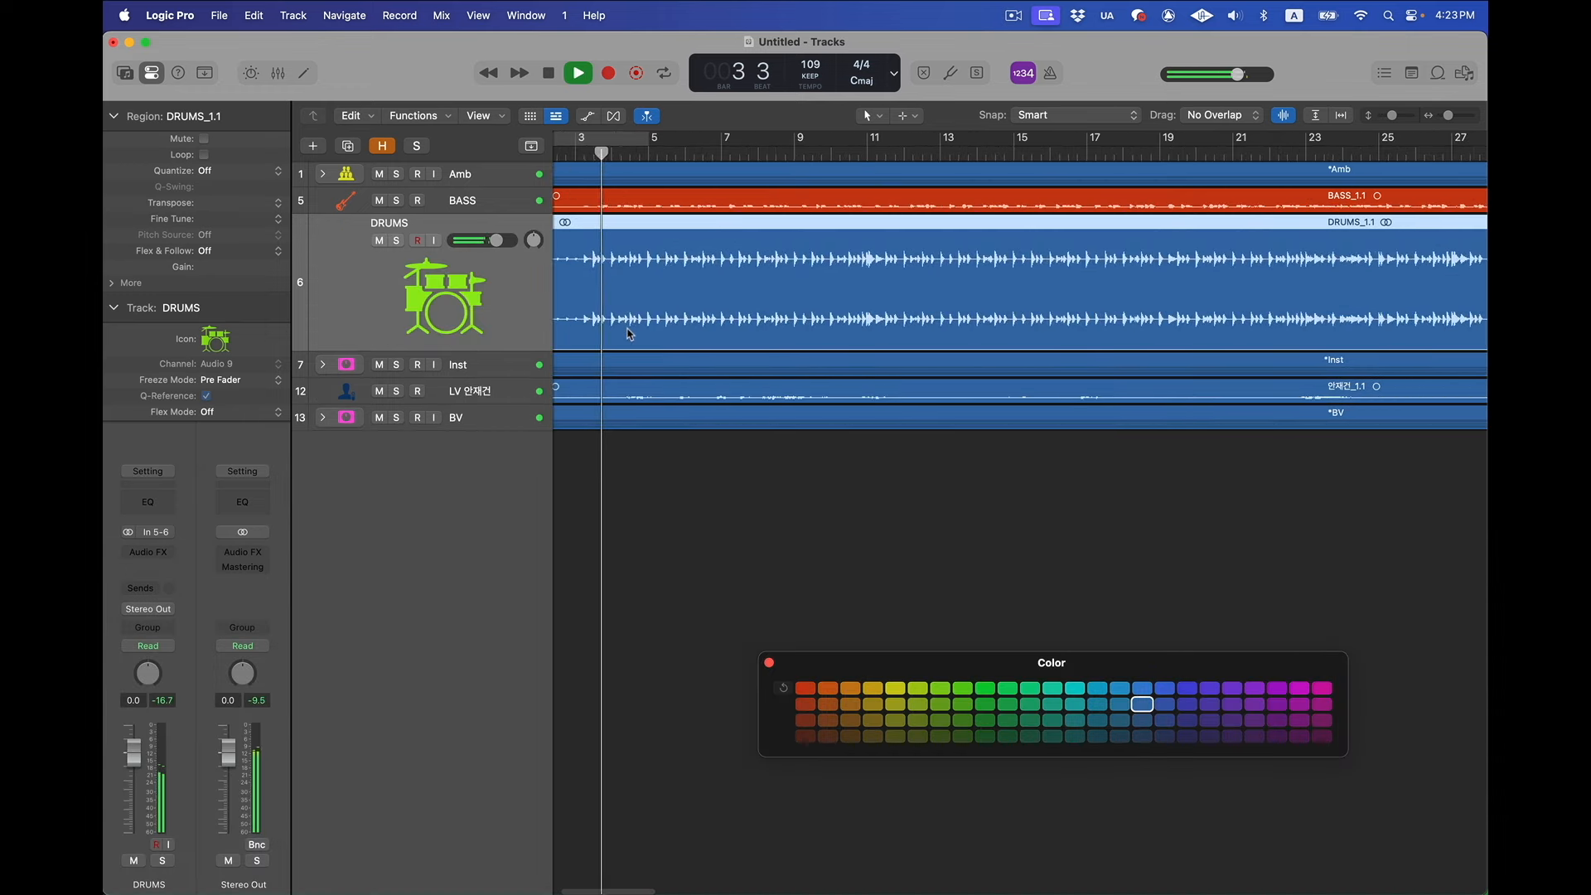
left_click(379, 391)
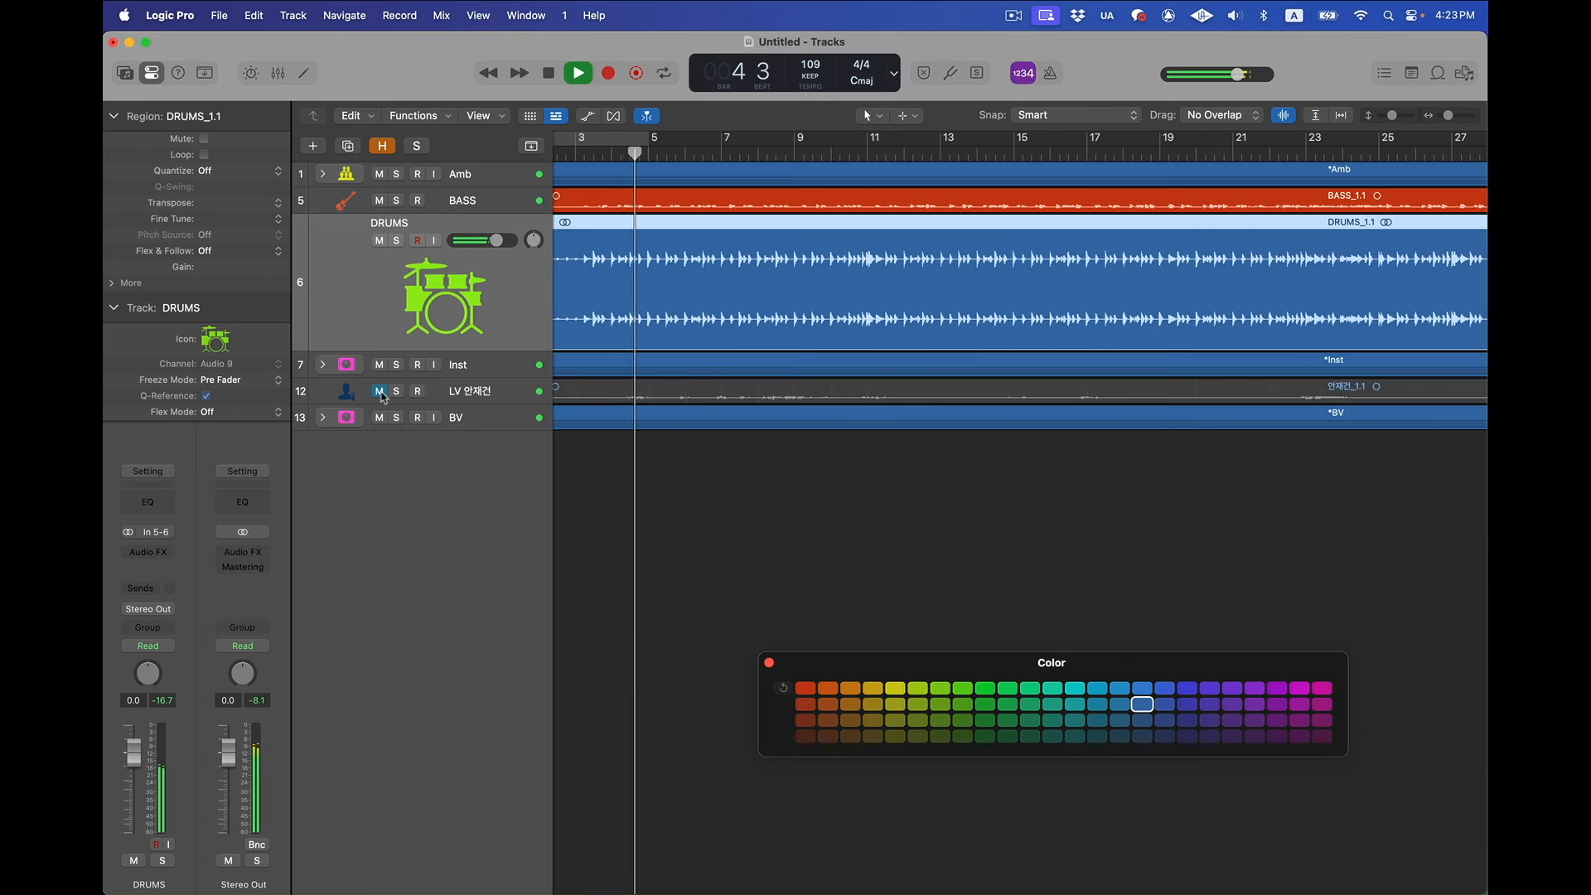
left_click(380, 418)
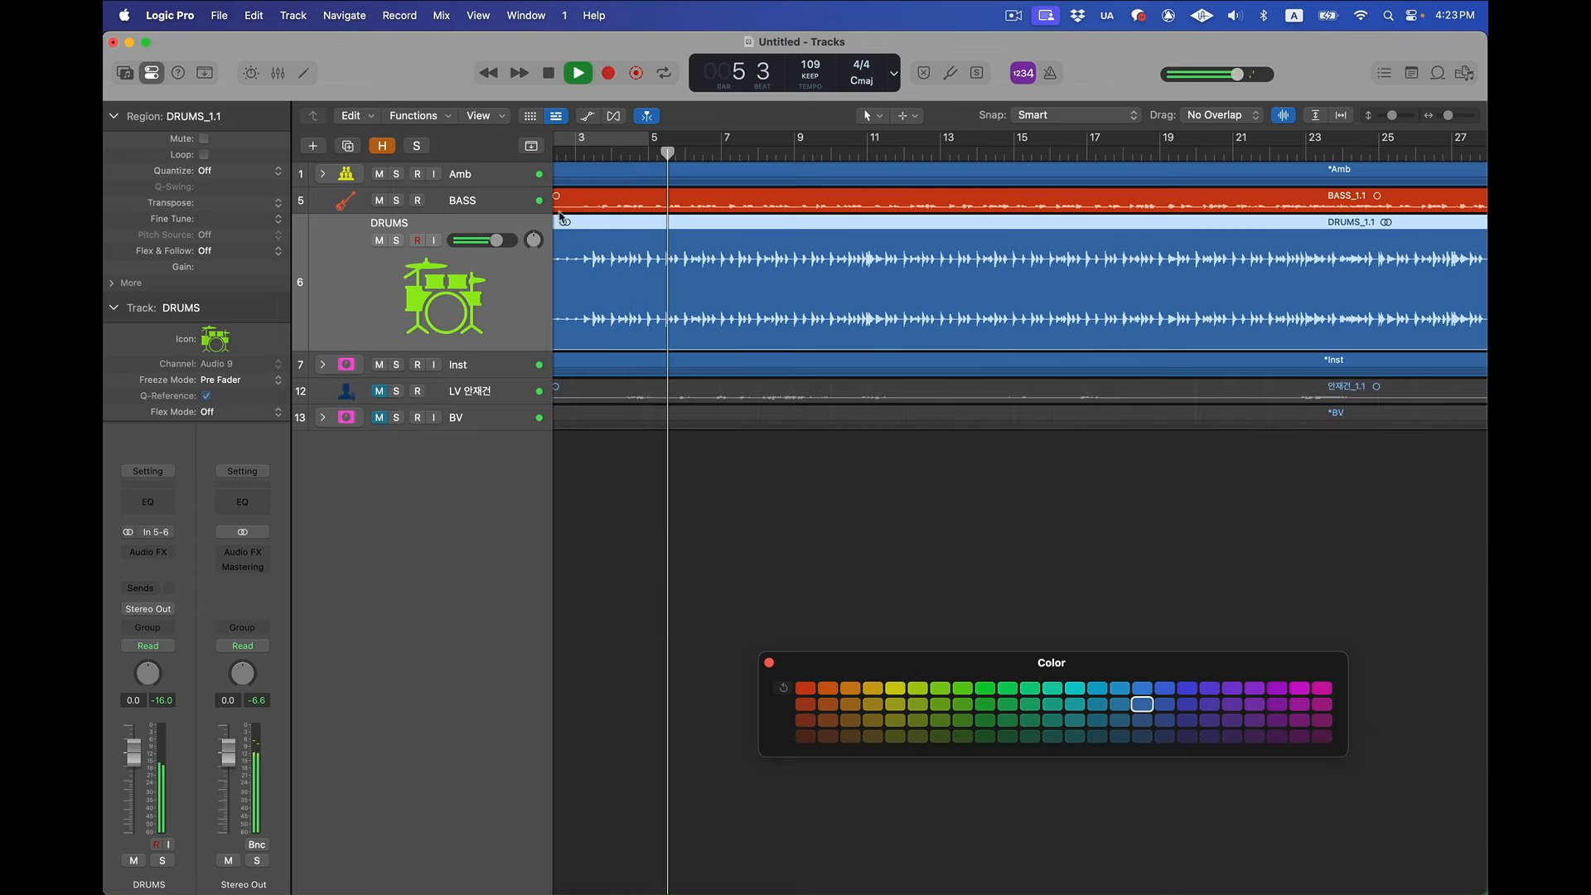
Play the opening bars and compare the drum entry with the grid around bar 3
left_click(589, 156)
key("super+Right")
key("super+Right")
key("space")
scroll(589, 154, "left", 3)
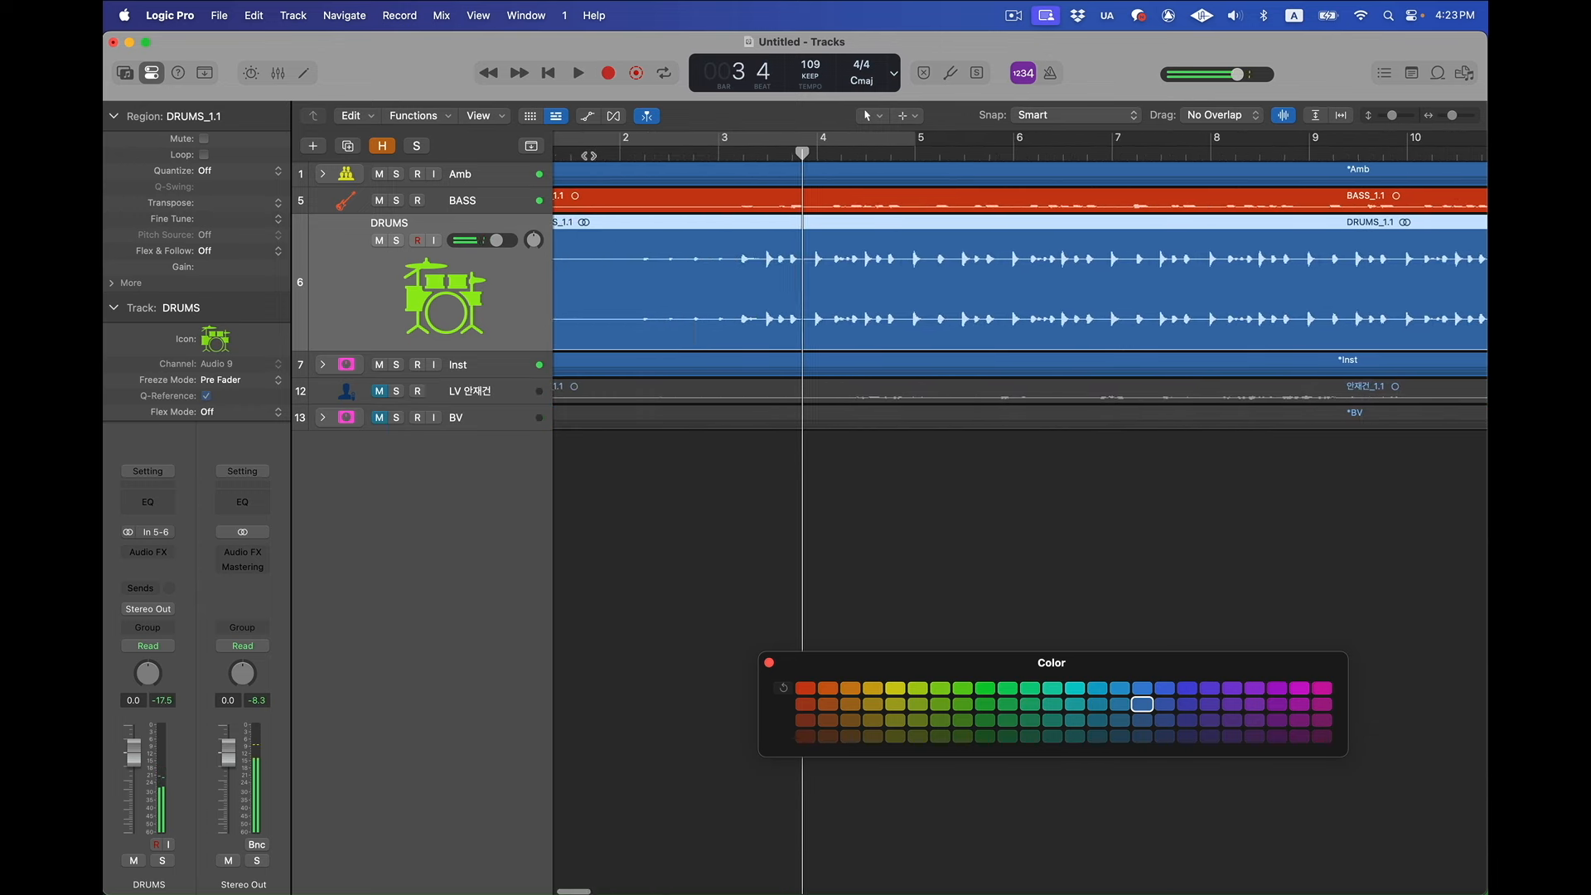
double_click(674, 154)
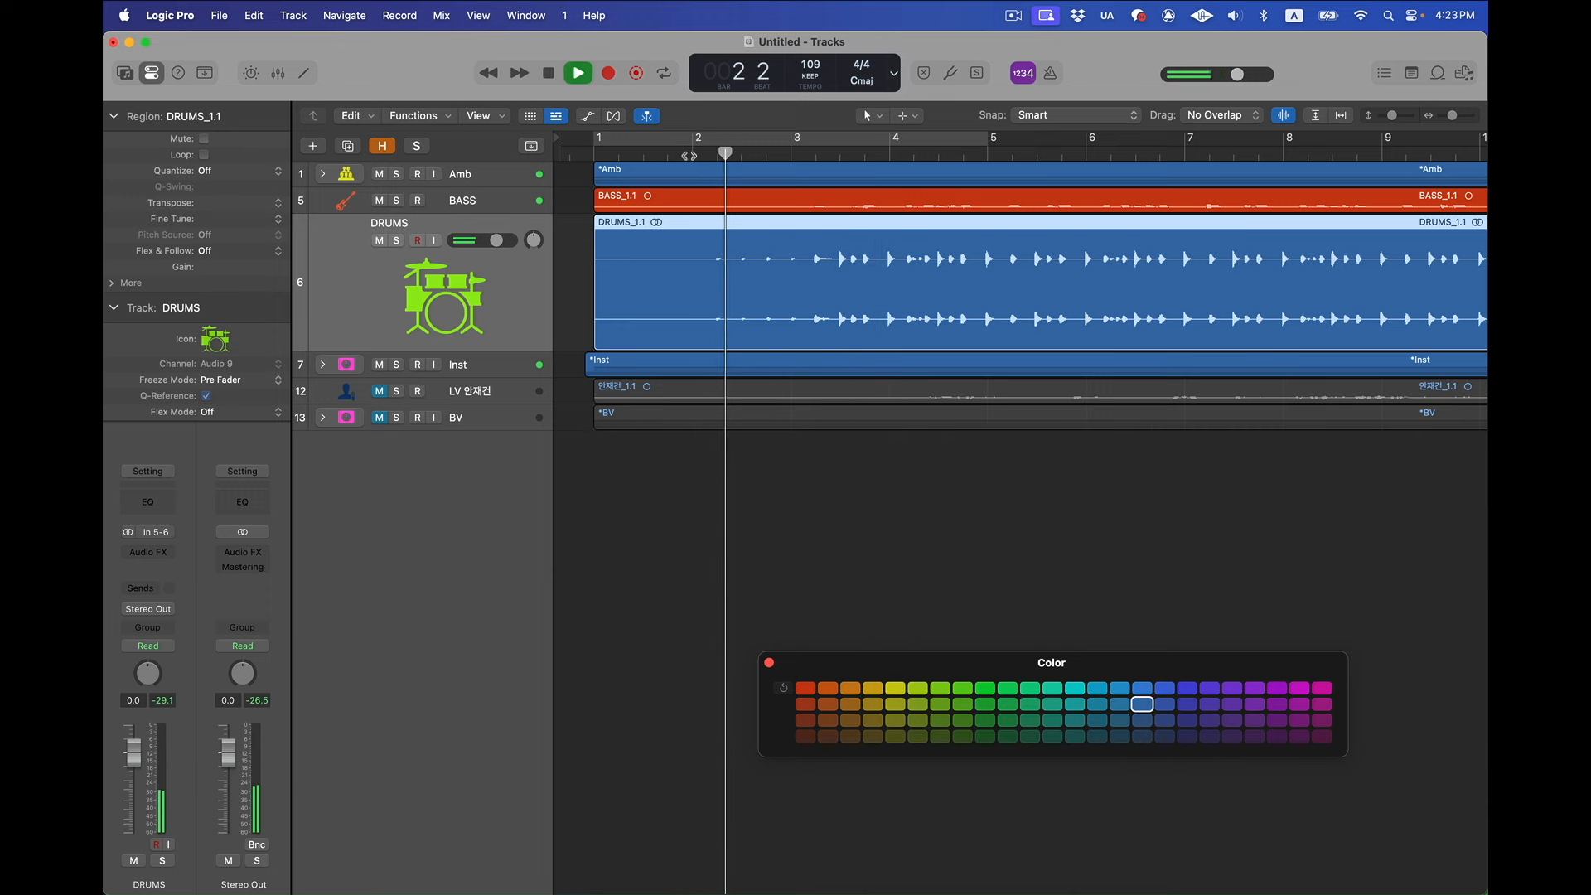
key("space")
left_click(809, 156)
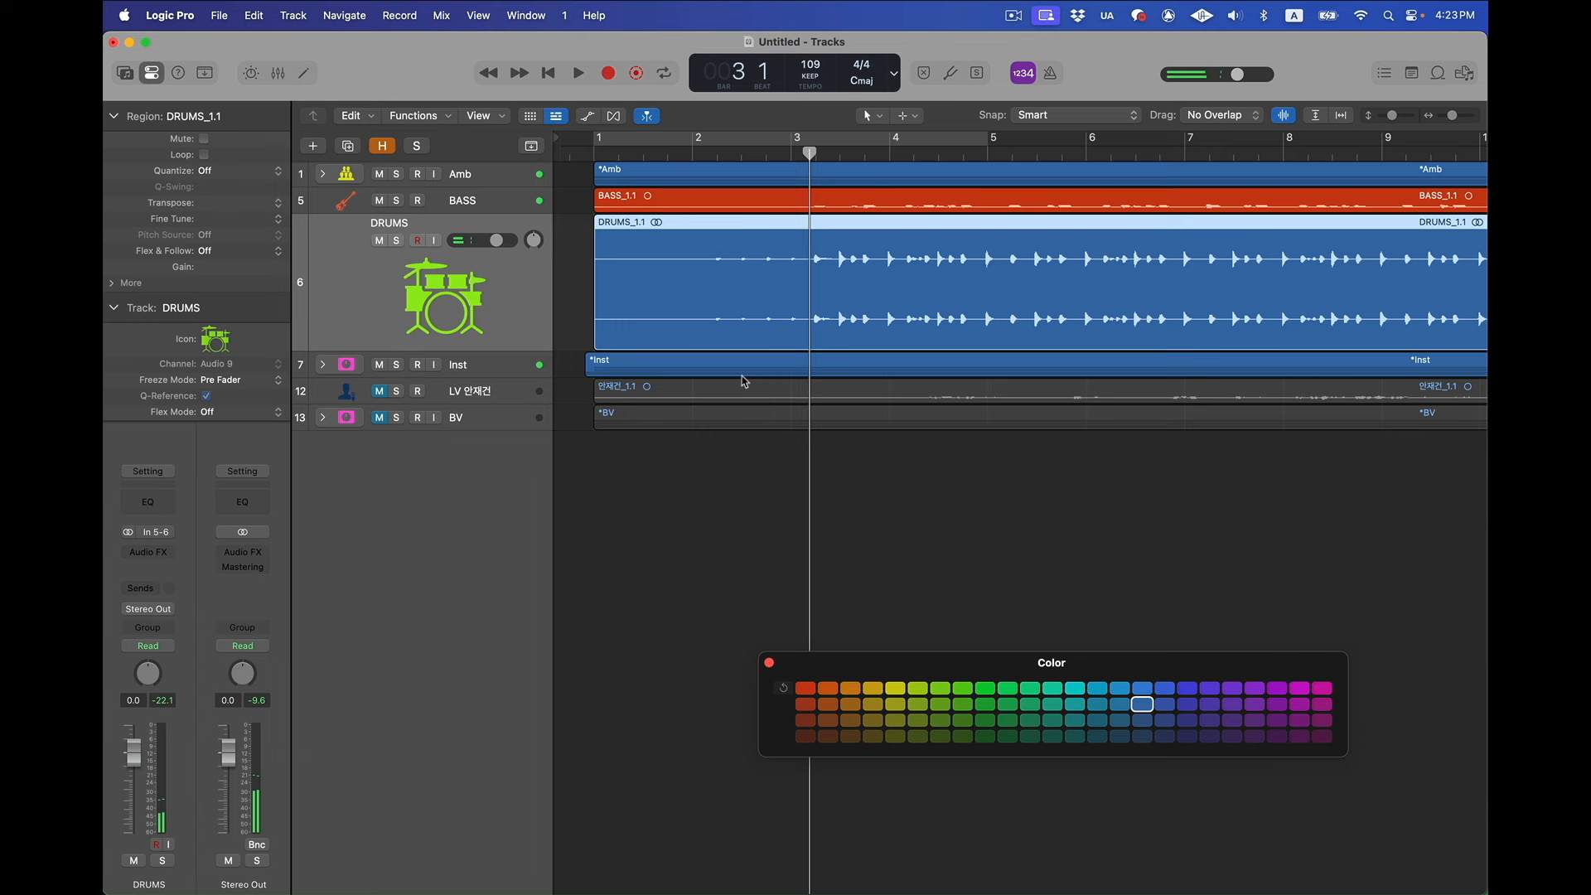
Align the start of the Inst region with bar 1
left_click(594, 153)
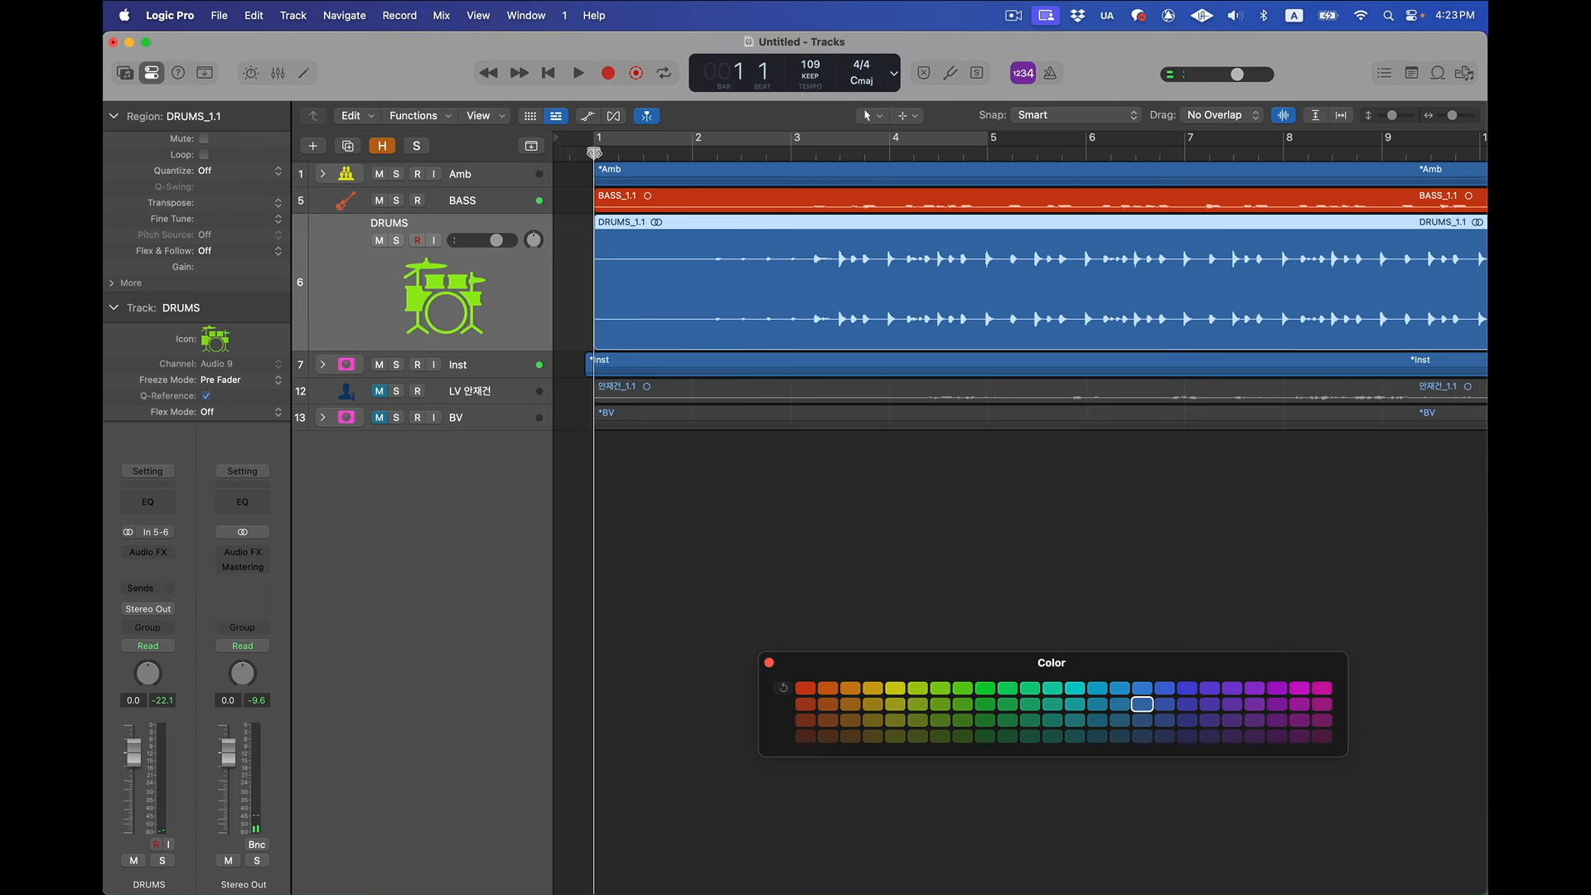
left_click_drag(572, 342, 592, 373)
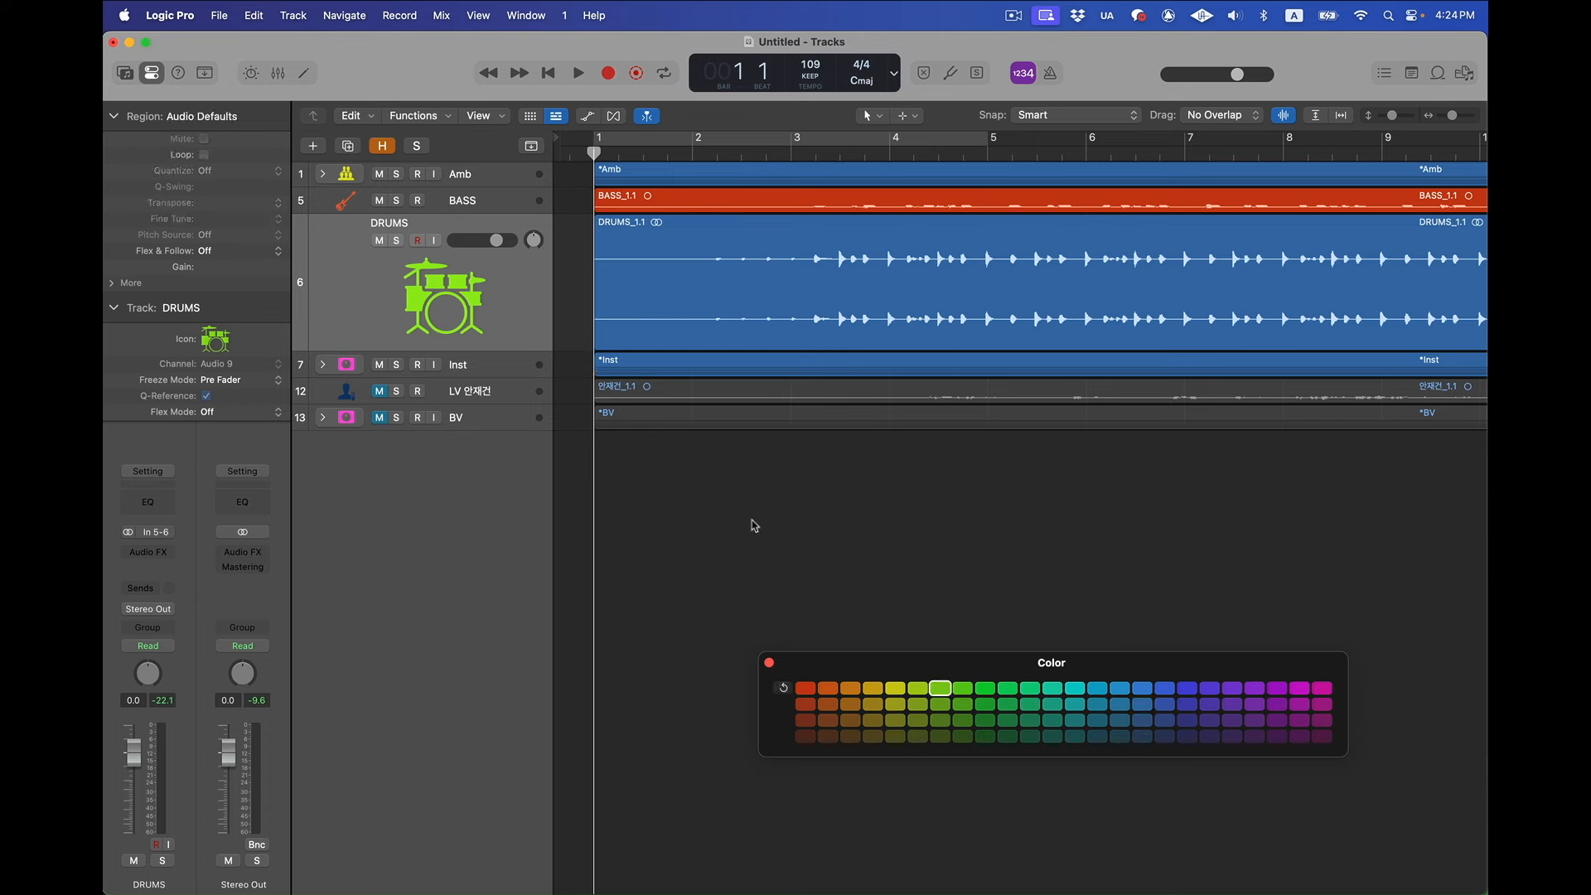
Select all regions and move them together one beat earlier to line up the drum entry with the grid
left_click_drag(800, 547, 805, 176)
key("super+Right")
key("super+Right")
key("super+Right")
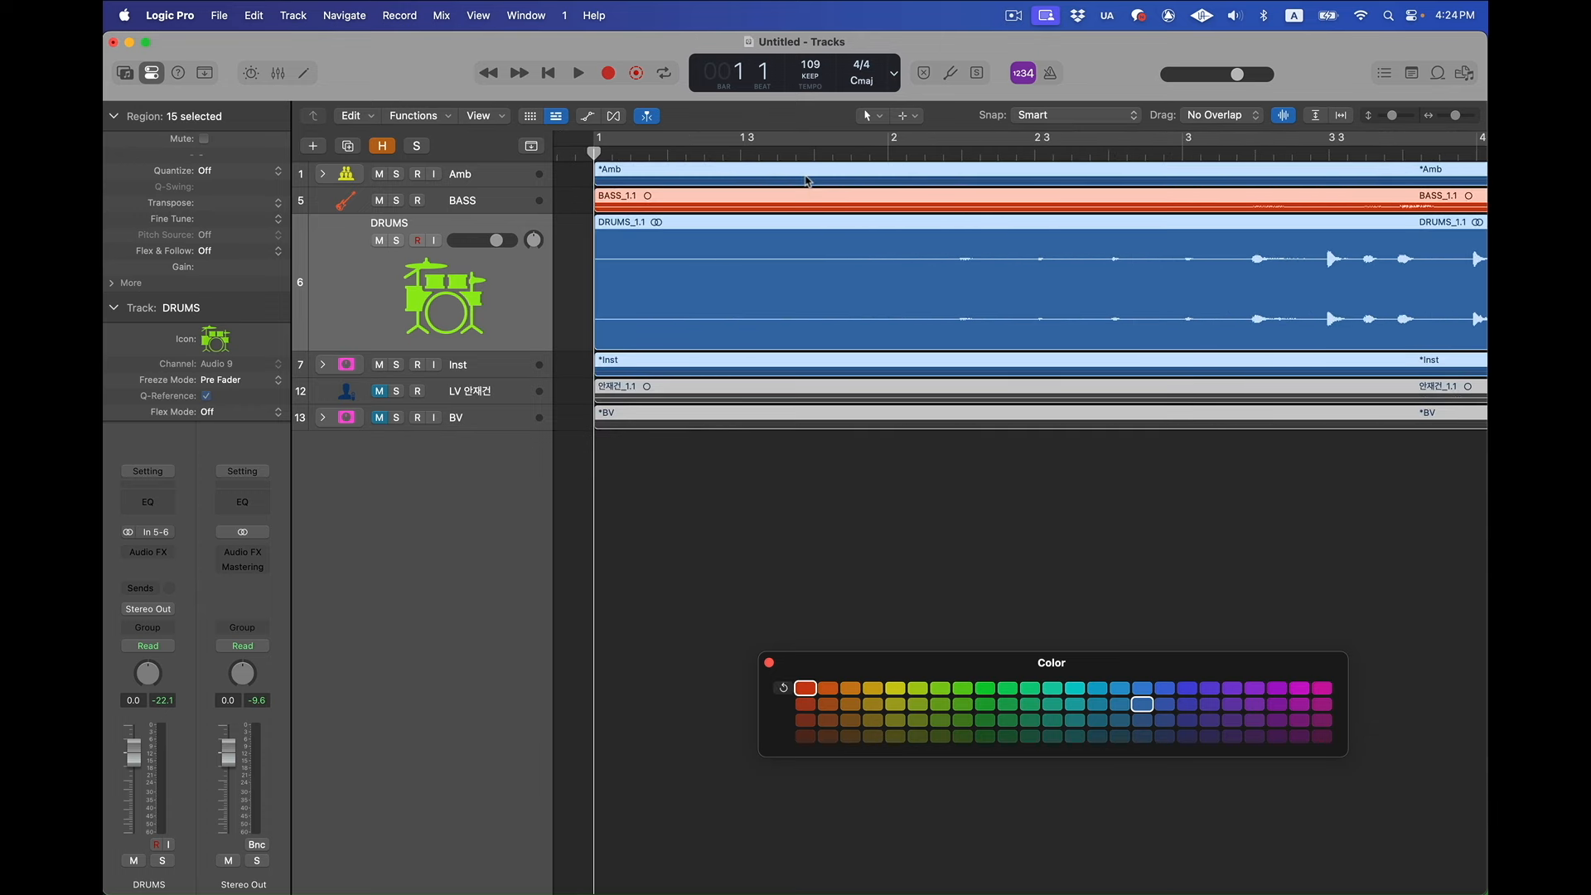
scroll(805, 180, "right", 2)
scroll(1062, 183, "left", 3)
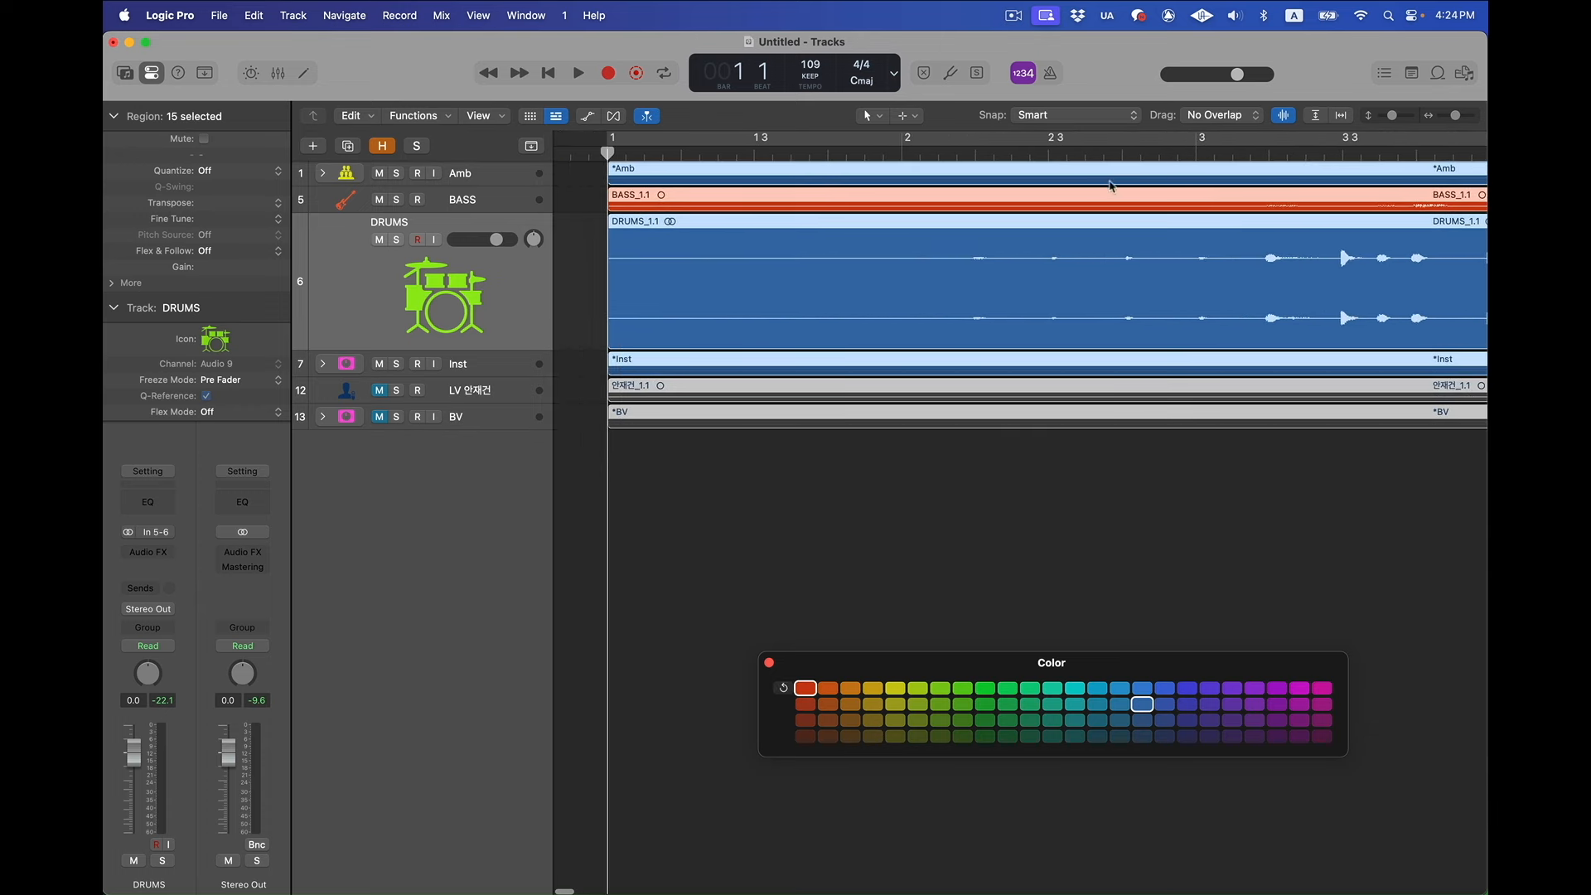
left_click(1213, 159)
key("space")
key("space")
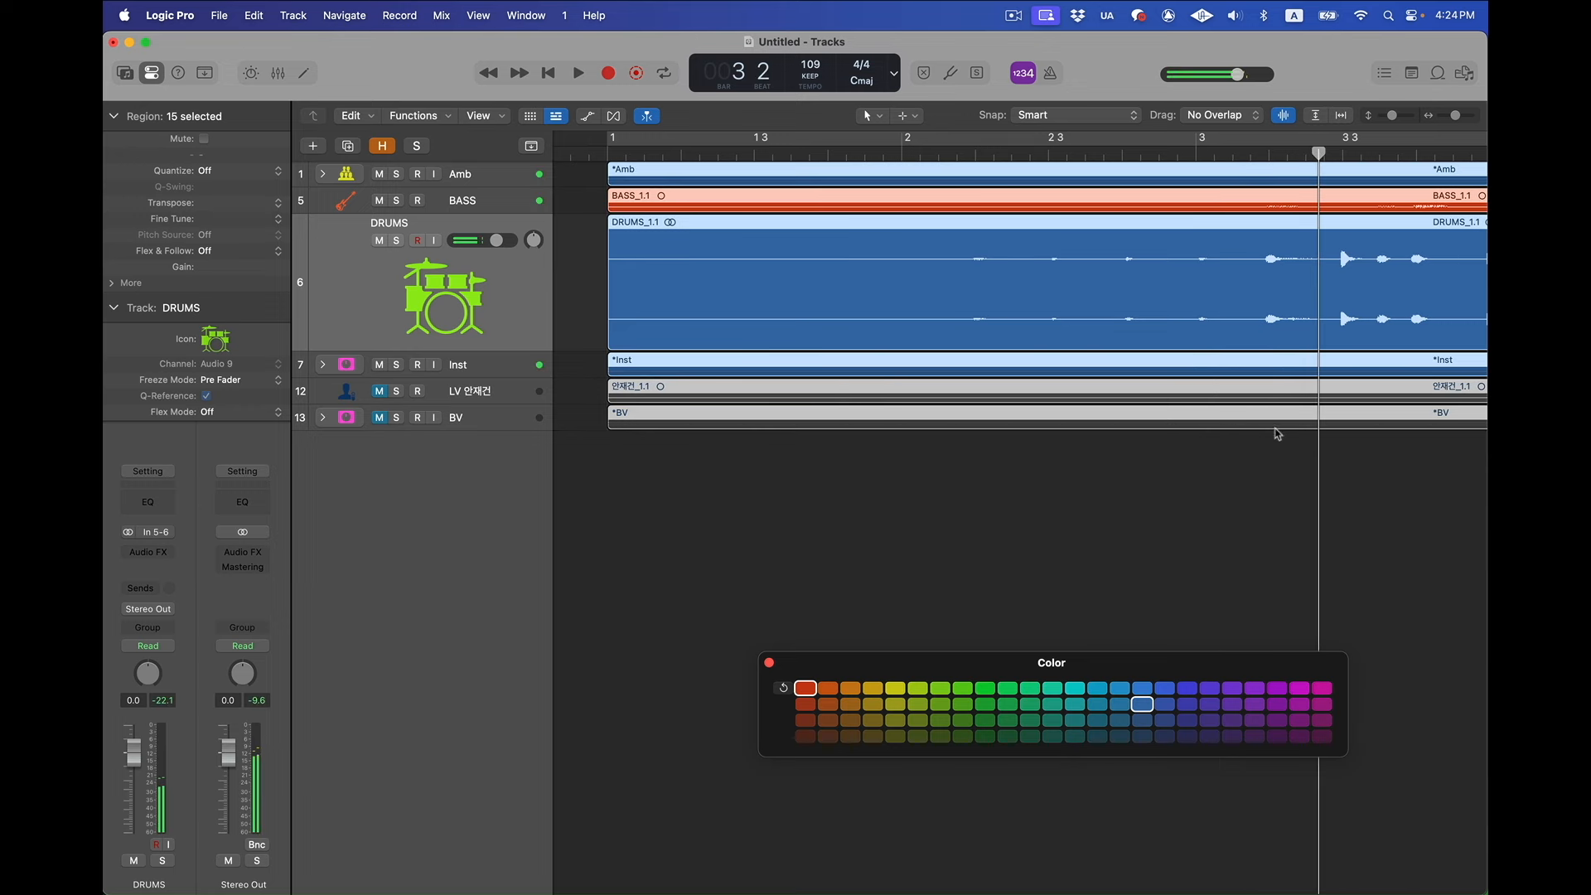
left_click_drag(1274, 461, 1192, 176)
scroll(965, 179, "left", 2)
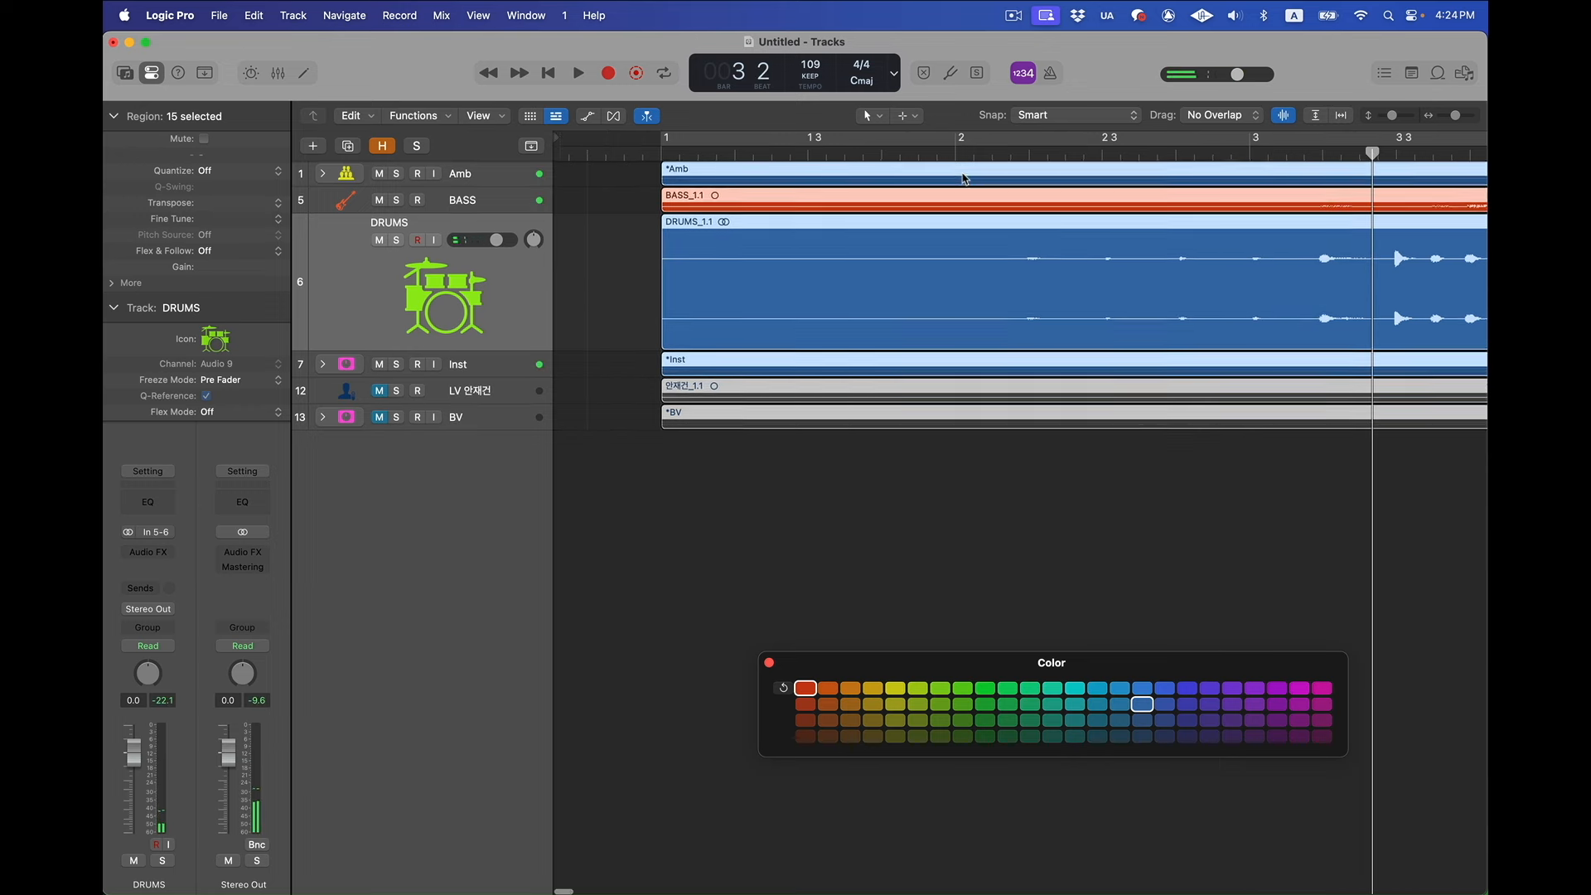
left_click_drag(723, 171, 684, 174)
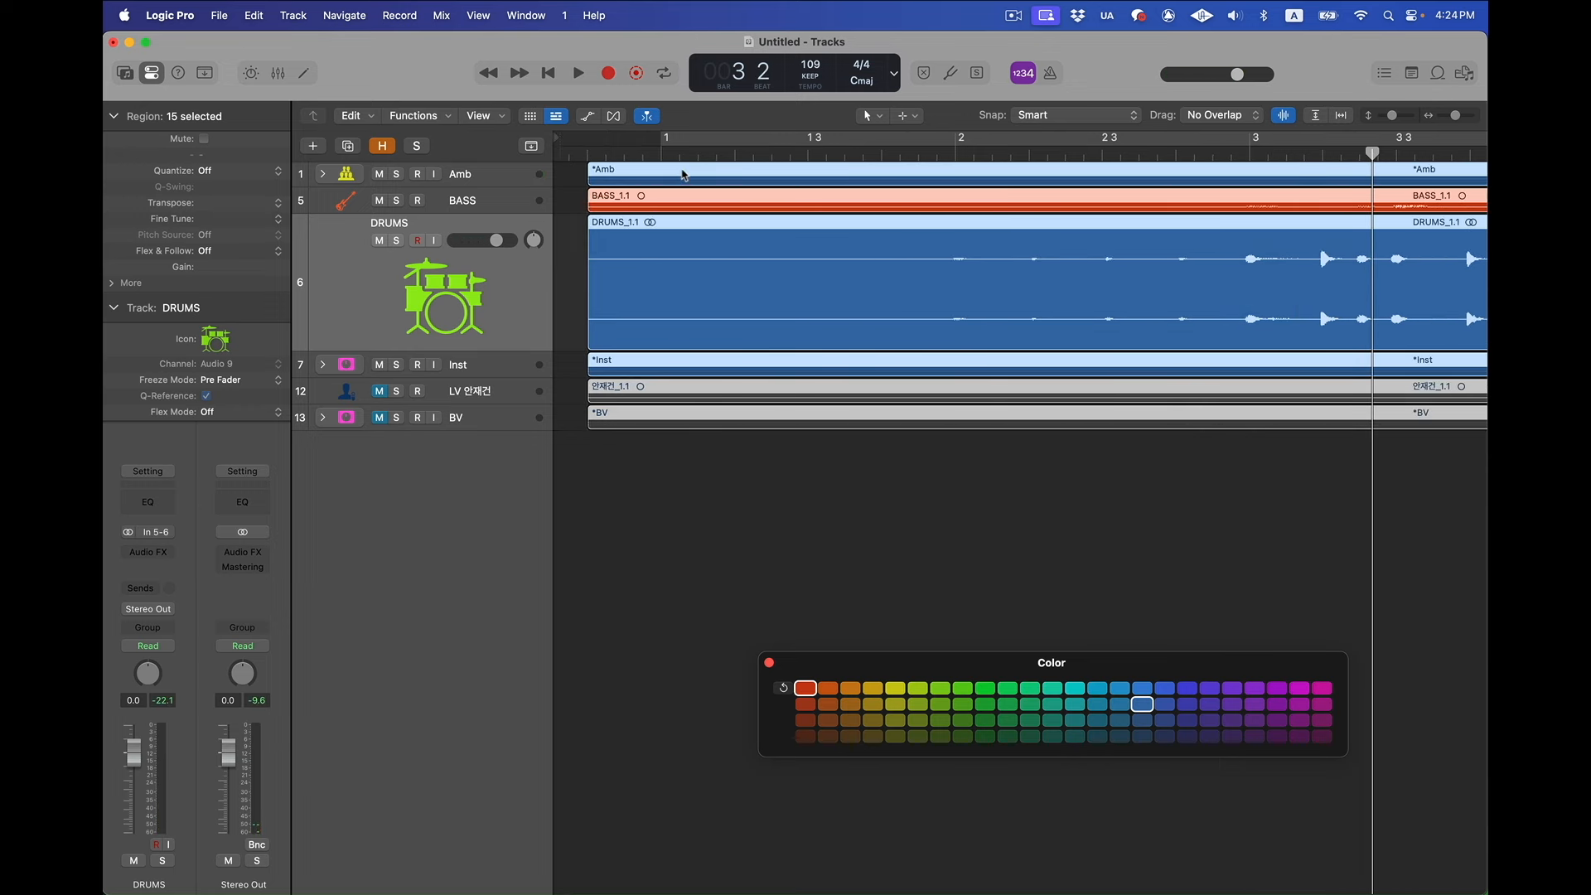
left_click(809, 485)
Play from just before bar 3 to check the shifted regions against the bar grid
key("super+Left")
key("super+Left")
key("super+Left")
key("super+Left")
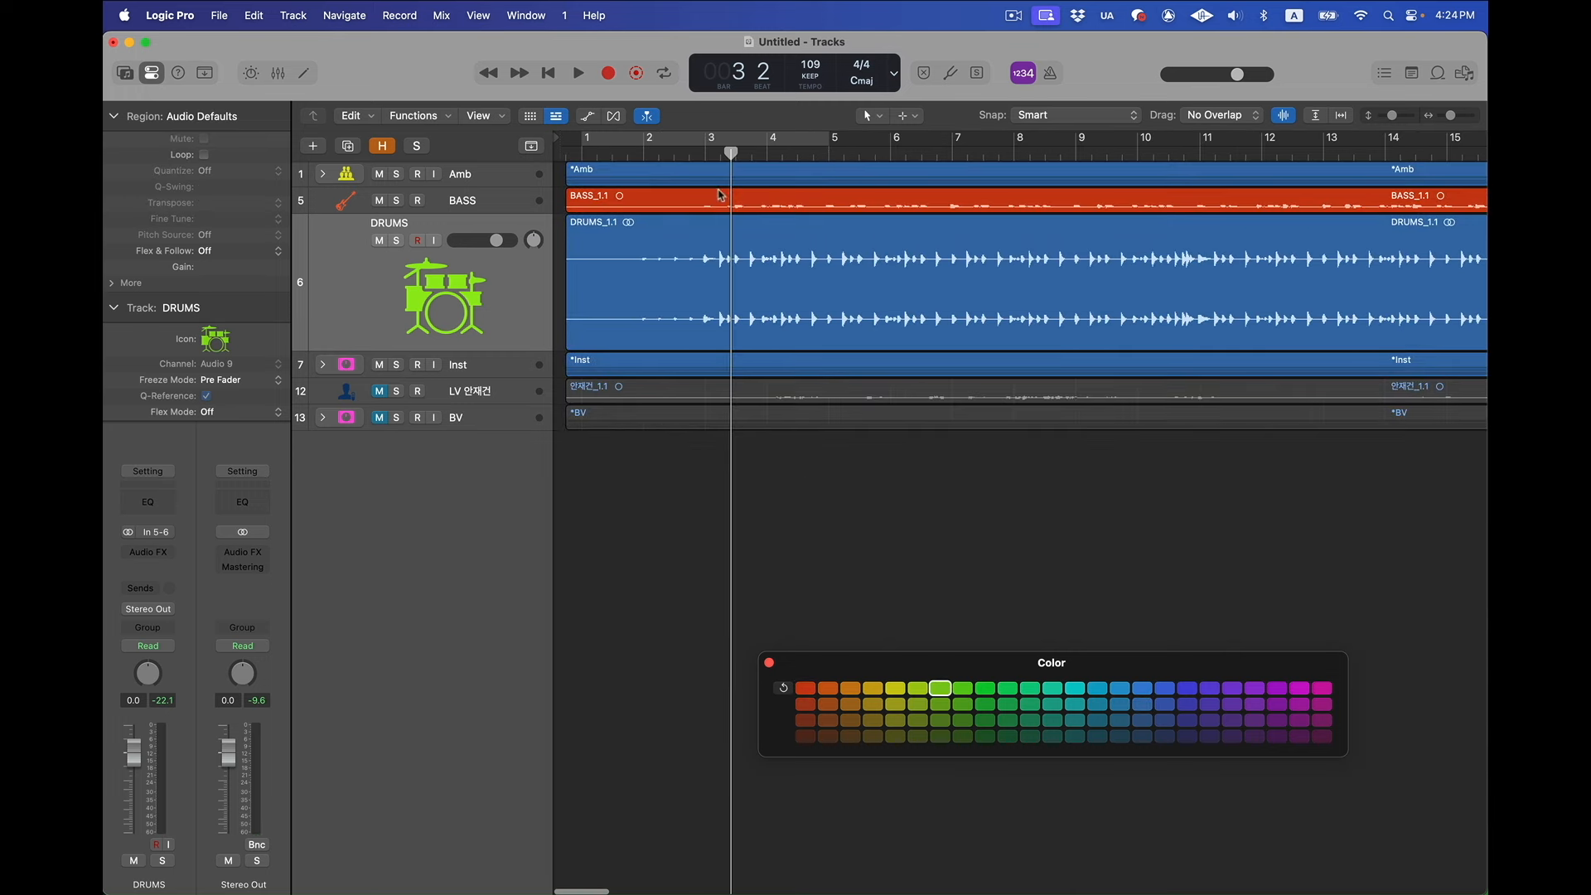
left_click(702, 155)
key("space")
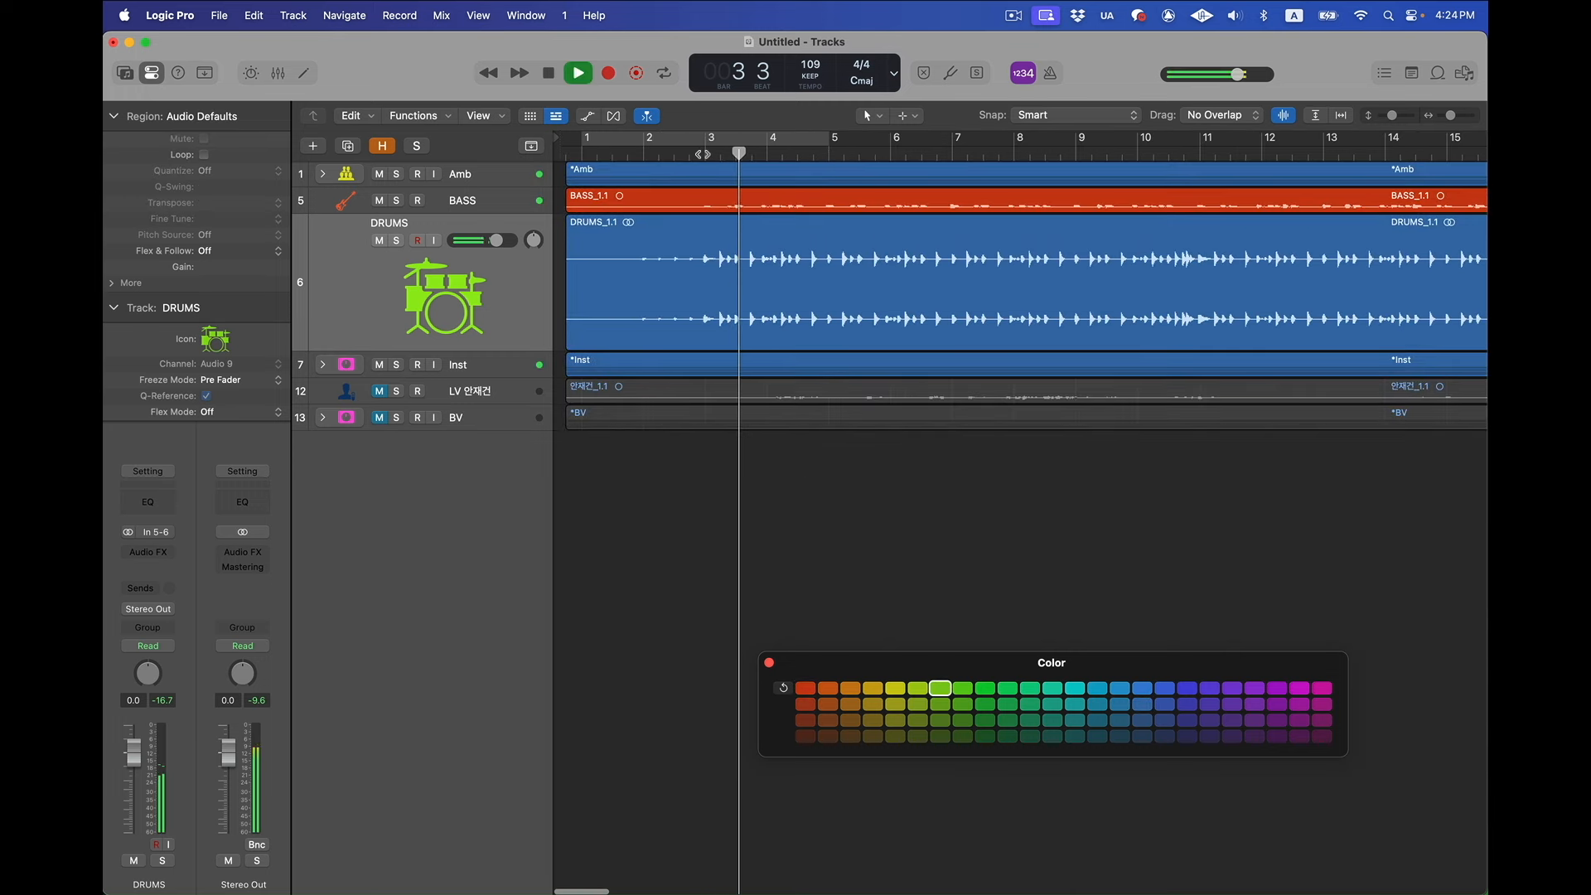
key("space")
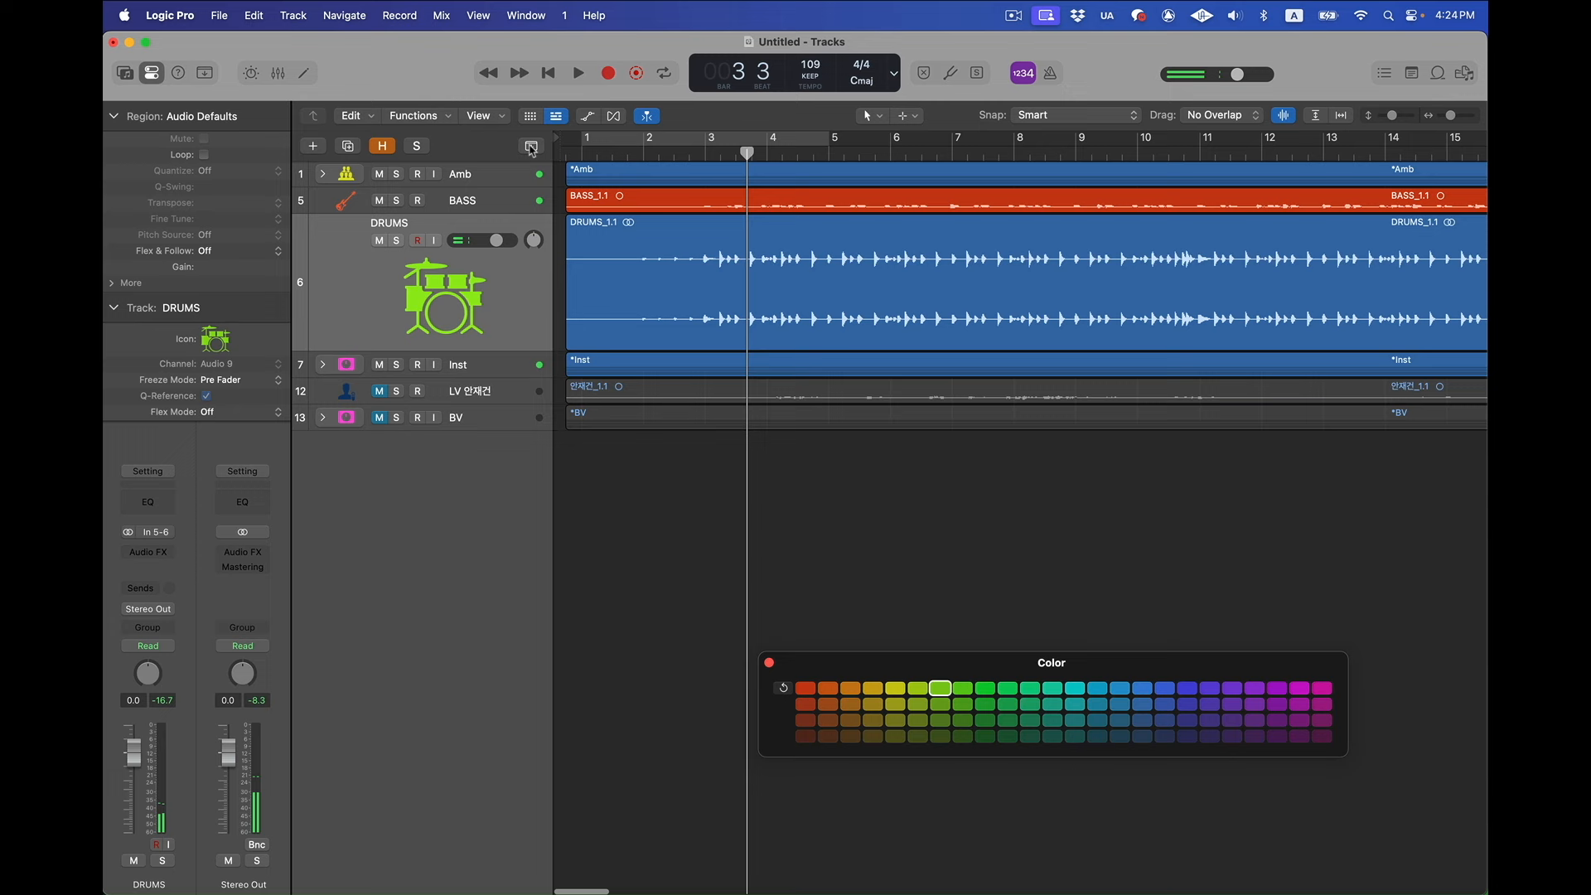
Show the global tracks and add a marker named Intro at bar 2
left_click(531, 146)
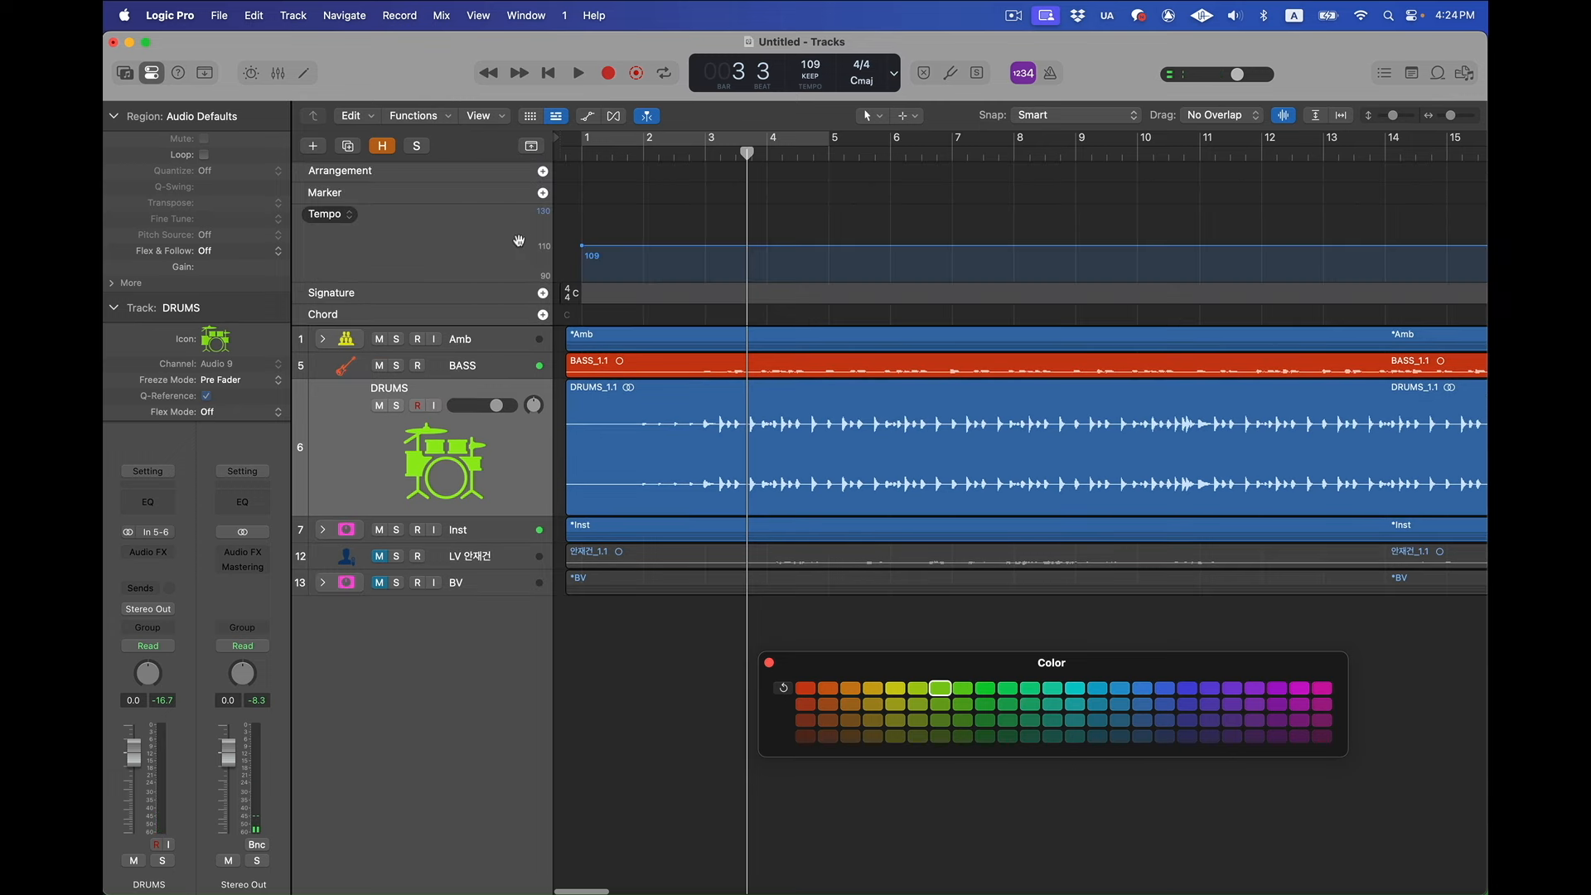
left_click_drag(746, 152, 644, 153)
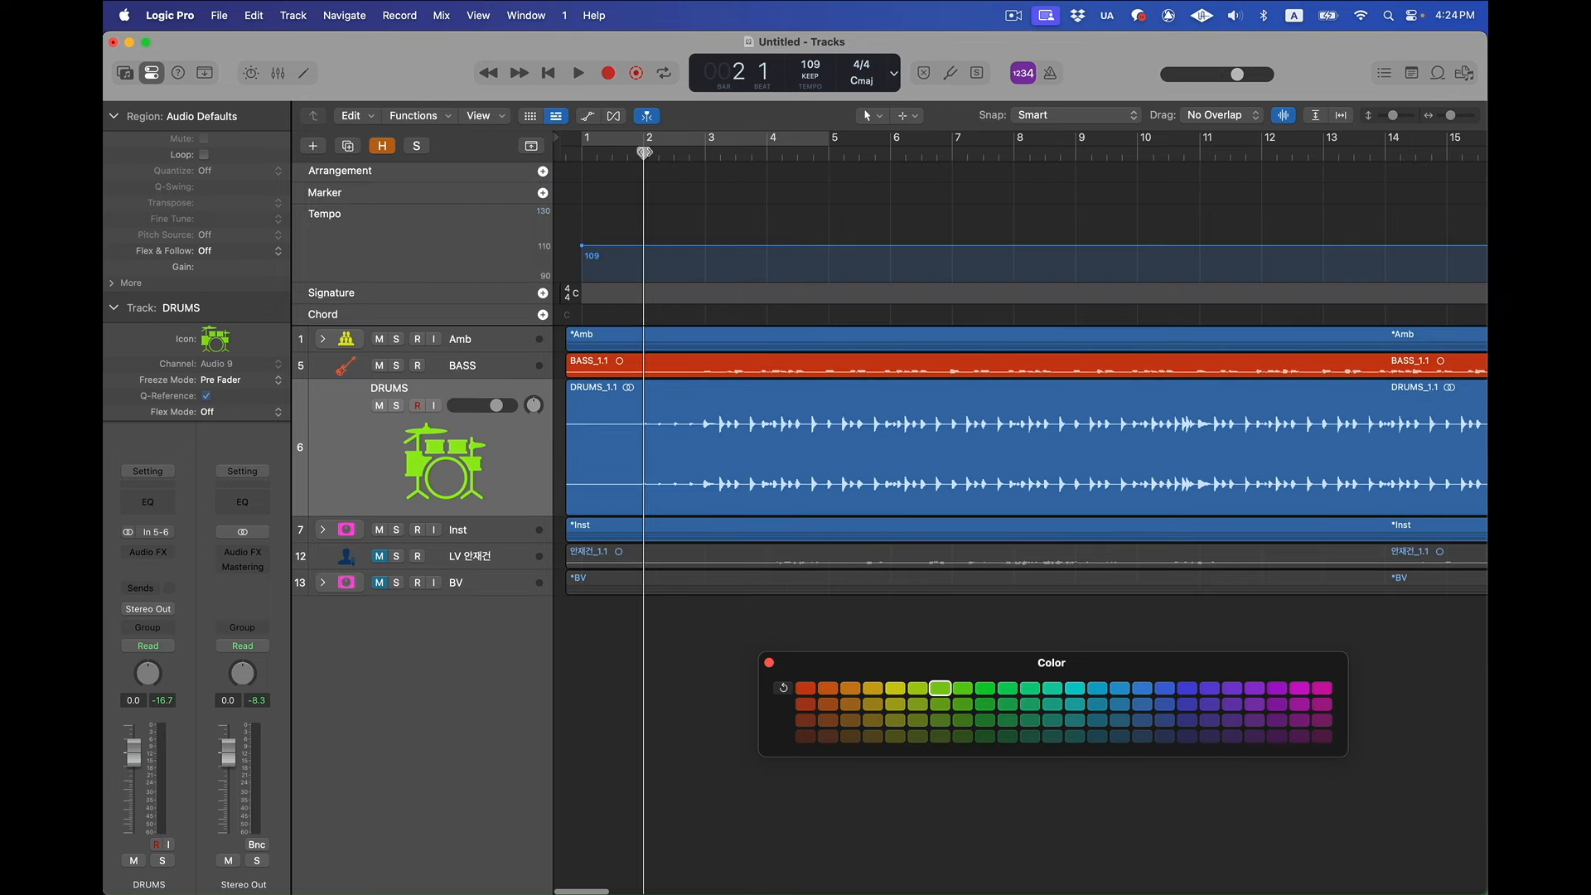
left_click(543, 193)
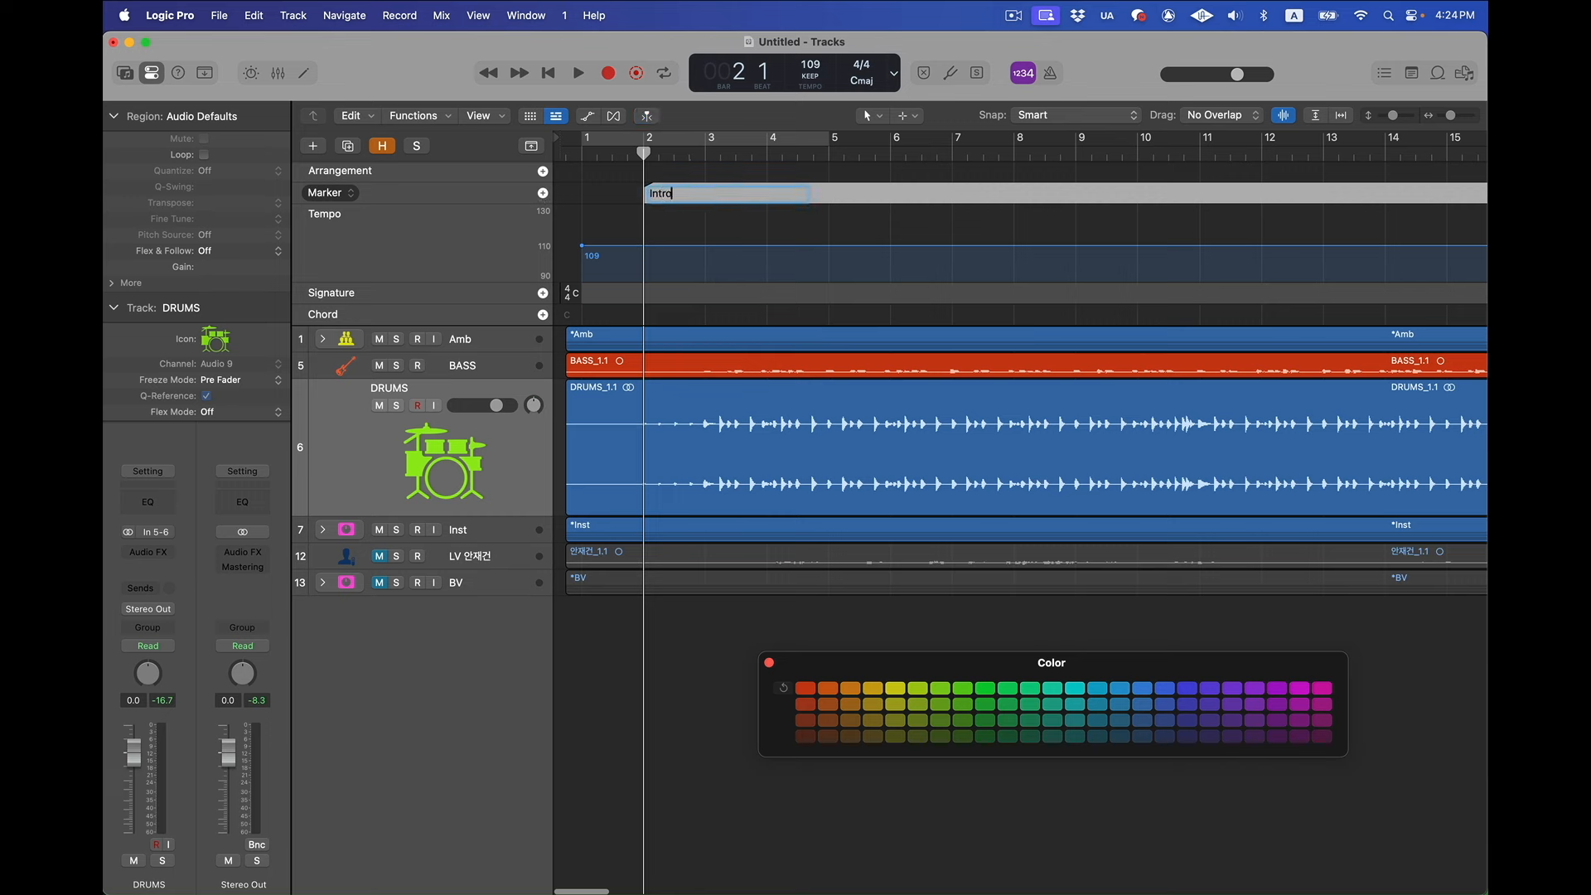
Lower the Inst stack to -2.5 dB in the mixer during playback and unmute the lead vocal track
key("space")
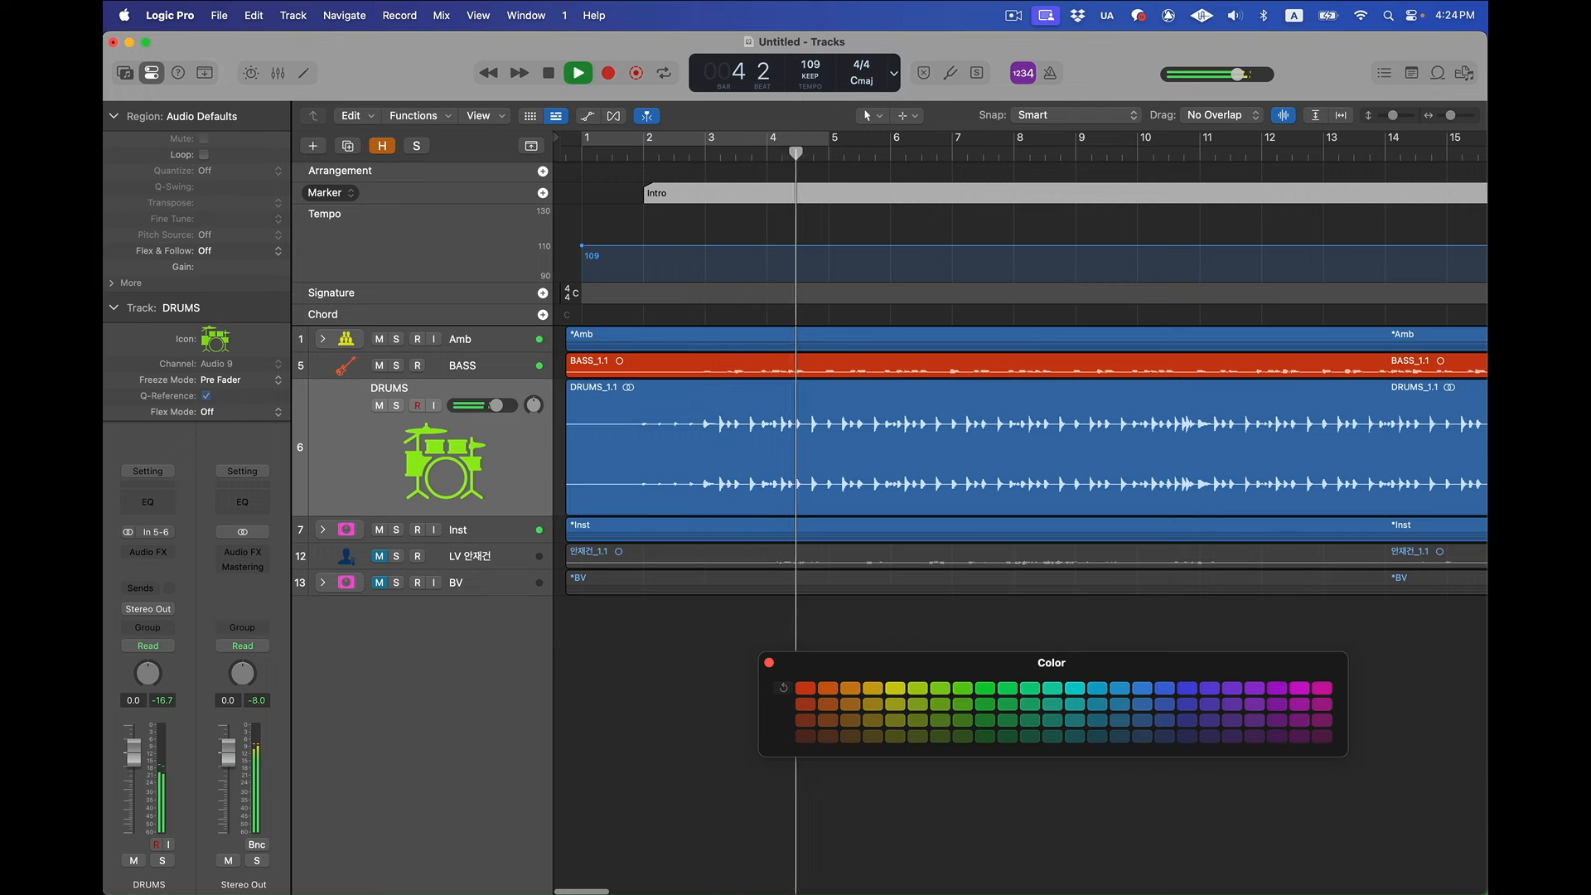
key("x")
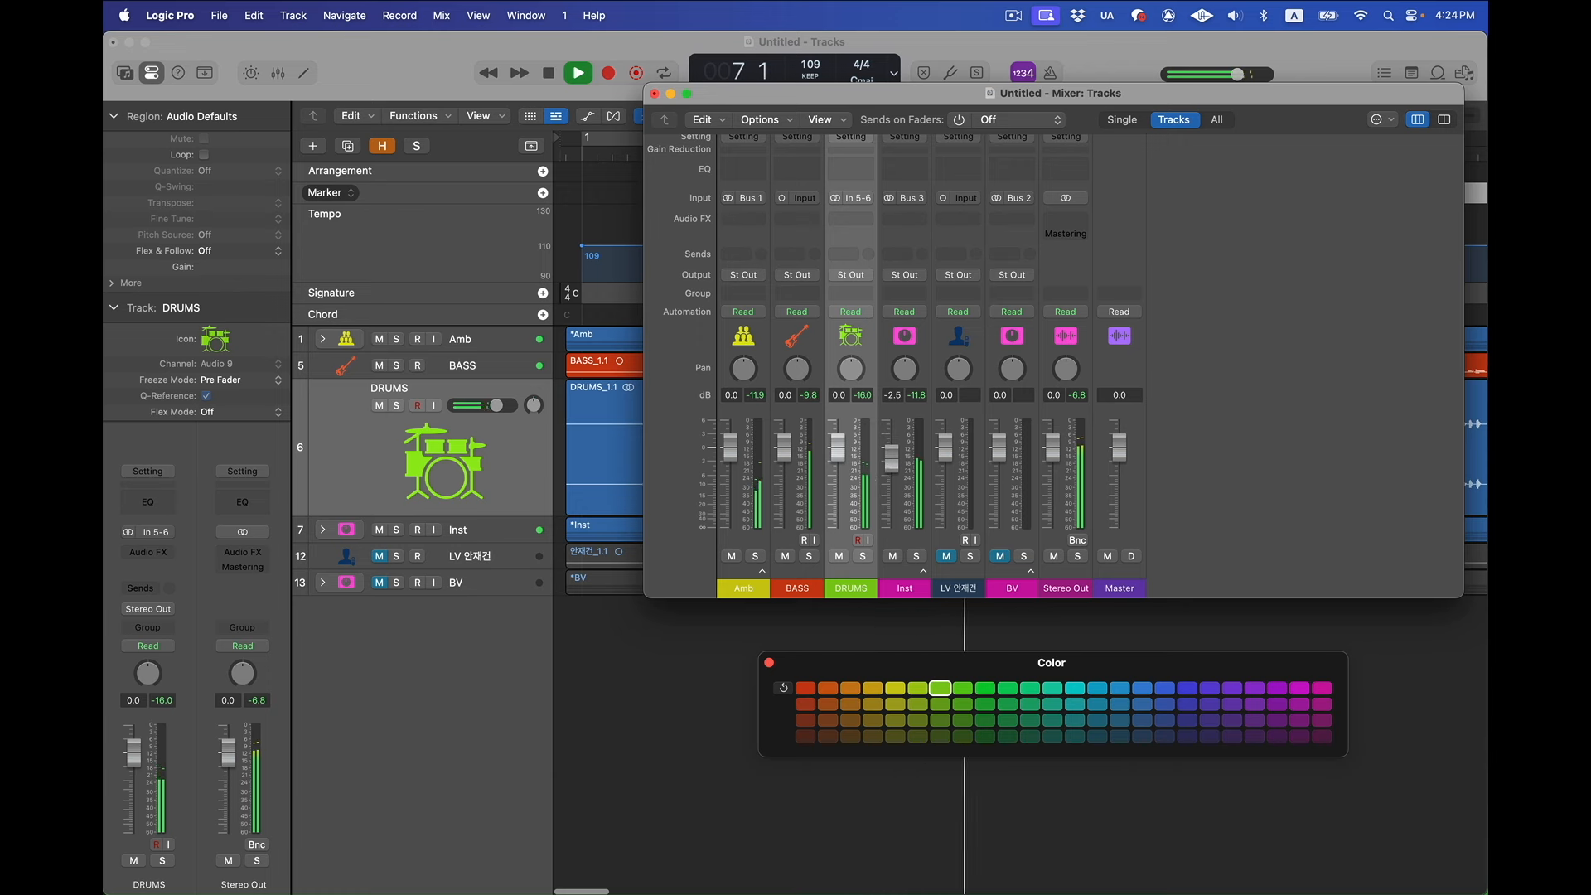
left_click(655, 94)
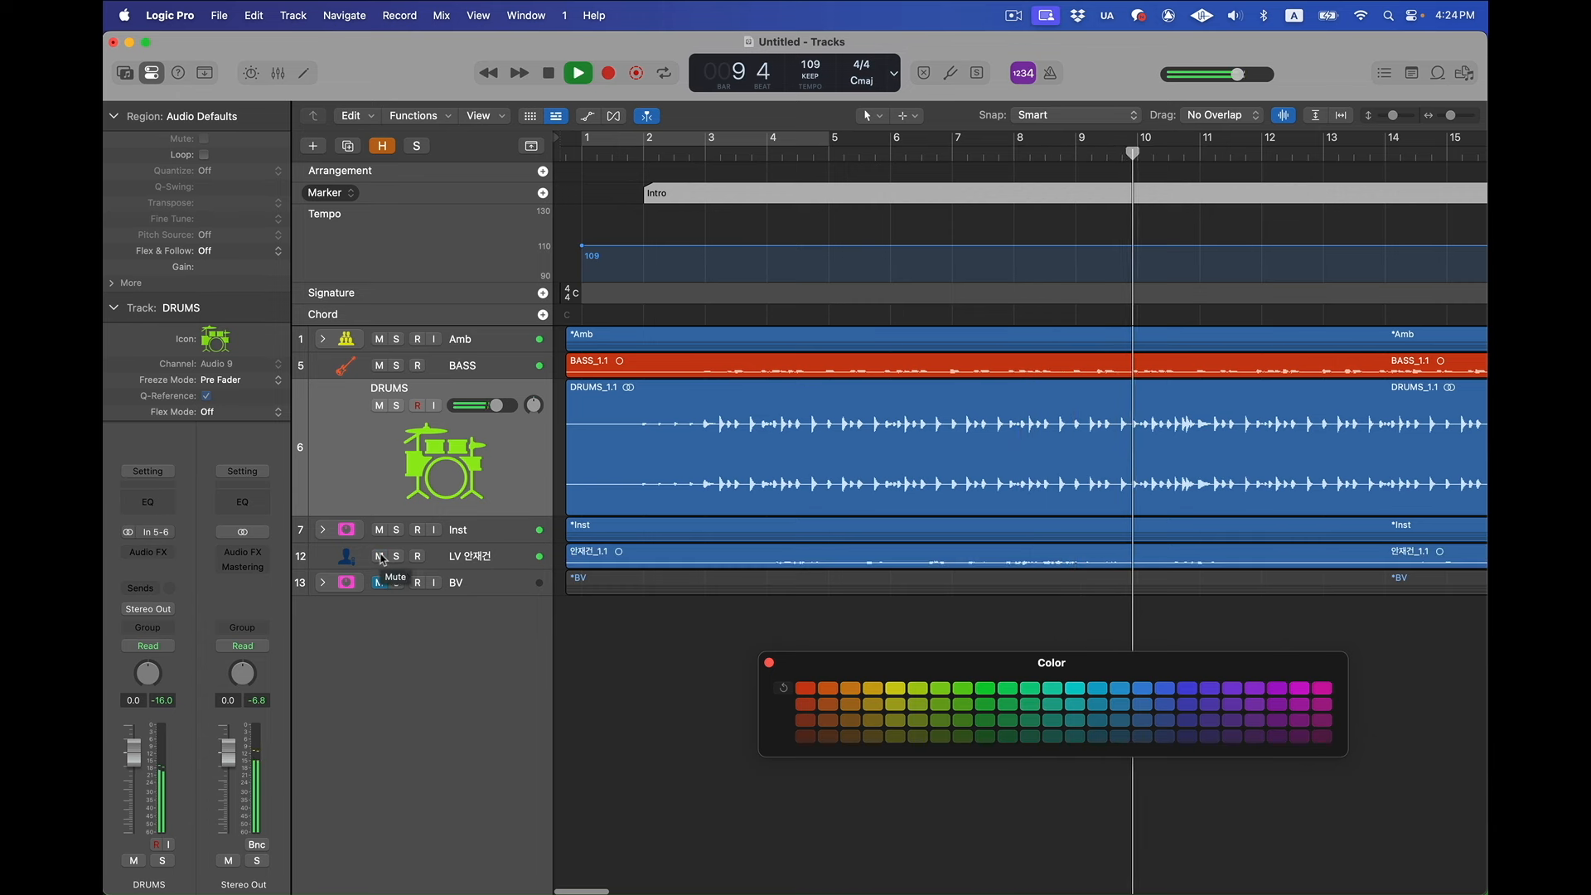
Stop playback at bar 11 and add a marker named Verse 1 there
left_click(1178, 152)
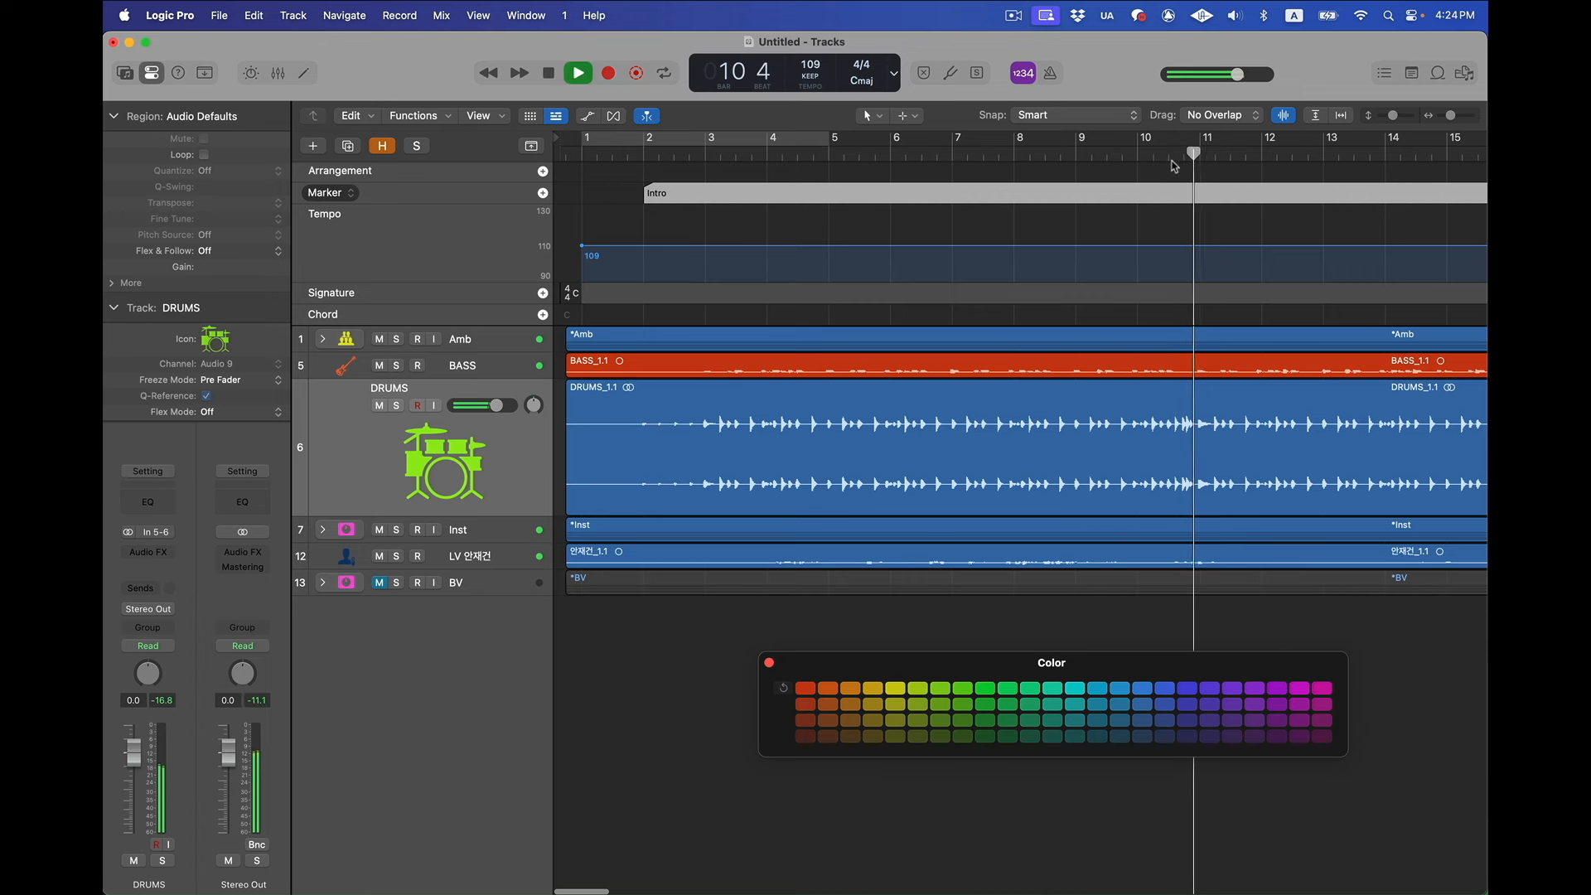
left_click(1199, 152)
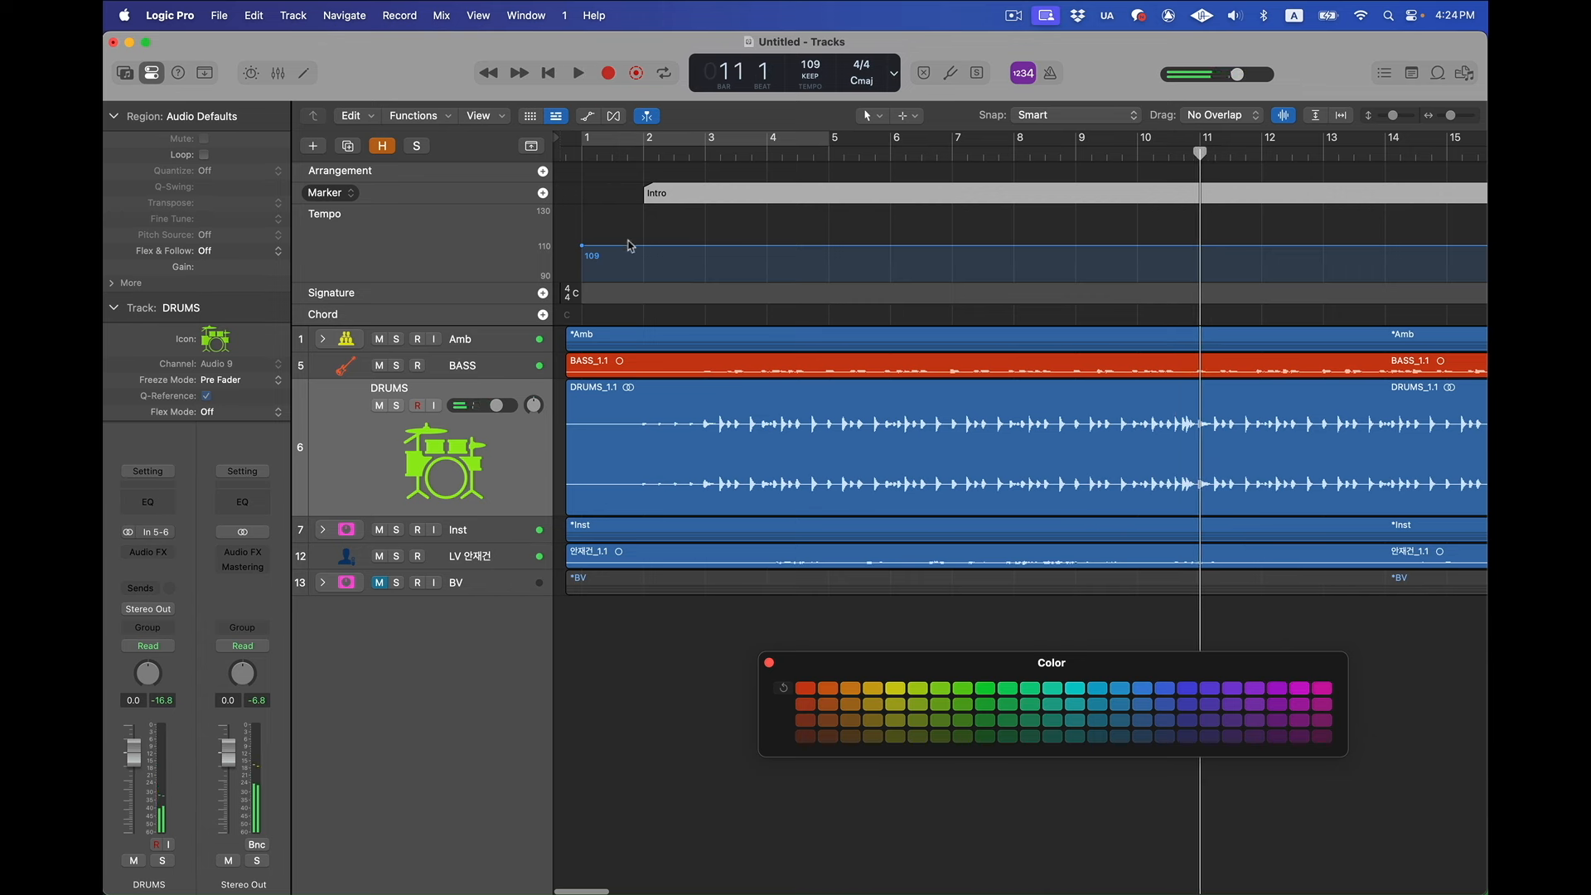
left_click(543, 193)
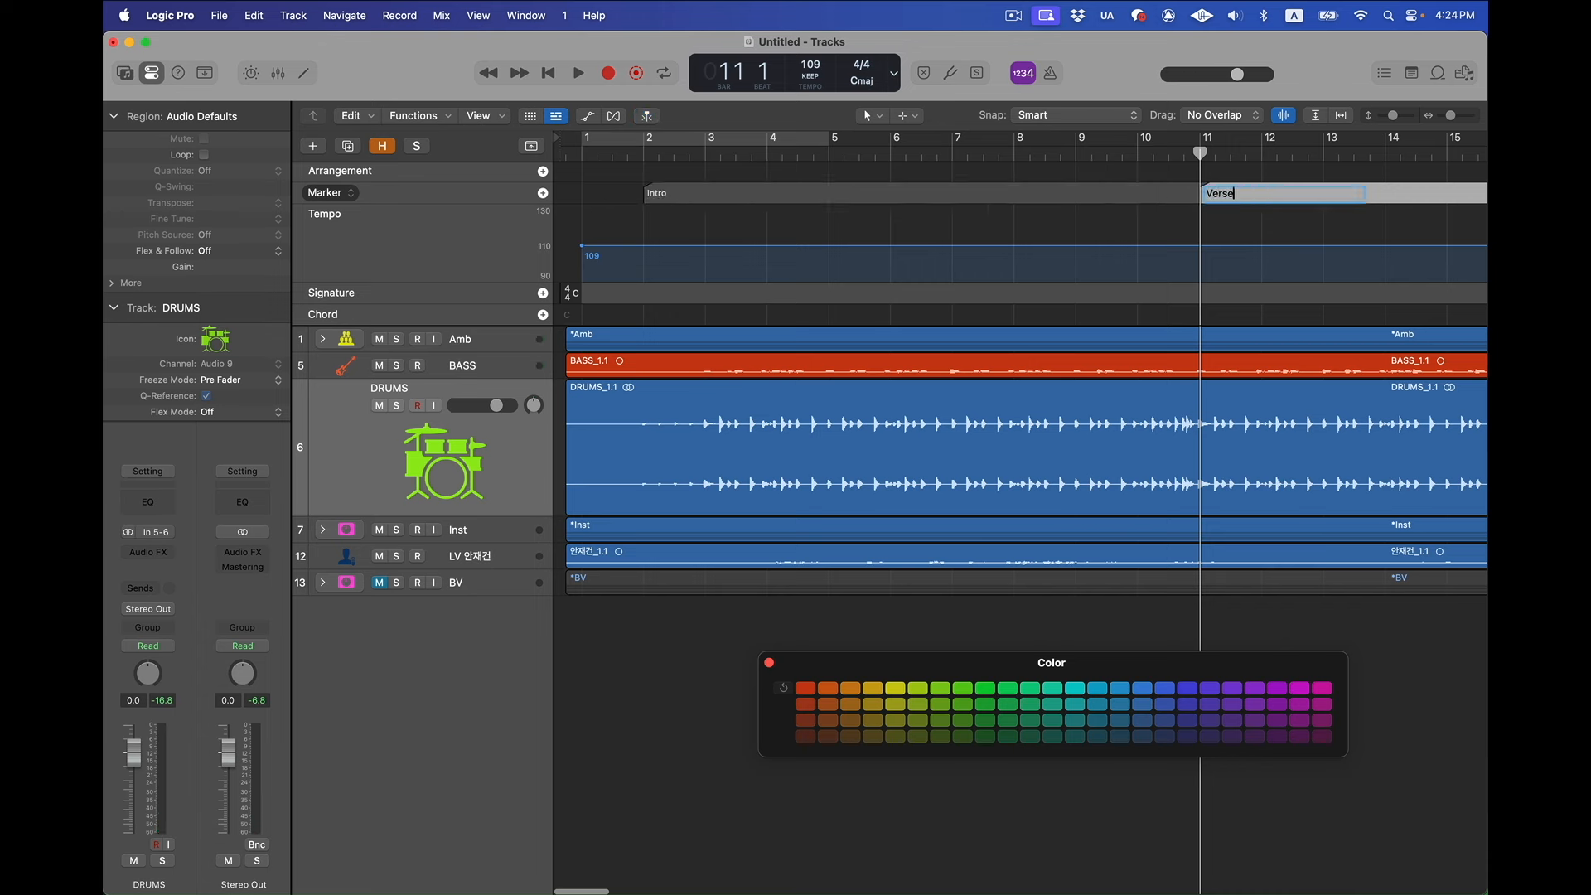
Play on through the Verse 1 section and add a marker named Break at bar 25
key("space")
key("super+Left")
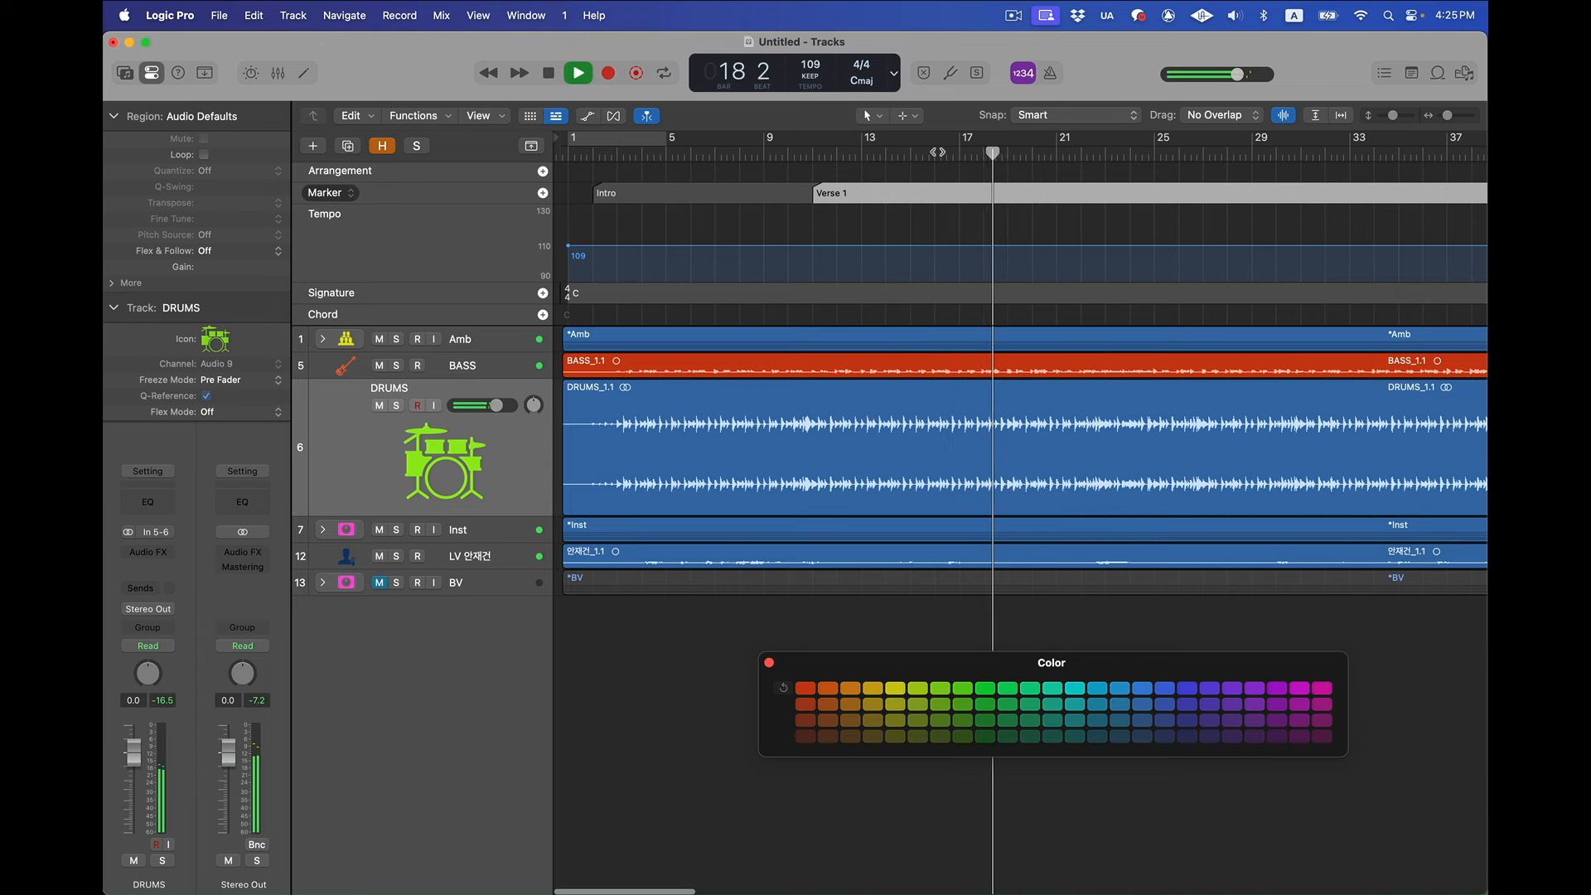
left_click(820, 151)
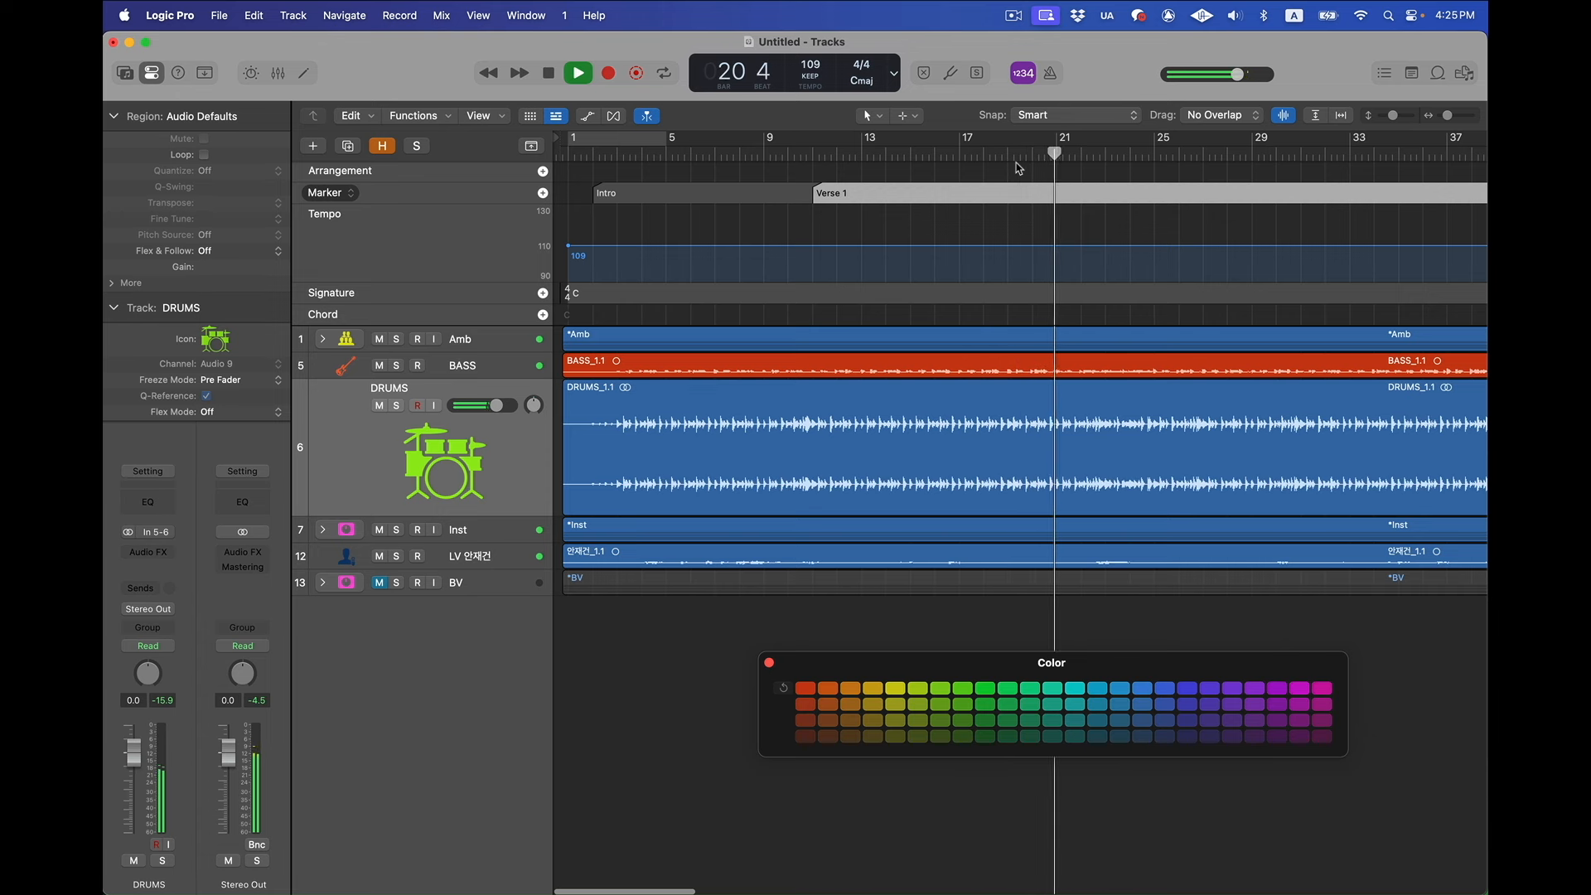
key("k")
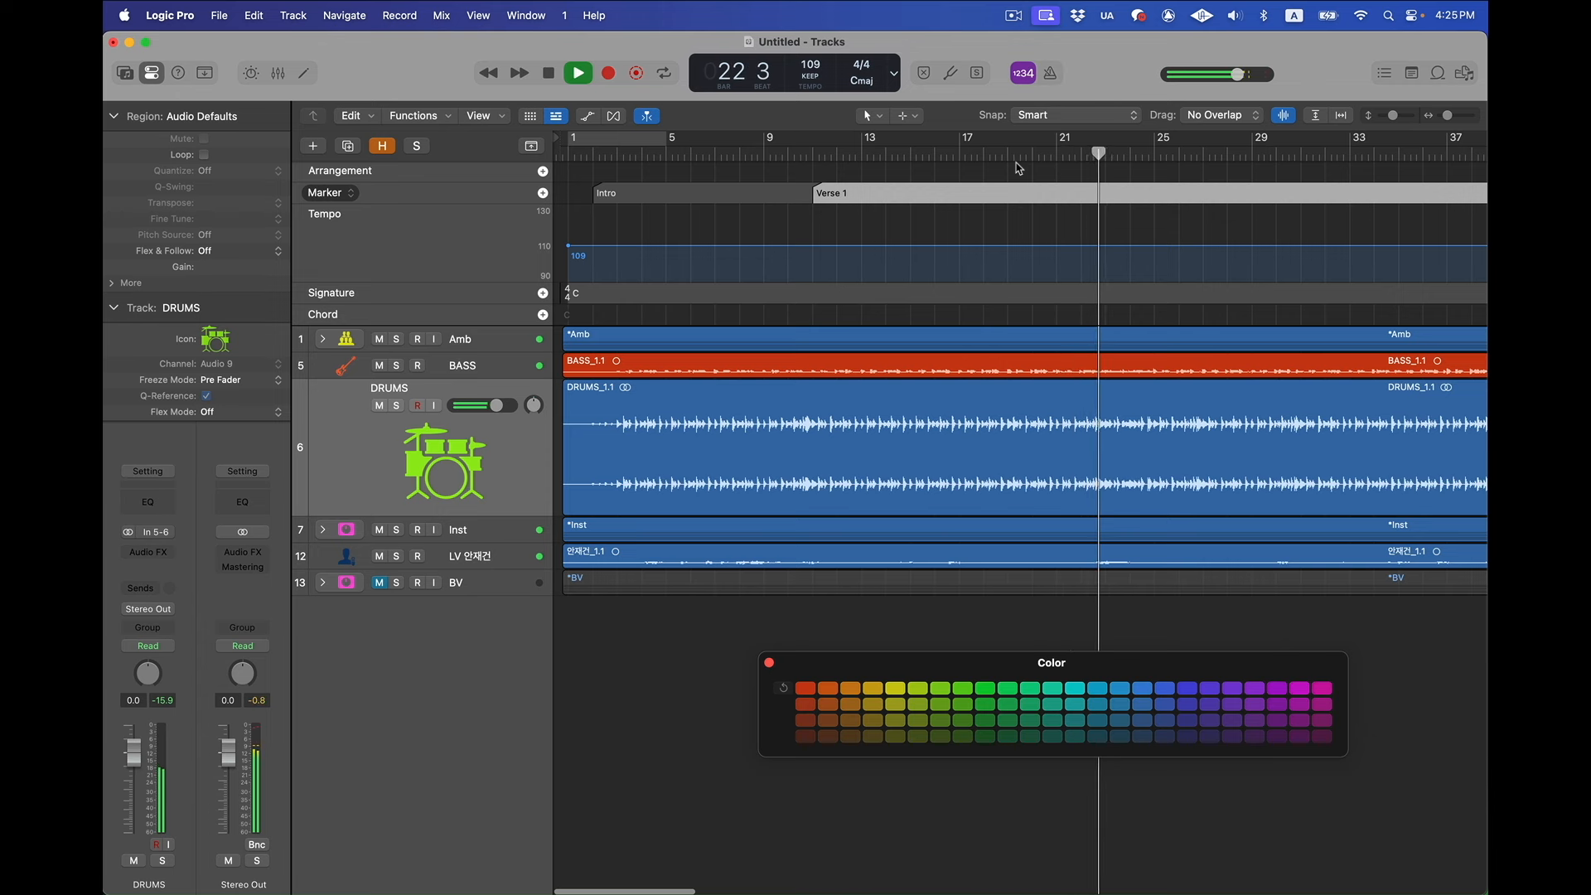
key("k")
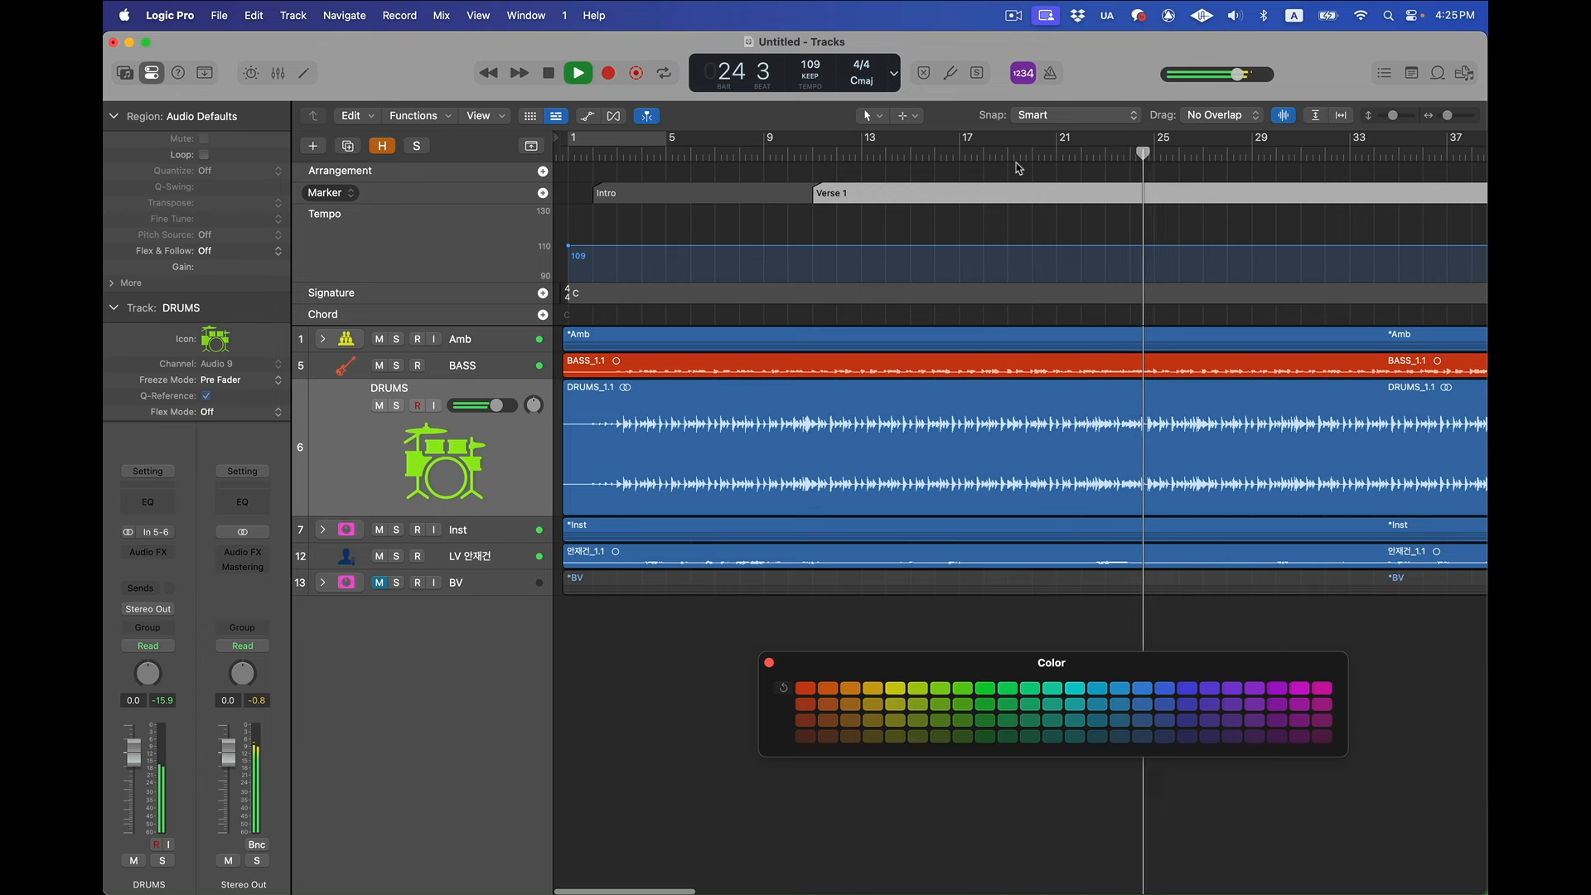
key("alt+apostrophe")
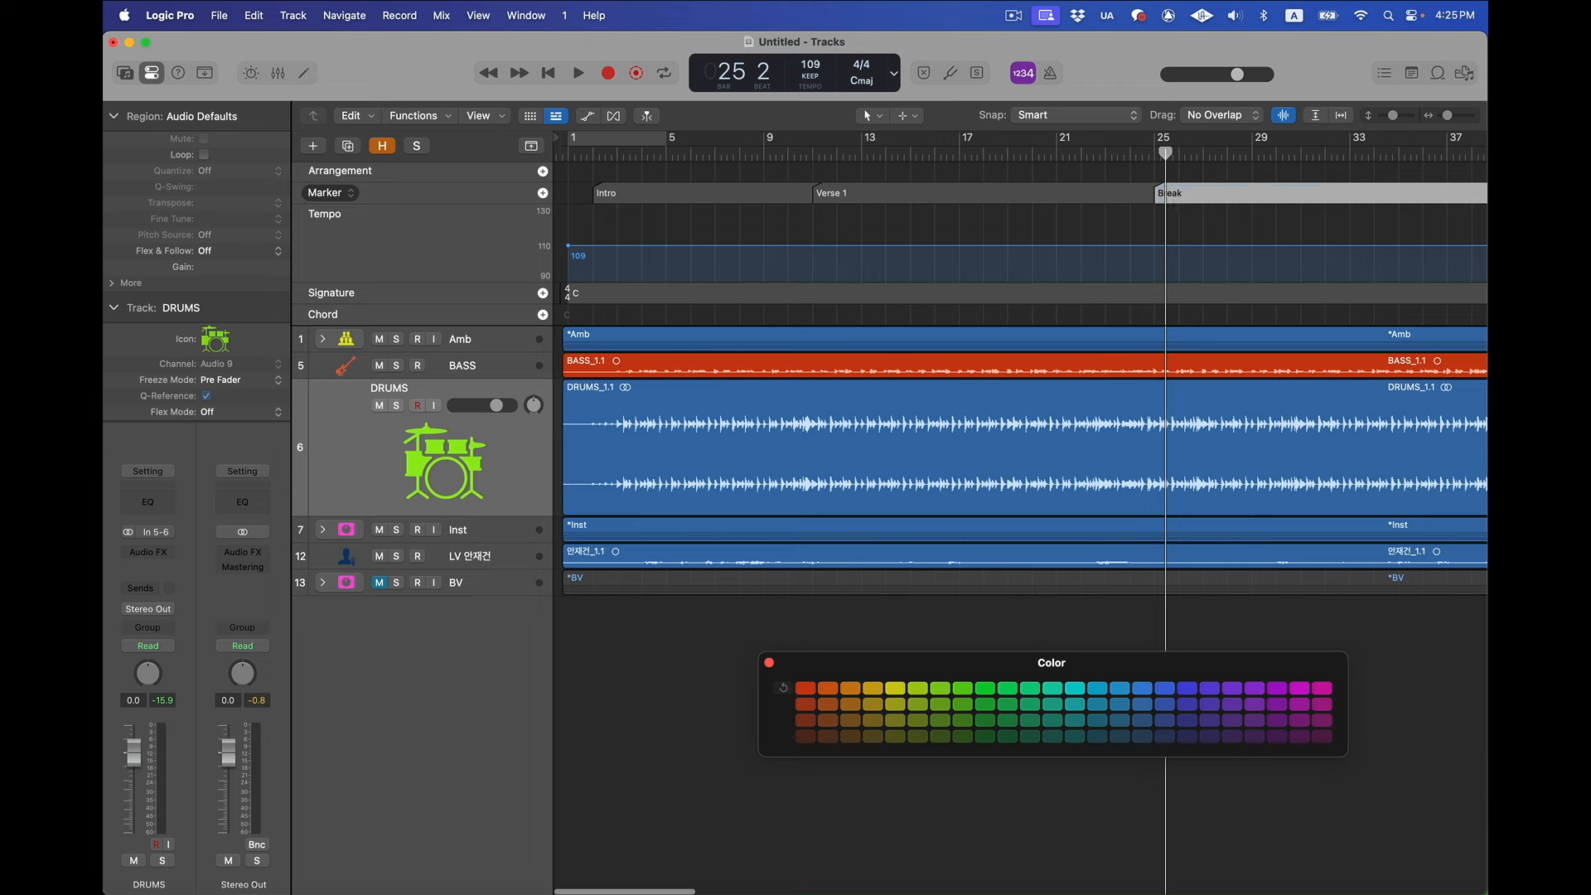
Continue playback through the Break section, add a marker at bar 31, and stop playback
key("space")
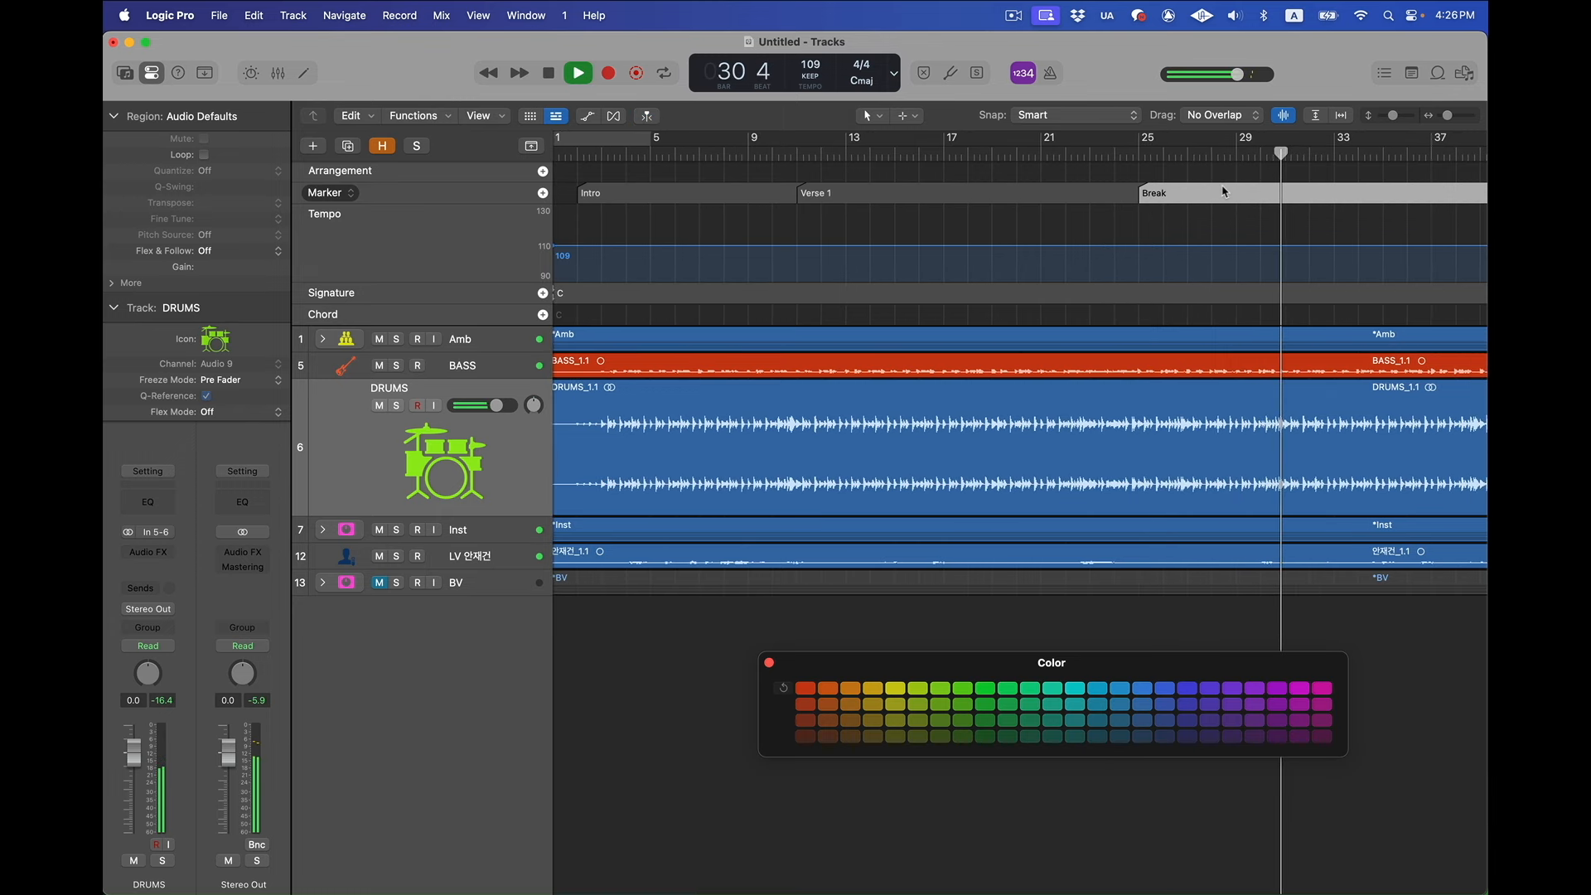
left_click(647, 115)
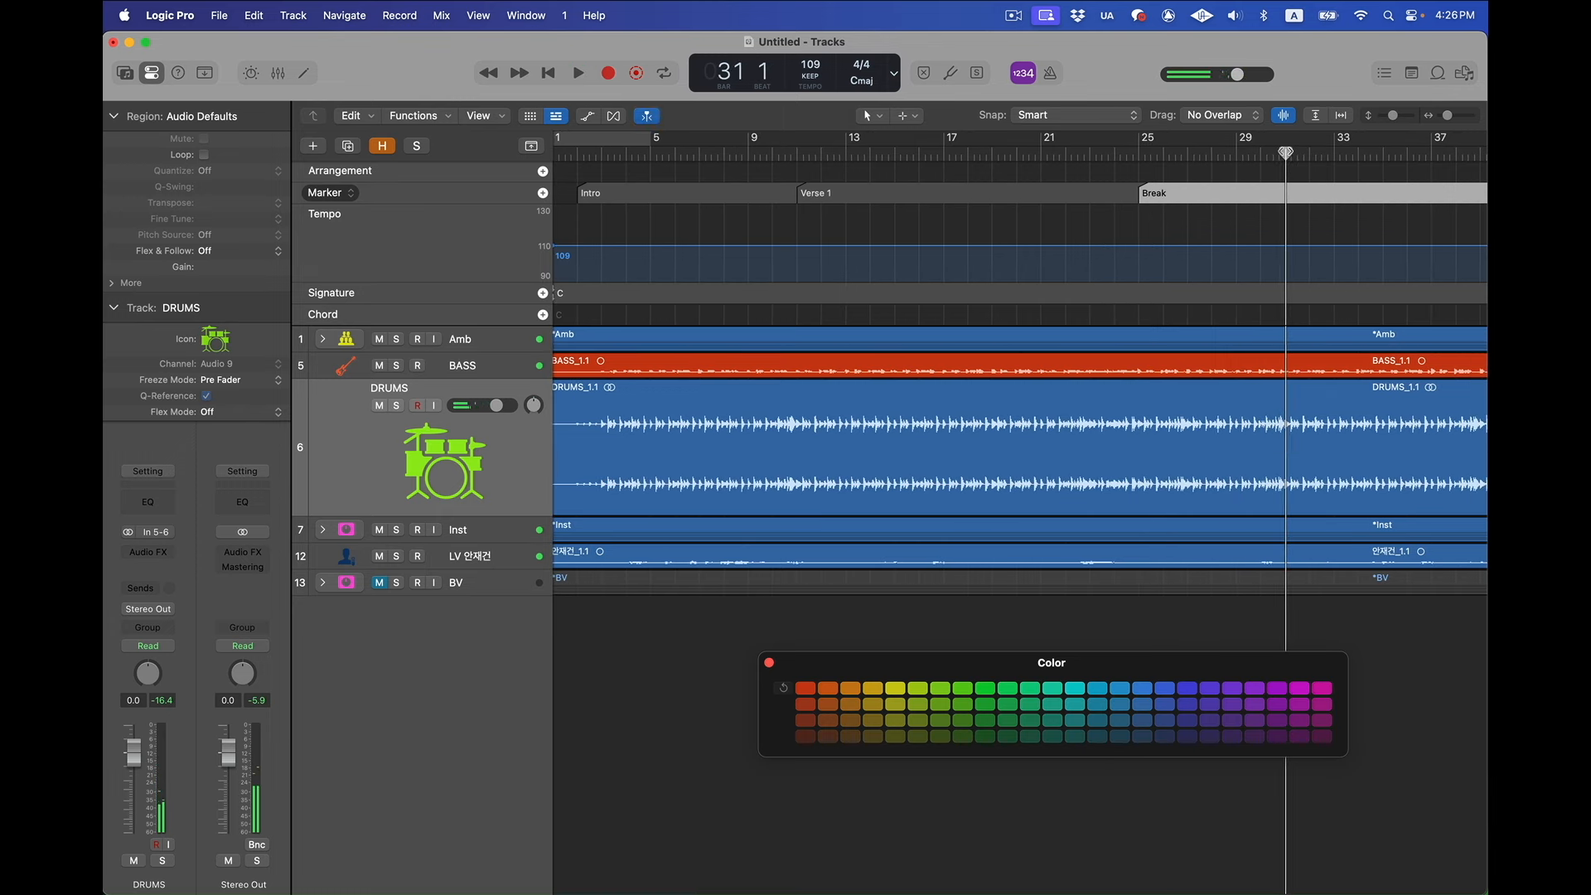
key("super+Left")
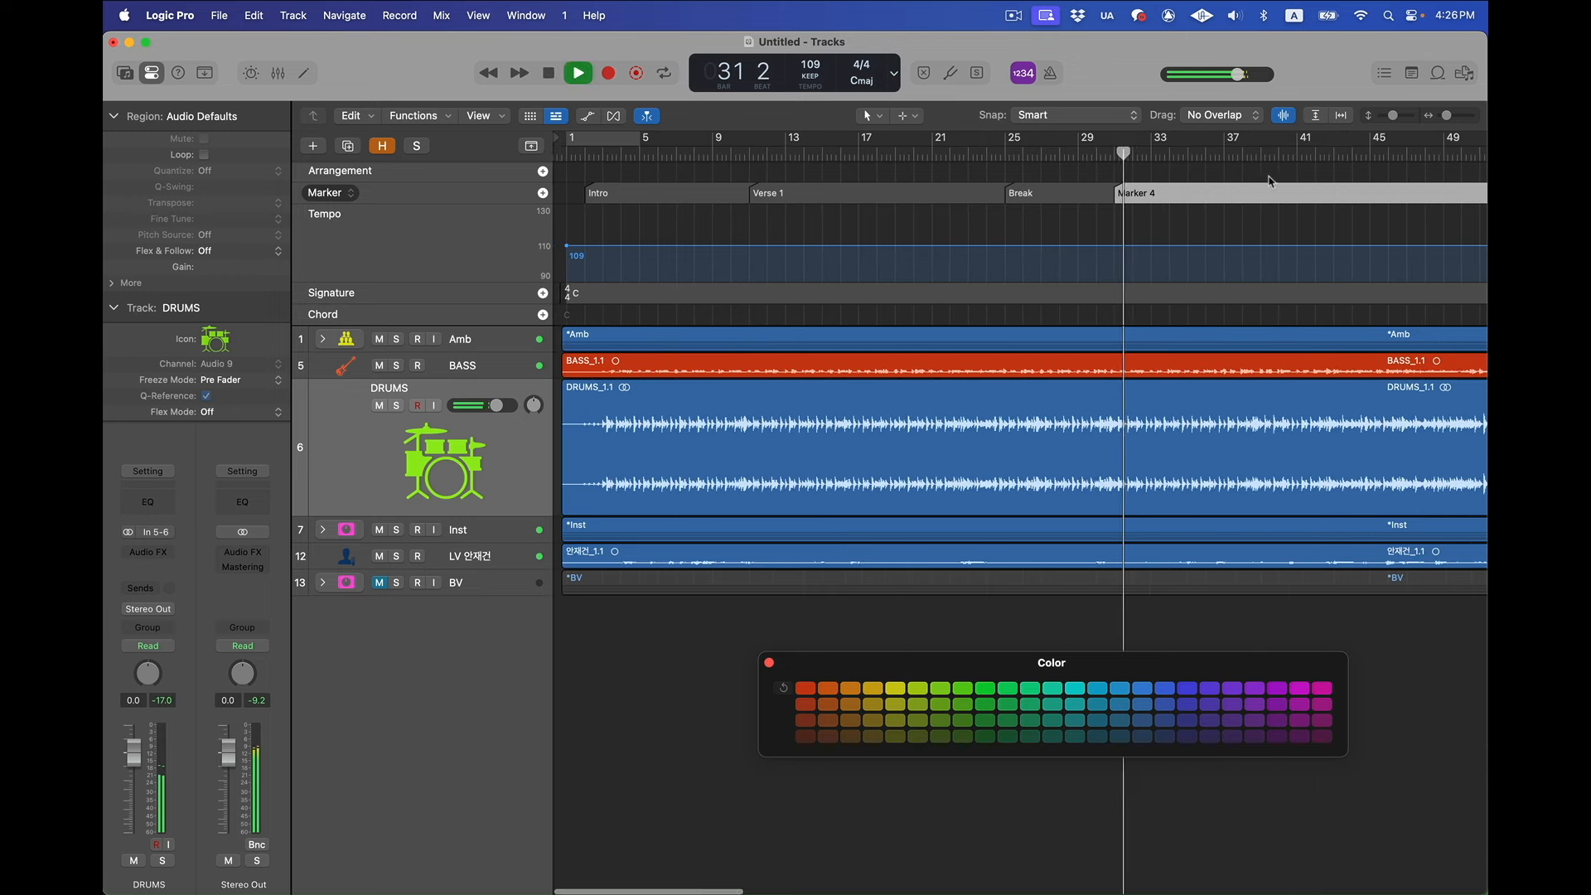
key("space")
Color the Verse 1 marker yellow-green and select the Break marker
left_click(900, 197)
left_click(918, 689)
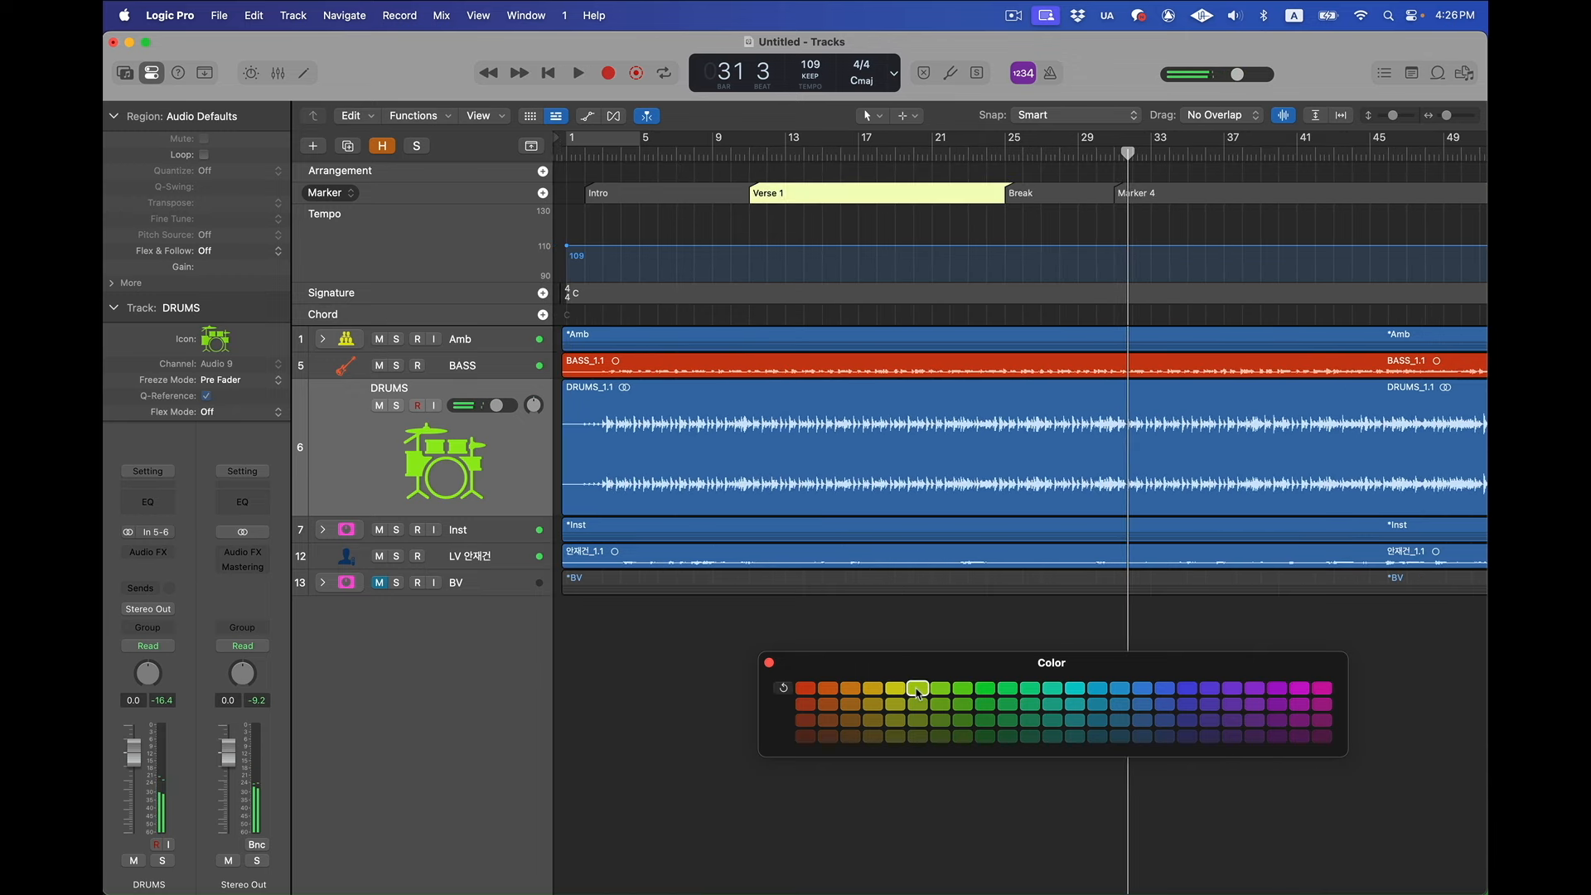
left_click(1069, 192)
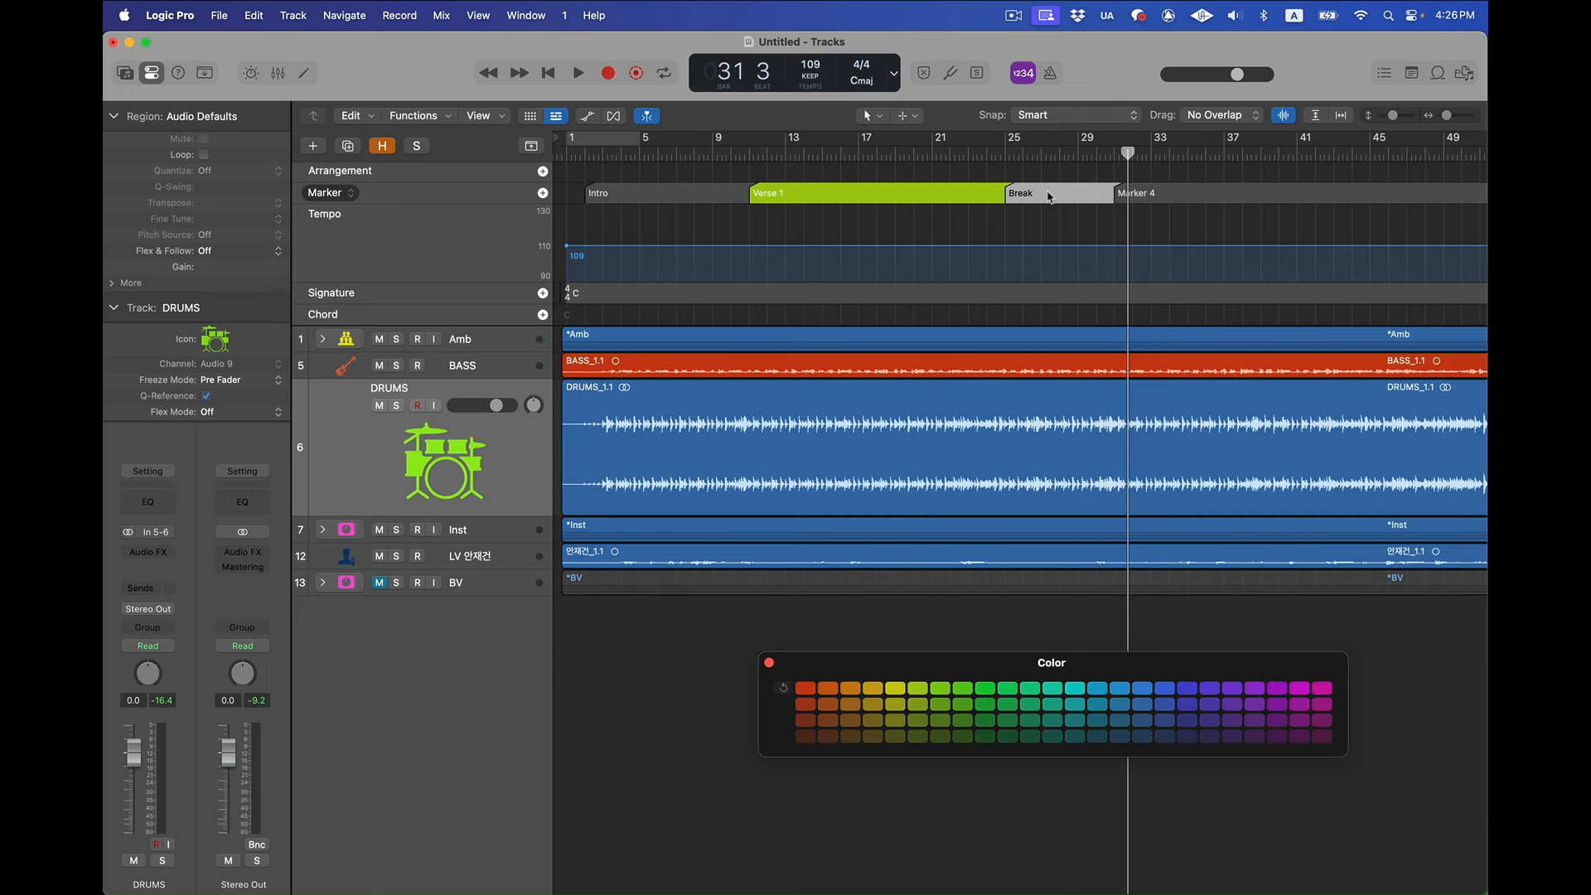
scroll(1061, 207, "right", 2)
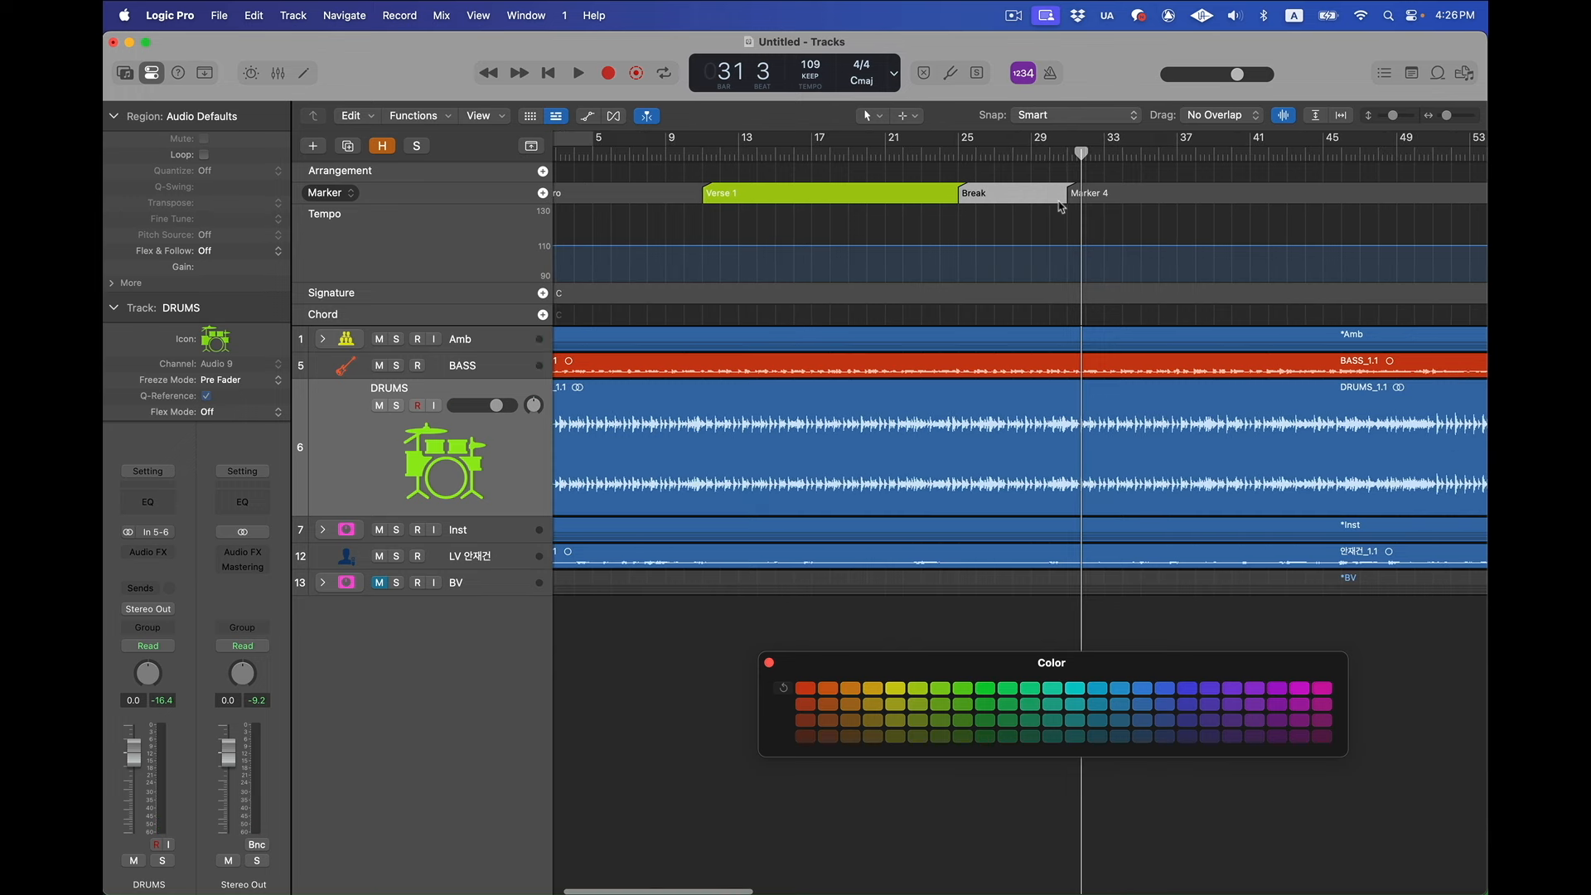
scroll(1023, 207, "left", 2)
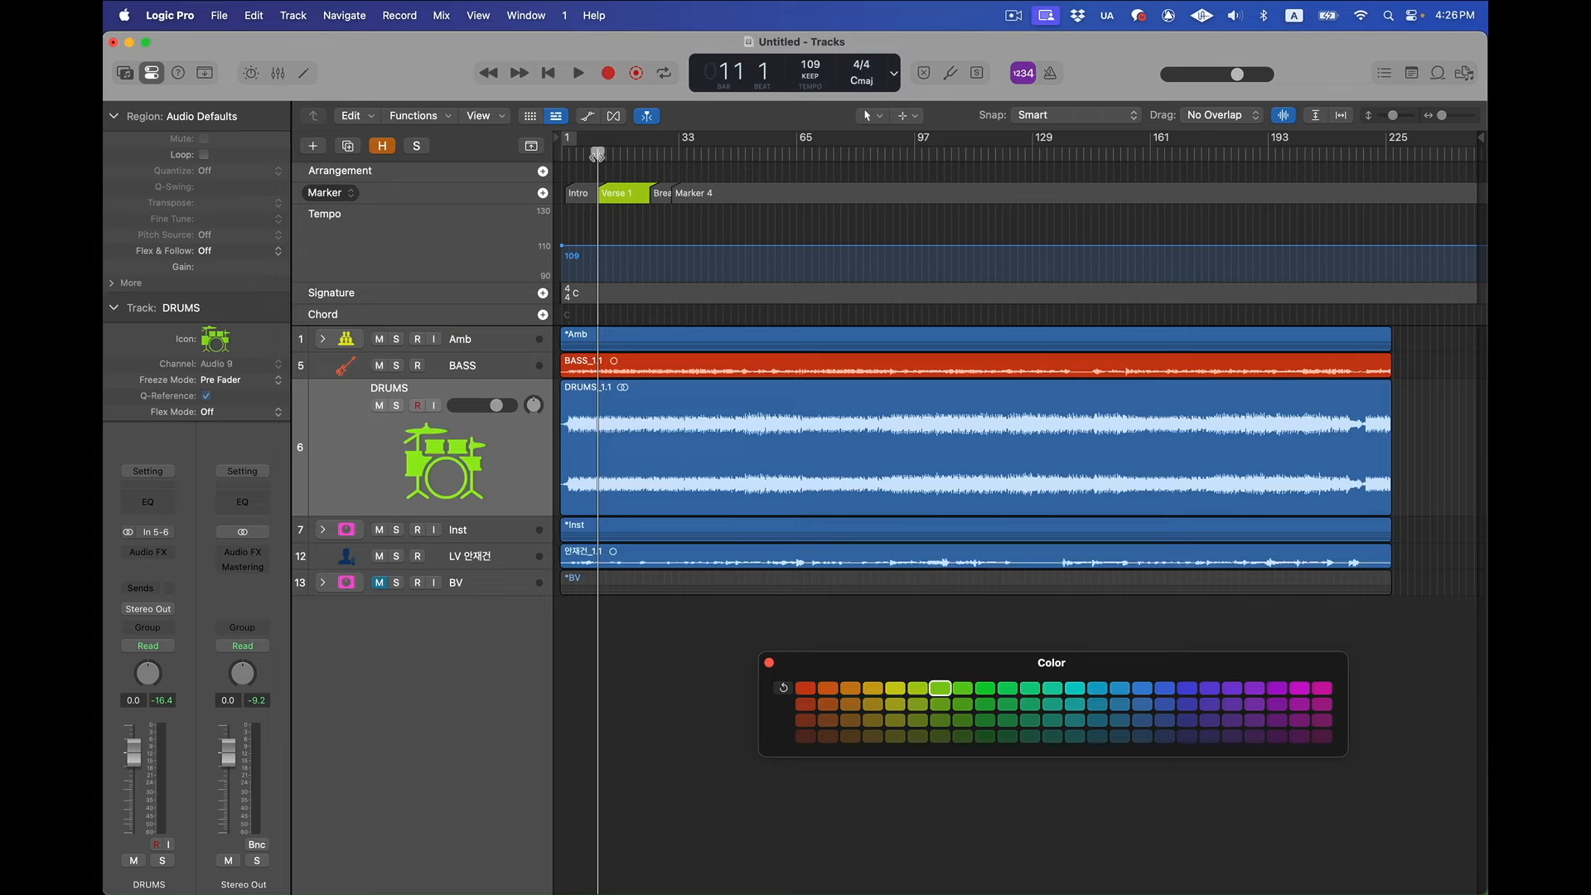
scroll(646, 253, "left", 2)
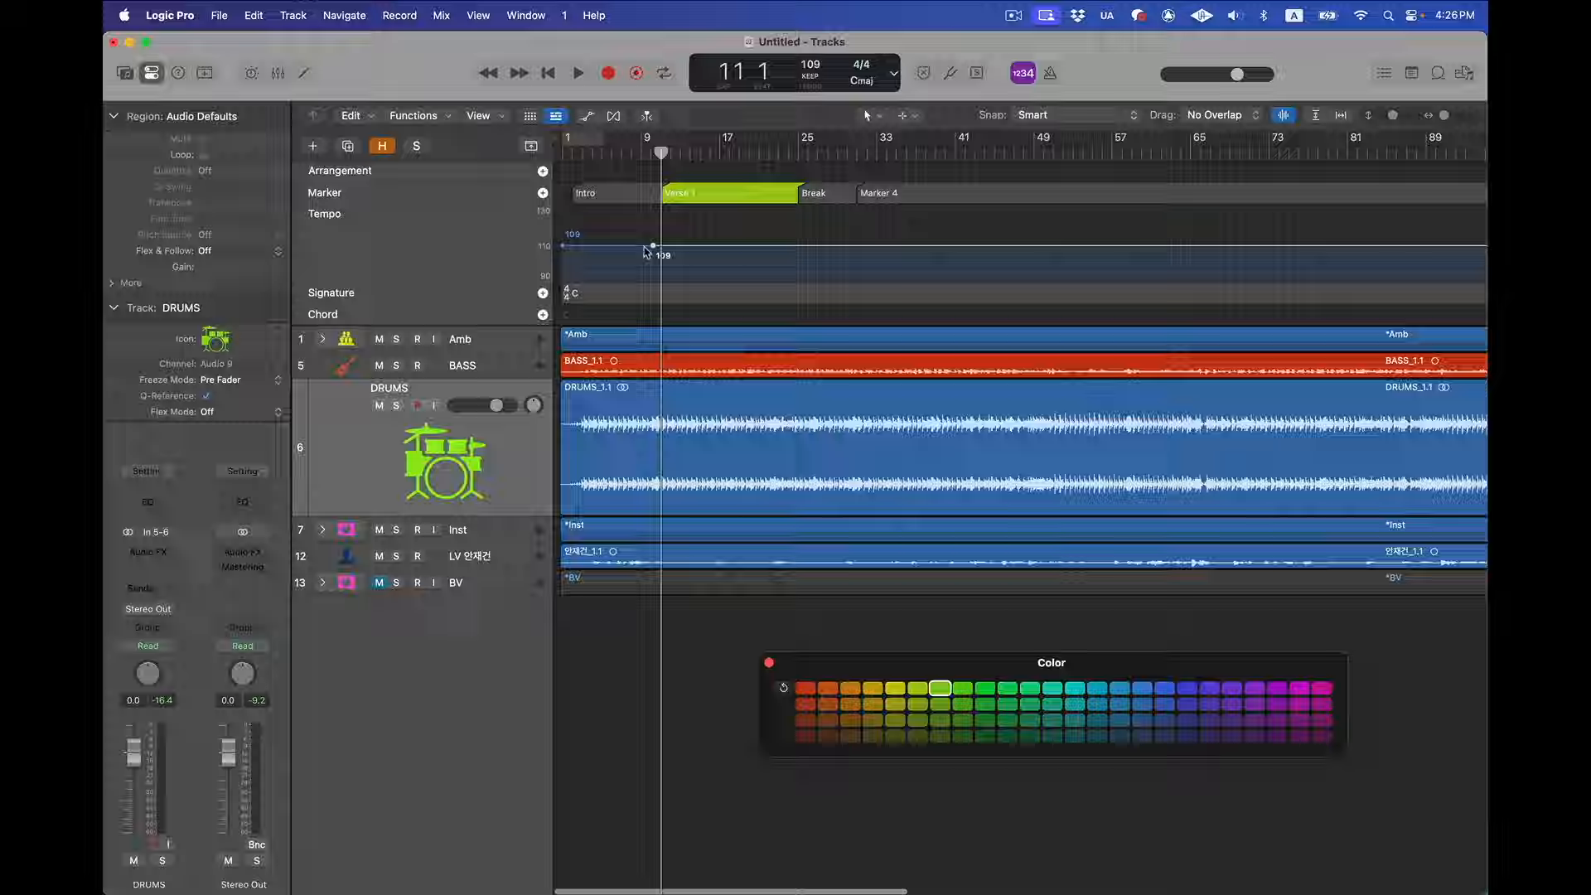